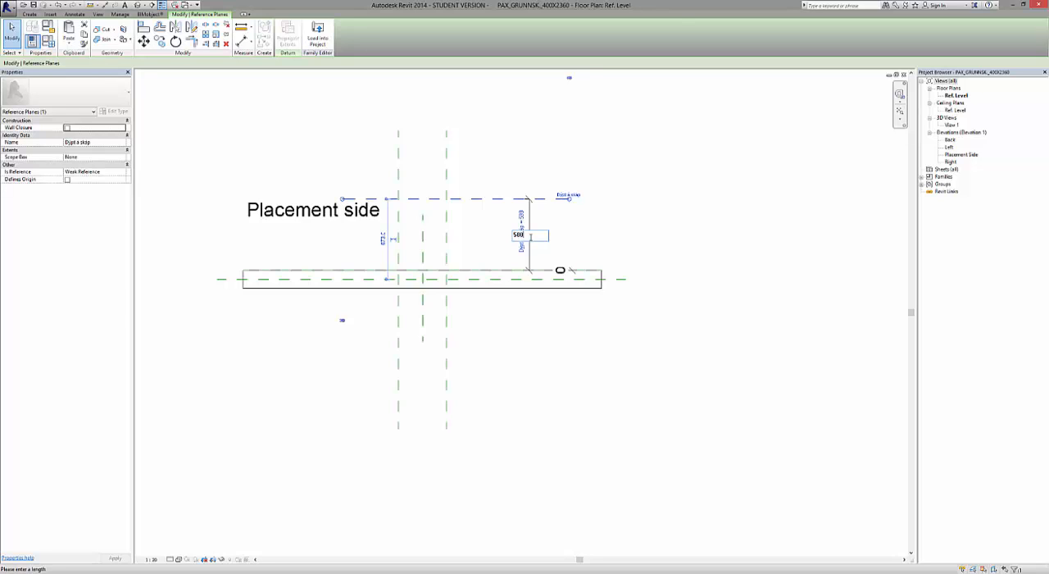
Set the cabinet depth dimension (Dýpt á skáp) in the floor plan to 580.
key("Return")
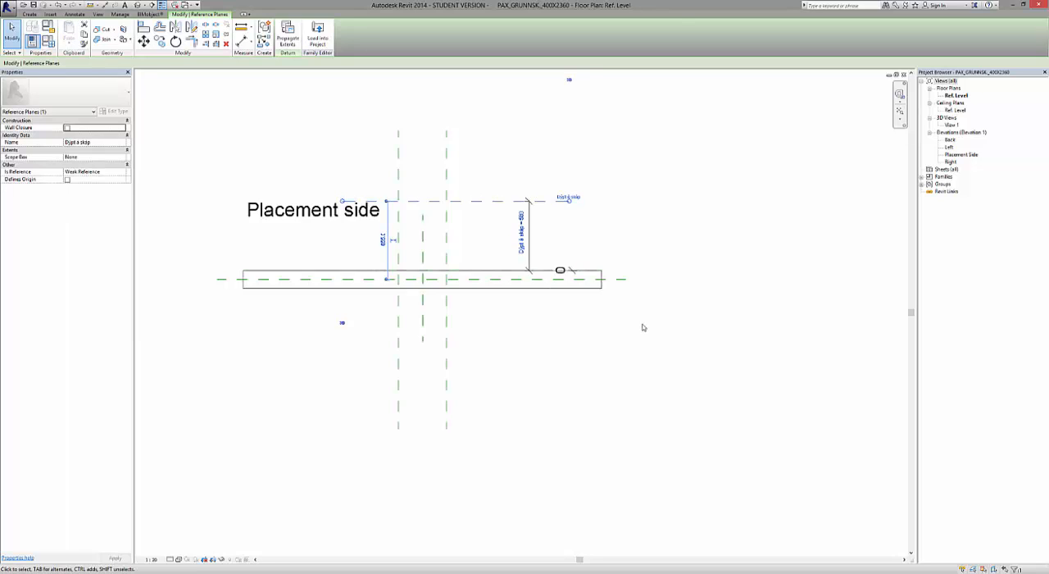
key("Escape")
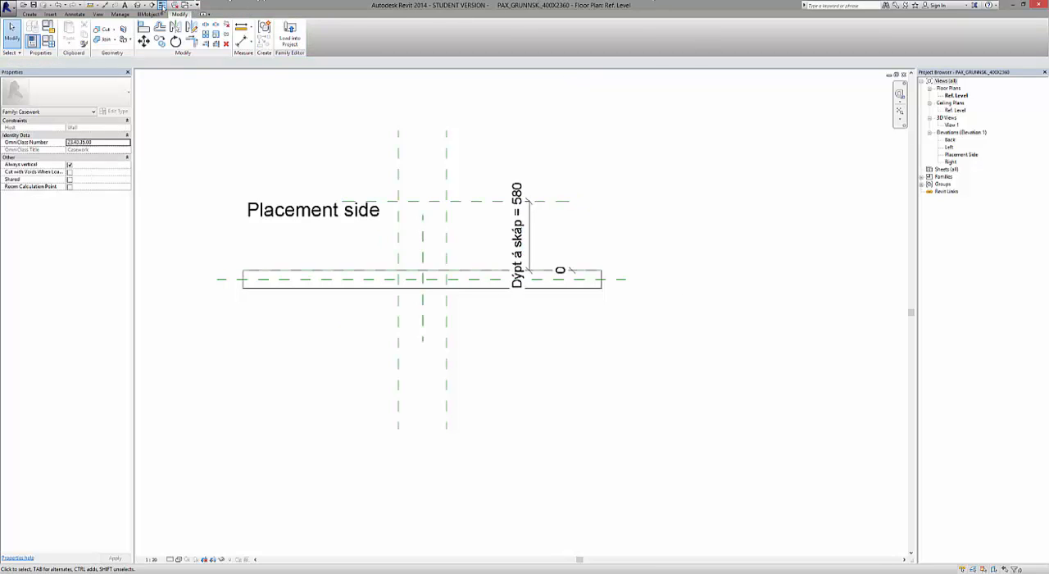
Tile the open views with their contents fitted, and maximize the Placement Side elevation.
left_click(98, 14)
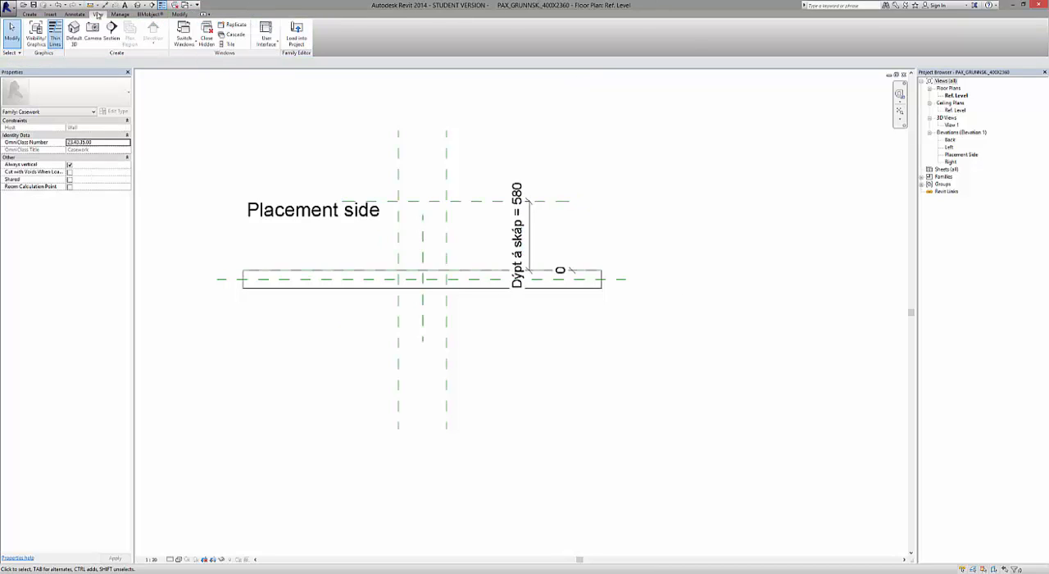
left_click(226, 44)
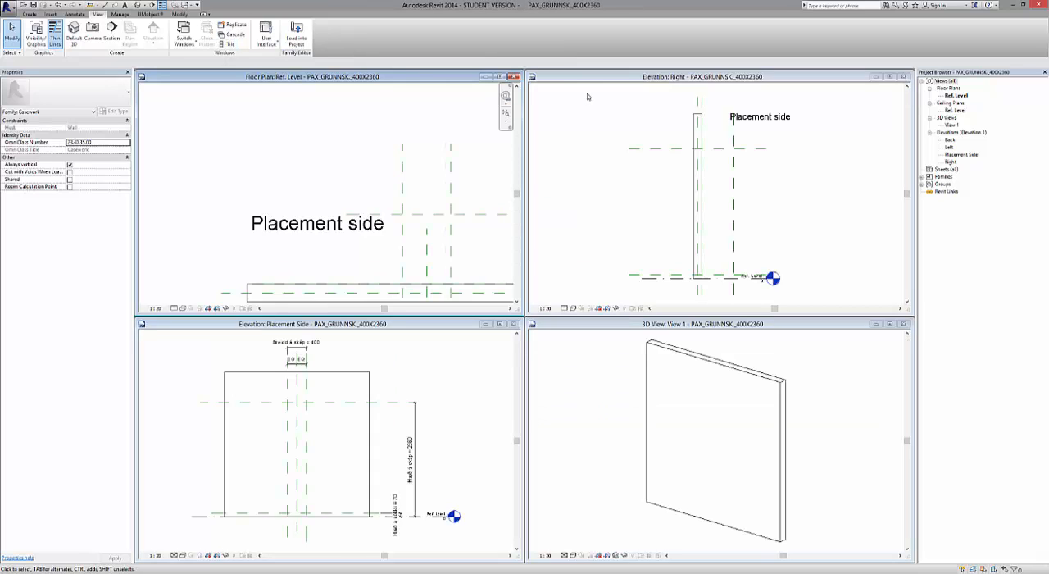
key("z")
key("a")
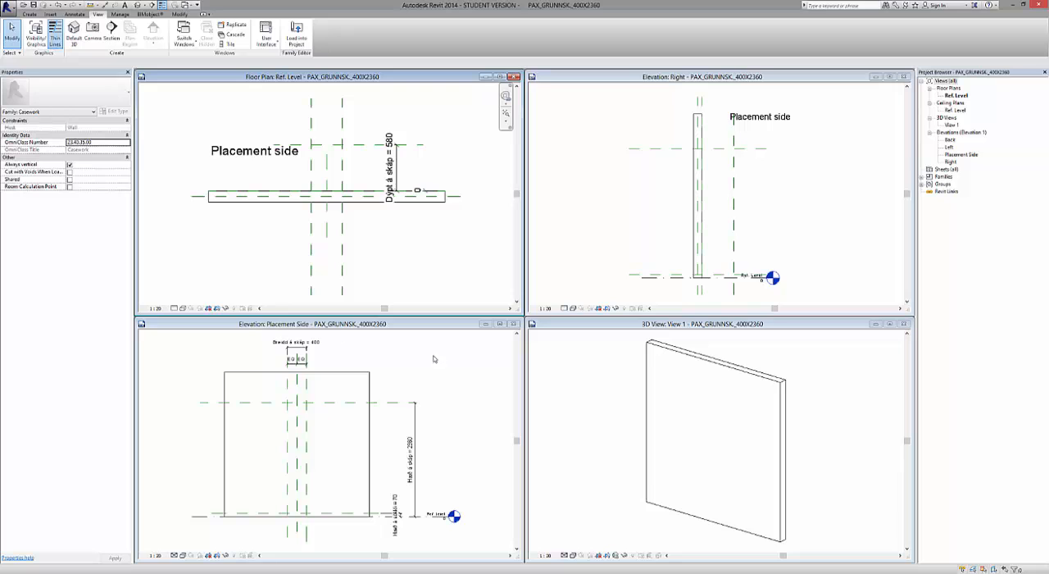
left_click(502, 324)
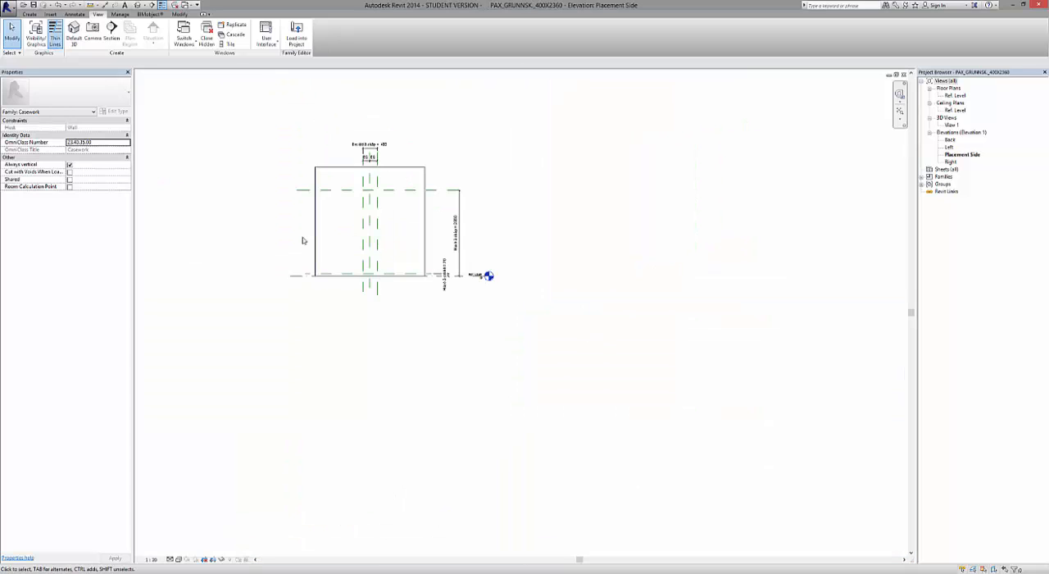
scroll(321, 171, "up", 2)
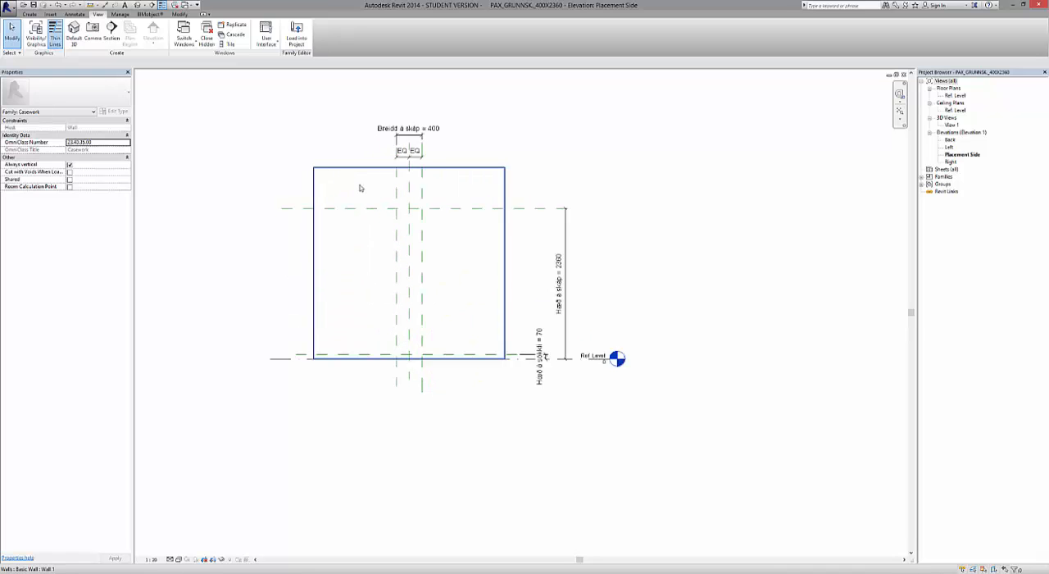
scroll(359, 187, "up", 1)
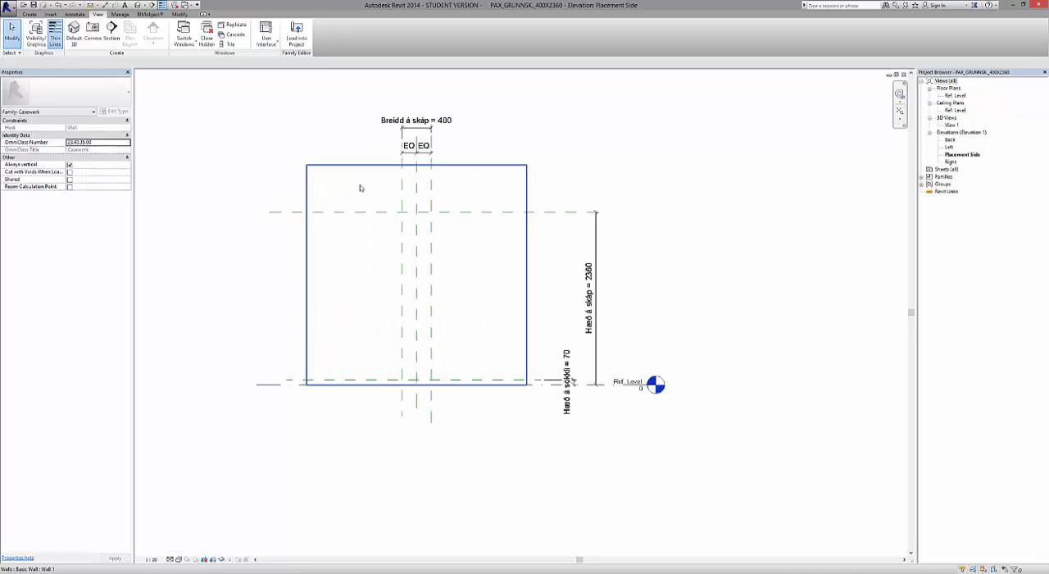
Draw a reference-line rectangle from the left cabinet-width plane at the 2360 height plane to the right width plane at the 70 plinth plane.
left_click(29, 15)
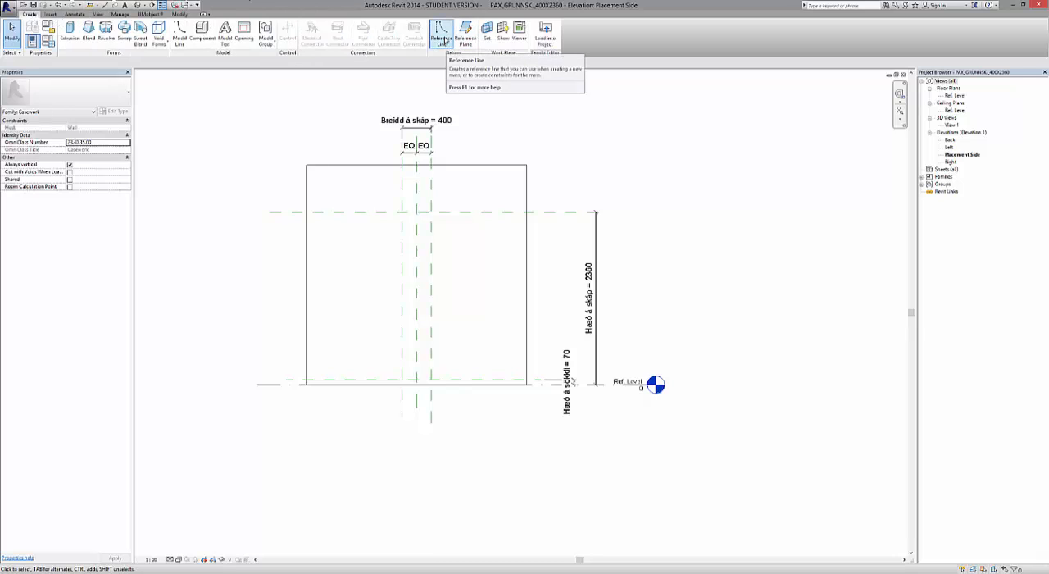
left_click(443, 39)
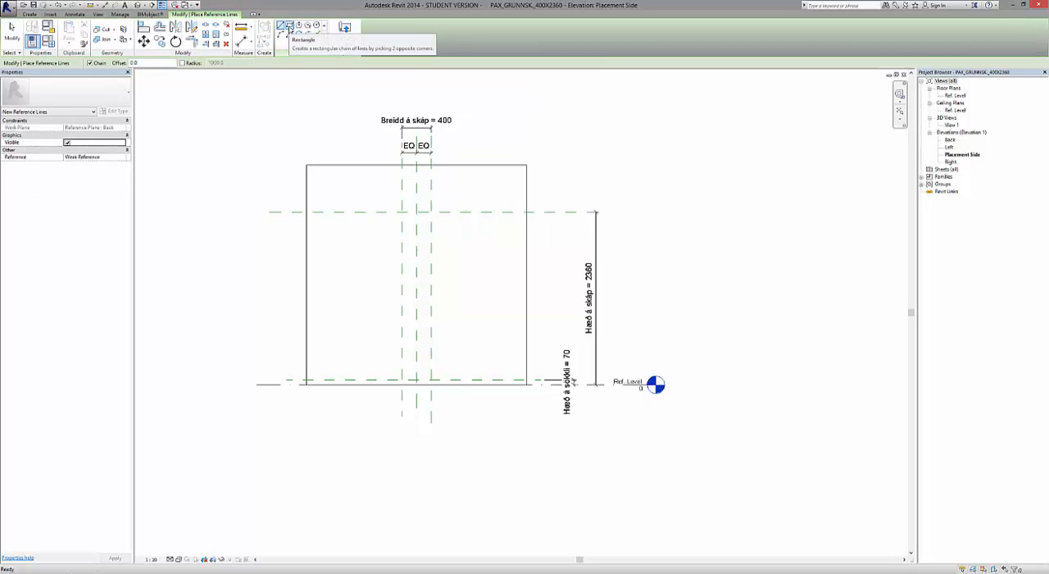
left_click(289, 28)
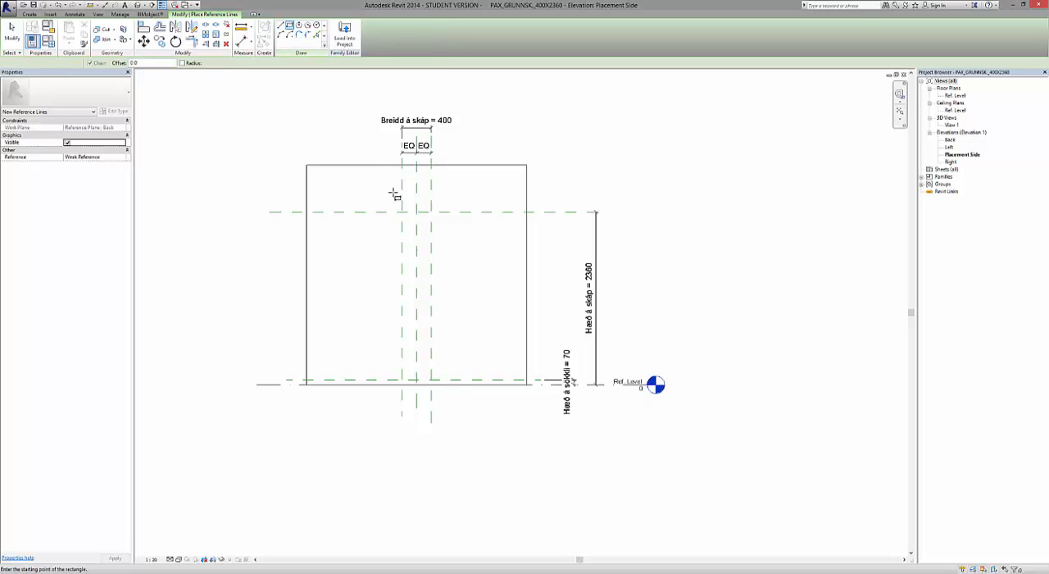
scroll(402, 211, "up", 4)
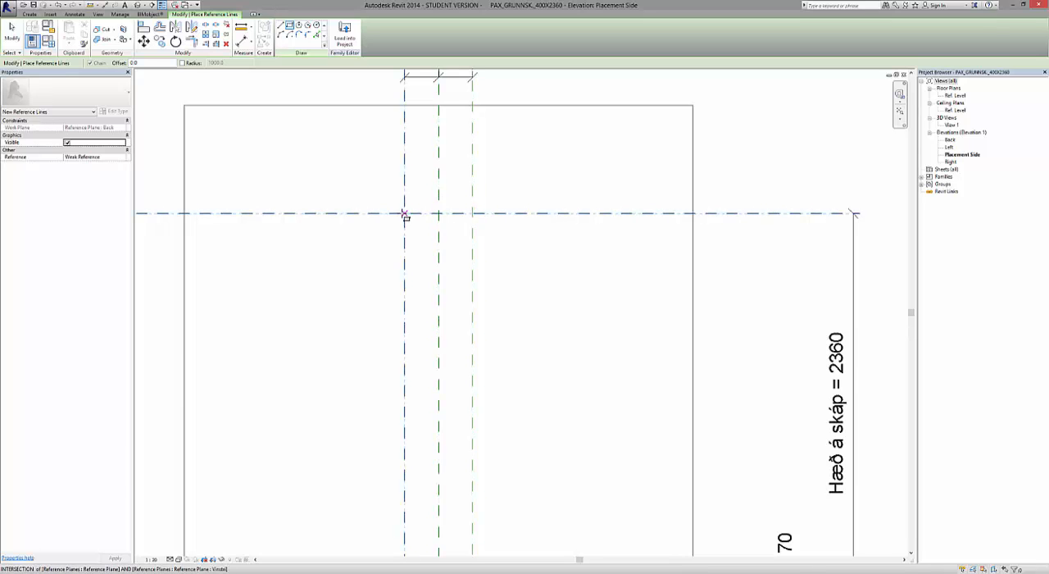
left_click(404, 215)
scroll(426, 238, "down", 3)
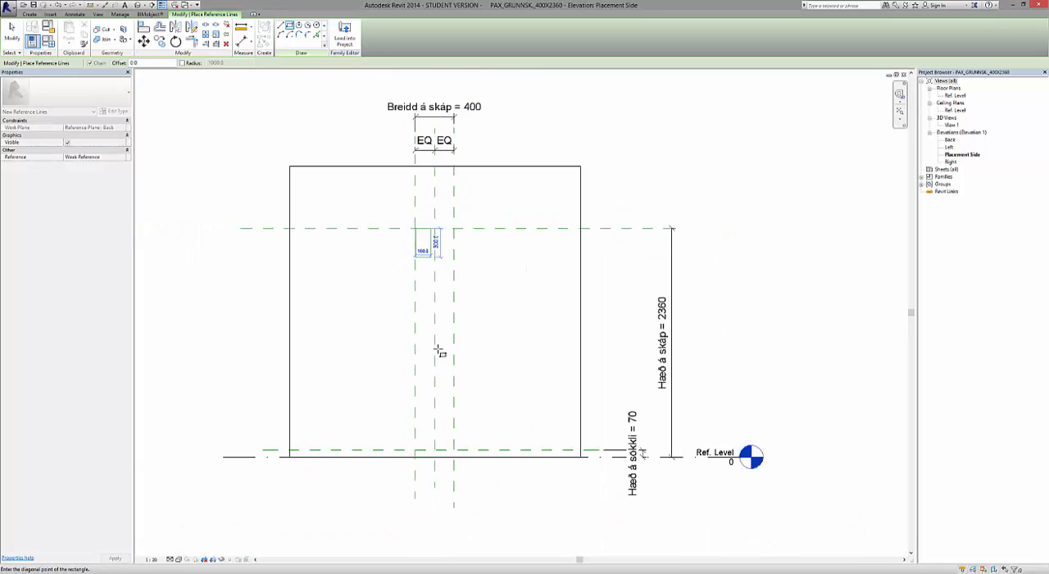
scroll(438, 450, "up", 2)
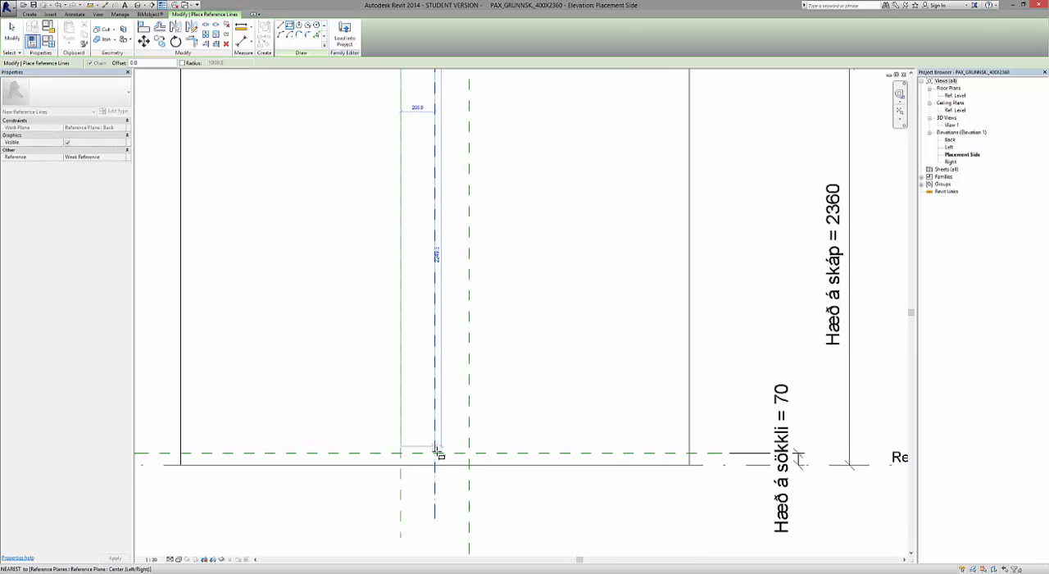
scroll(436, 452, "up", 1)
scroll(438, 454, "up", 2)
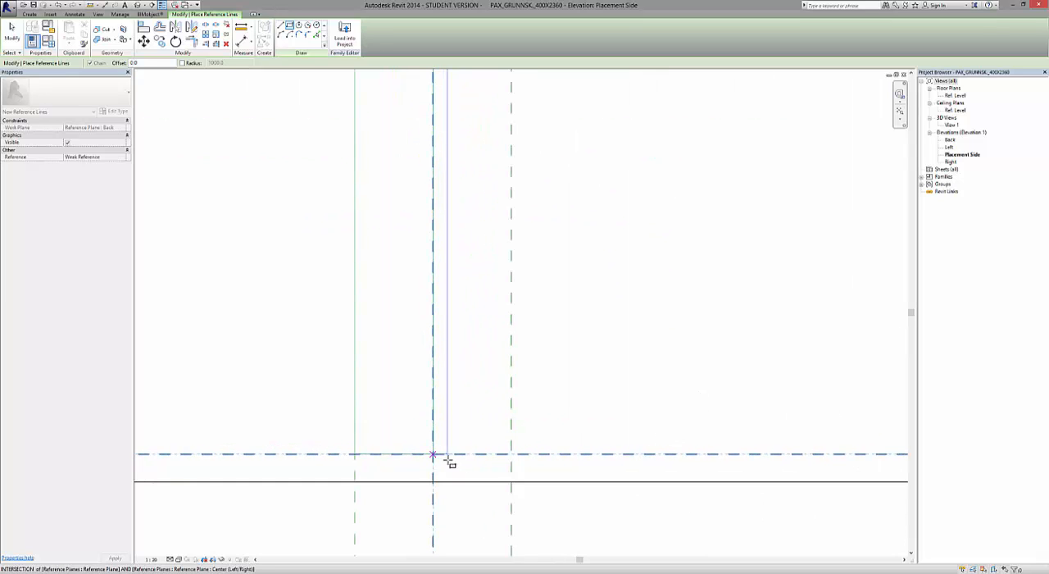
left_click(512, 453)
Lock all four sides of the reference-line rectangle to the reference planes they lie on.
scroll(472, 483, "down", 2)
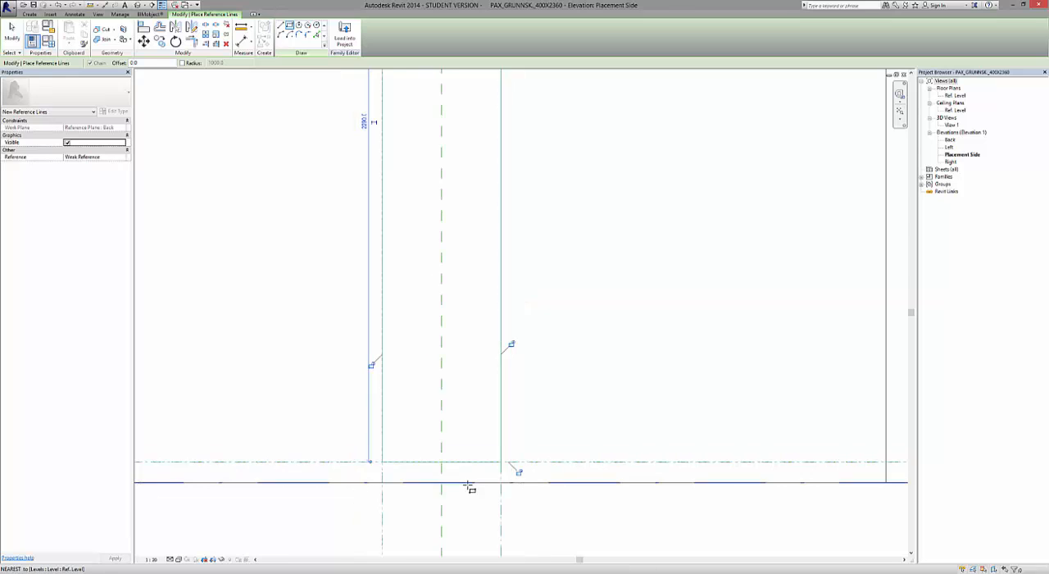
scroll(470, 485, "down", 1)
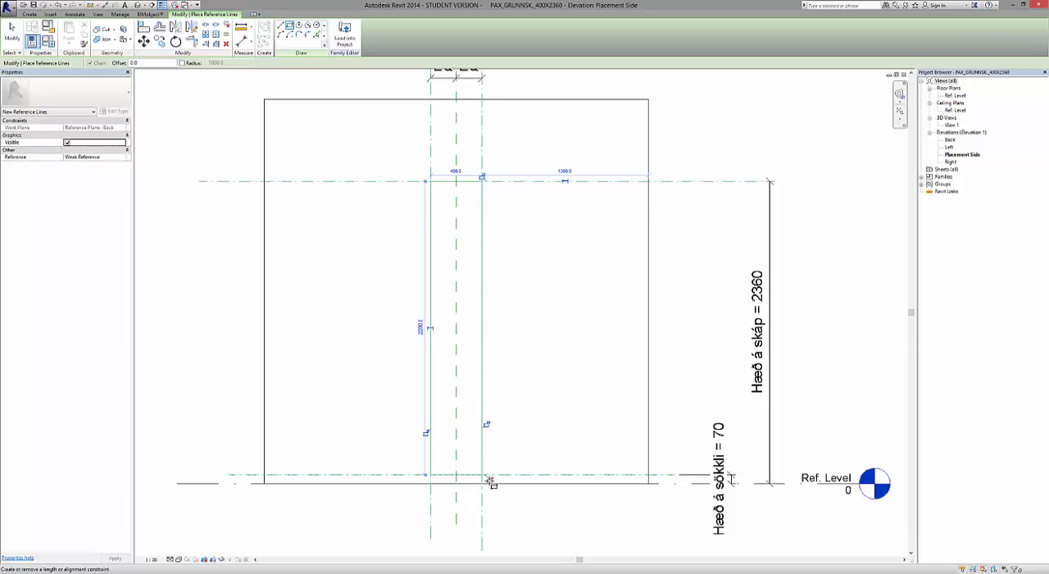
left_click(489, 481)
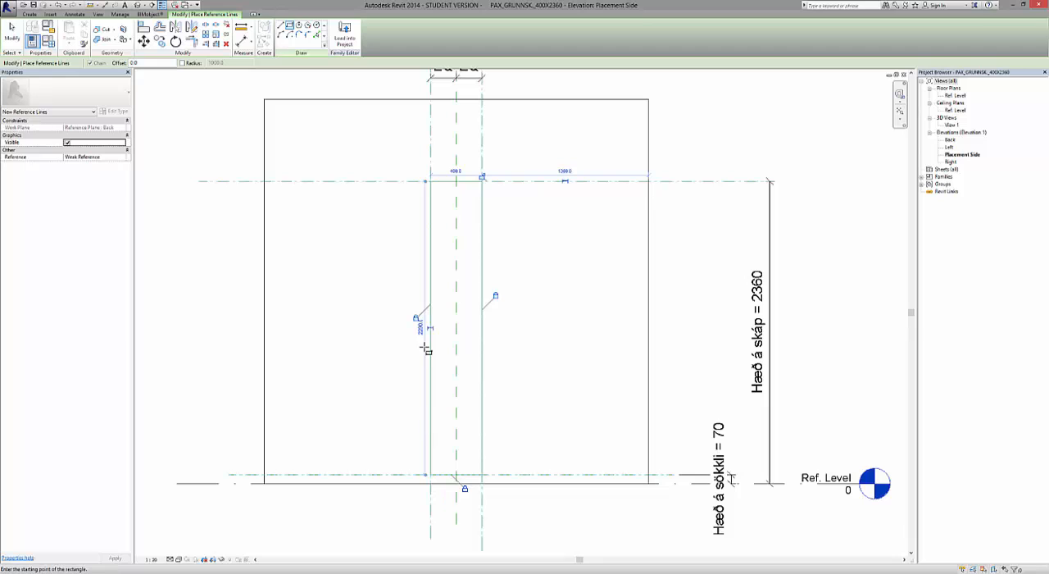
left_click(482, 178)
left_click(4, 39)
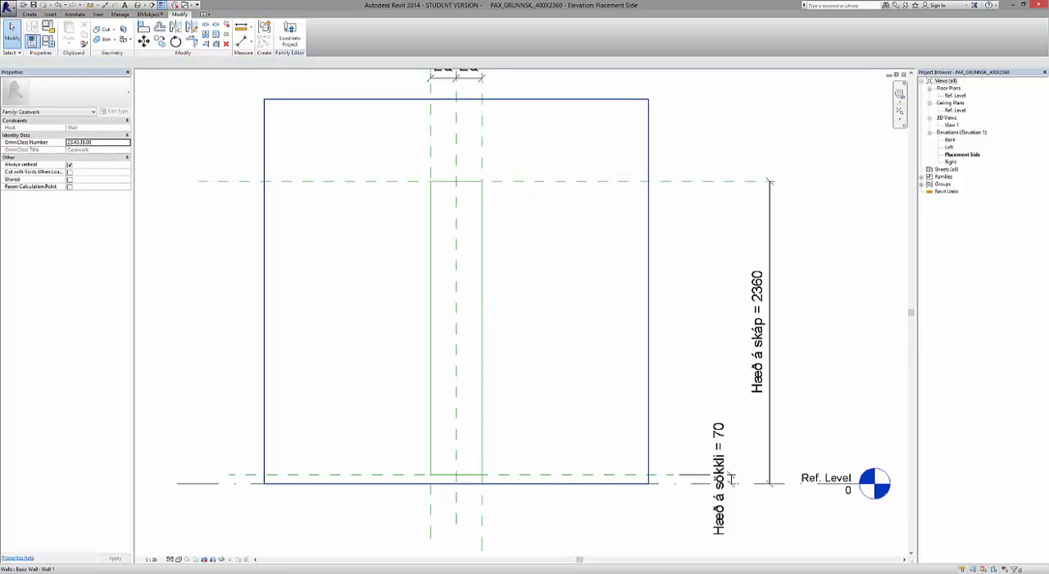
Extend the lower end of the rectangle's left vertical reference line down to the Ref. Level.
scroll(460, 498, "up", 2)
scroll(460, 498, "up", 3)
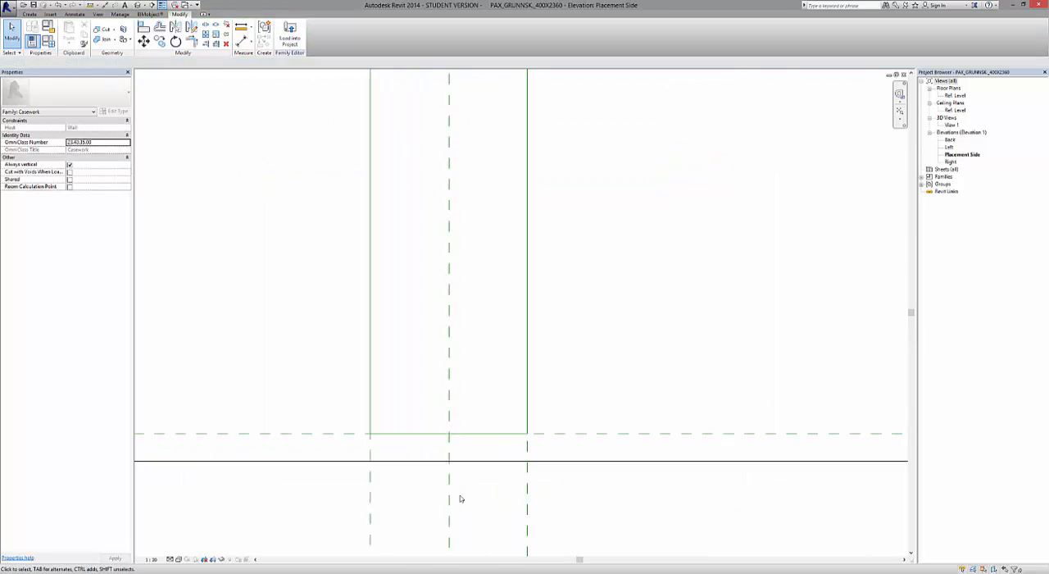
left_click(355, 383)
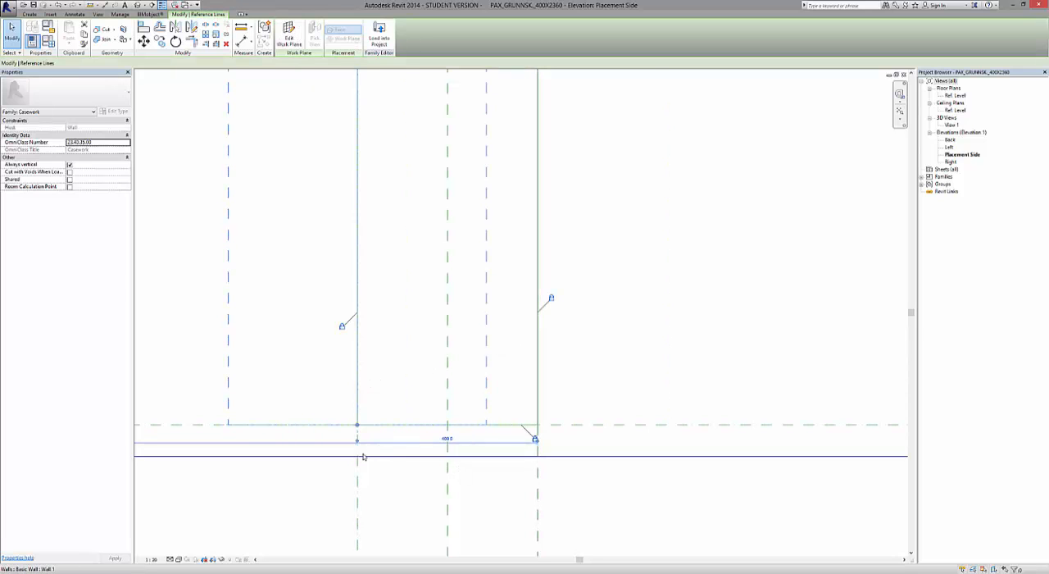
left_click_drag(357, 425, 357, 456)
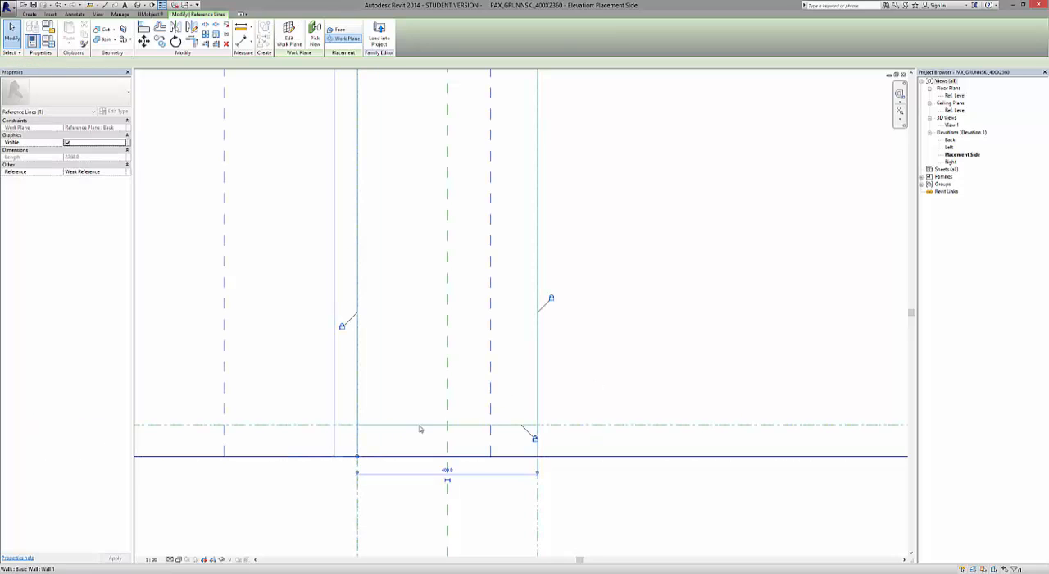
Extend the lower end of the rectangle's right vertical reference line down to the Ref. Level.
scroll(422, 430, "down", 4)
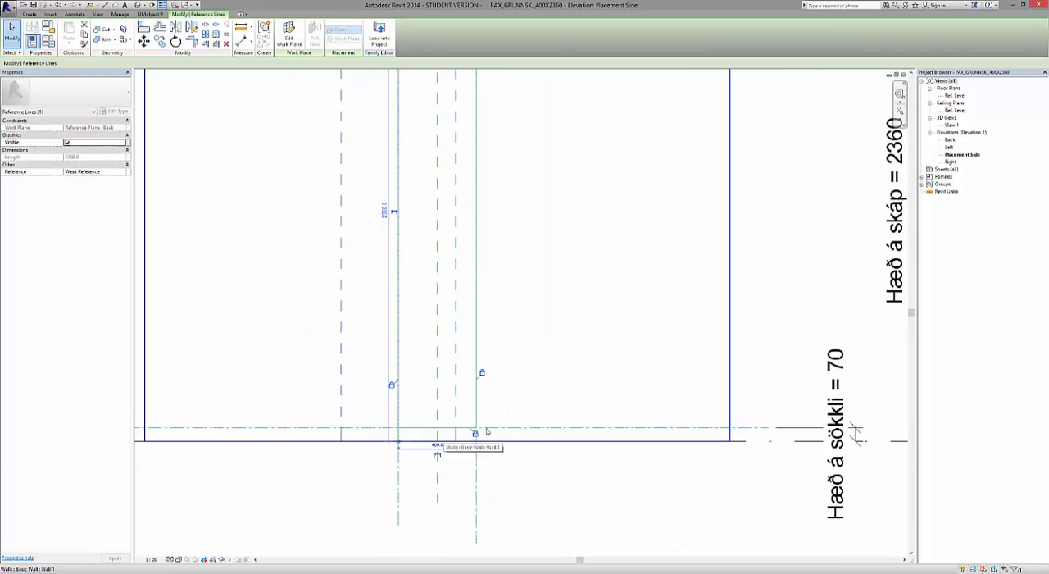
scroll(567, 426, "down", 2)
scroll(495, 448, "up", 2)
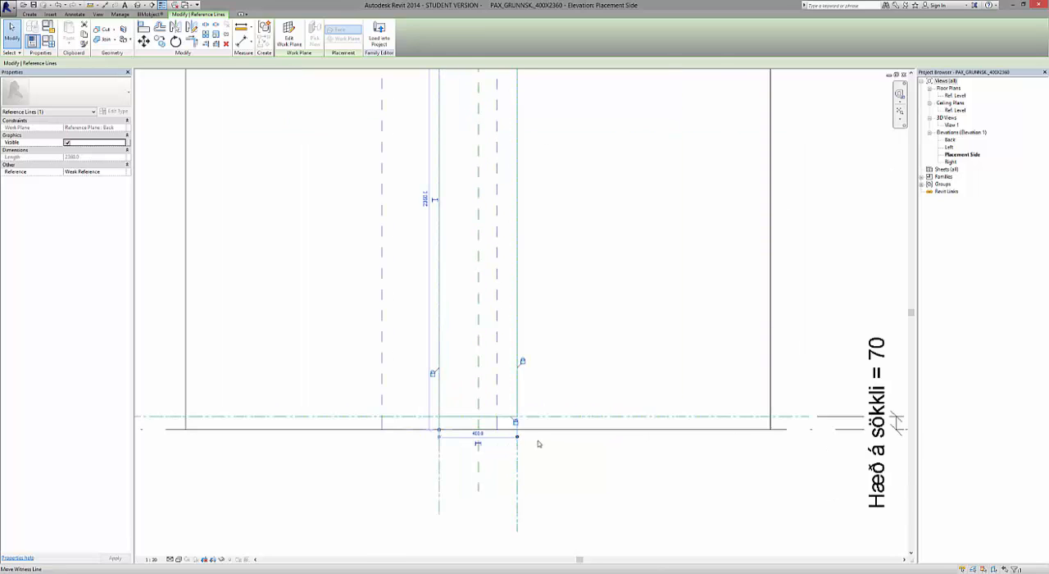
scroll(538, 441, "up", 3)
left_click(504, 375)
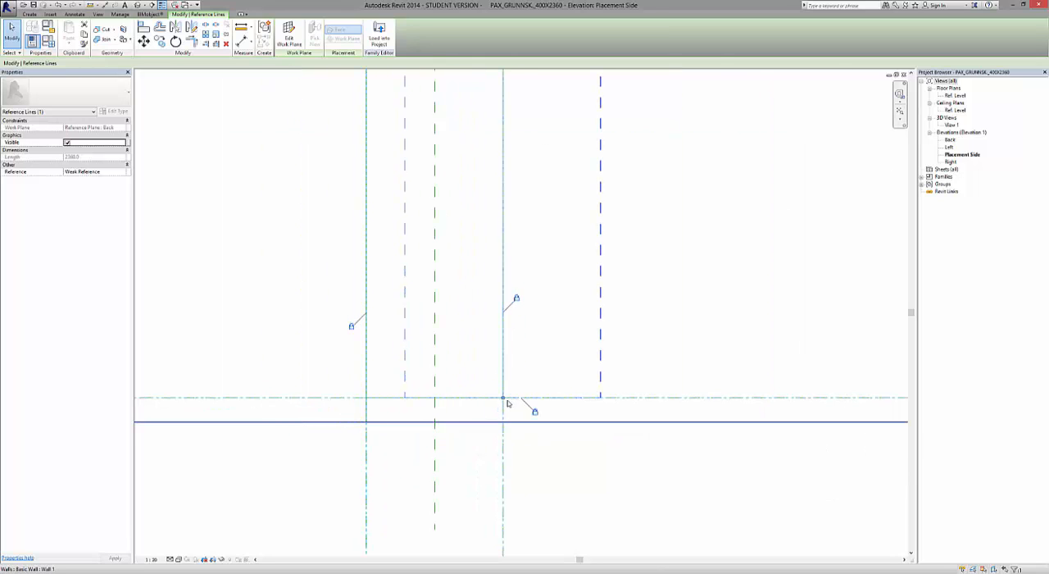
left_click_drag(504, 398, 501, 421)
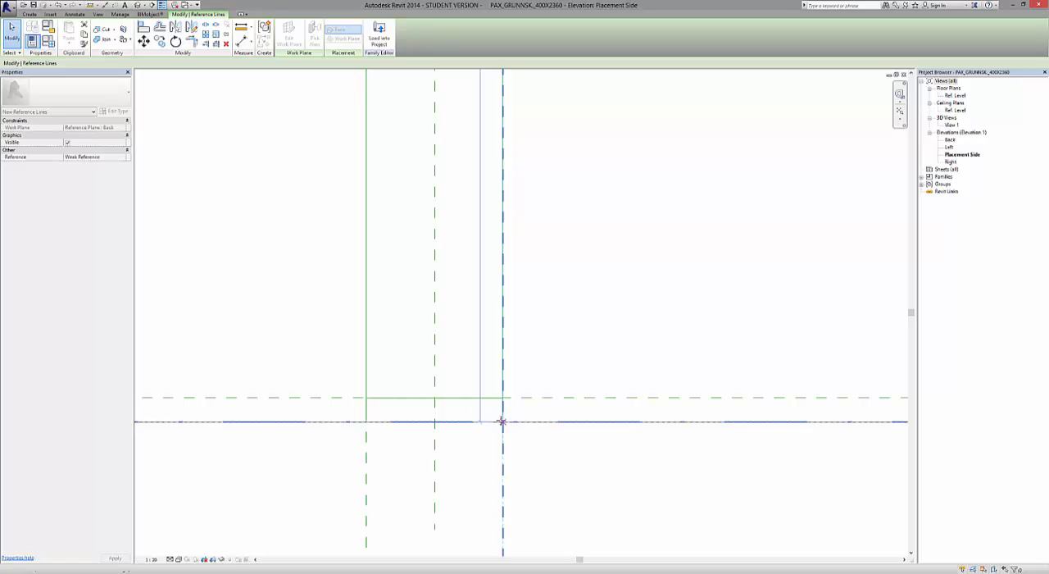
left_click(550, 467)
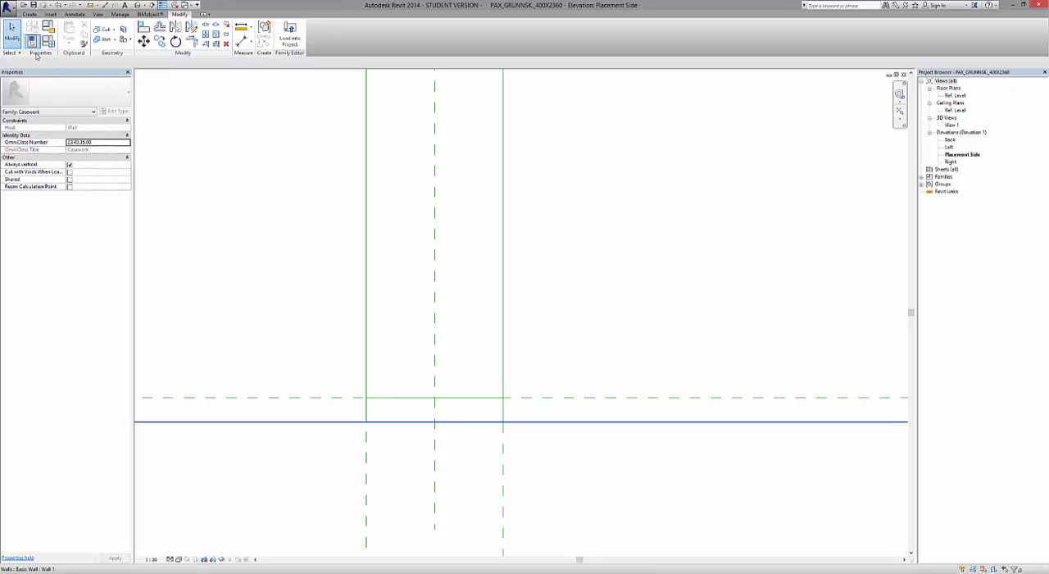
Draw a second reference-line rectangle with an offset of -18 inside the first, from its upper left corner to its lower right corner at the plinth line.
left_click(29, 15)
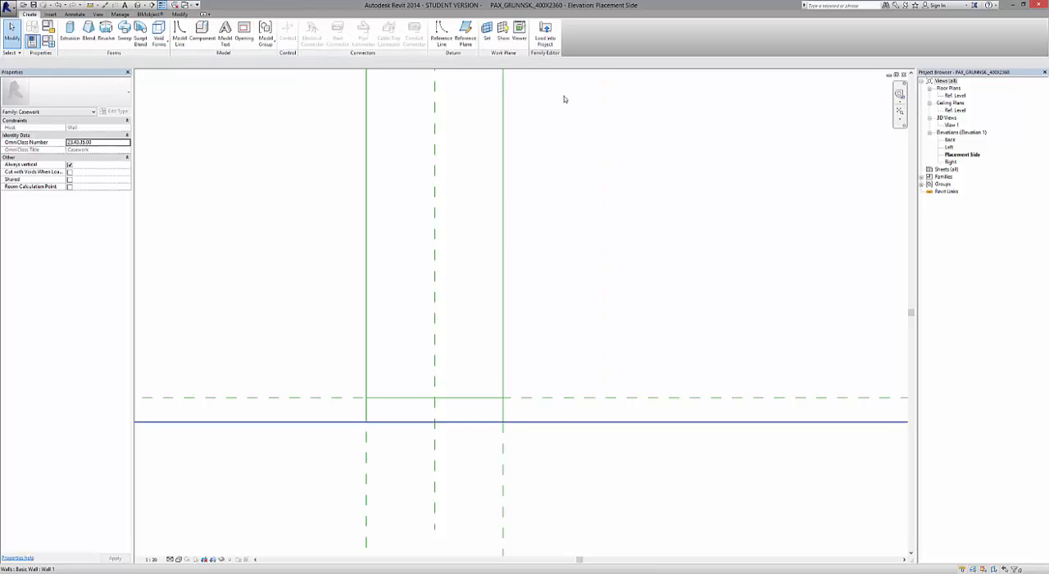
scroll(493, 406, "down", 5)
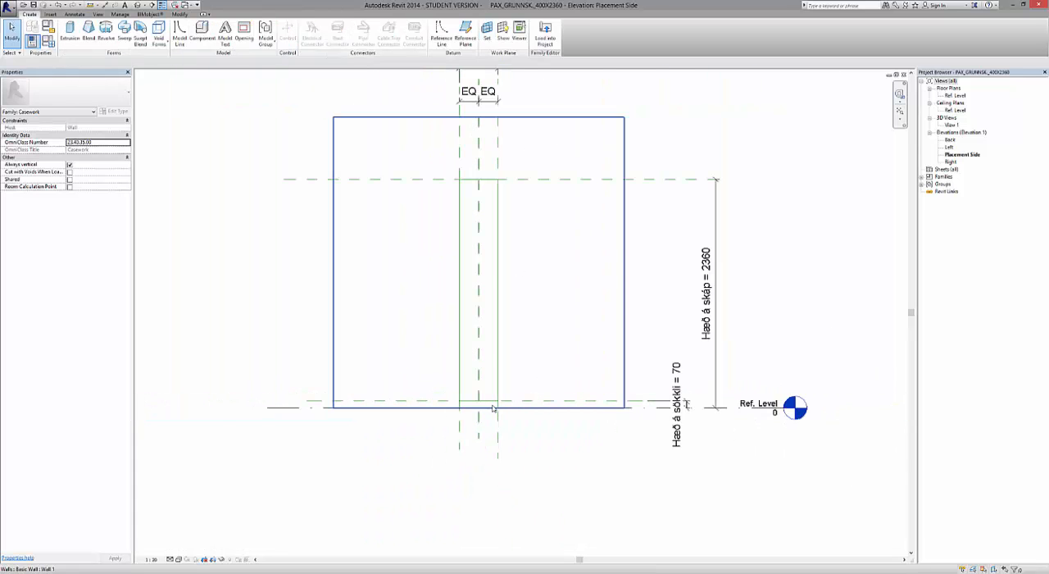
scroll(485, 200, "up", 2)
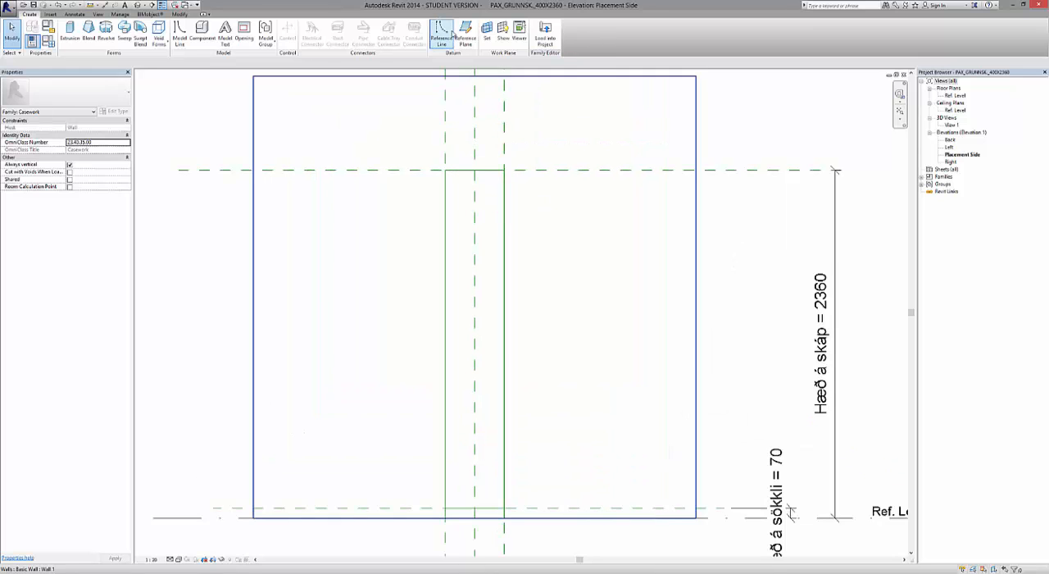
left_click(441, 35)
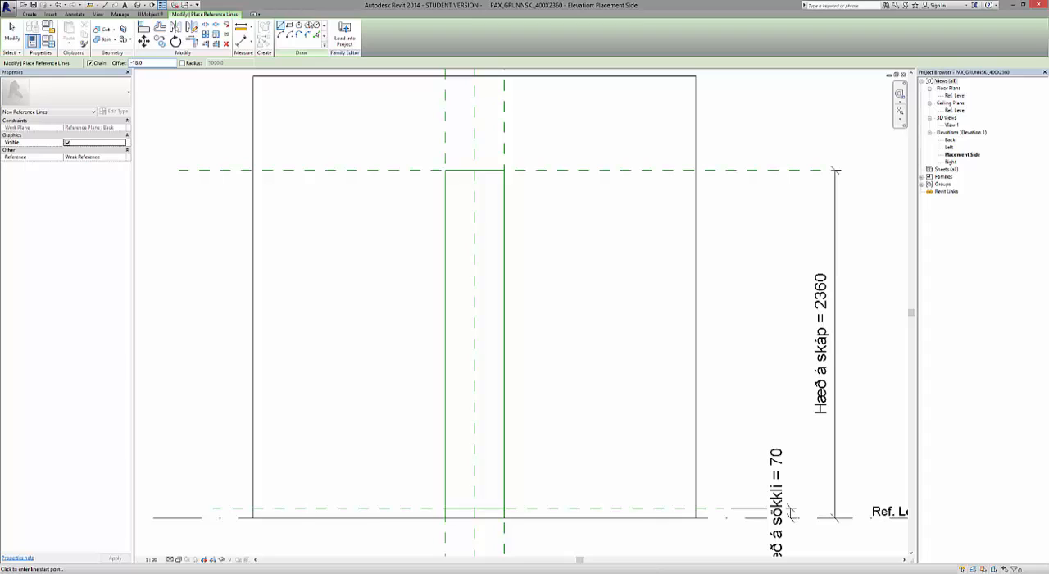
left_click(289, 26)
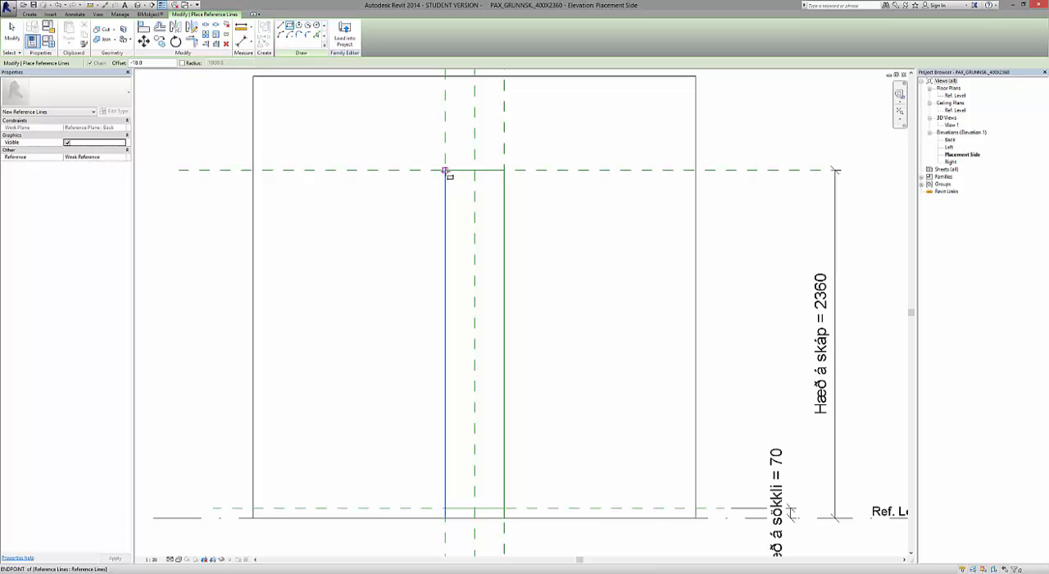
left_click(445, 170)
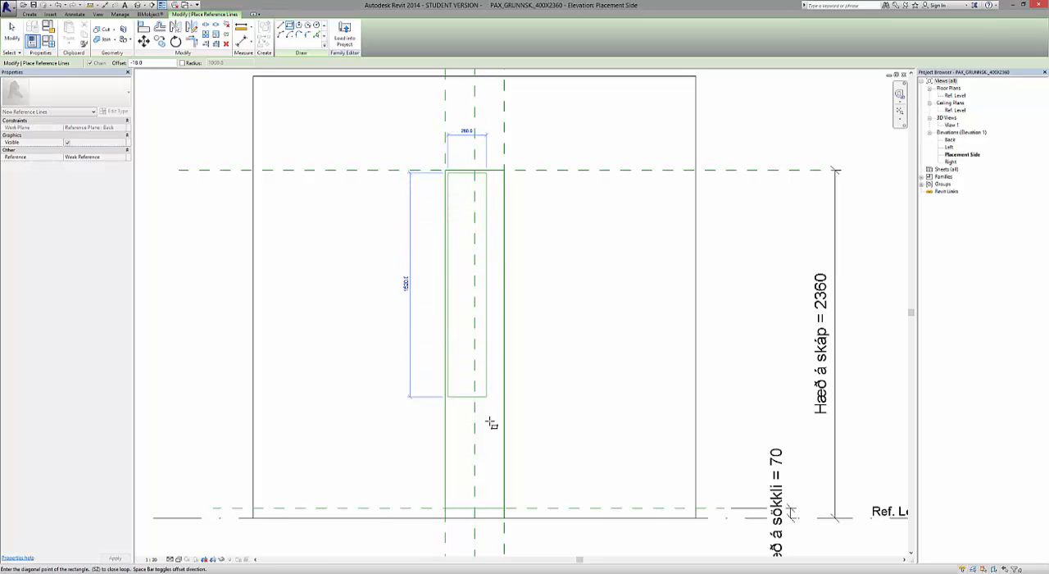
scroll(496, 524, "up", 5)
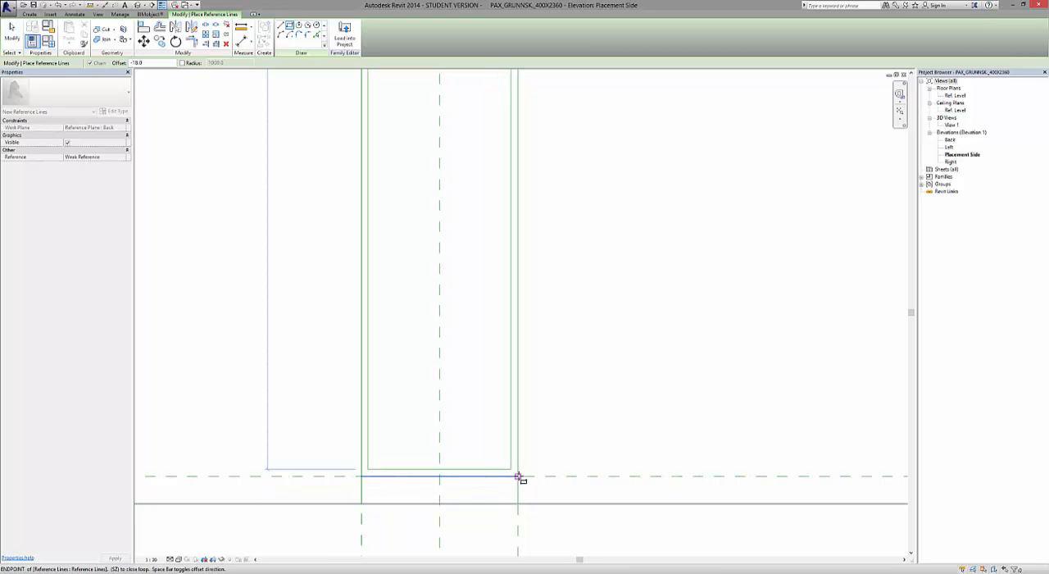
left_click(518, 475)
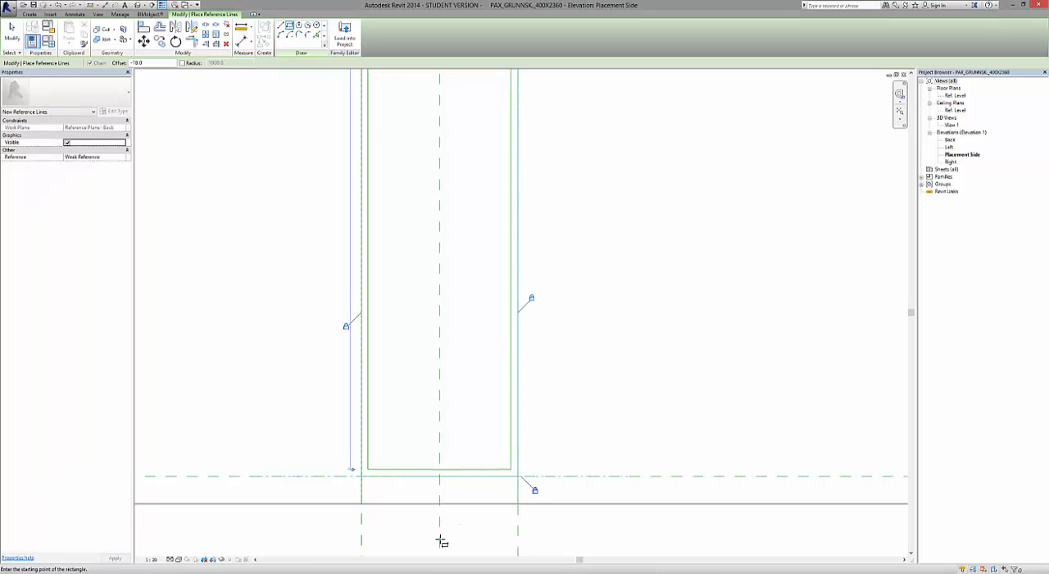
Examine the upper and lower corners of the two nested reference-line rectangles, and end the reference line command.
scroll(440, 543, "down", 3)
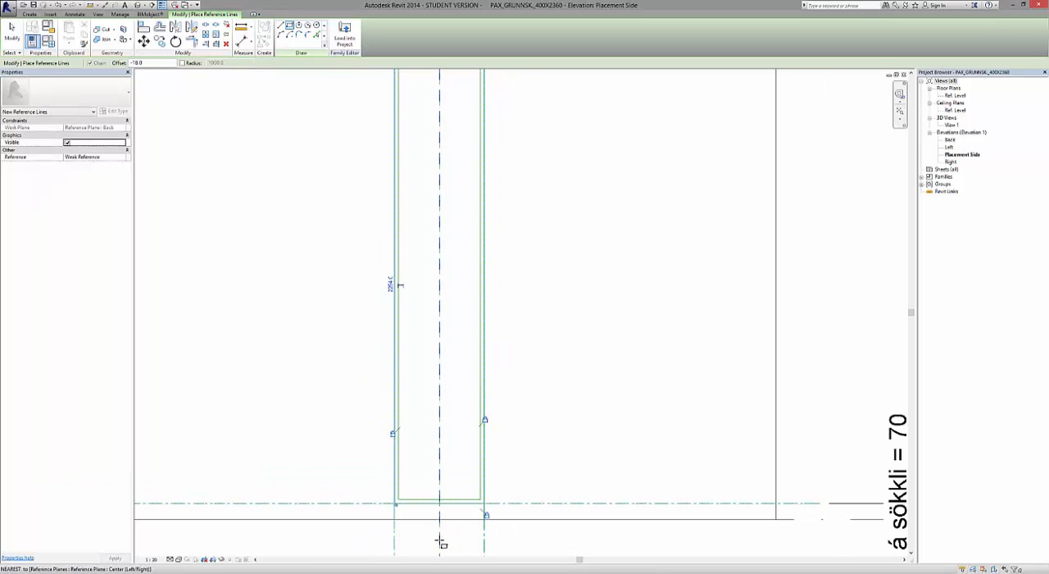
scroll(438, 541, "down", 1)
left_click(394, 435)
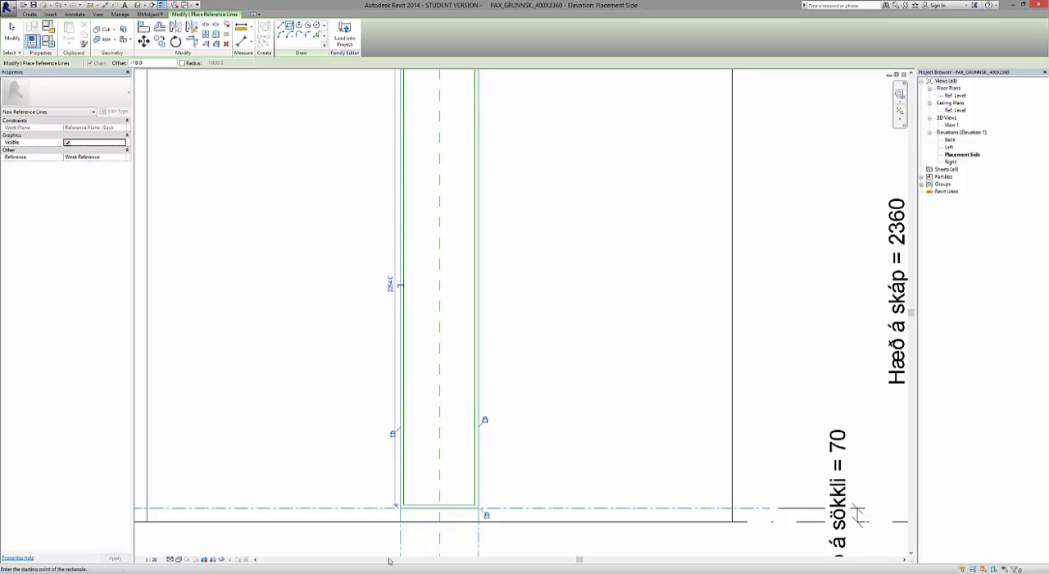
scroll(387, 558, "down", 3)
scroll(394, 484, "up", 1)
scroll(460, 220, "up", 1)
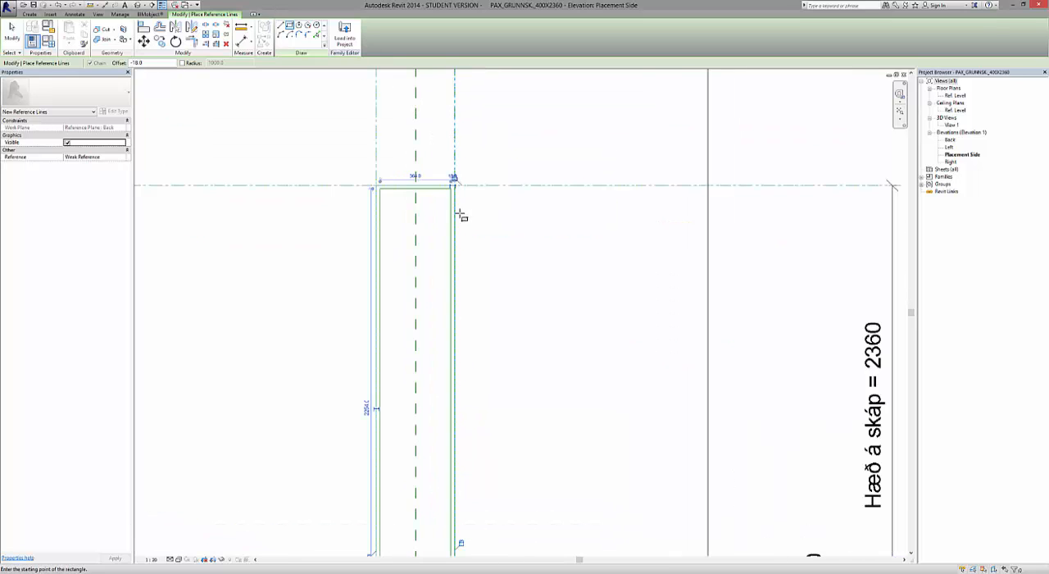
scroll(454, 182, "up", 2)
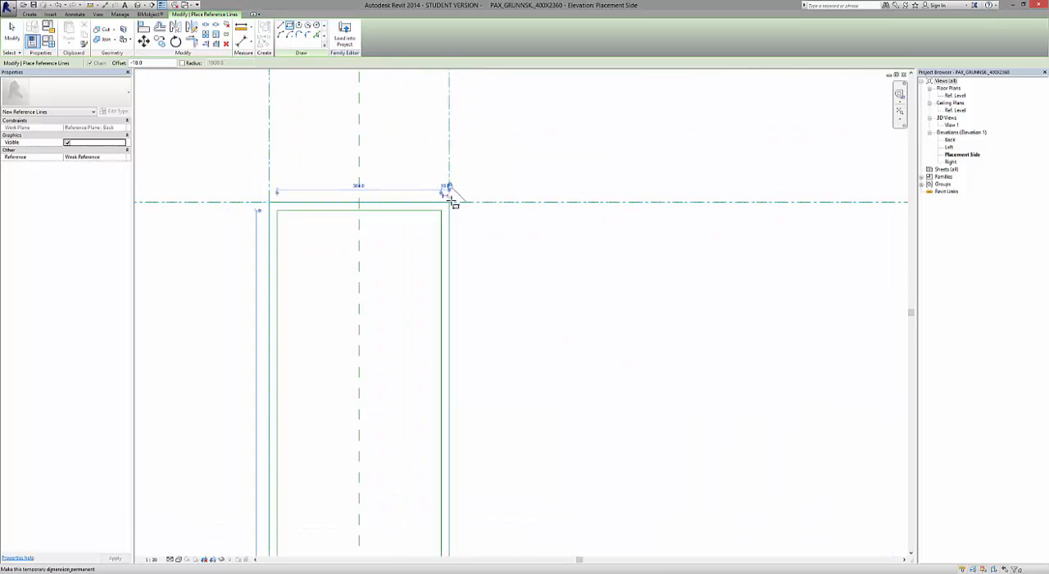
scroll(451, 202, "down", 4)
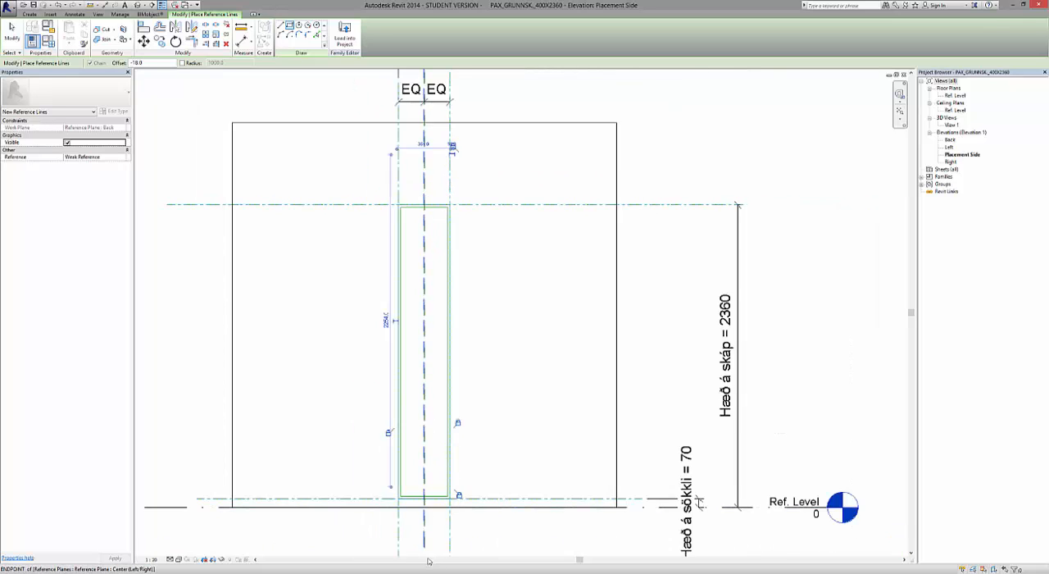
scroll(425, 541, "up", 2)
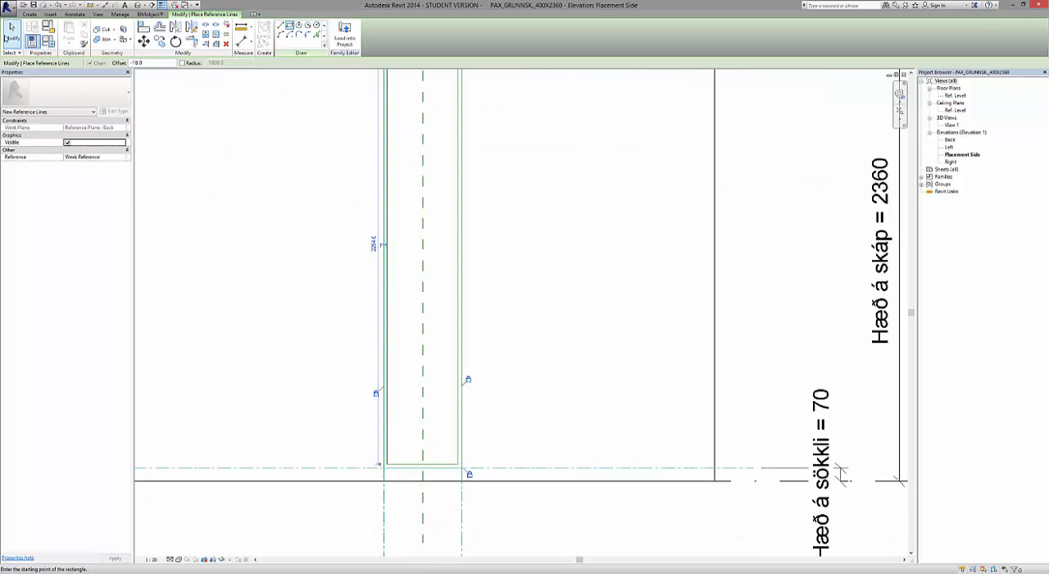
left_click(13, 38)
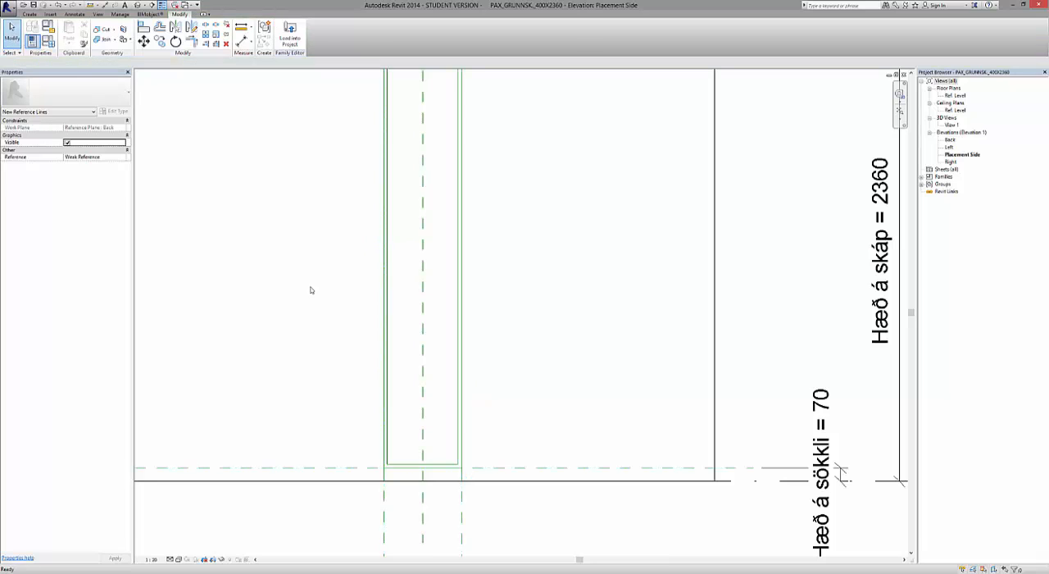
Extend the lower ends of the inner rectangle's left and right vertical reference lines down to the Ref. Level.
scroll(295, 448, "up", 3)
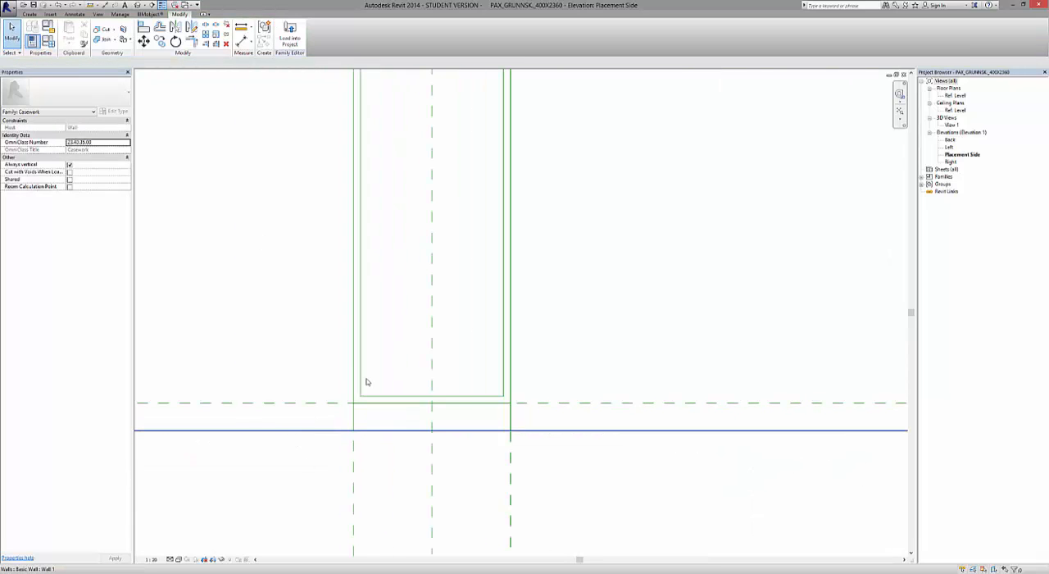
left_click(363, 386)
scroll(364, 394, "up", 3)
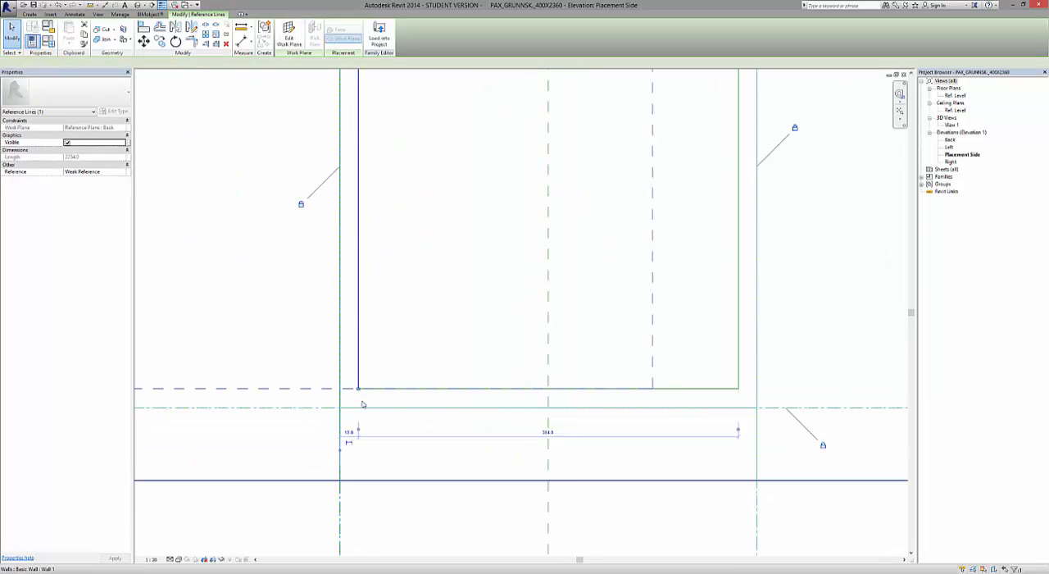
left_click_drag(359, 387, 357, 492)
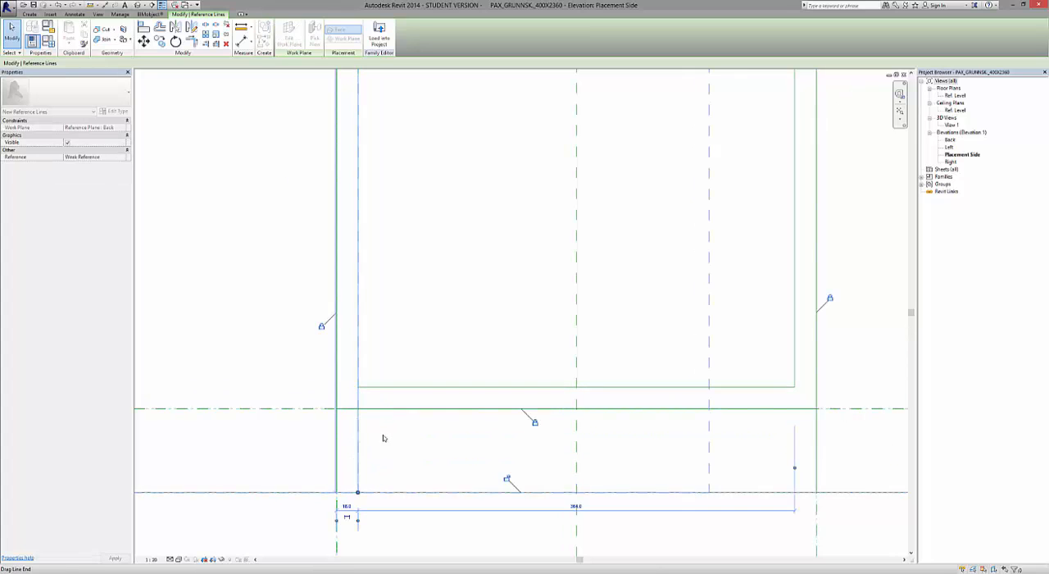
left_click(797, 350)
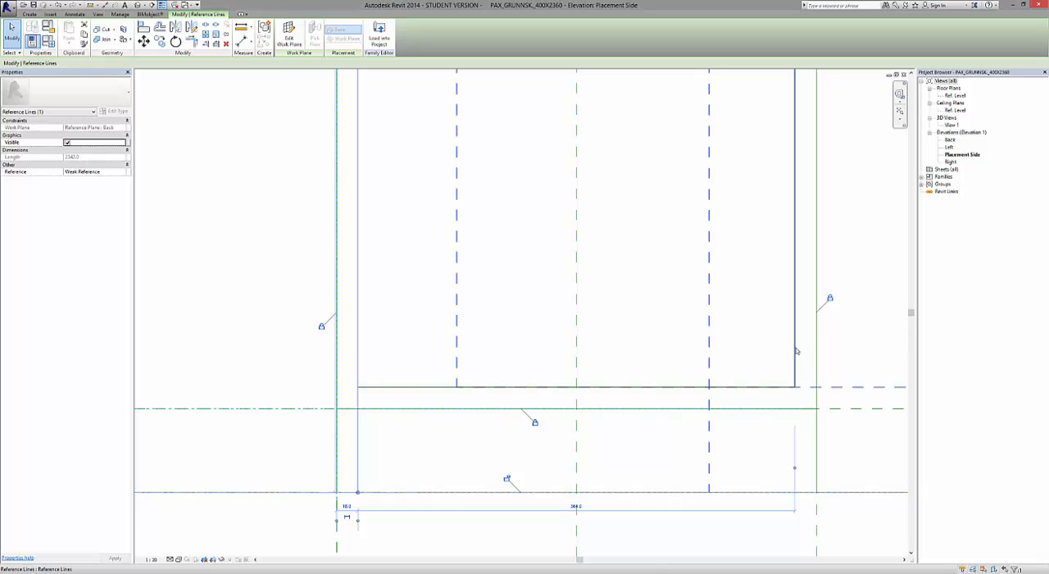
left_click_drag(794, 388, 793, 492)
Shorten both ends of the outer rectangle's bottom reference line to meet the inner vertical reference lines.
left_click(478, 409)
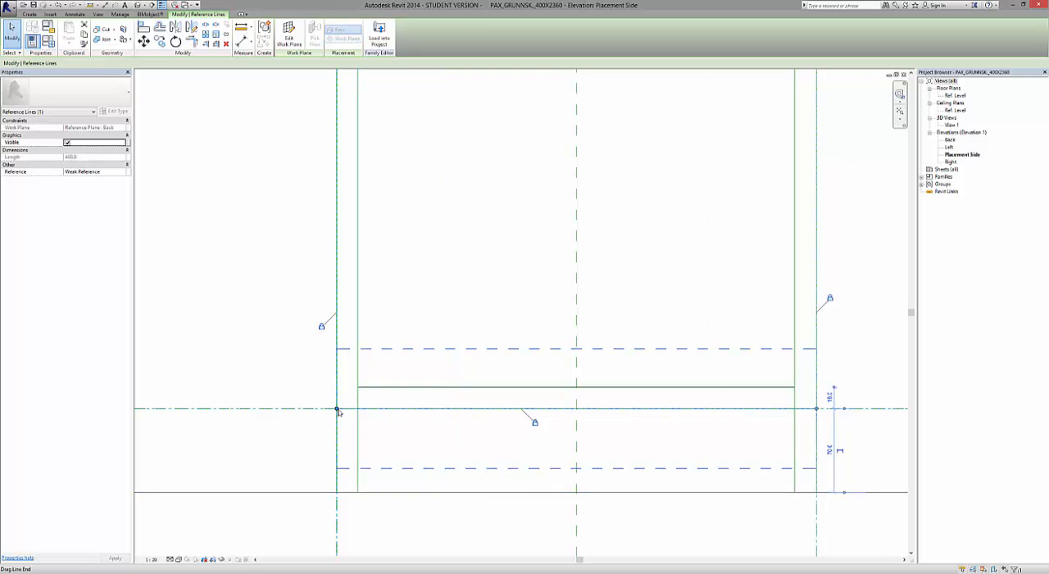
left_click_drag(337, 409, 357, 408)
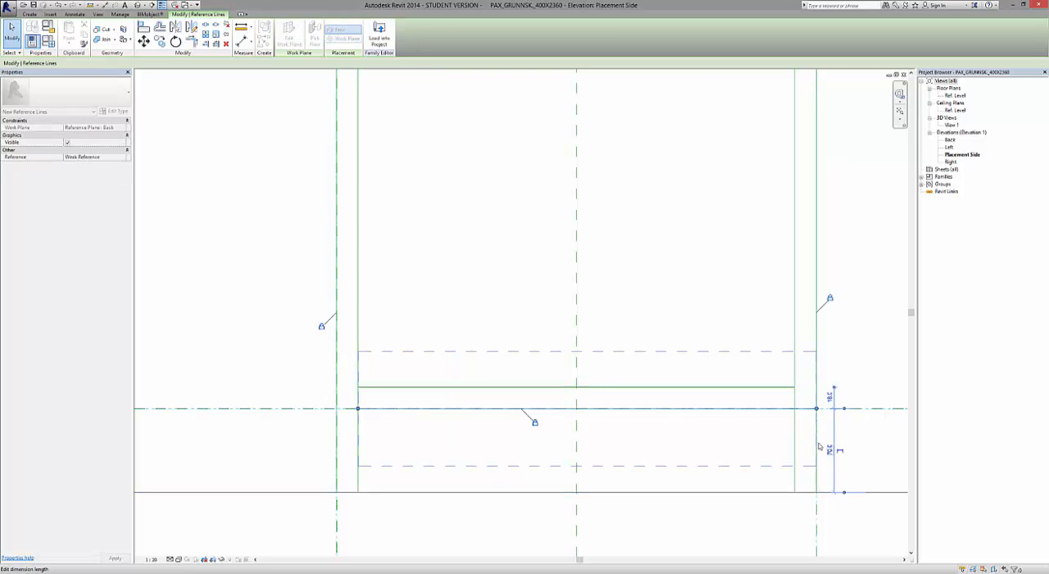
left_click_drag(823, 411, 795, 409)
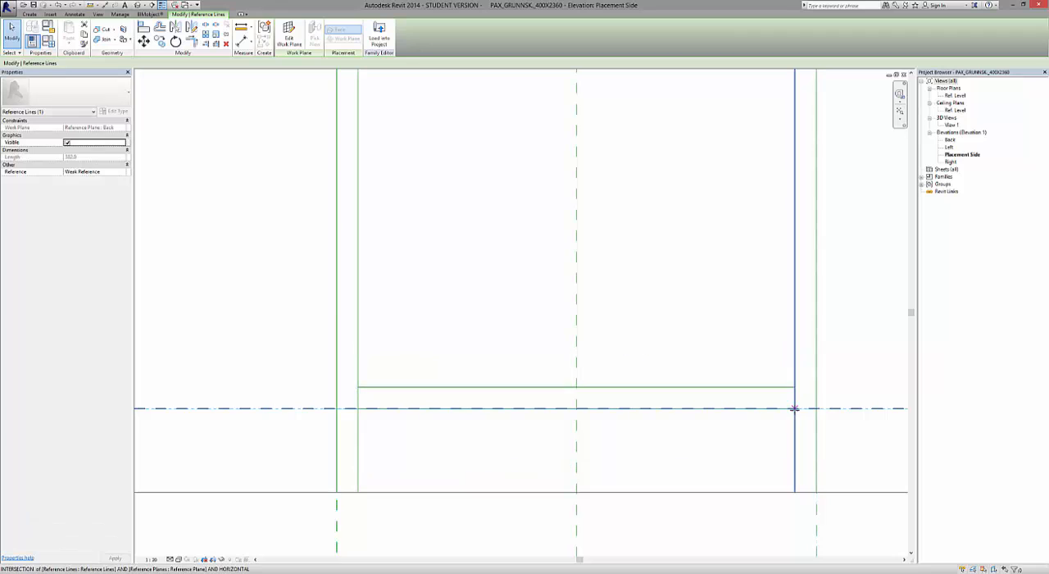
scroll(445, 447, "down", 4)
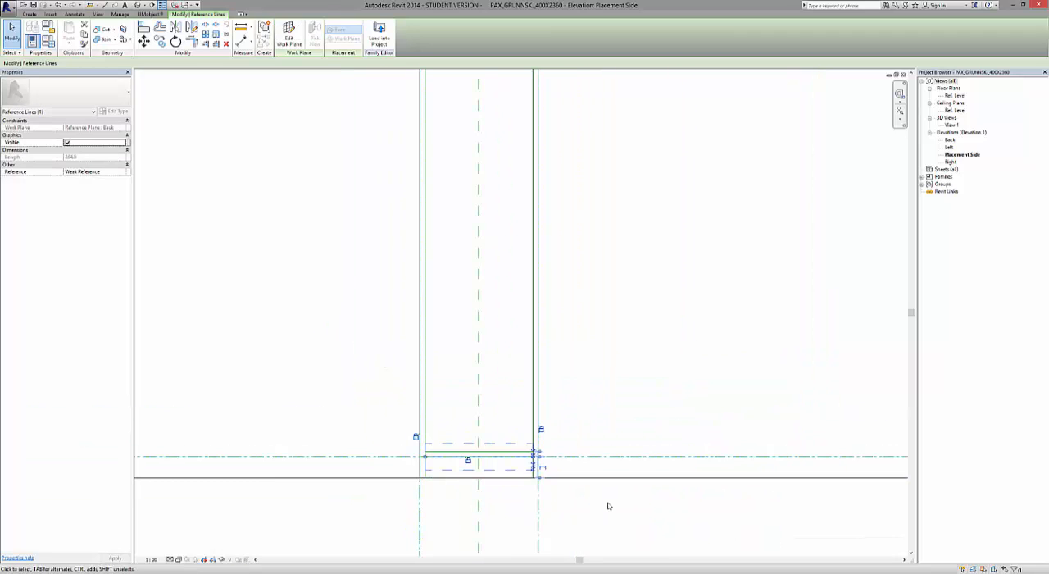
left_click(608, 506)
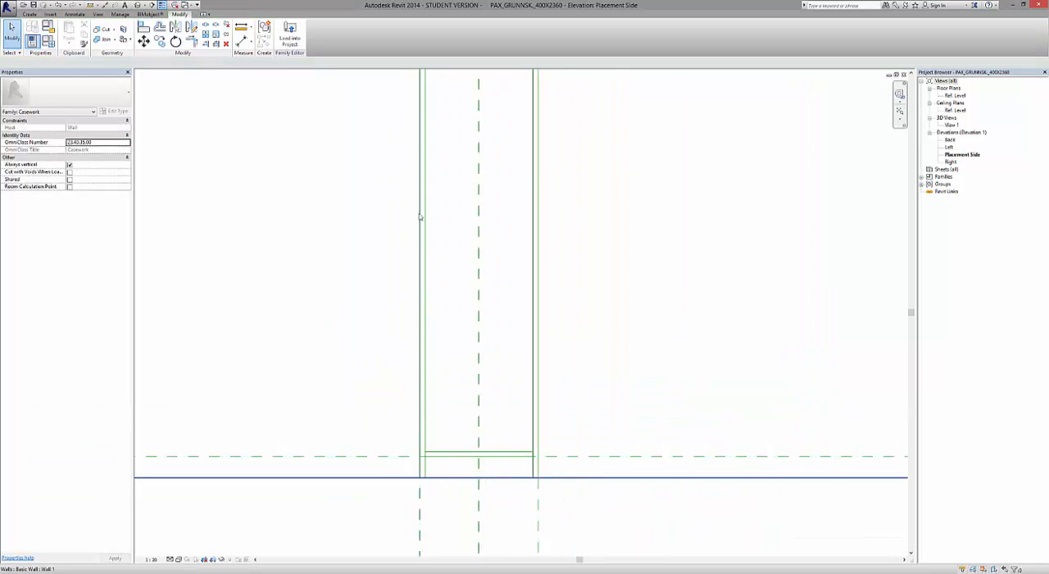
Start a solid extrusion for the cabinet and keep Reference Plane : Back as its work plane.
scroll(405, 414, "down", 3)
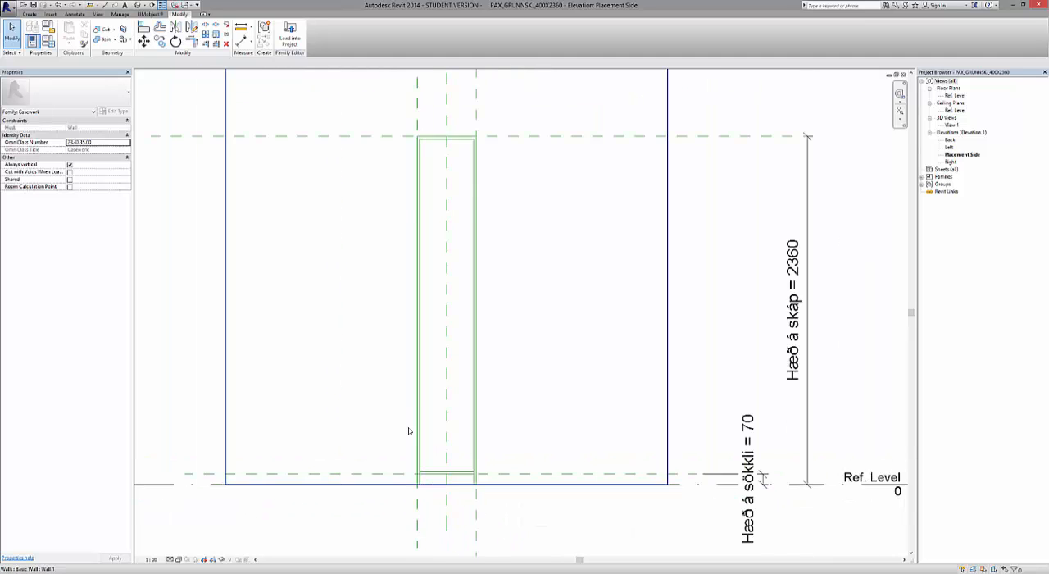
scroll(408, 430, "down", 1)
scroll(500, 215, "up", 4)
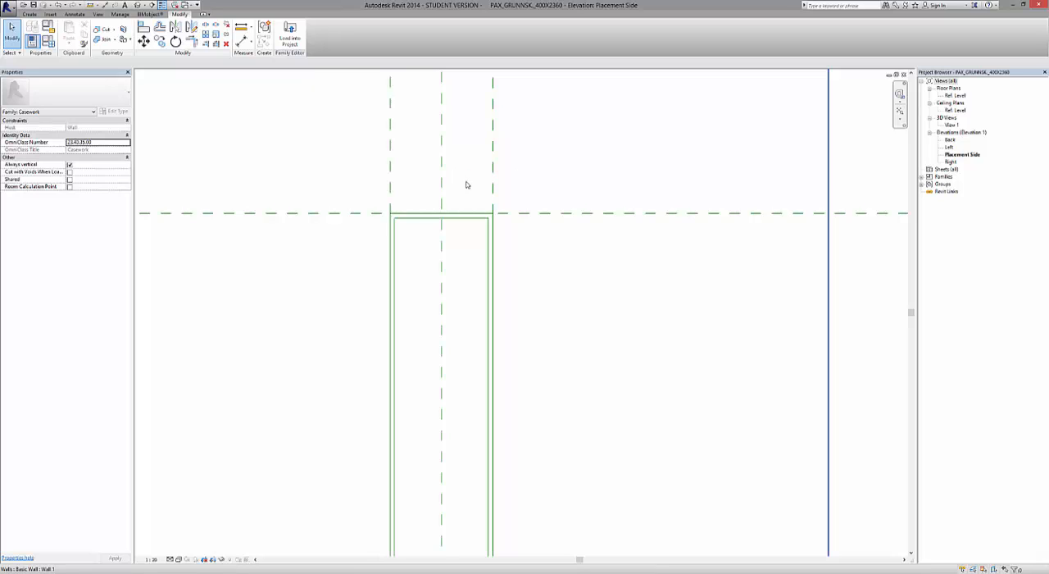
scroll(469, 184, "down", 2)
scroll(477, 334, "down", 2)
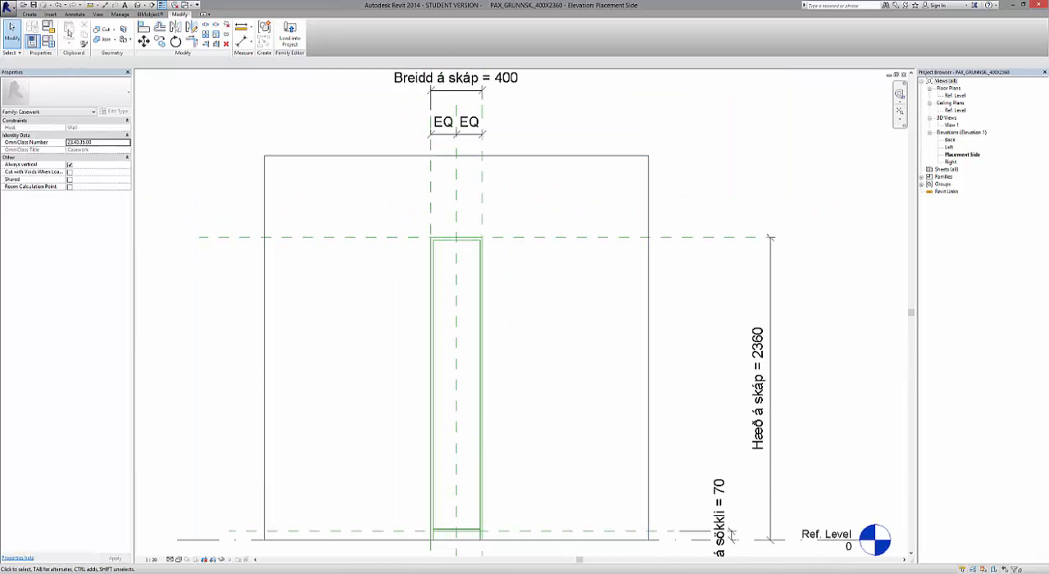
left_click(30, 14)
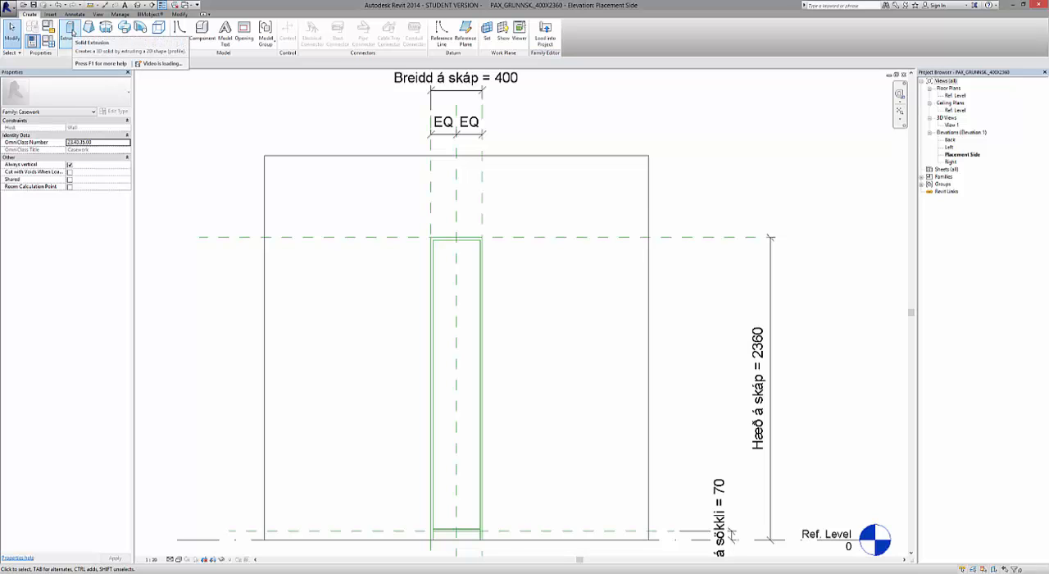
left_click(71, 30)
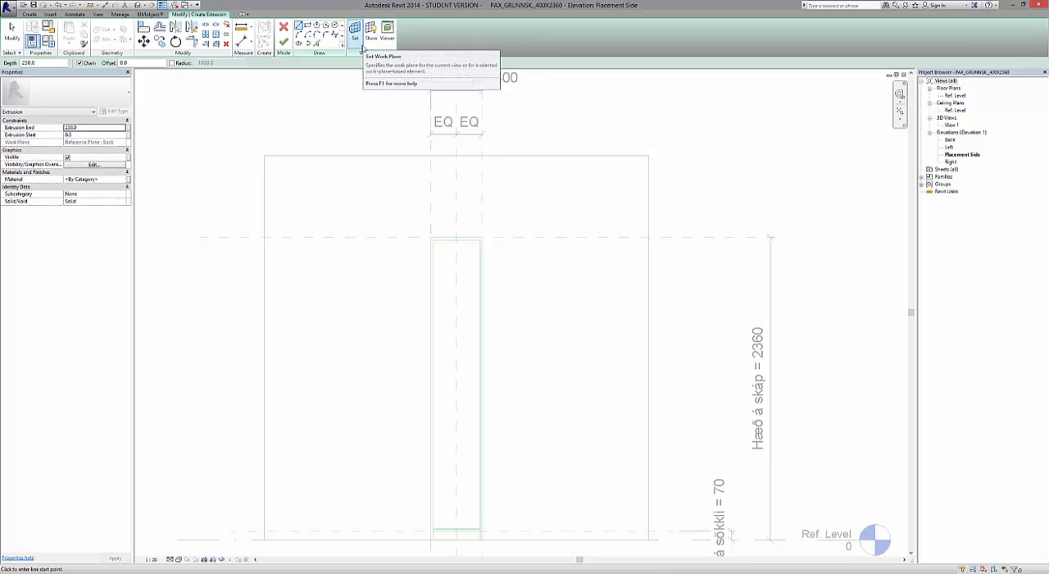
left_click(362, 47)
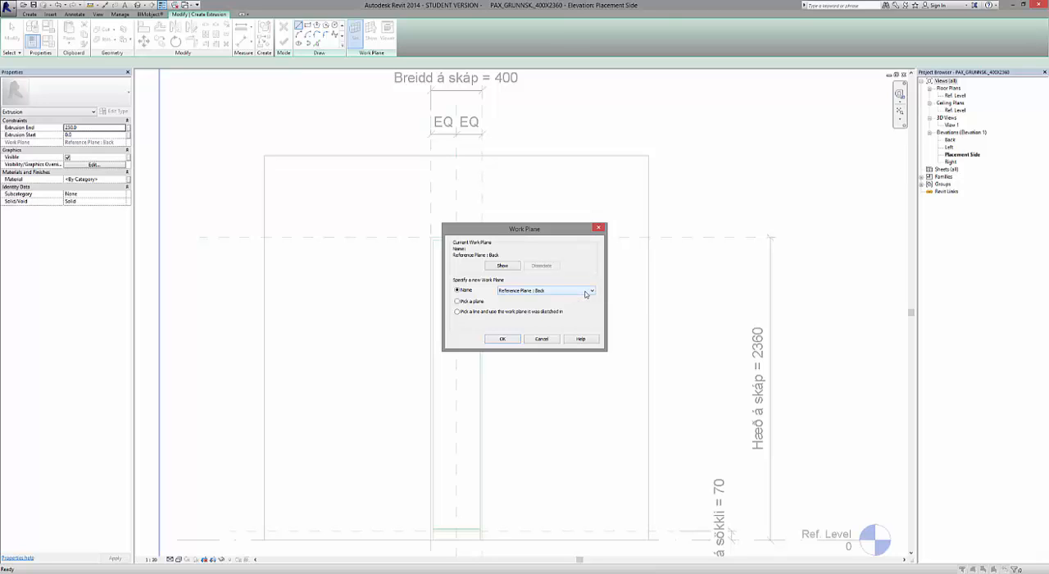
left_click(501, 340)
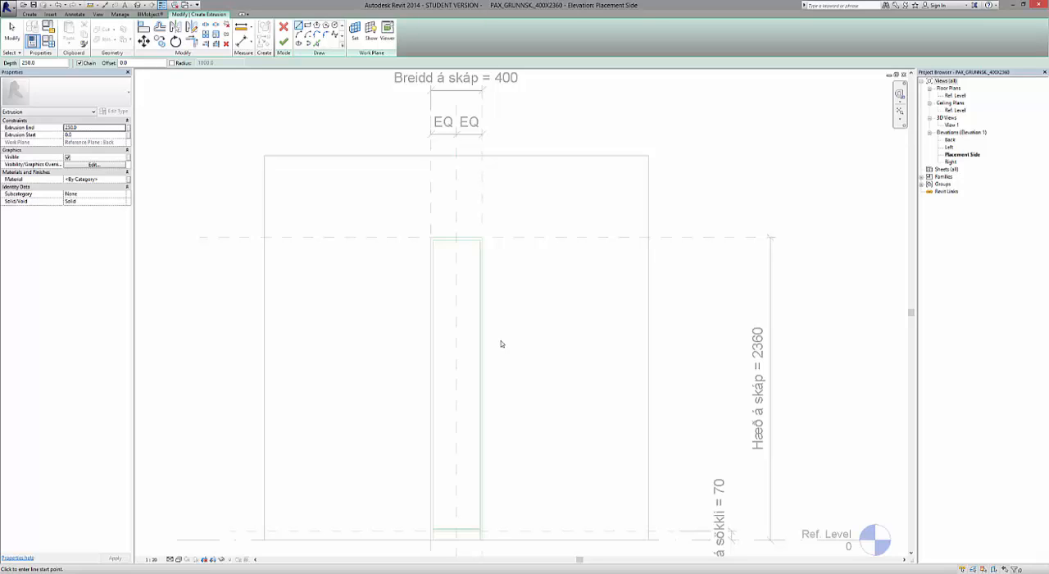
For the extrusion's material, duplicate the Default material and name the copy "Spónalögð plata".
left_click(127, 182)
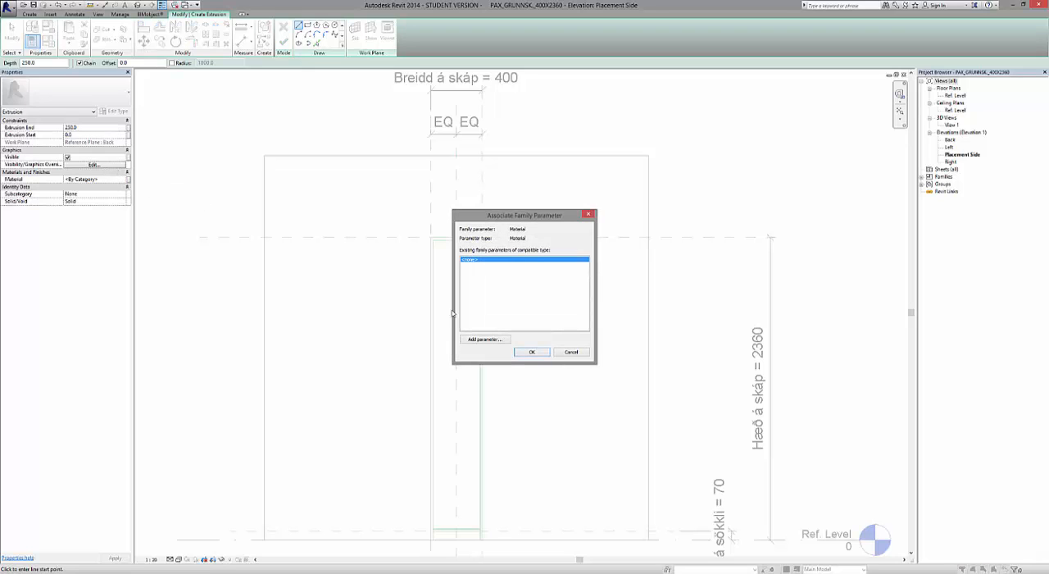
left_click(570, 351)
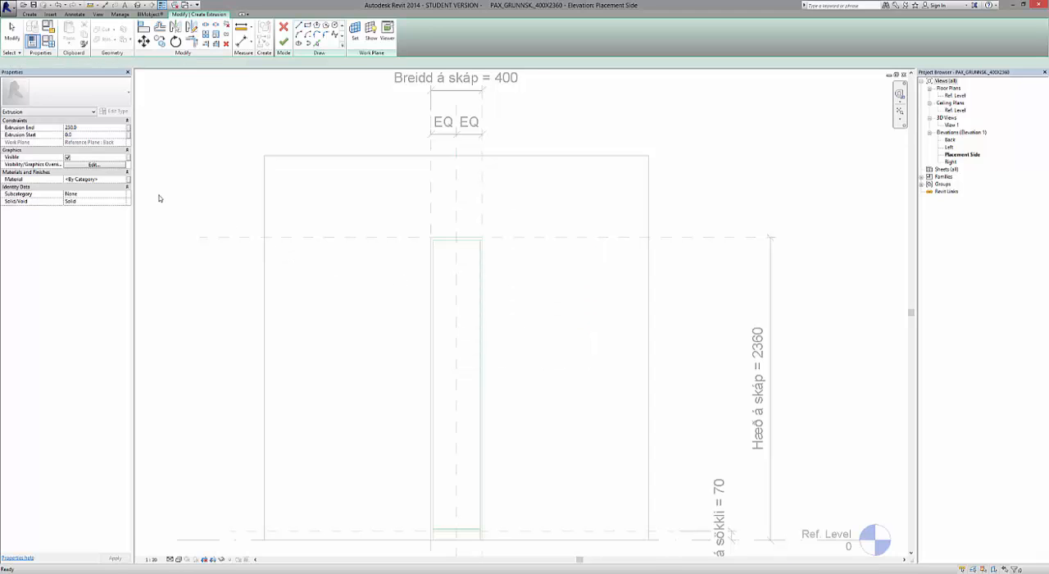
left_click(120, 182)
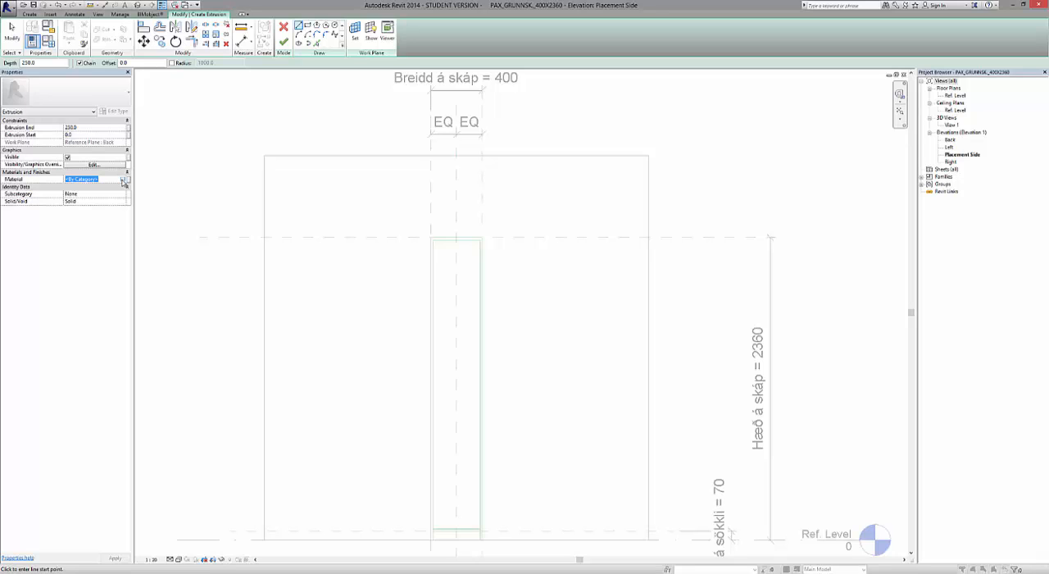
left_click(123, 181)
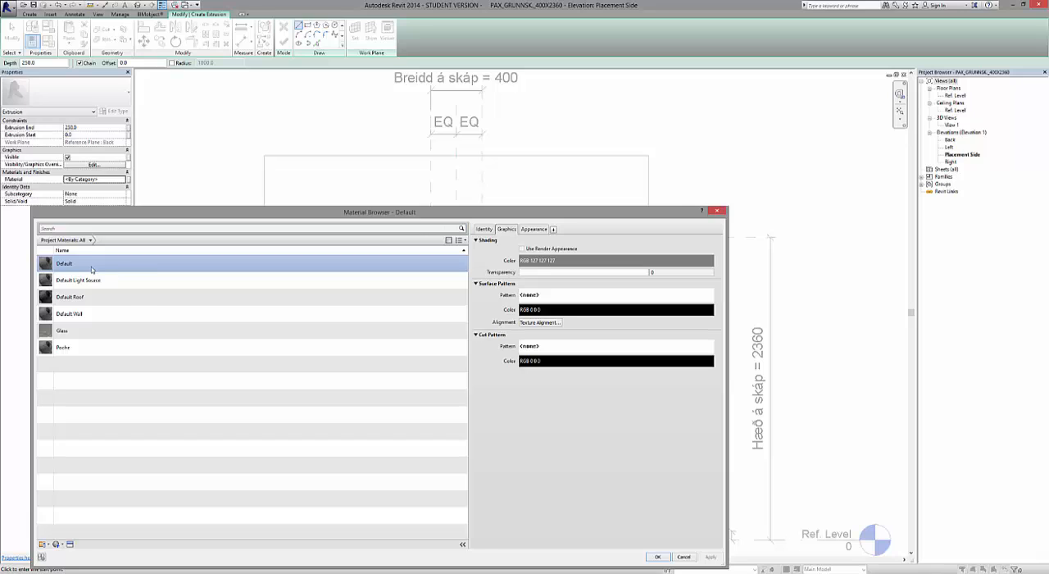
right_click(91, 269)
left_click(110, 281)
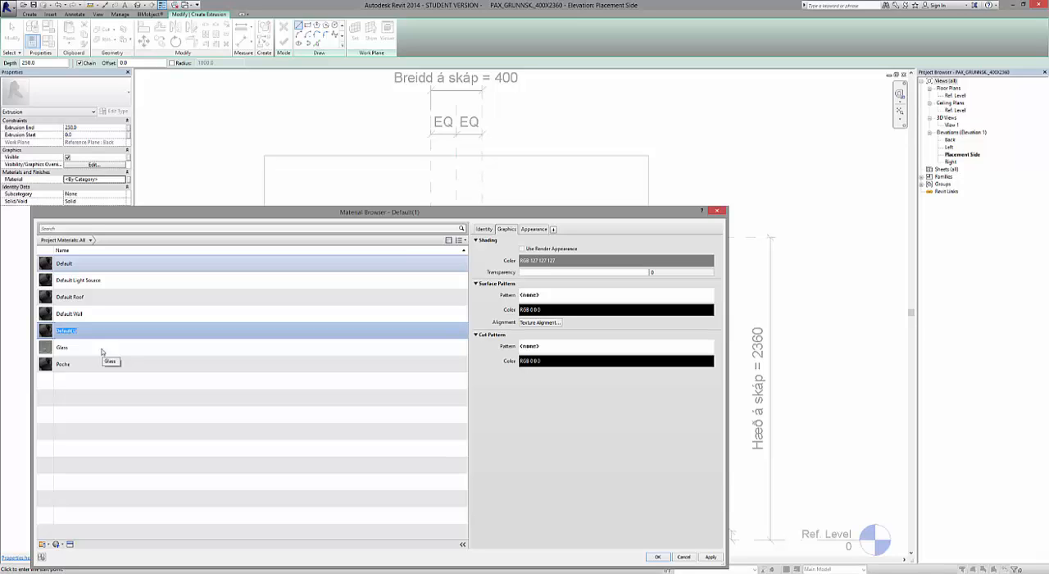
type("Spónalögð plata")
left_click(100, 351)
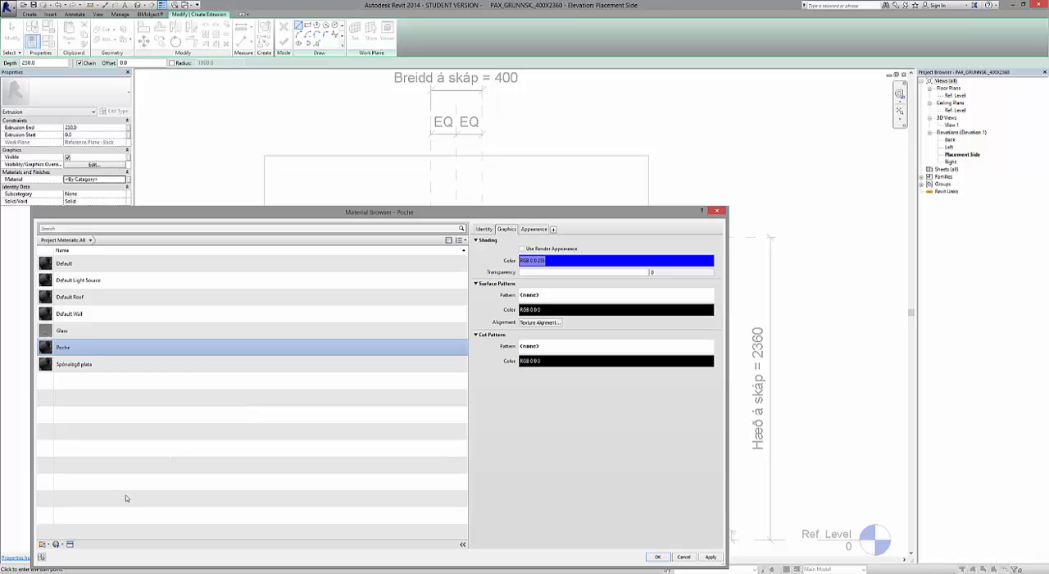
Replace the Poche material's appearance with the Ash Door asset from the Wood appearance library and apply it.
left_click(70, 545)
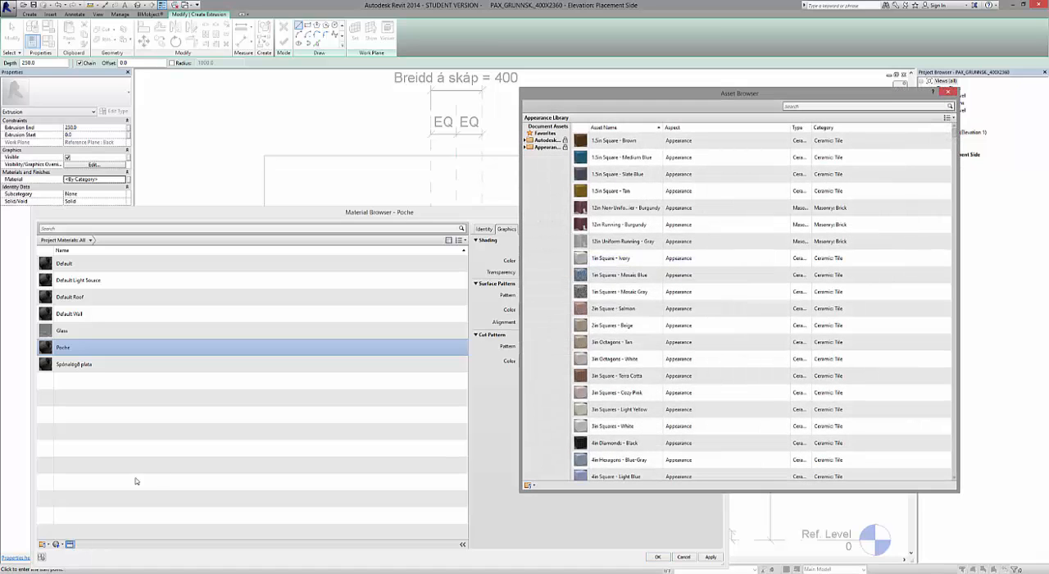
left_click(526, 147)
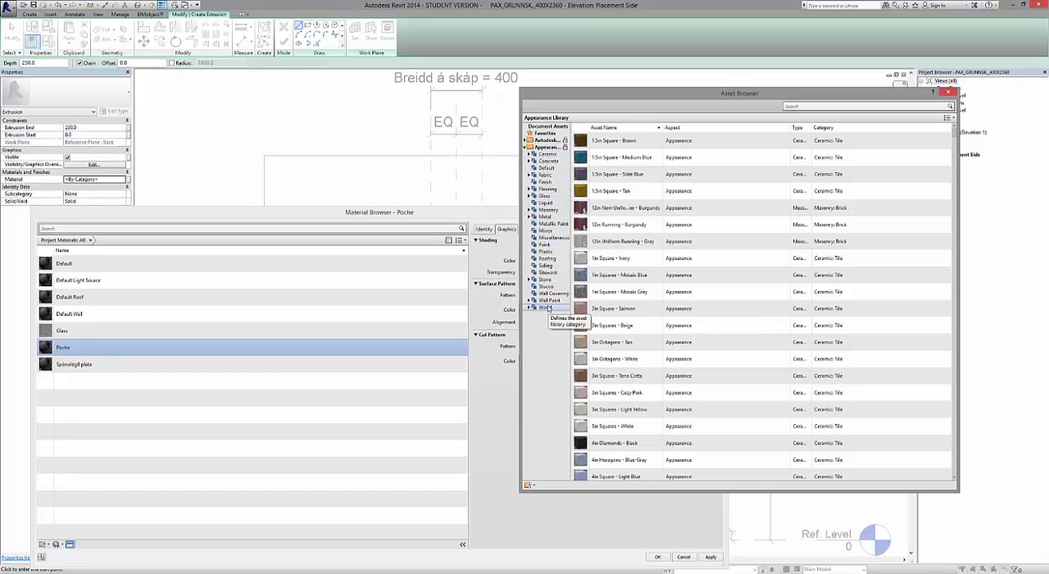
left_click(546, 308)
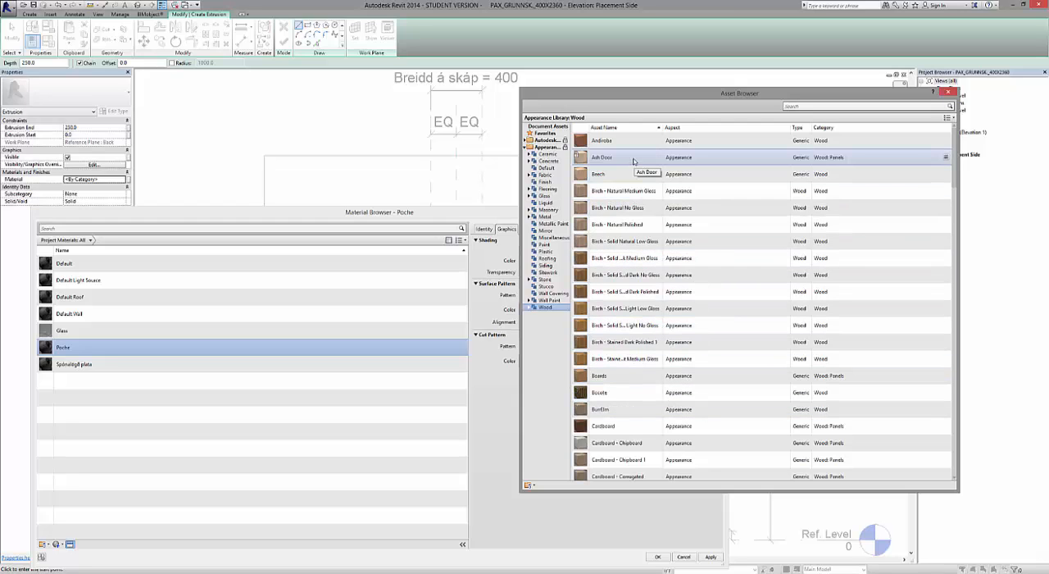
left_click(946, 156)
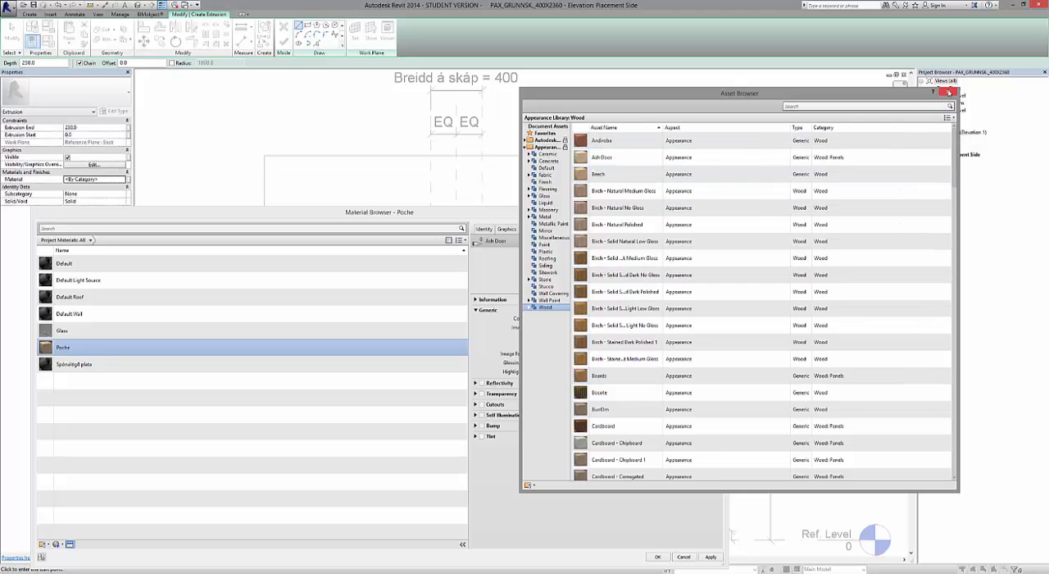
left_click(950, 93)
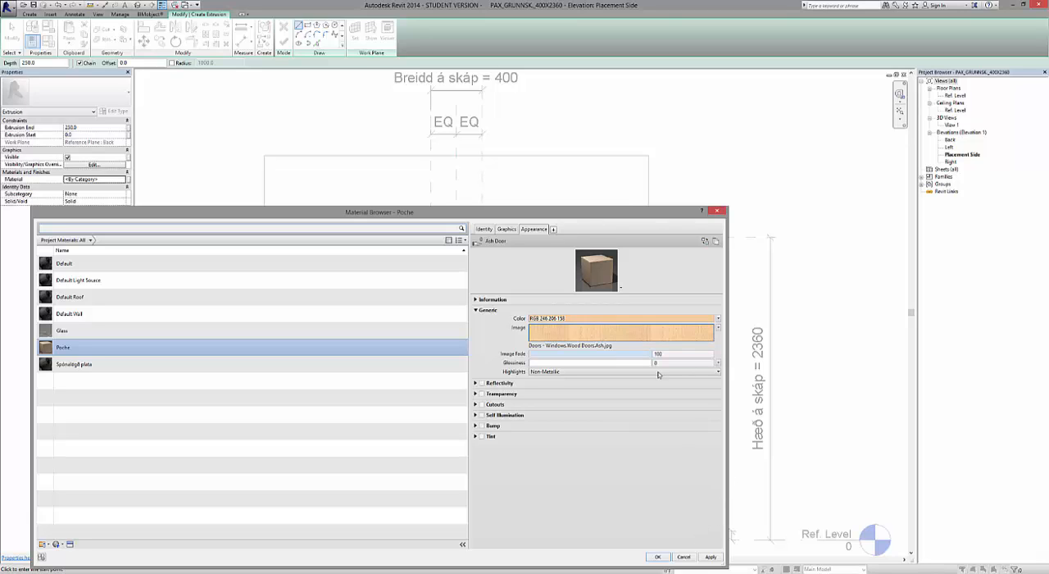
left_click(712, 556)
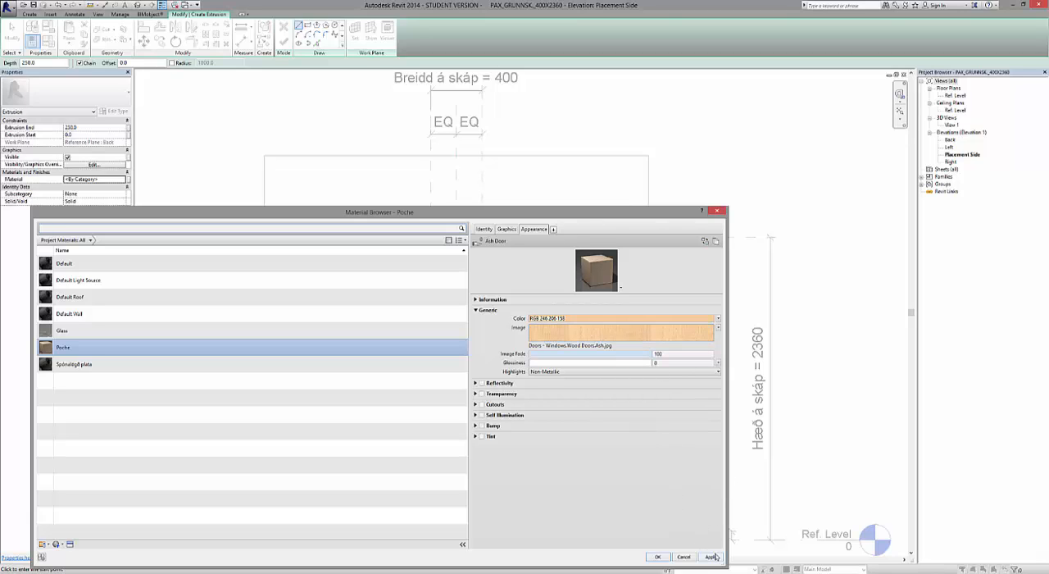
Assign the Poche material to the extrusion and set its Extrusion End to 580.
left_click(658, 557)
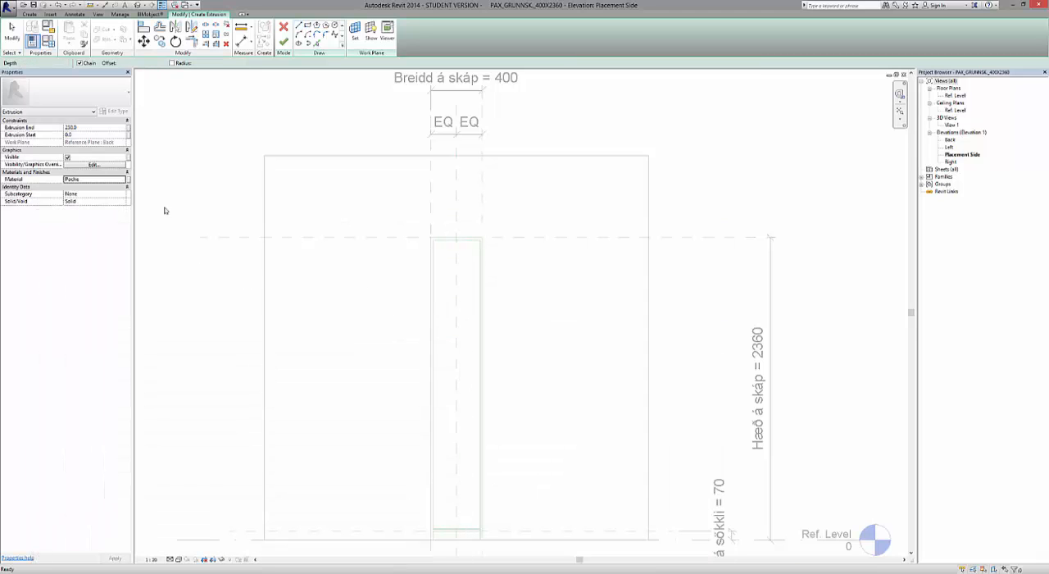
left_click(98, 129)
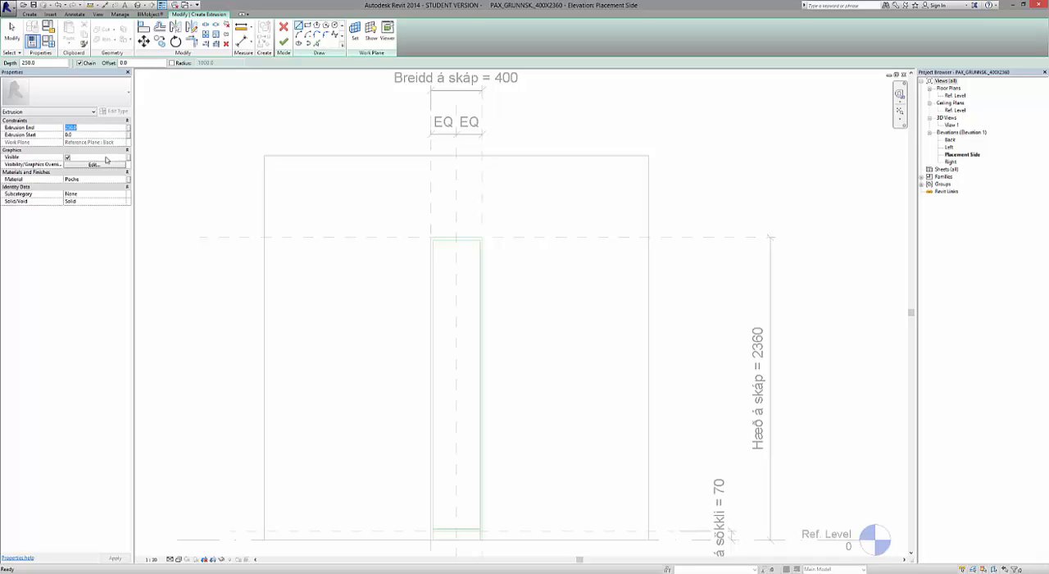
type("0")
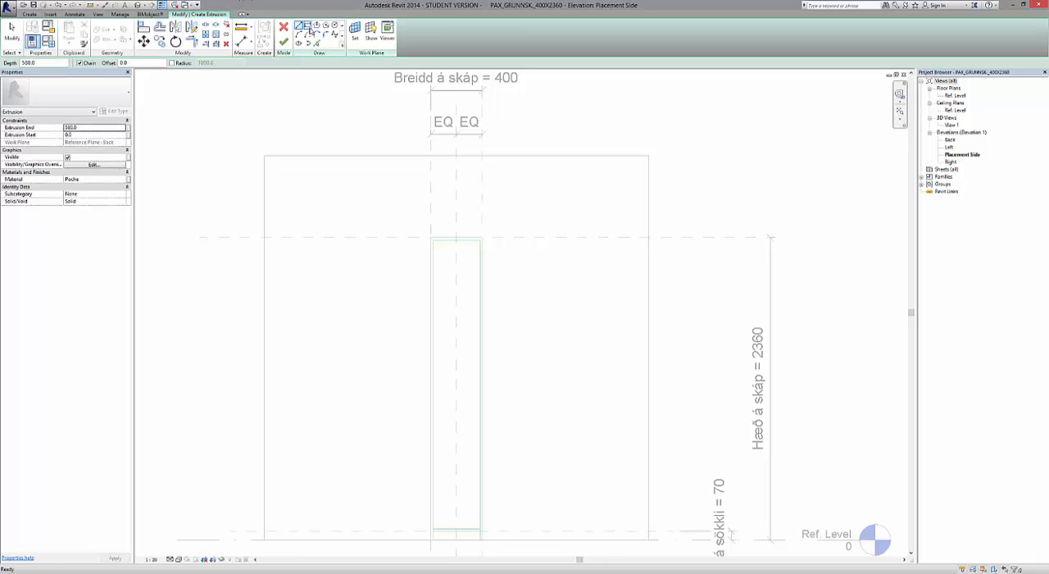
Sketch a rectangle for the cabinet's left side panel between the outer and inner reference lines, from the cabinet top down to Ref. Level.
left_click(309, 27)
scroll(421, 309, "up", 3)
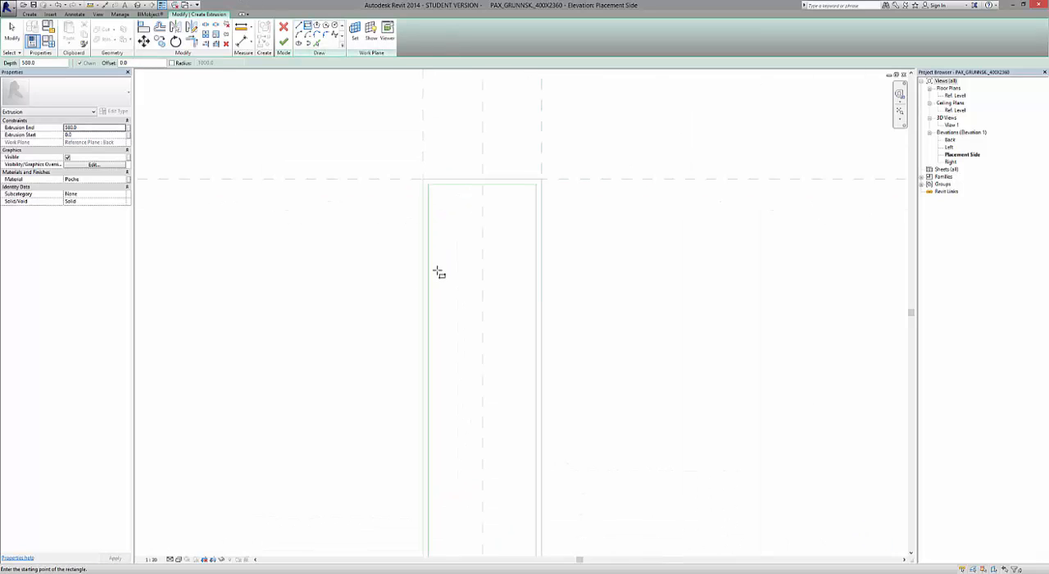
scroll(438, 263, "up", 2)
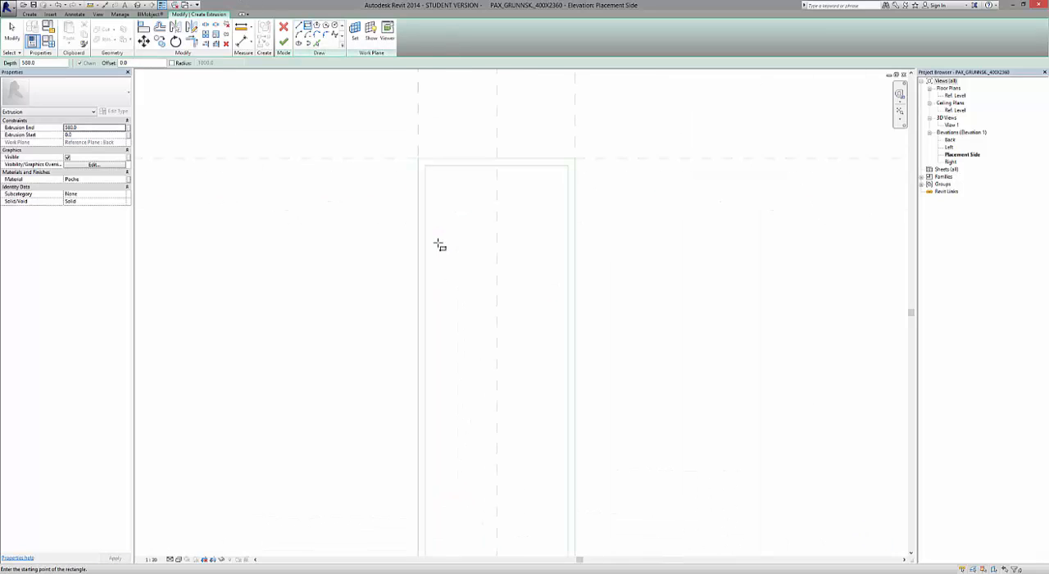
left_click(419, 158)
scroll(419, 161, "down", 3)
scroll(419, 172, "down", 2)
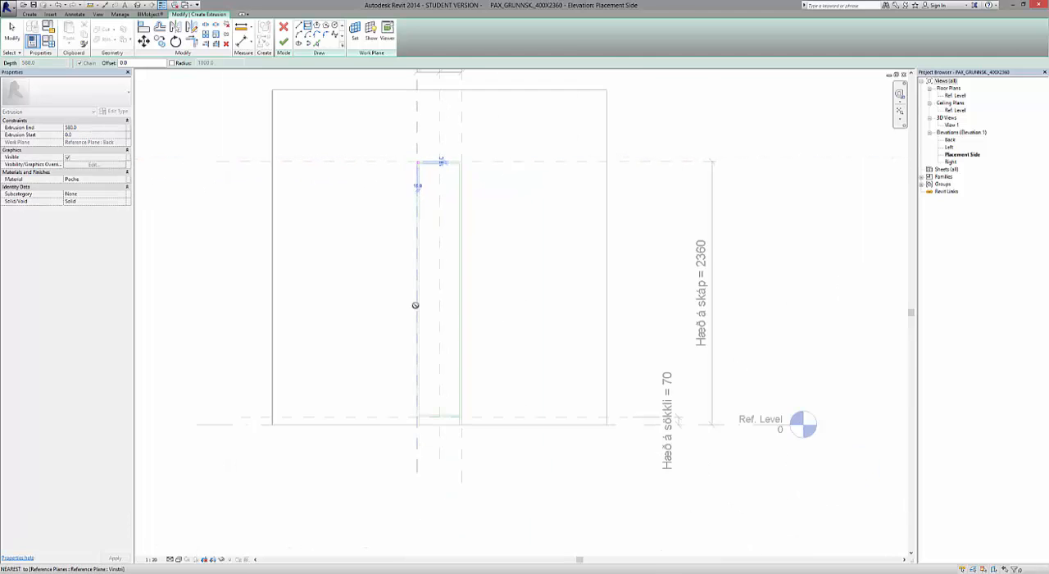
scroll(418, 426, "up", 4)
scroll(415, 423, "up", 3)
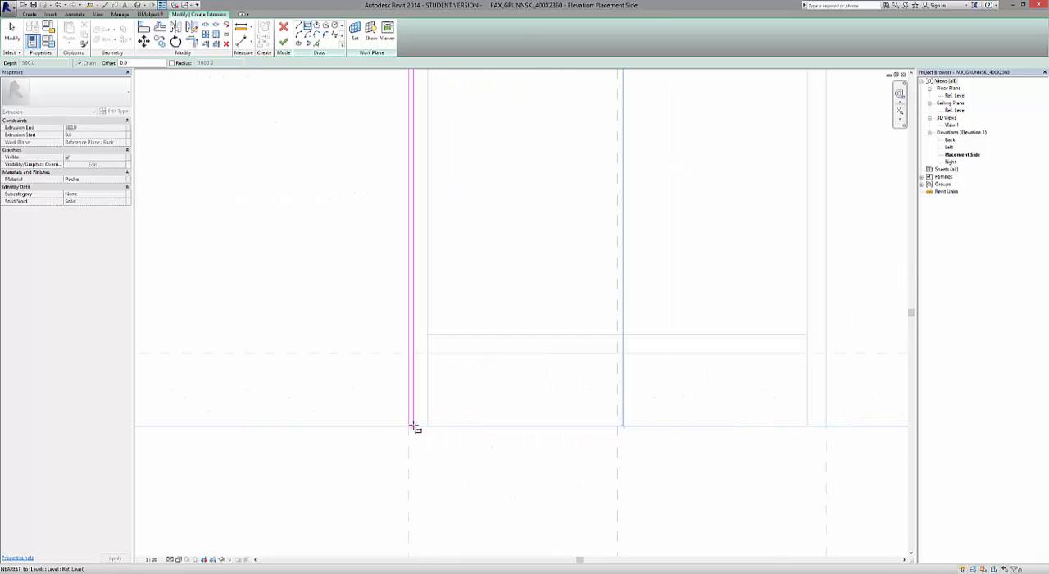
left_click(438, 426)
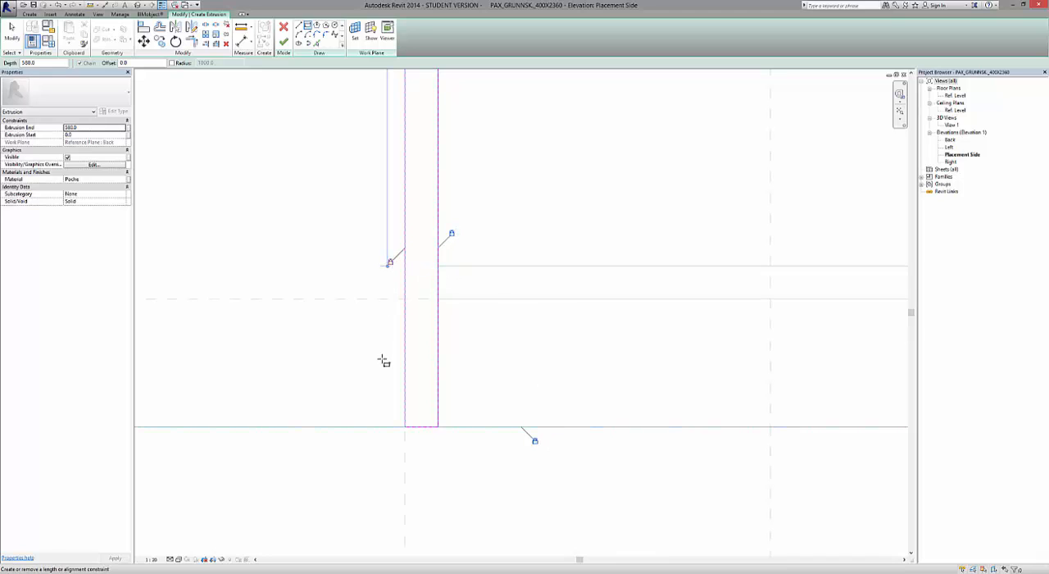
Lock the side panel sketch's edges, including the top, to their references and finish the extrusion.
scroll(378, 359, "down", 6)
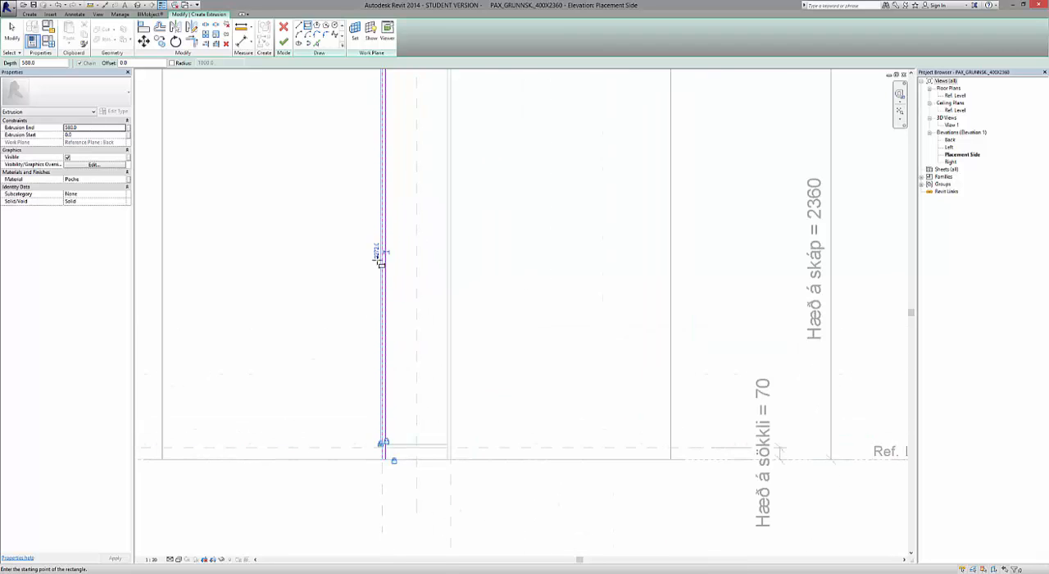
scroll(380, 262, "down", 2)
scroll(397, 262, "up", 2)
scroll(396, 263, "up", 4)
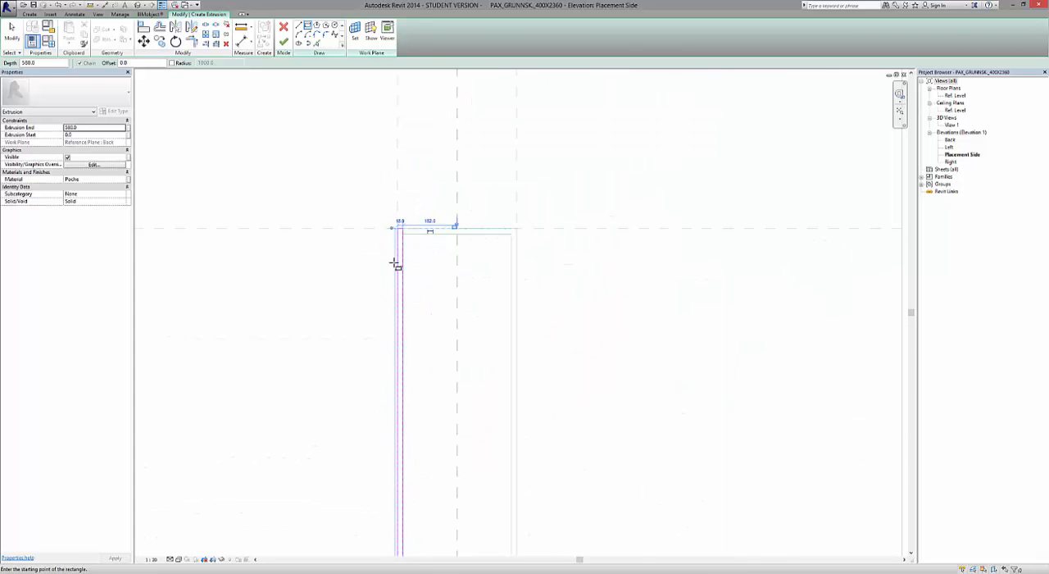
left_click(519, 189)
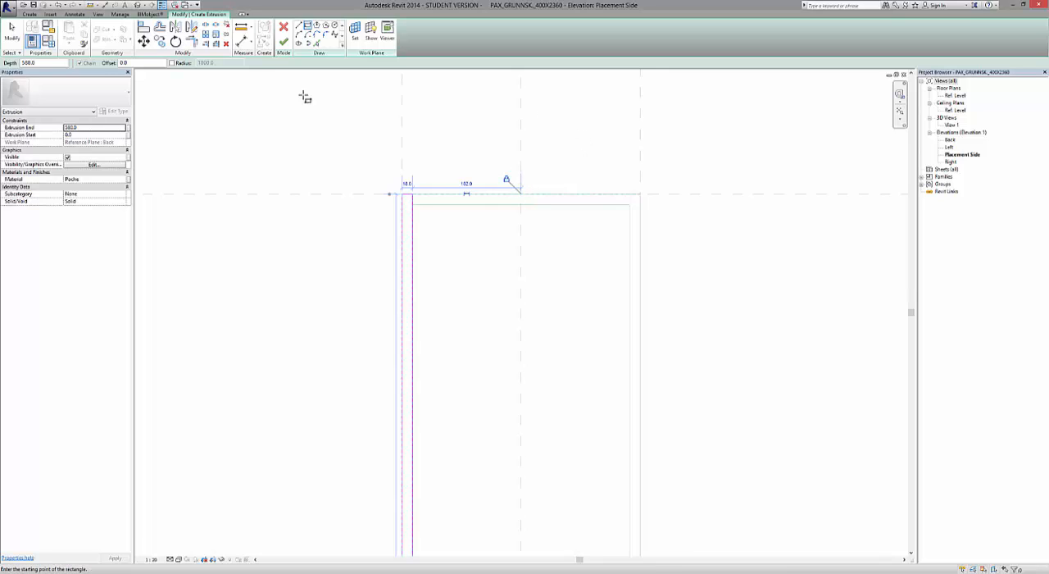
left_click(284, 42)
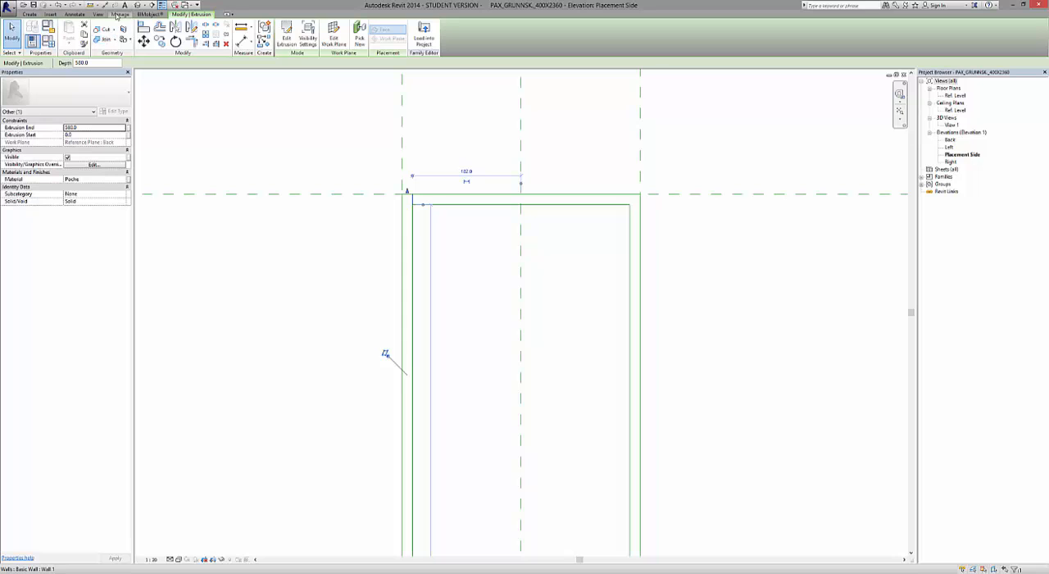
Tile the open views and activate the Ref. Level floor plan.
left_click(98, 14)
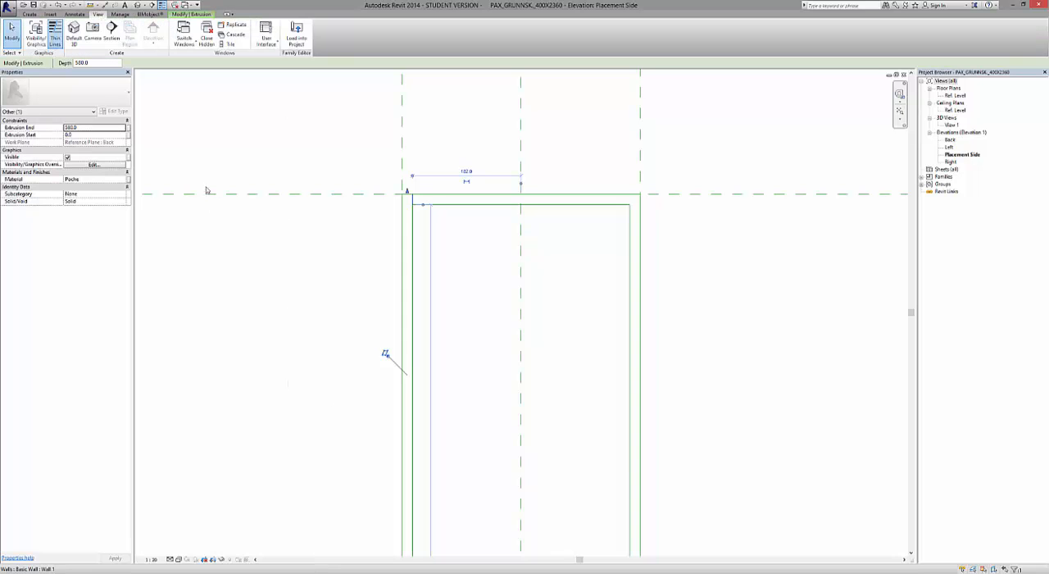
left_click(228, 45)
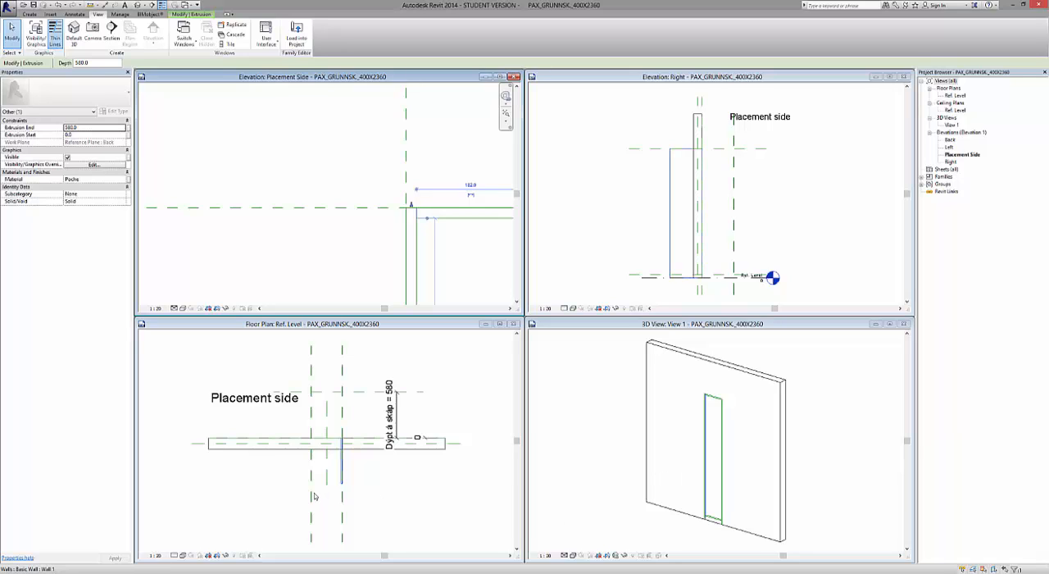
left_click(414, 518)
scroll(320, 480, "up", 5)
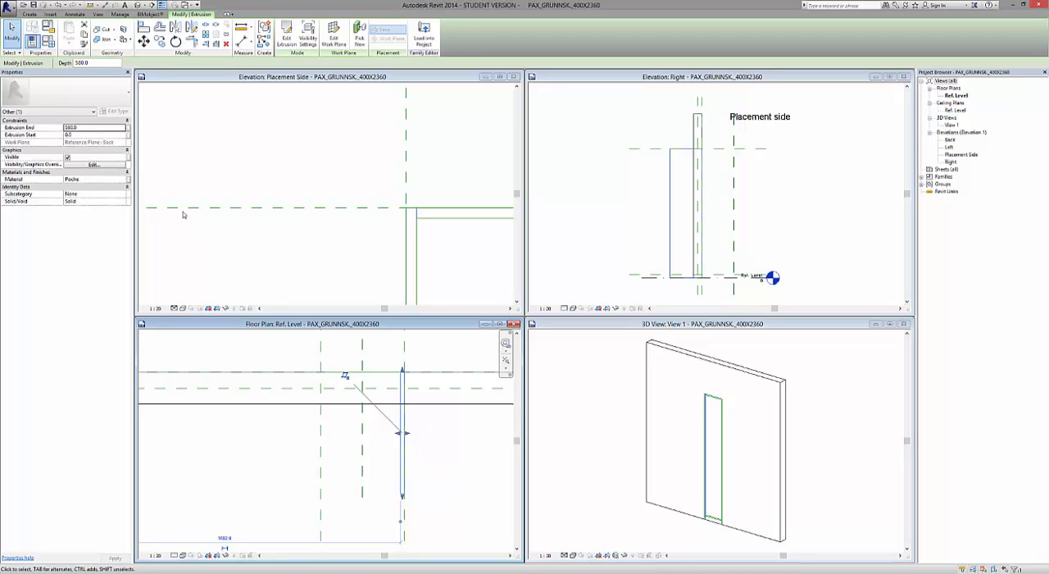
Set the side panel's Extrusion End to -580 so it extends toward the placement side.
left_click(97, 128)
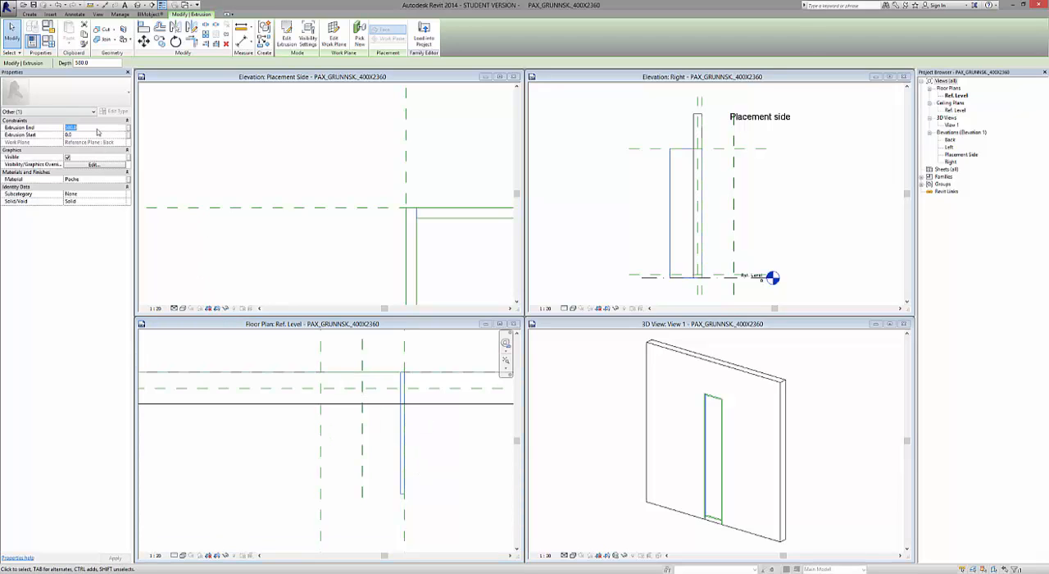
type("-8")
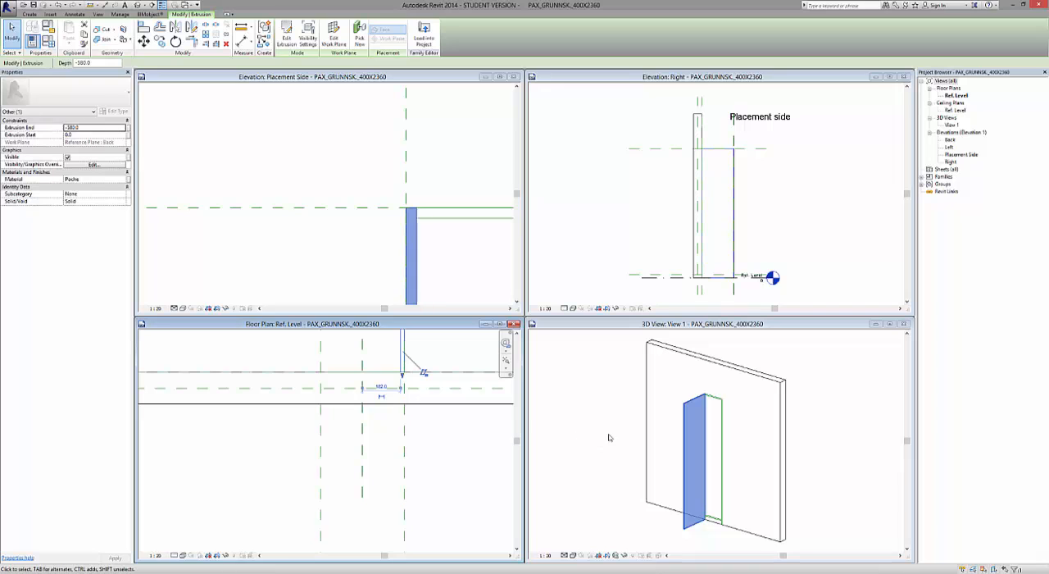
scroll(348, 230, "down", 4)
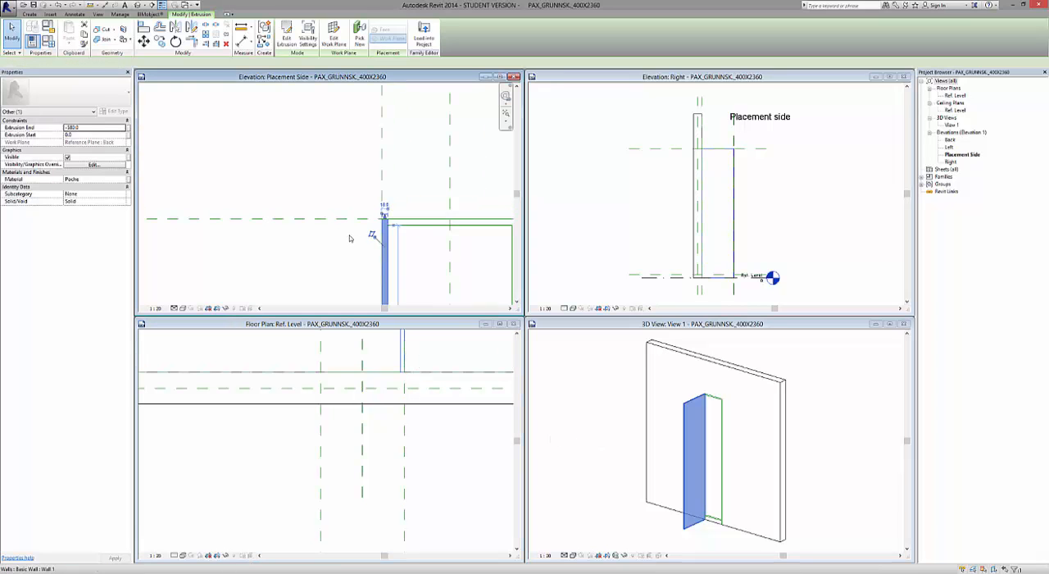
scroll(338, 180, "down", 3)
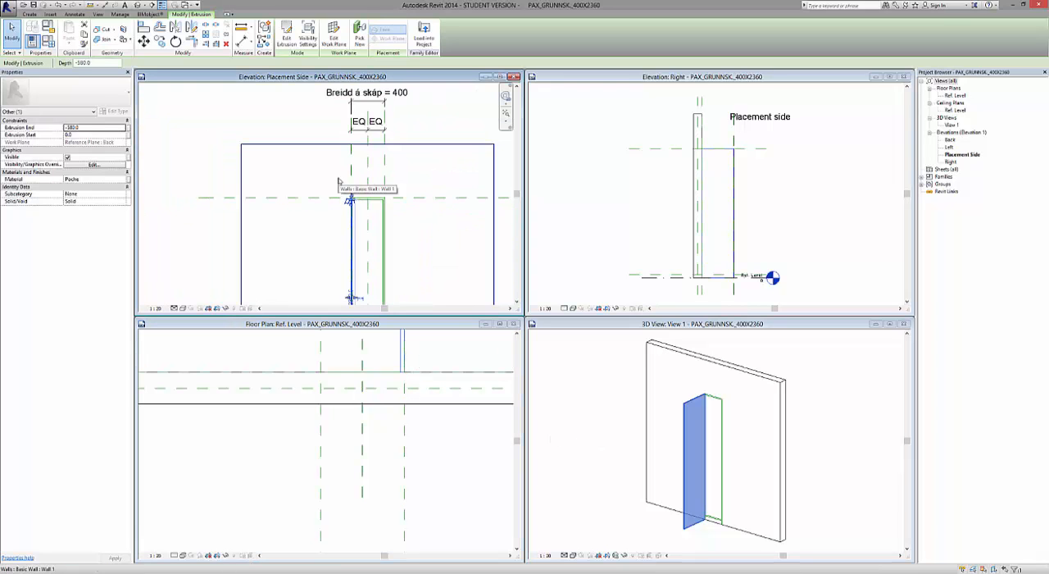
scroll(402, 353, "up", 4)
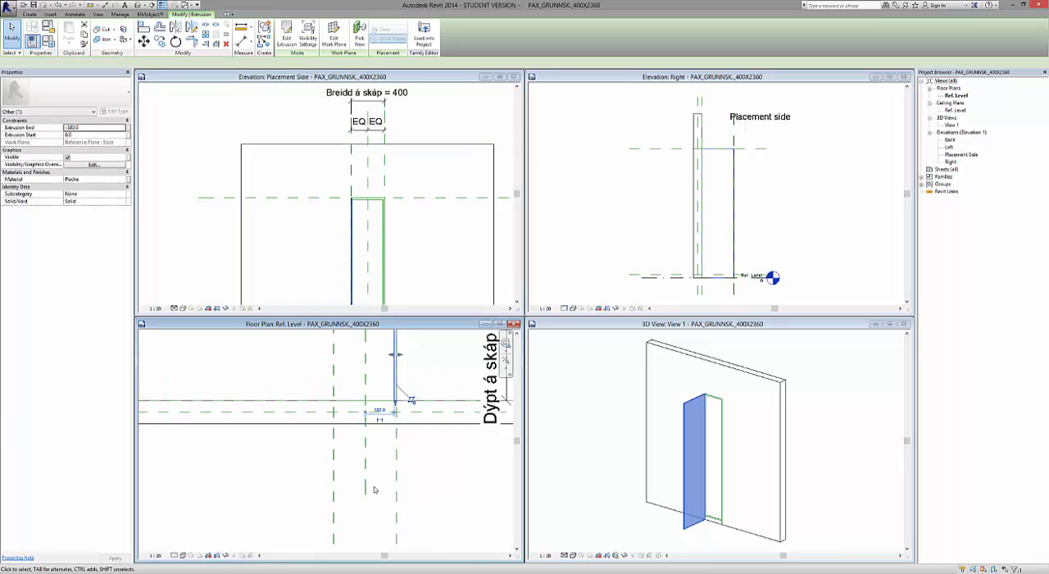
scroll(377, 443, "up", 1)
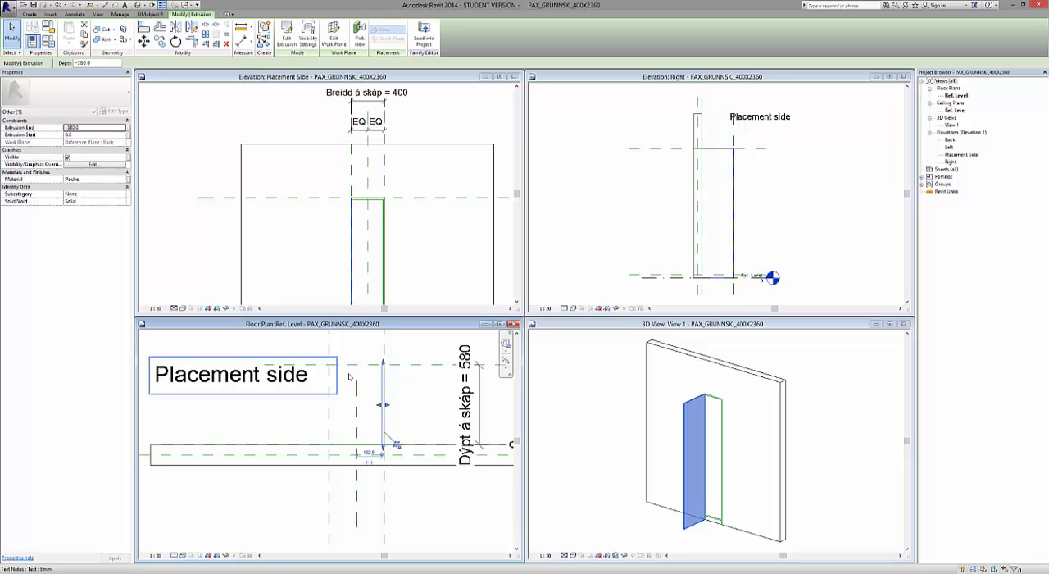
Deselect the side panel and set the 3D view's visual style to Realistic.
left_click(590, 439)
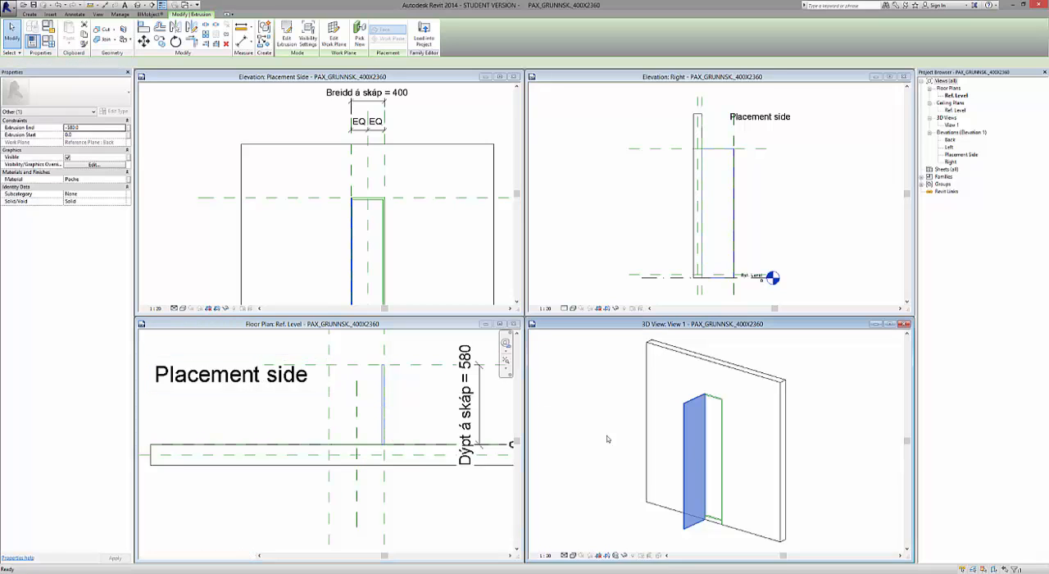
left_click(835, 495)
scroll(647, 501, "up", 2)
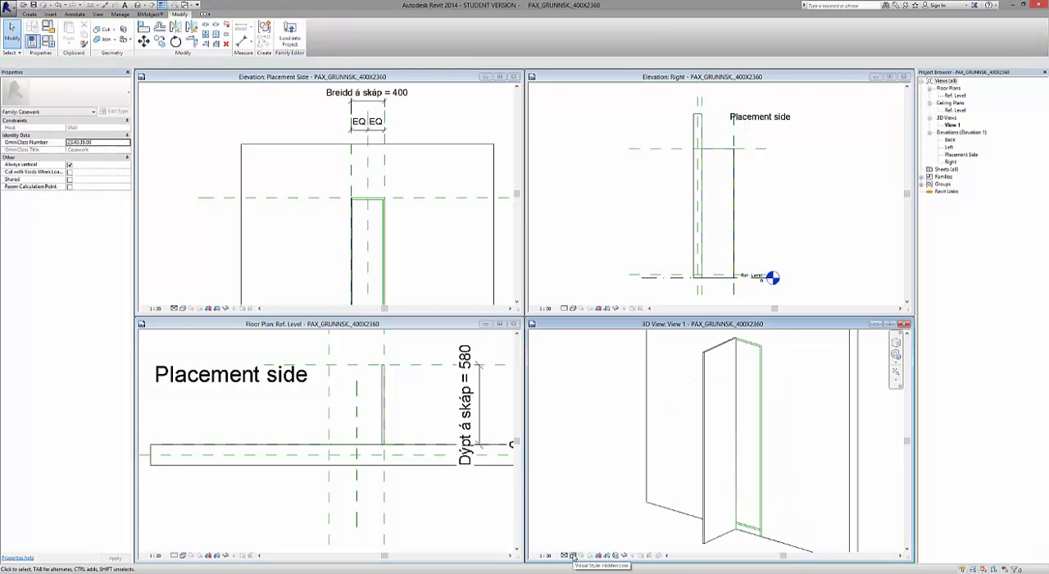
left_click(573, 557)
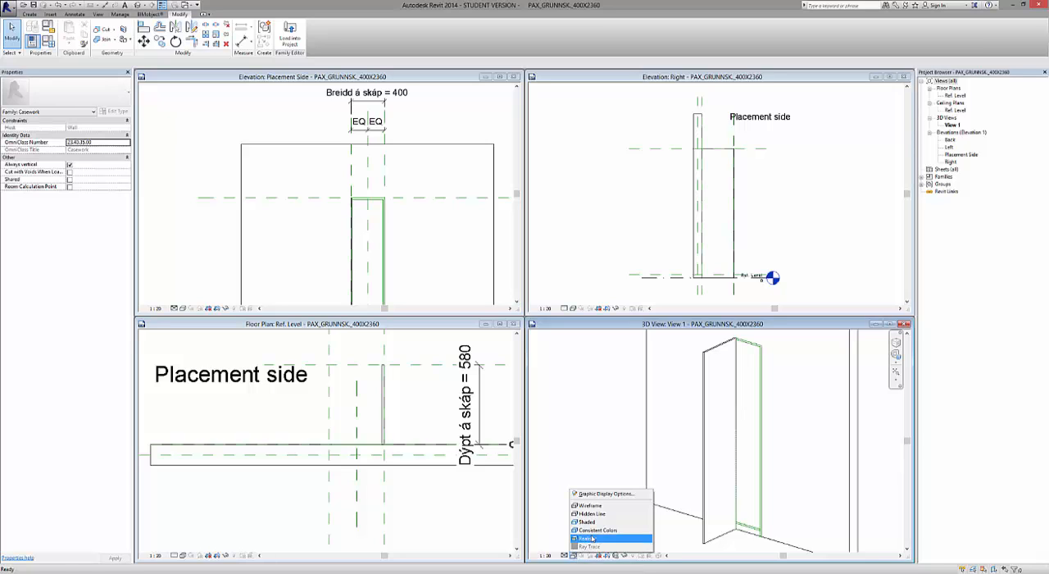
left_click(592, 538)
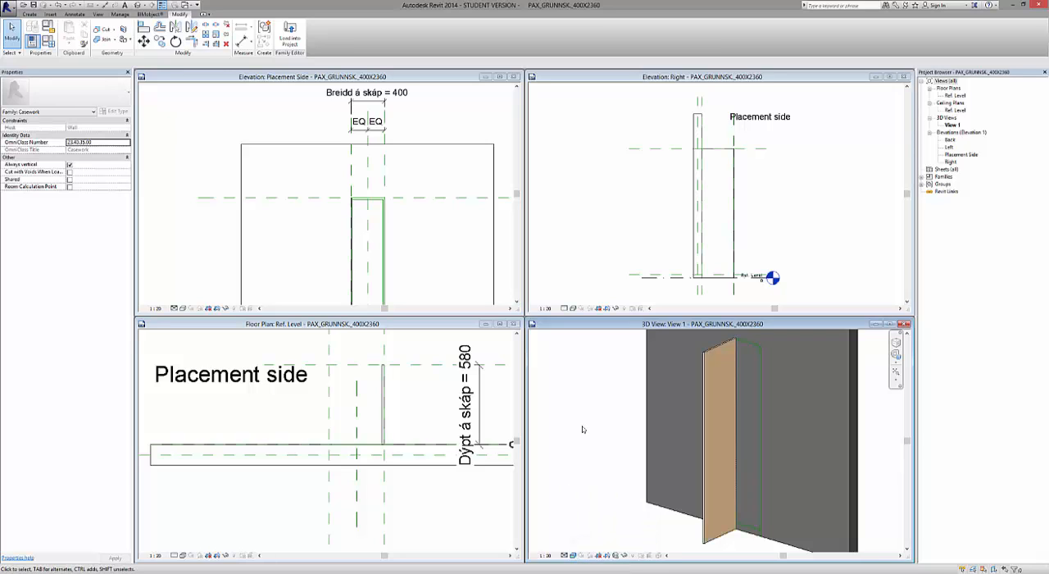
scroll(572, 413, "down", 2)
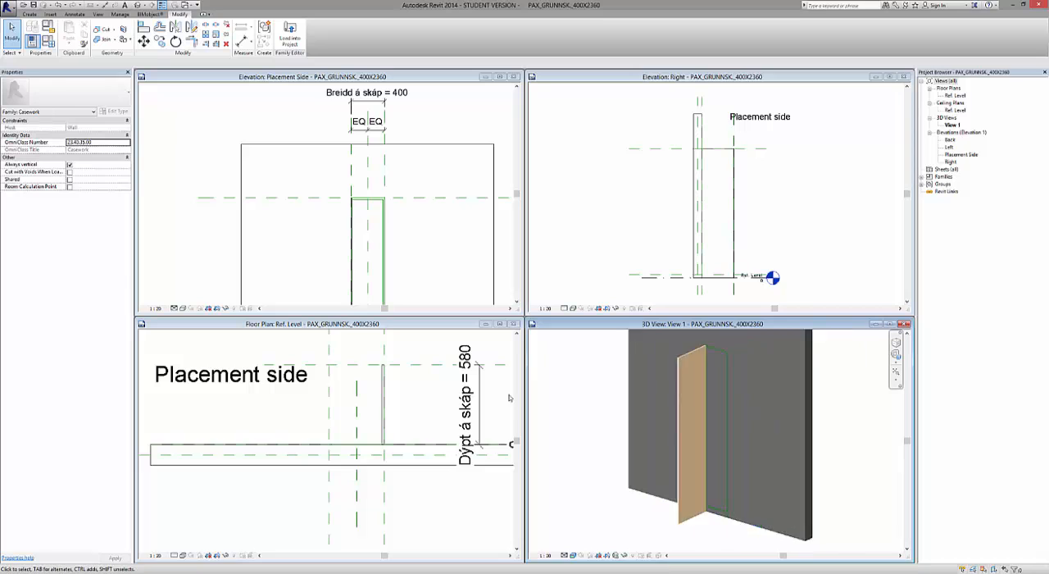
scroll(869, 475, "down", 2)
scroll(681, 472, "up", 3)
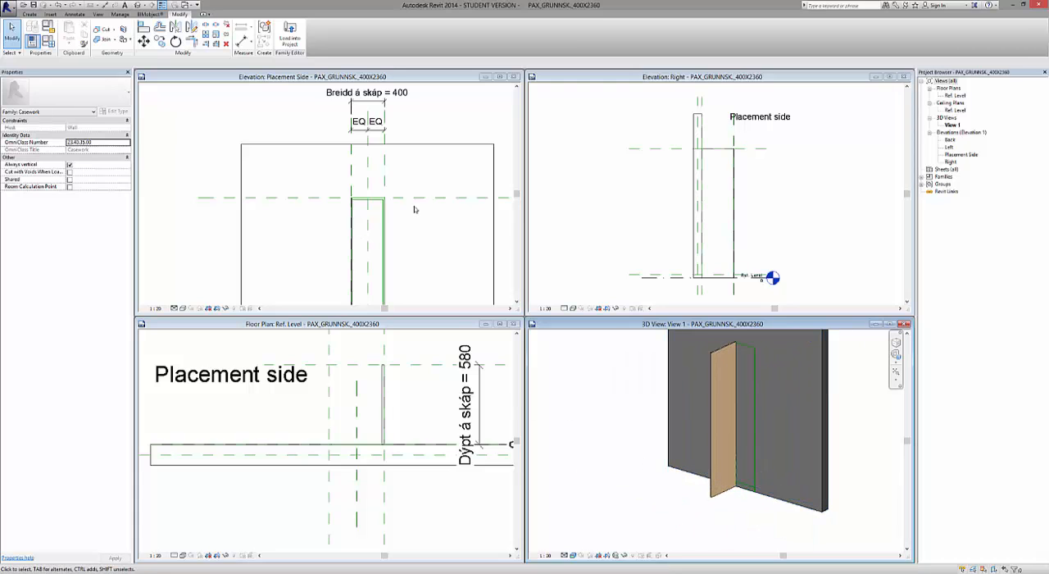
Maximize the Placement Side elevation and start another solid extrusion with an Extrusion End of -580.
left_click(500, 76)
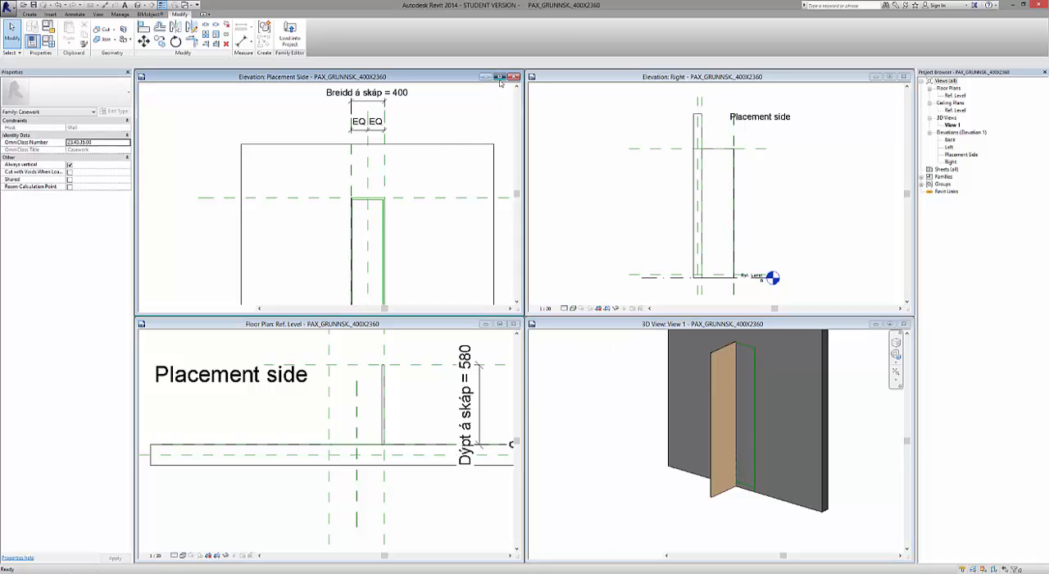
scroll(346, 211, "up", 4)
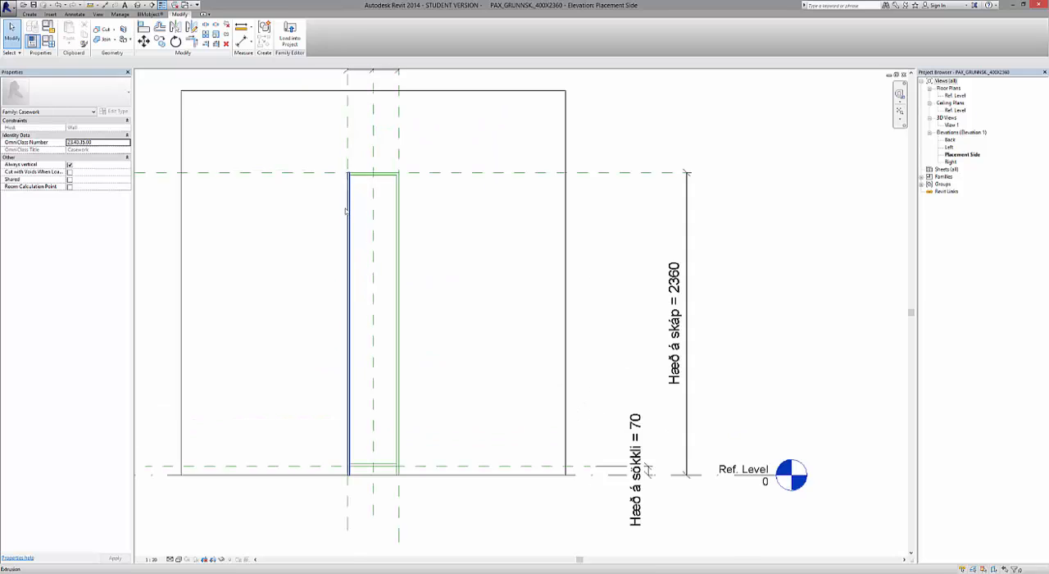
scroll(505, 223, "up", 2)
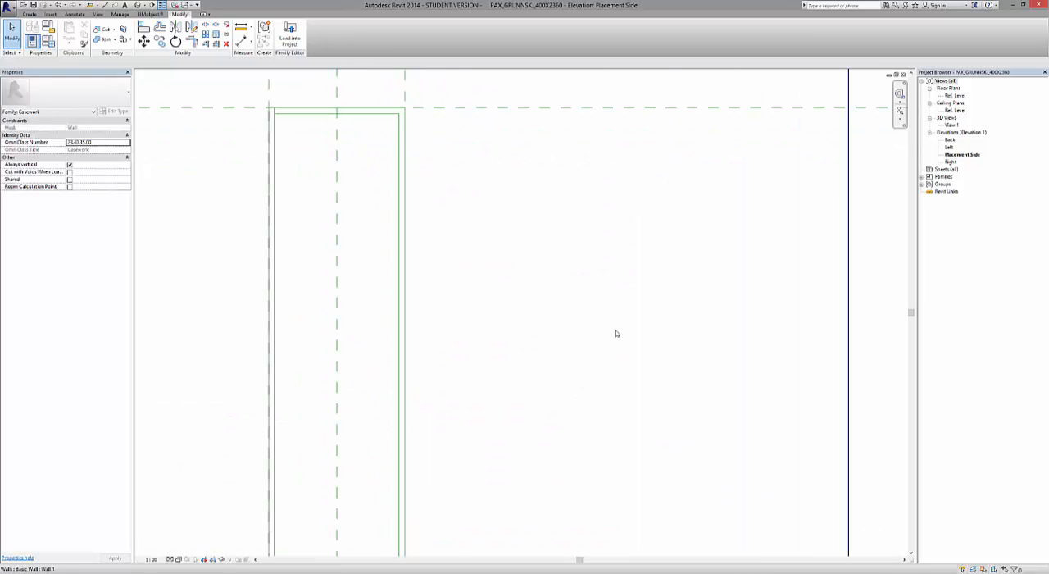
scroll(616, 333, "down", 1)
scroll(459, 142, "up", 2)
scroll(459, 141, "up", 1)
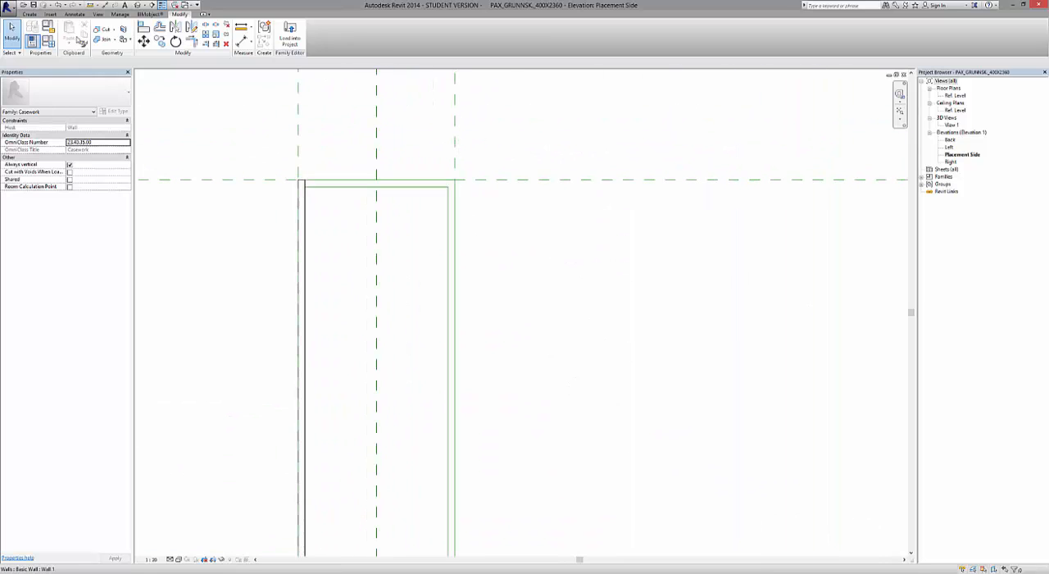
left_click(29, 15)
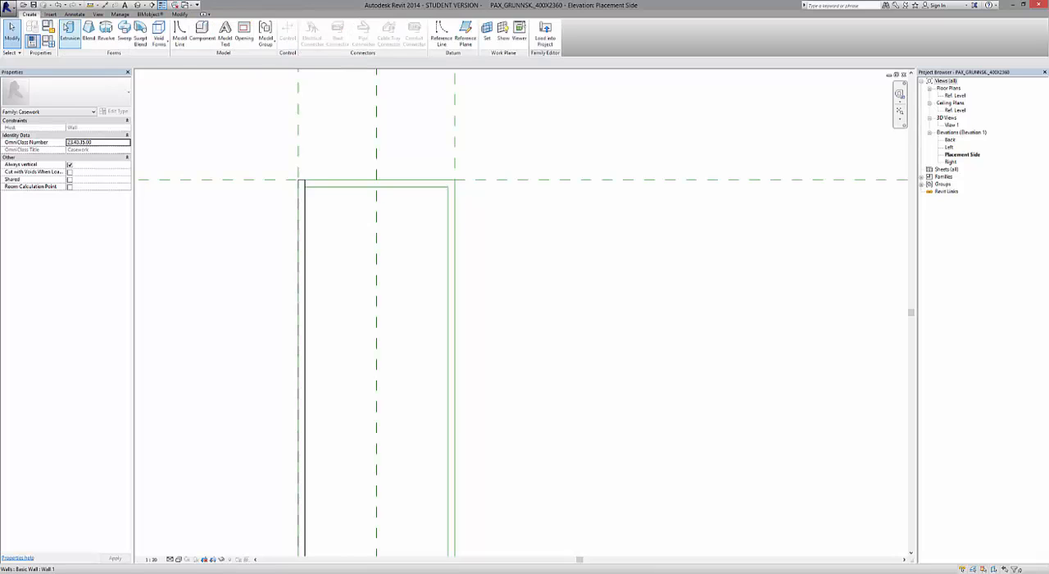
left_click(69, 33)
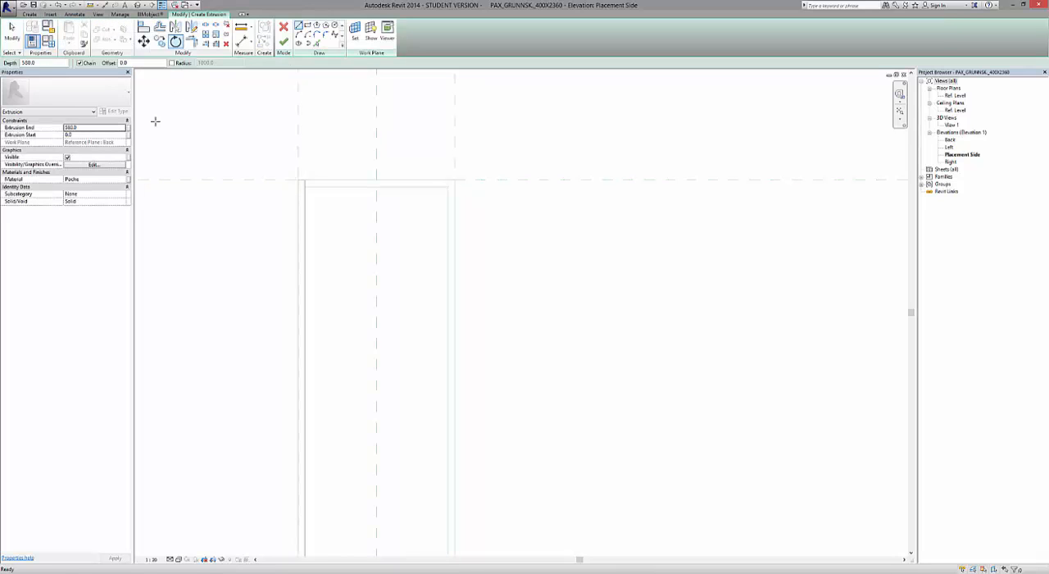
left_click(102, 130)
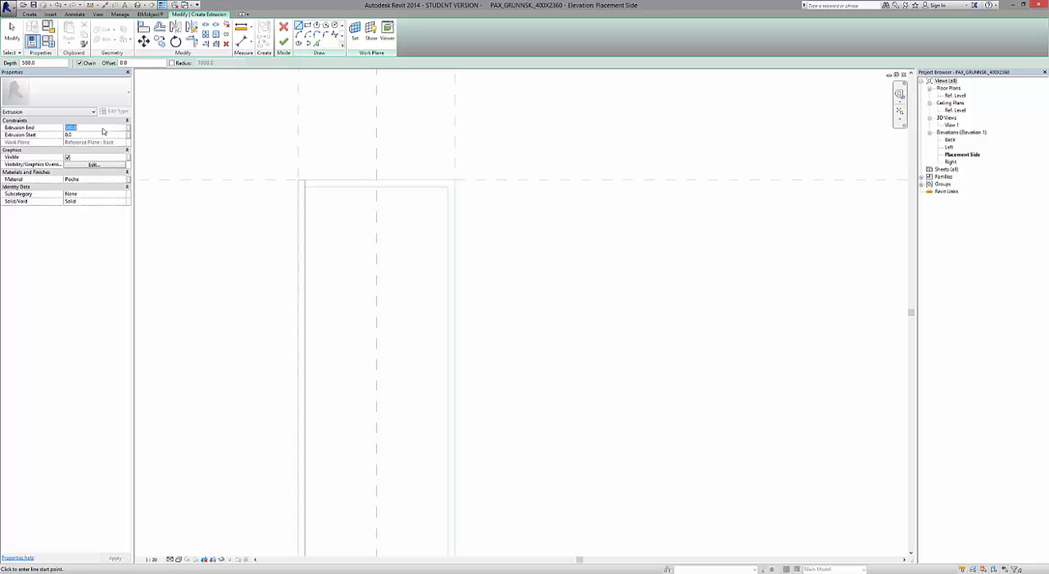
type("-5")
Assign the Spónalögð plata material to the new extrusion.
left_click(121, 179)
left_click(124, 179)
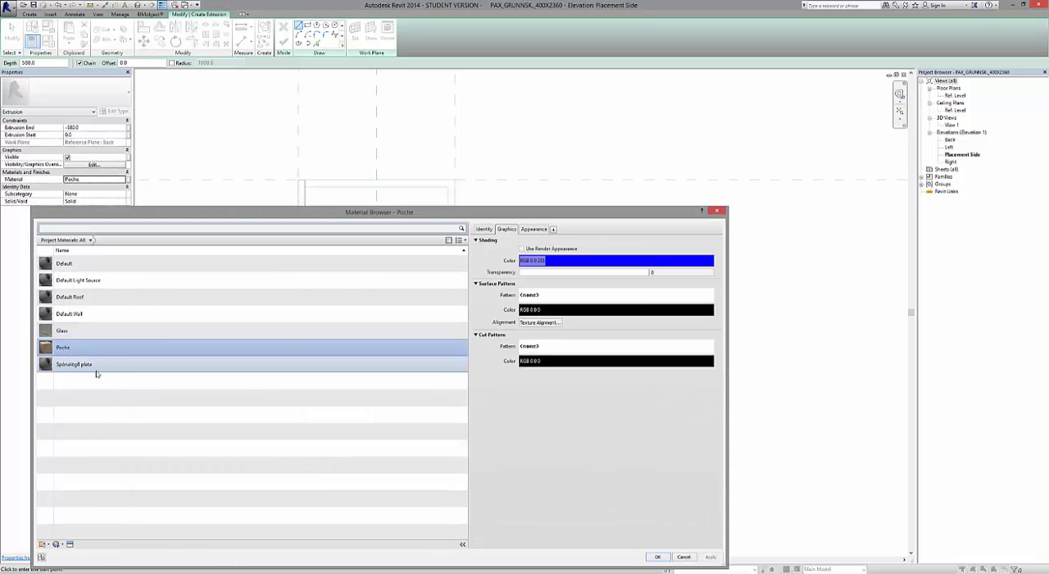
left_click(92, 366)
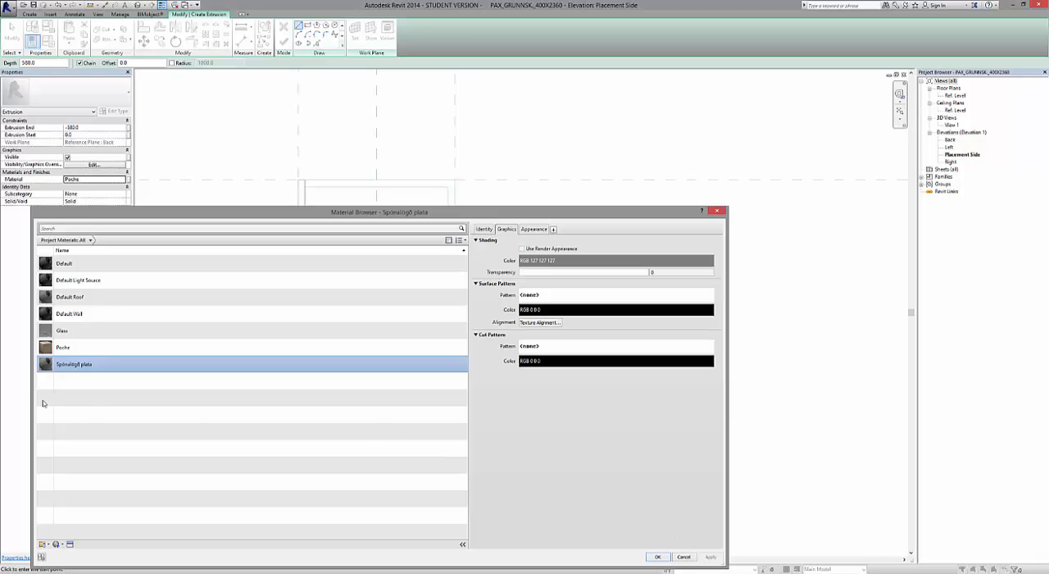
double_click(52, 365)
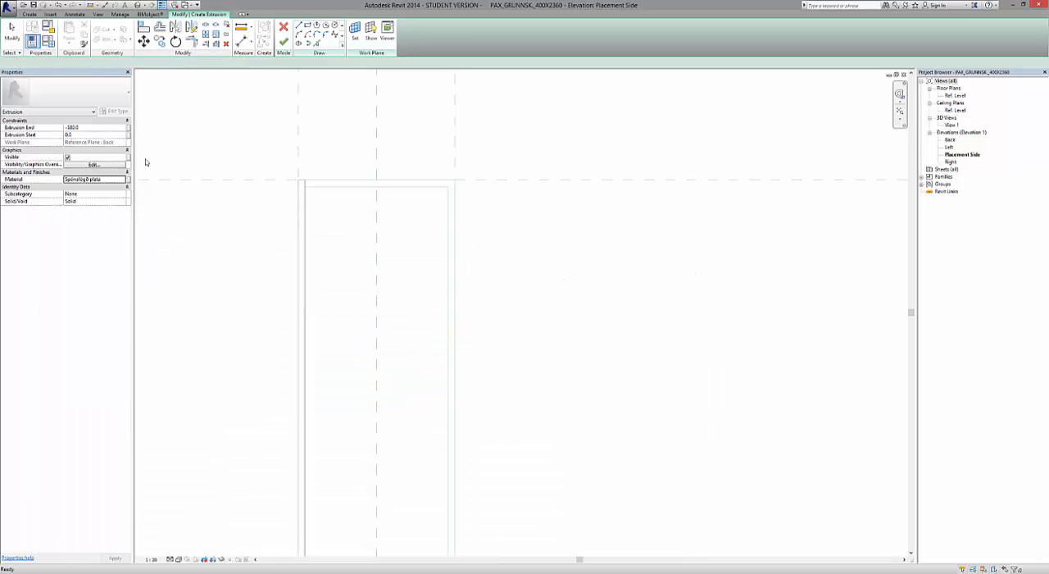
Sketch a full-height rectangle between the right-hand reference lines of the cabinet, from its top outer corner down to the Ref. Level.
left_click(308, 26)
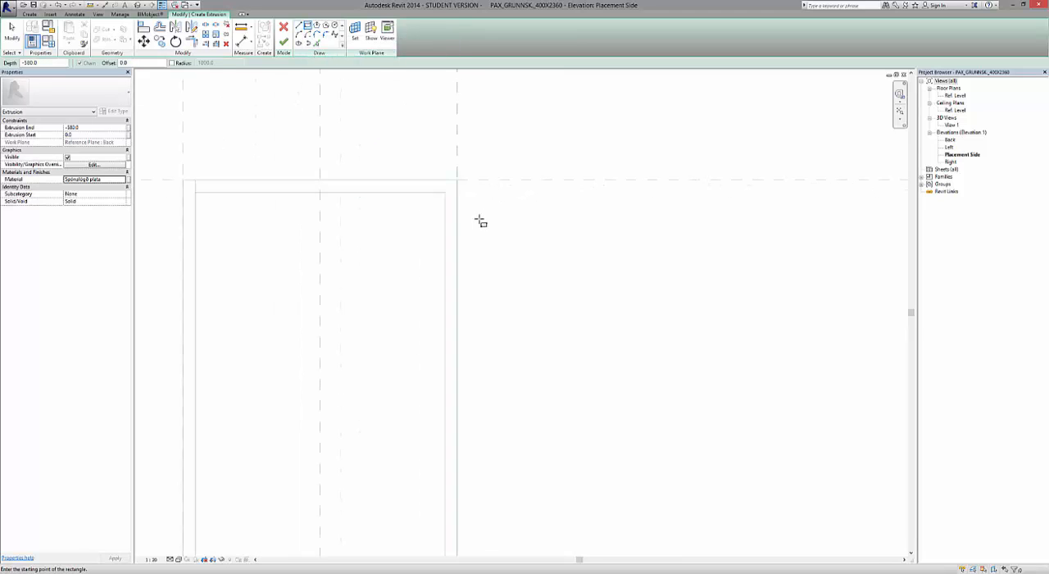
left_click(457, 181)
scroll(454, 179, "down", 8)
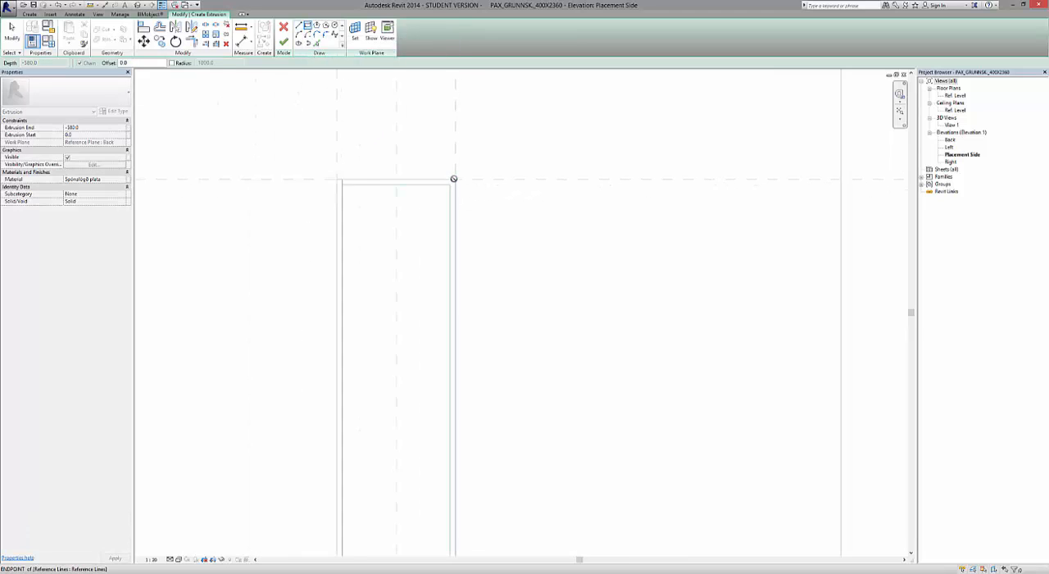
scroll(468, 459, "up", 6)
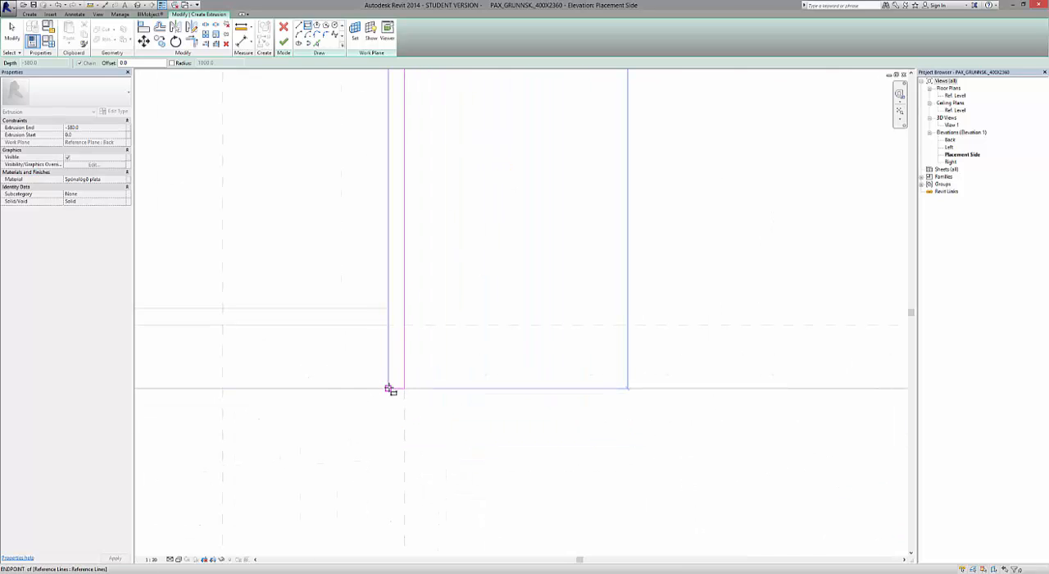
left_click(389, 387)
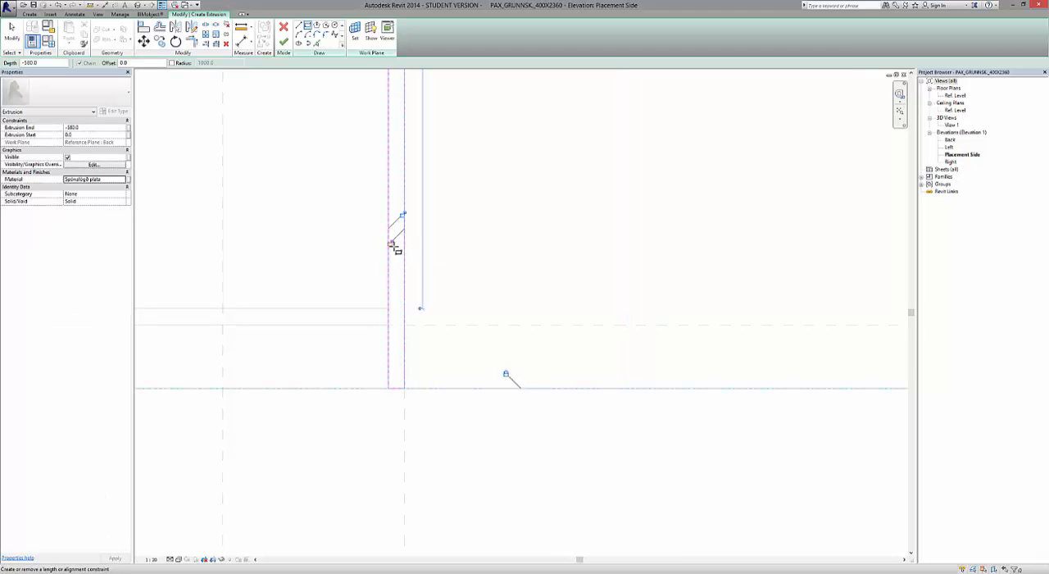
Lock the rectangle's side, bottom and top edges to their references, finish the extrusion and clear the selection.
scroll(411, 434, "down", 5)
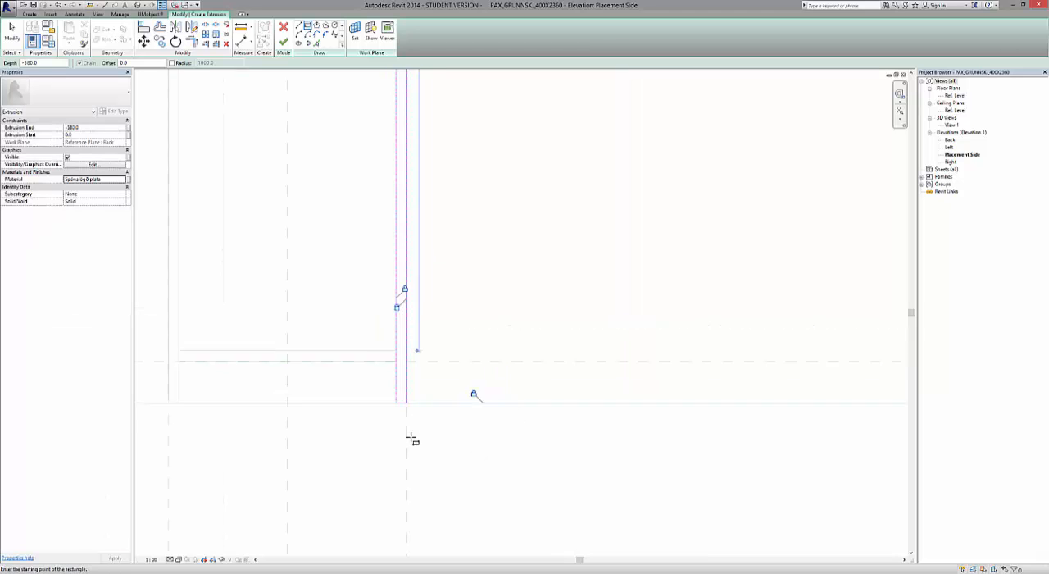
scroll(418, 217, "up", 5)
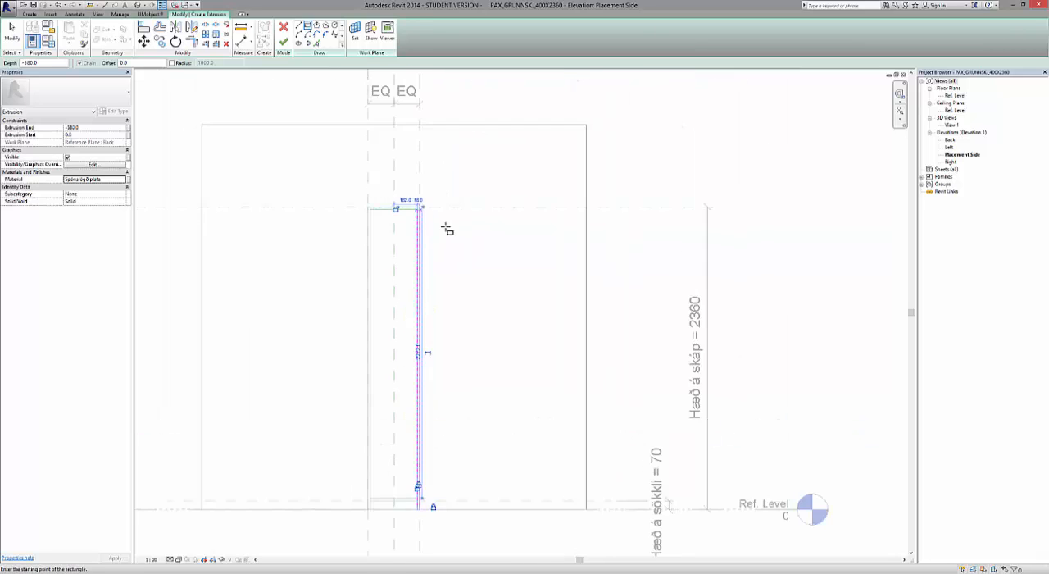
scroll(414, 233, "up", 1)
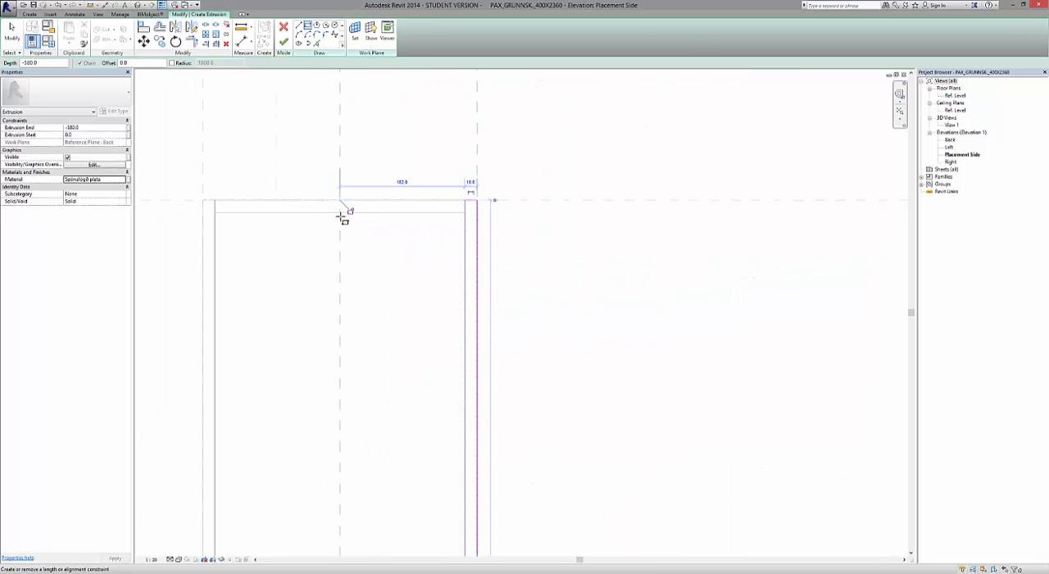
scroll(340, 216, "up", 4)
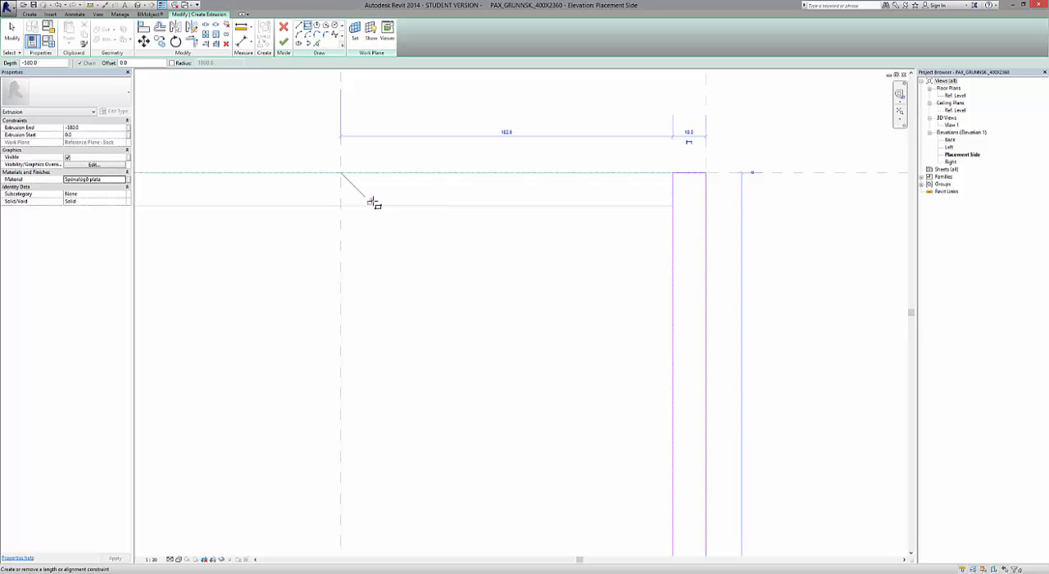
scroll(417, 218, "down", 5)
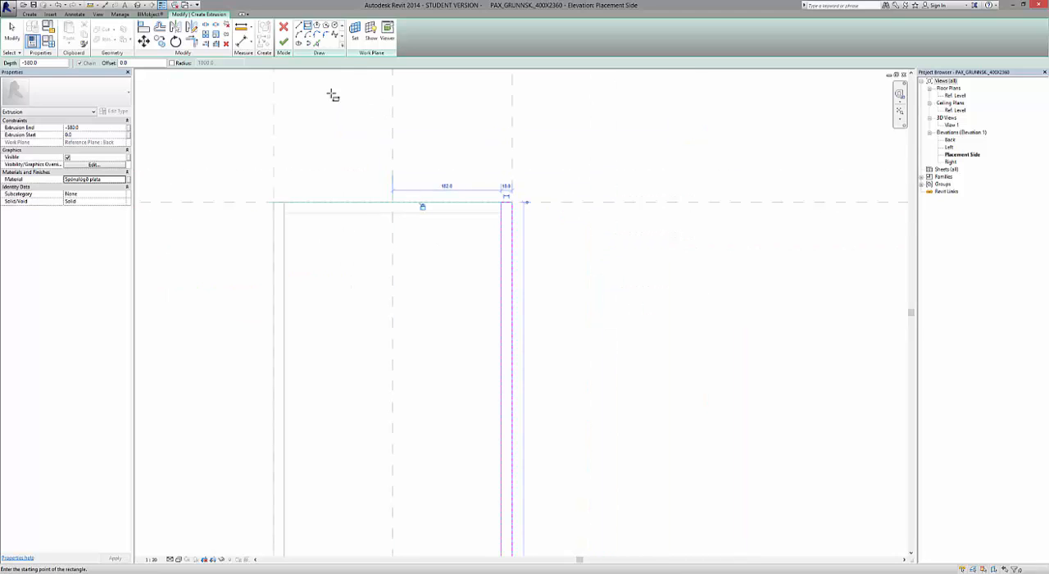
left_click(283, 43)
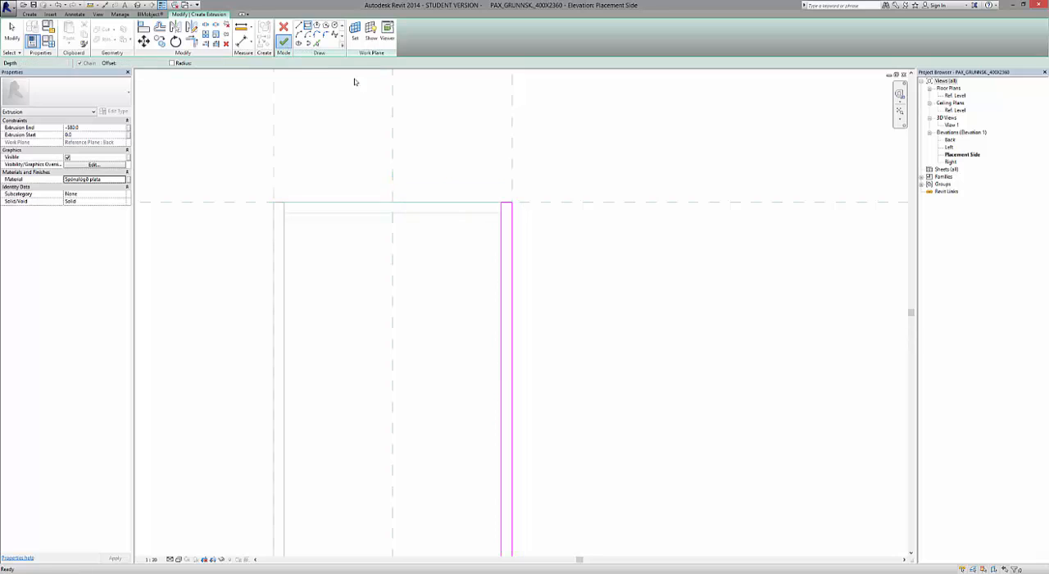
left_click(619, 350)
scroll(548, 298, "down", 5)
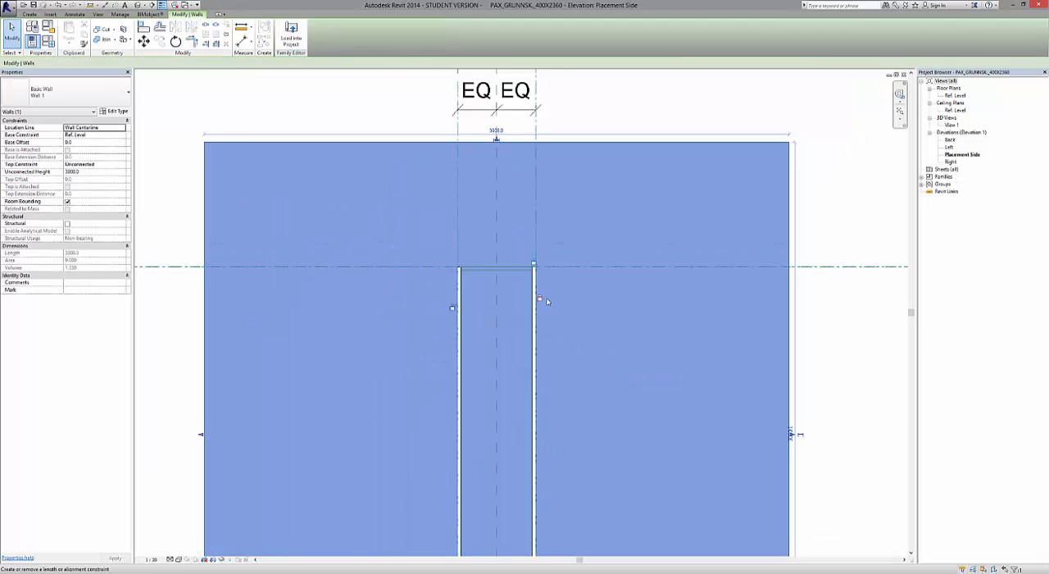
left_click(847, 226)
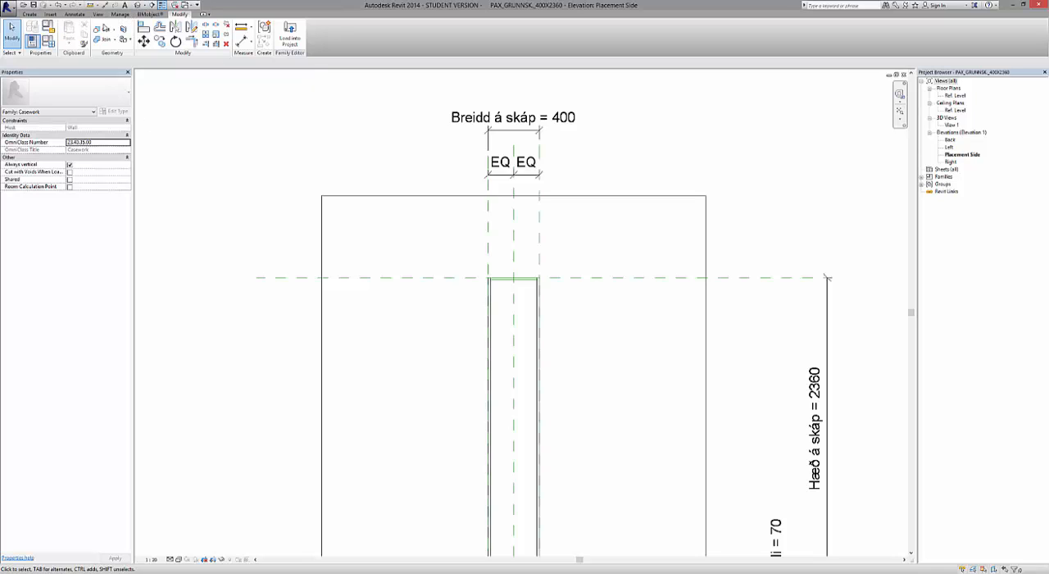
Tile the open views and bring the lower ends of both side panels closer in the 3D view.
left_click(98, 14)
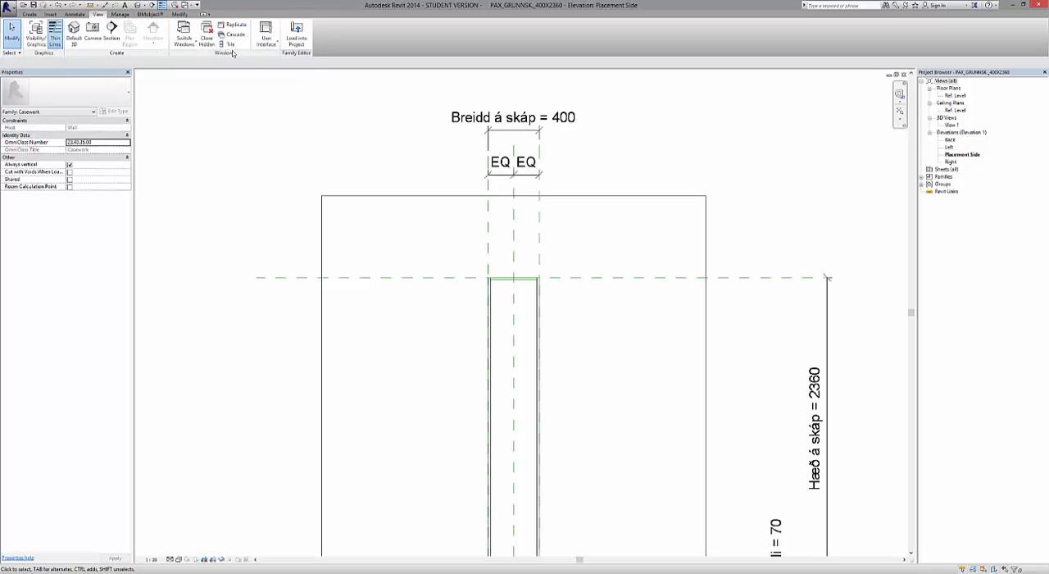
left_click(231, 44)
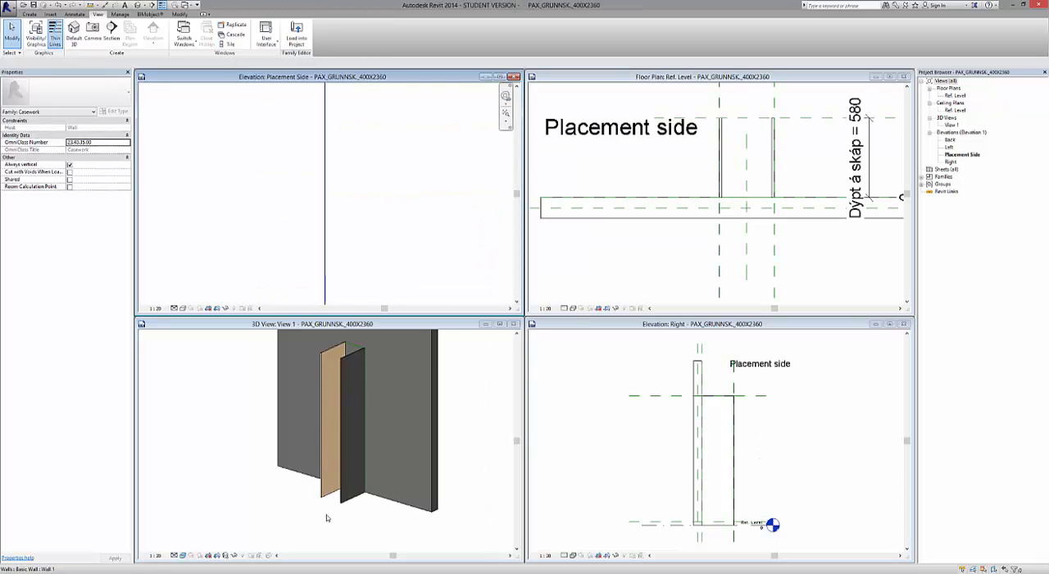
scroll(328, 492, "up", 3)
scroll(340, 490, "up", 3)
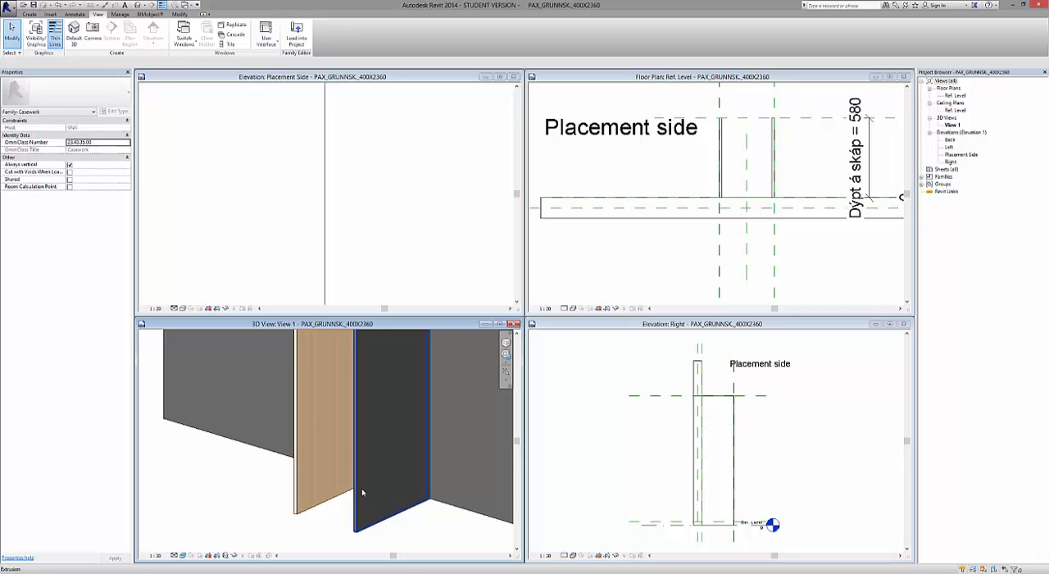
Replace the appearance of the new side panel's Spónalögð plata material with the Ash Door wood asset from the Appearance Library.
left_click(363, 492)
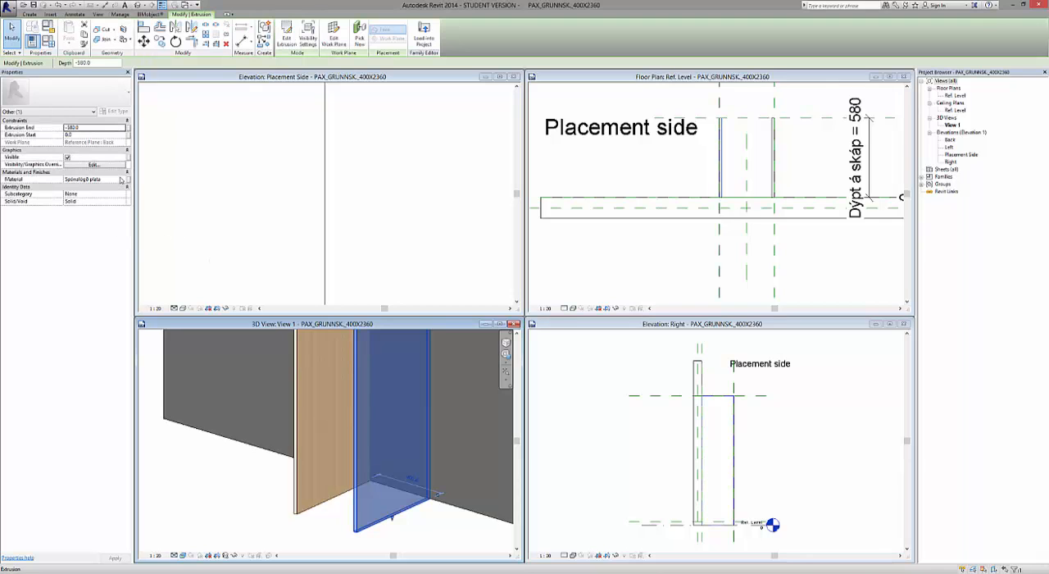
left_click(121, 179)
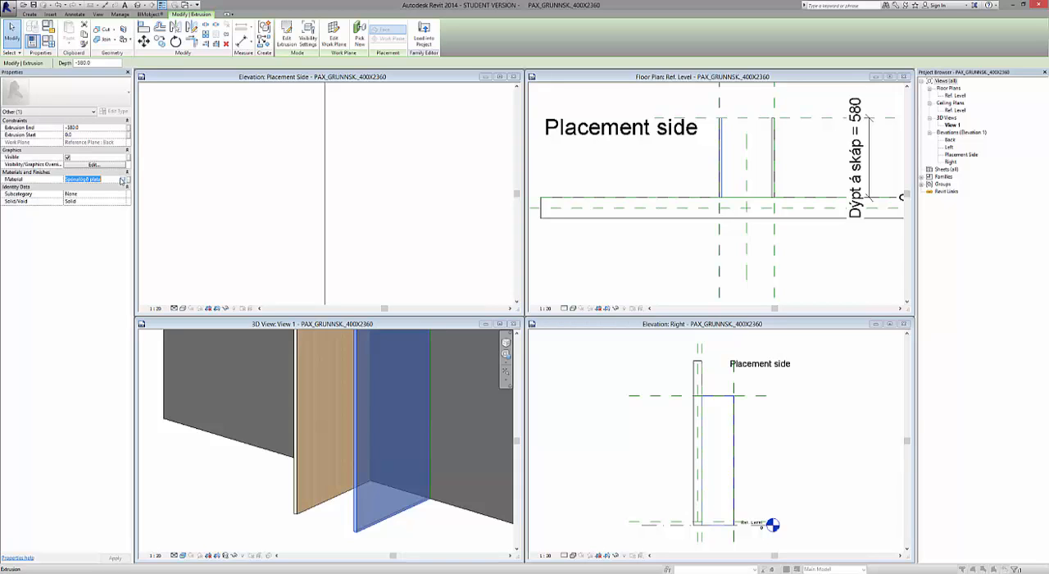
left_click(122, 179)
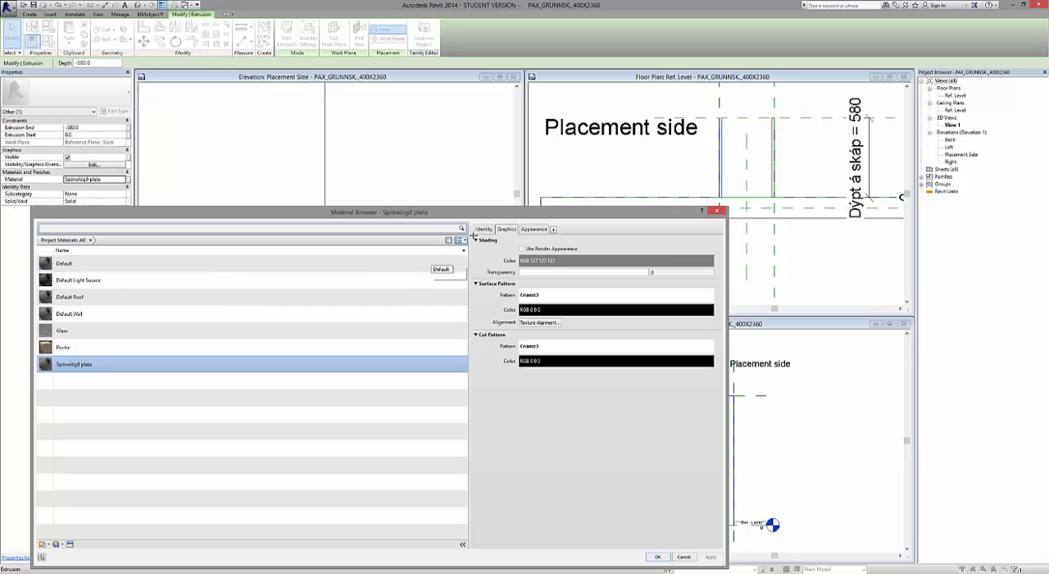
left_click(533, 230)
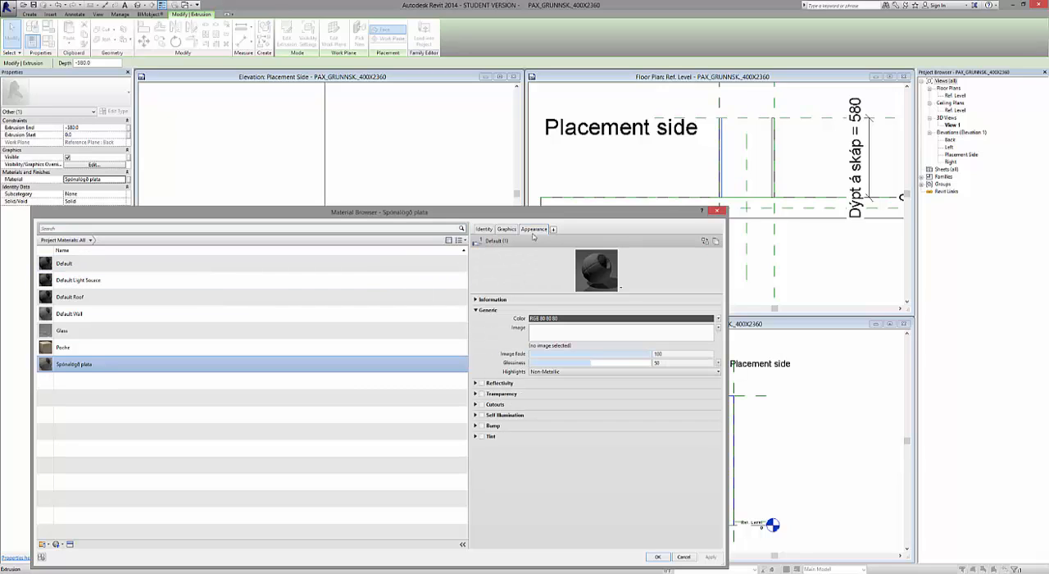
left_click(70, 544)
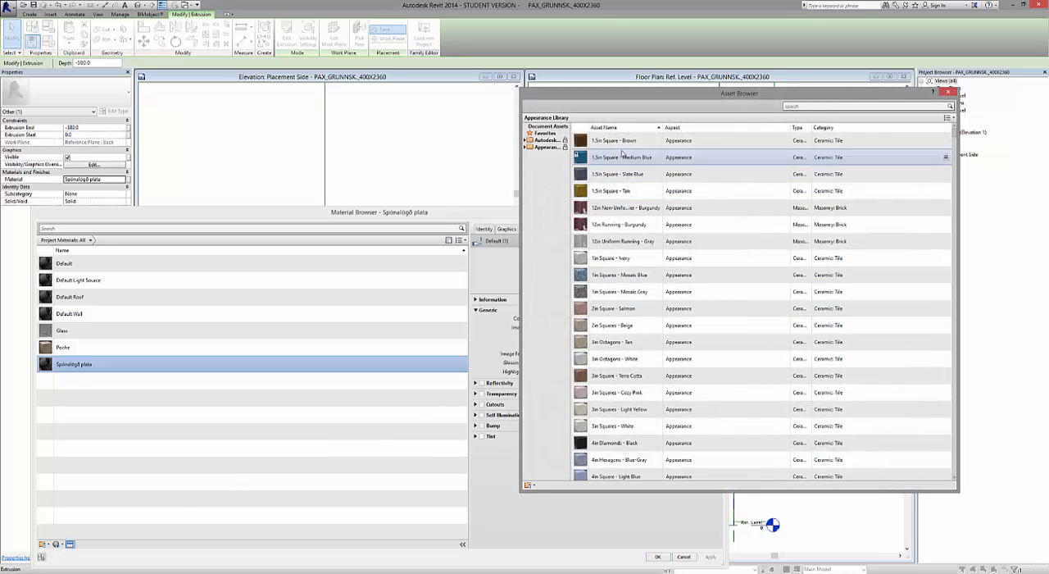
left_click(526, 148)
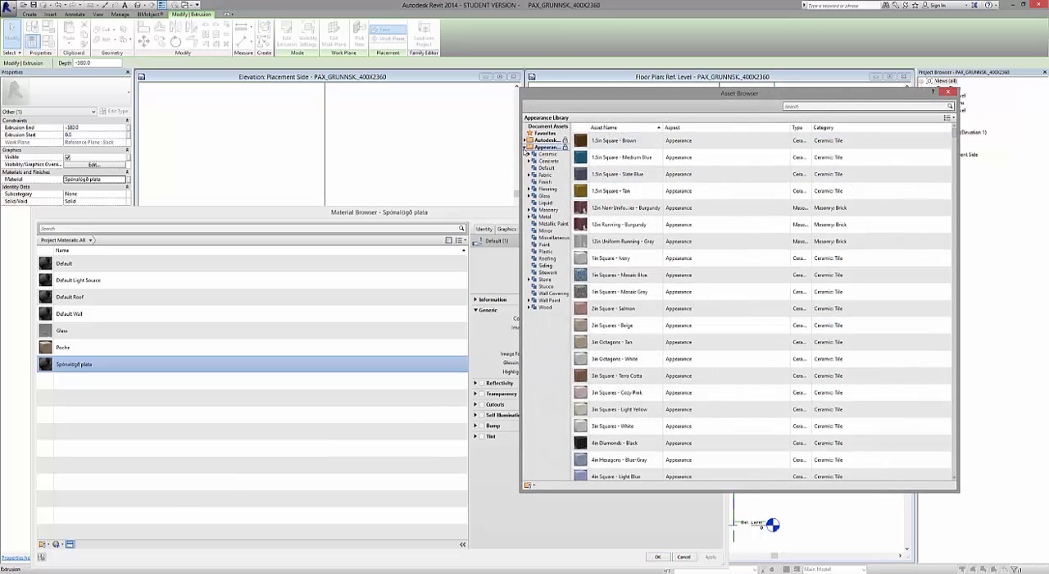
left_click(528, 308)
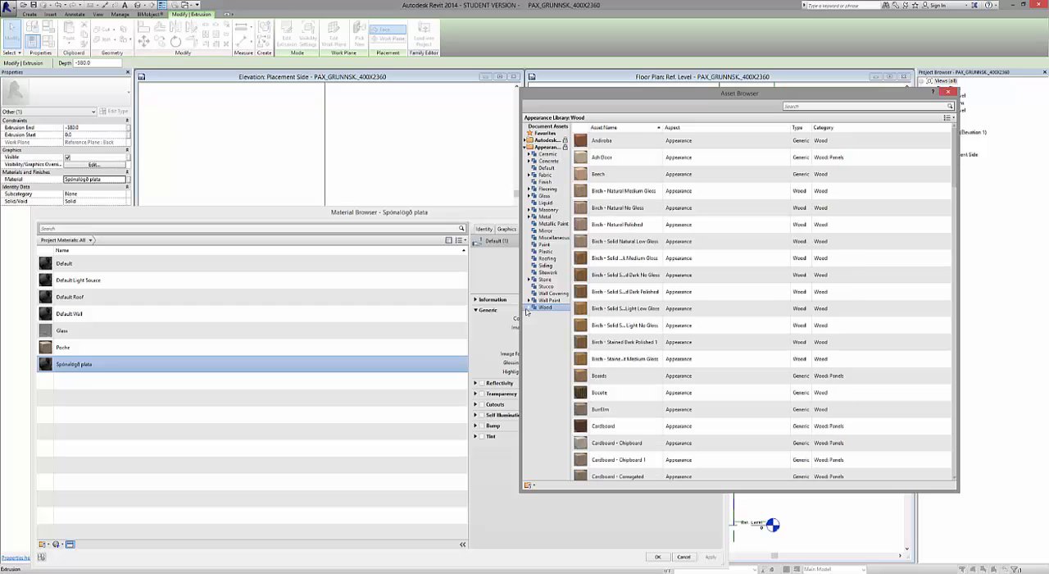
double_click(628, 159)
left_click(948, 90)
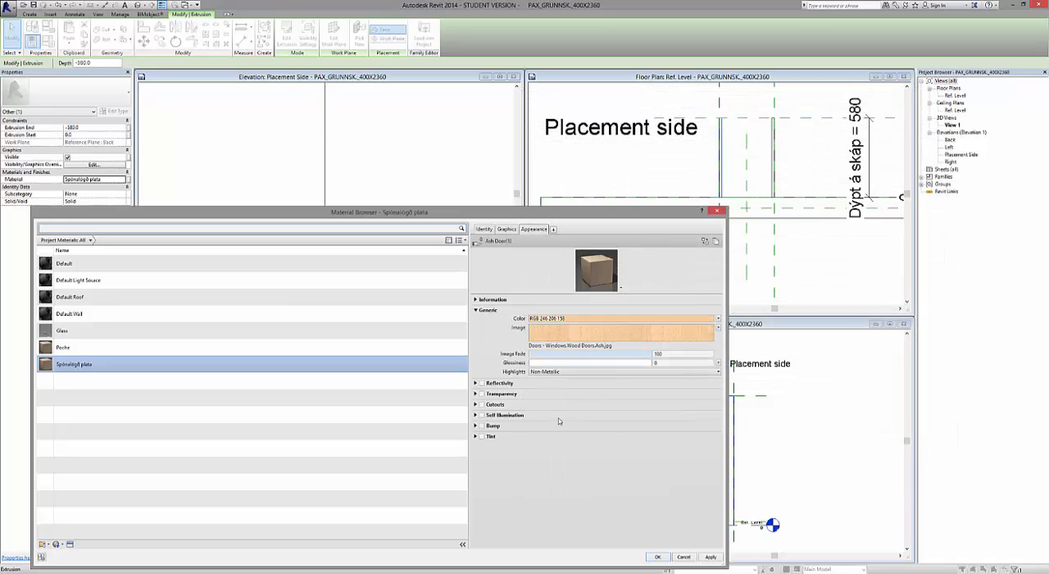
left_click(657, 557)
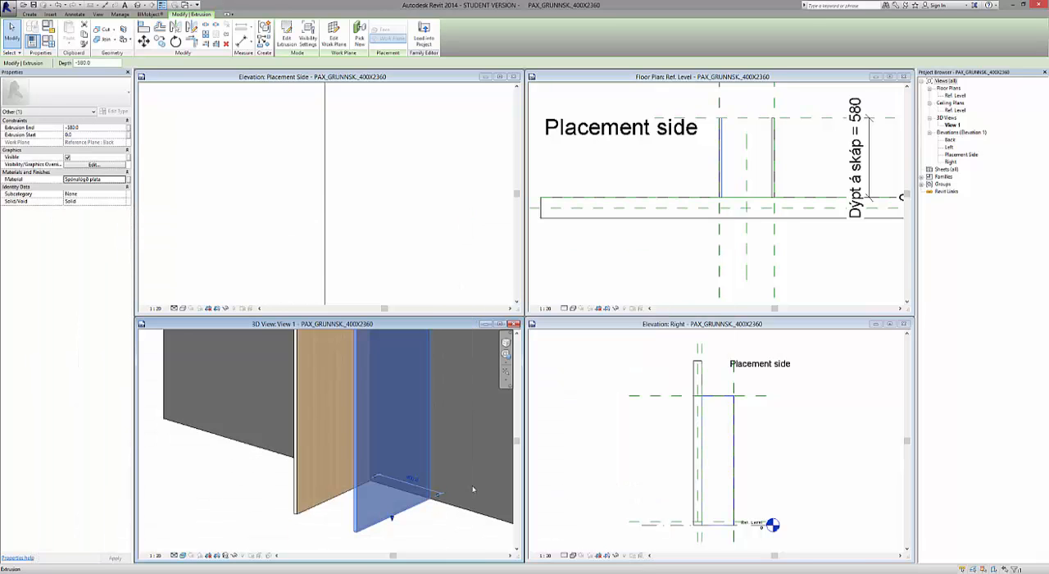
Deselect the side panel, view both panels in 3D and activate the Placement Side elevation.
left_click(231, 511)
middle_click_drag(229, 508, 375, 271, "shift")
scroll(368, 383, "up", 6)
scroll(369, 383, "down", 5)
left_click(371, 268)
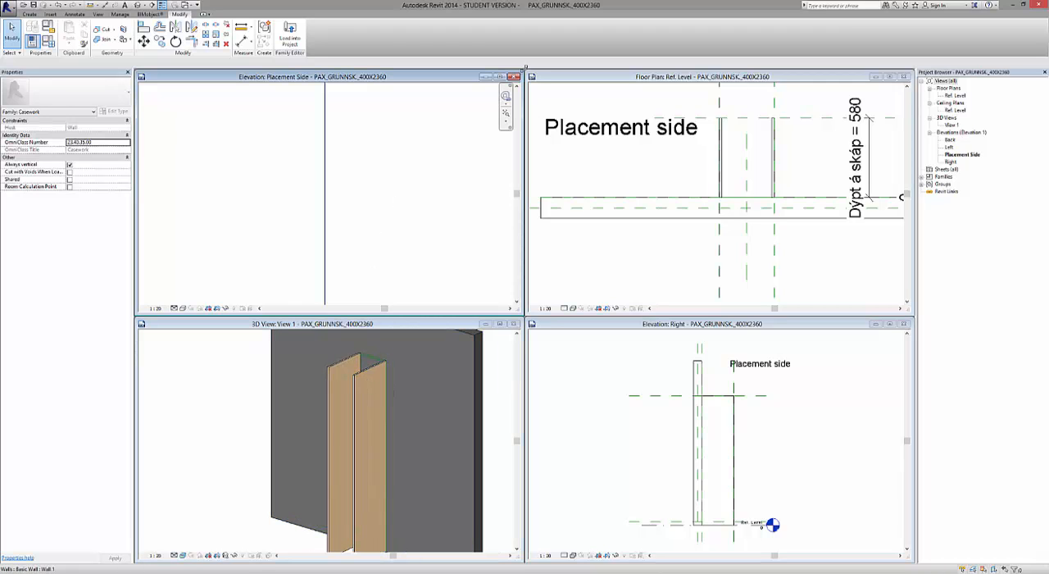
Start an extrusion in the Placement Side elevation and sketch the top panel's rectangle between the side panels, just below the upper reference plane.
left_click(502, 78)
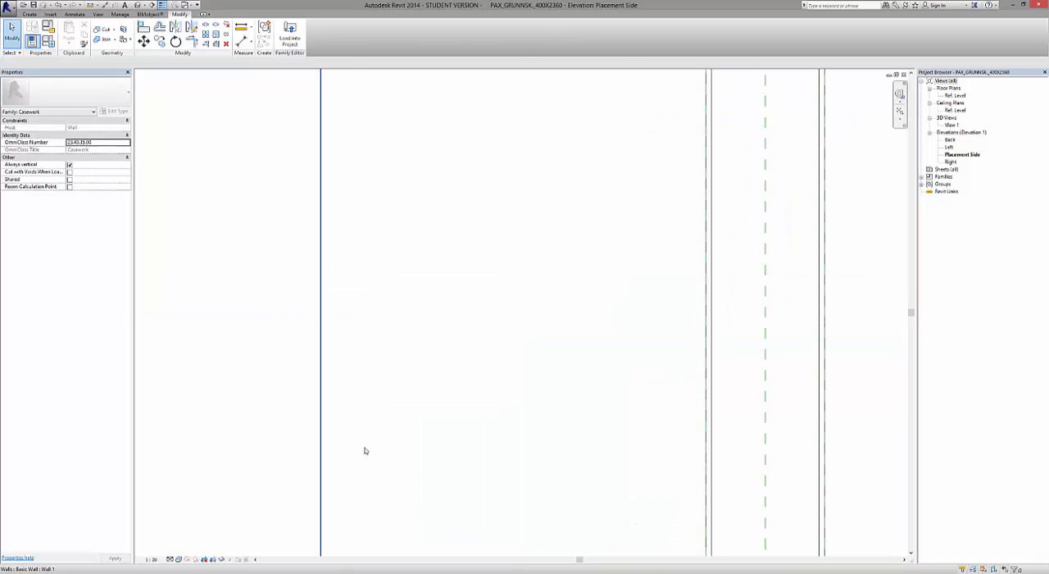
scroll(365, 451, "down", 5)
scroll(468, 403, "up", 4)
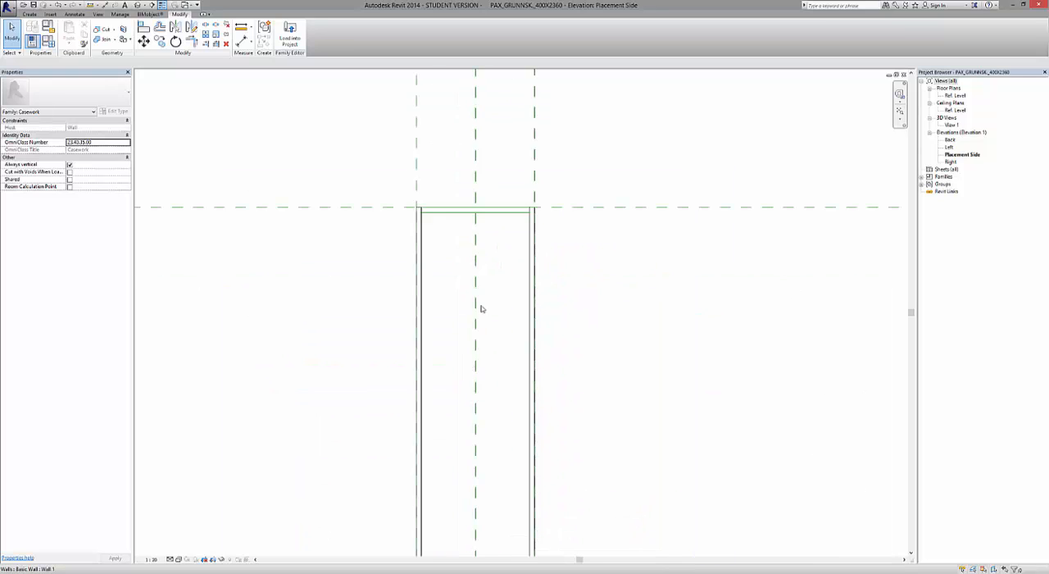
scroll(482, 308, "up", 2)
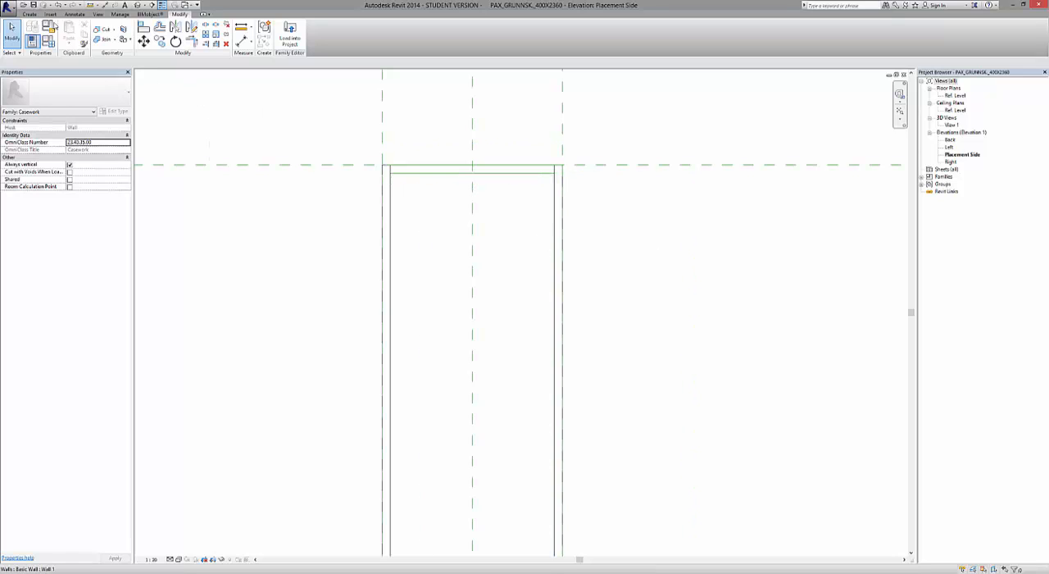
left_click(29, 14)
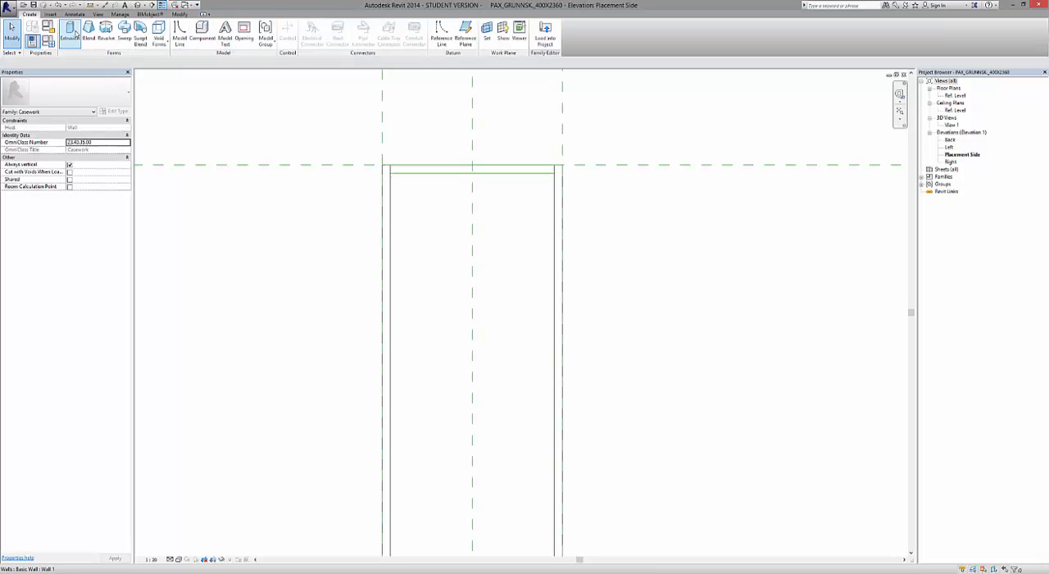
left_click(75, 33)
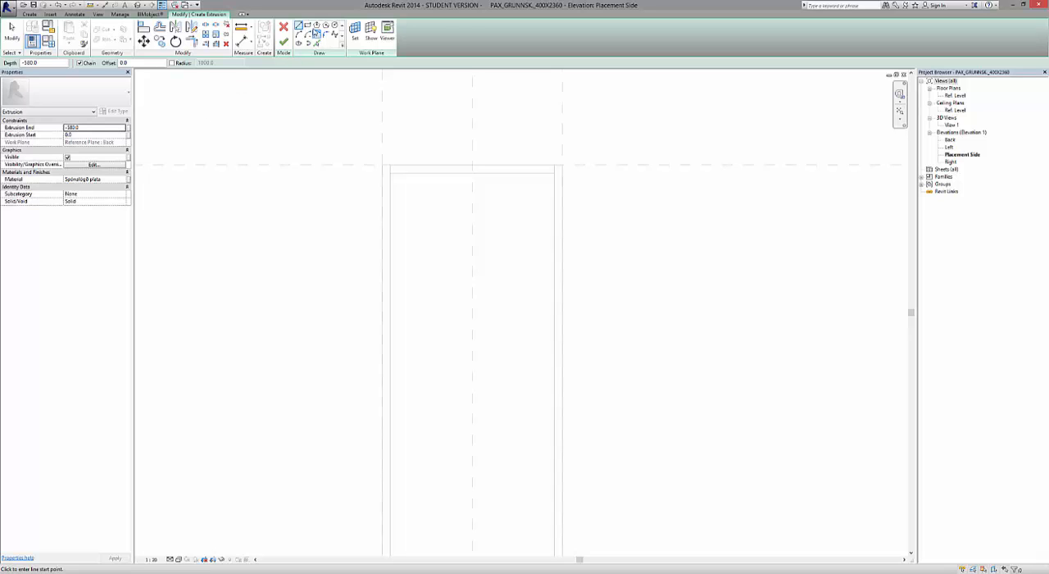
left_click(307, 25)
scroll(361, 143, "up", 4)
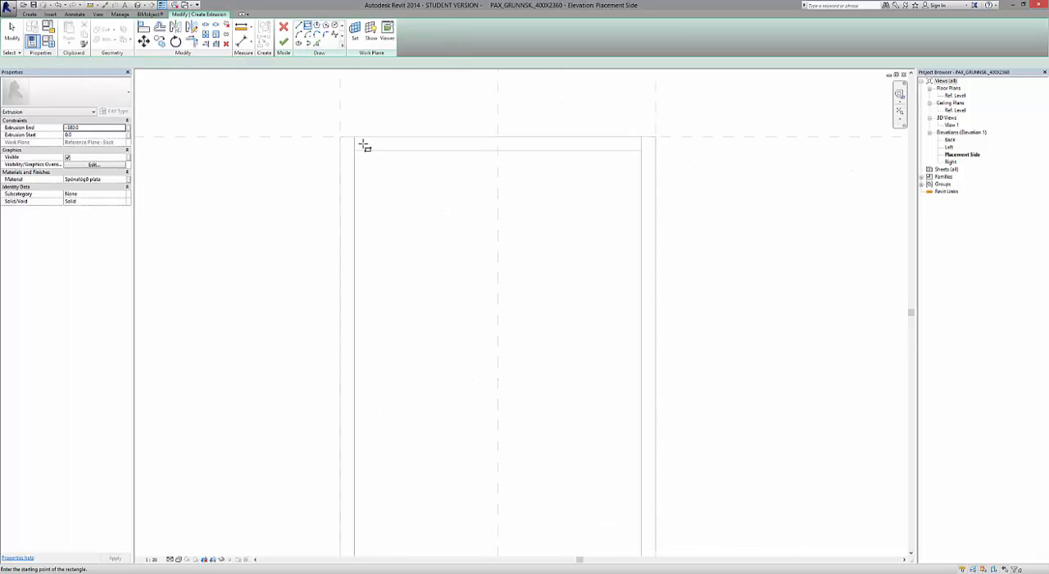
left_click(351, 133)
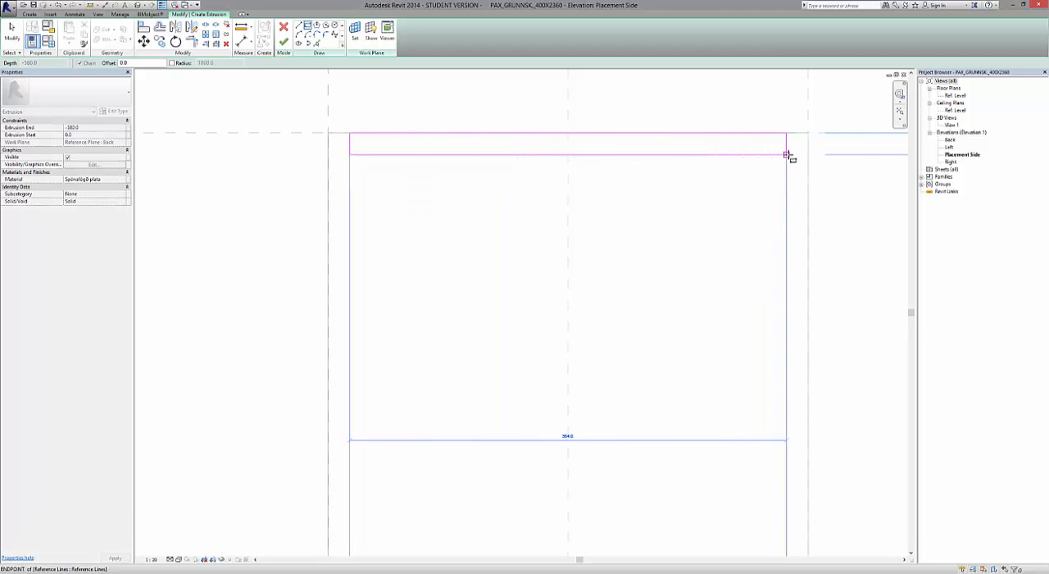
left_click(787, 155)
scroll(492, 210, "down", 2)
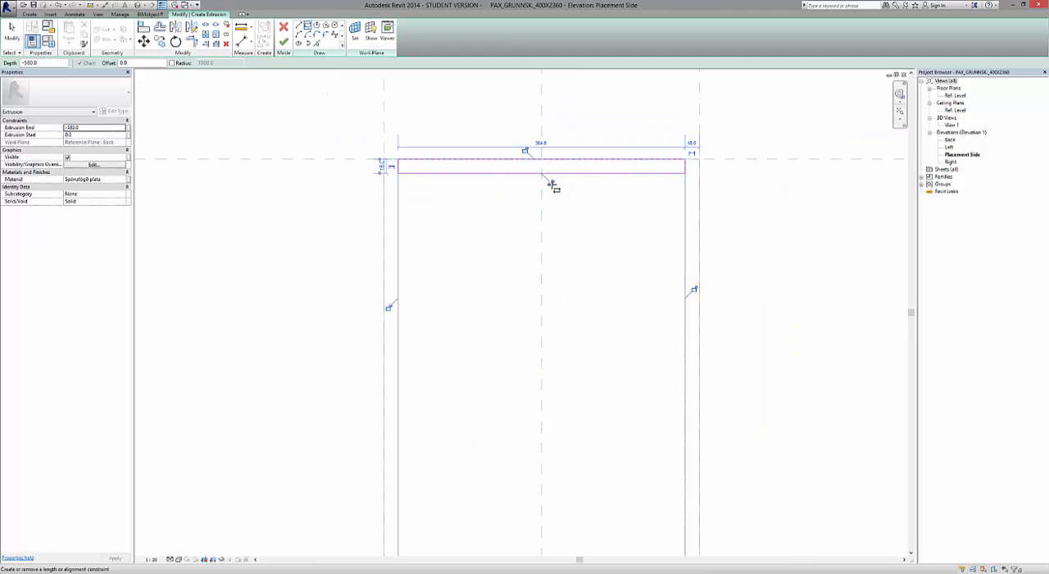
Lock the top panel rectangle's four edges to their references, finish the extrusion and leave nothing selected.
left_click(553, 186)
left_click(525, 151)
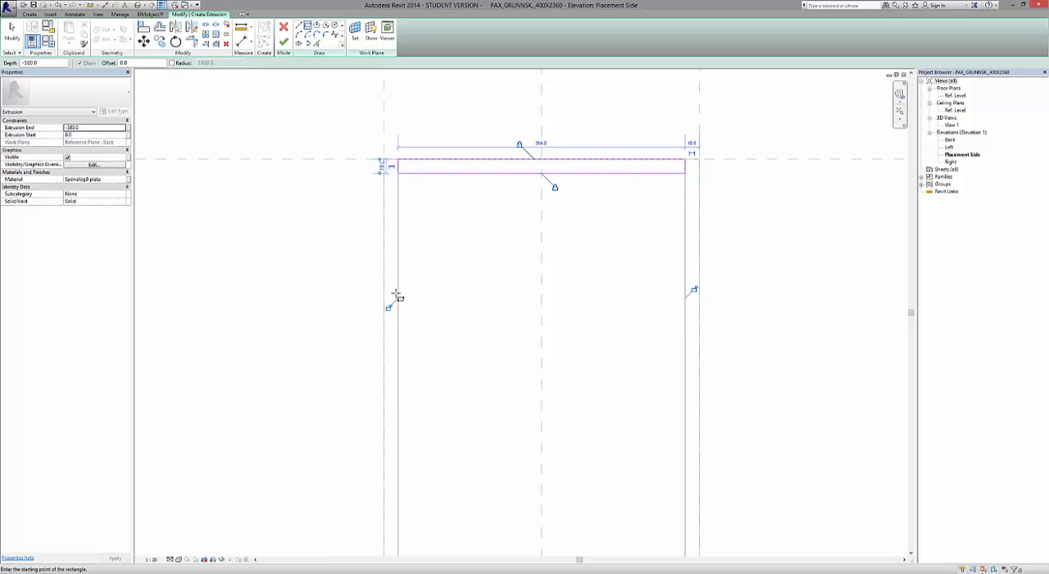
left_click(390, 309)
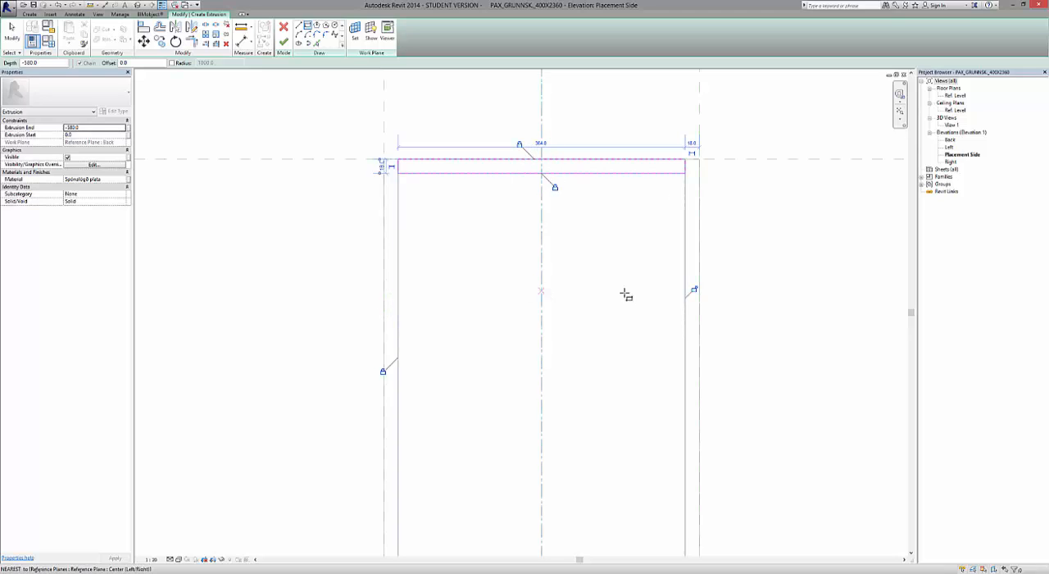
left_click(695, 293)
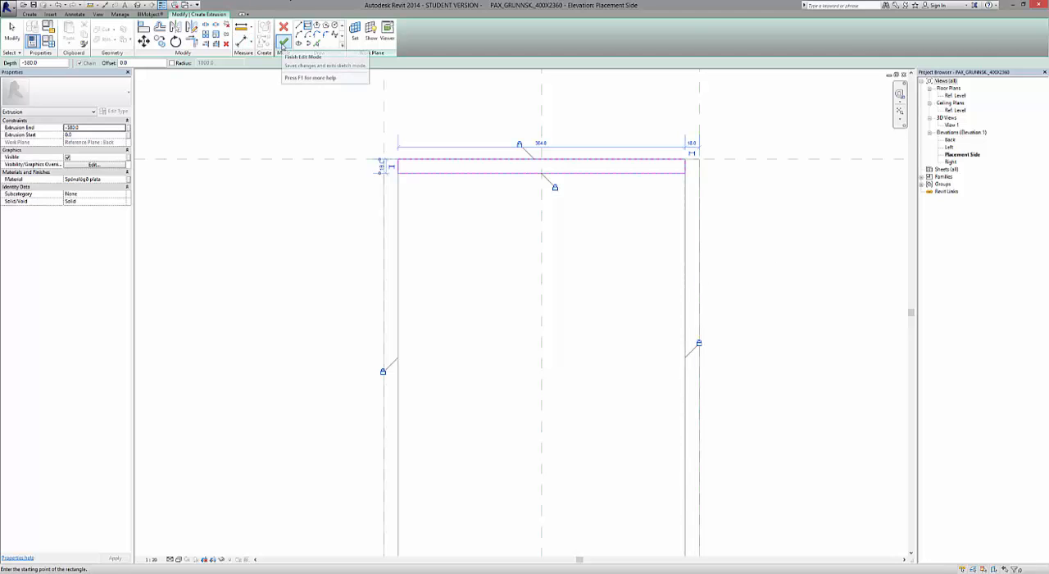
left_click(284, 41)
left_click(296, 295)
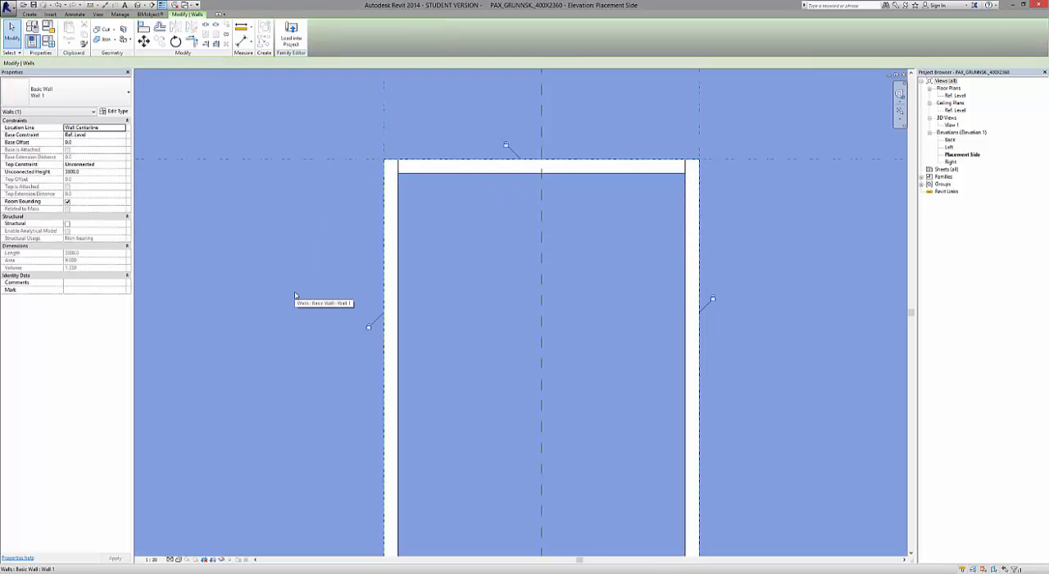
scroll(334, 237, "down", 5)
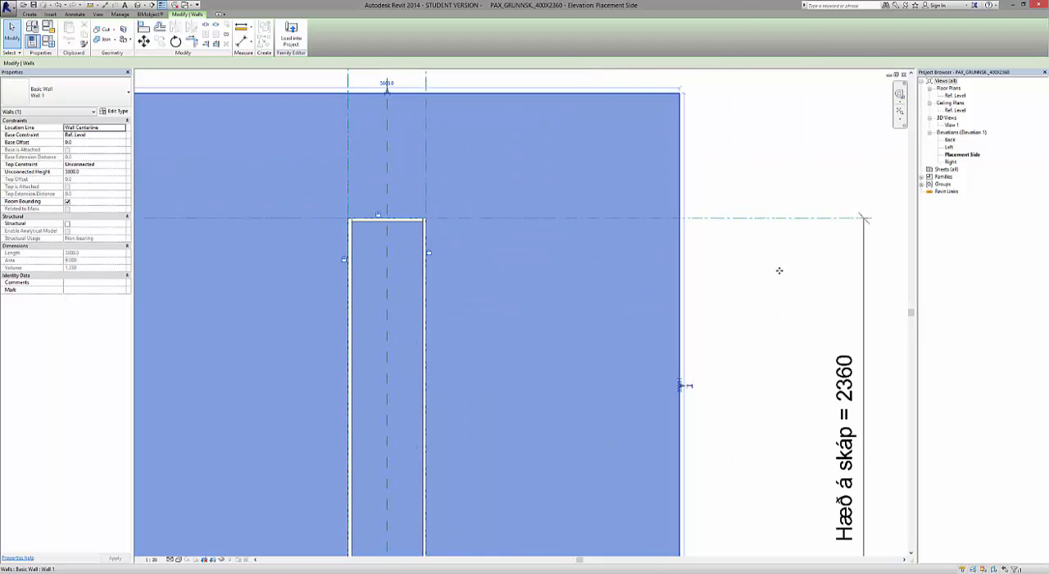
left_click(750, 291)
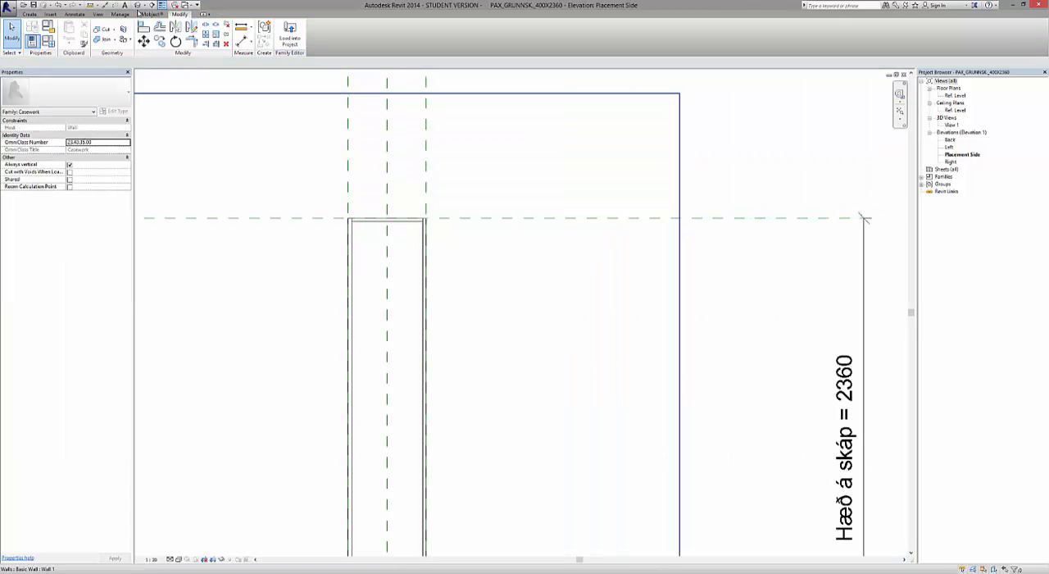
Open the default 3D view in the Realistic visual style and inspect how the top panel meets the side panels from the back.
left_click(137, 5)
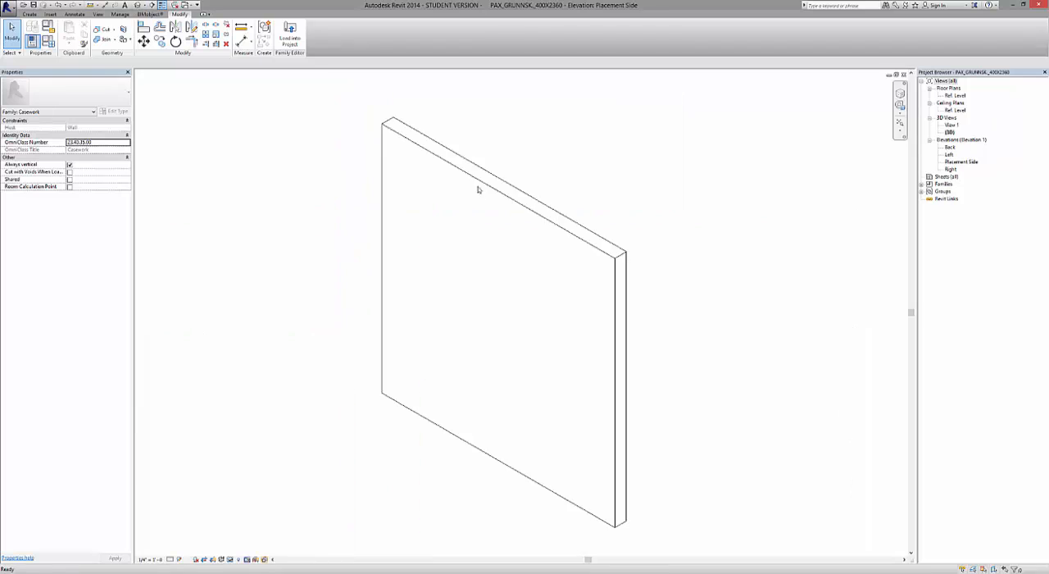
scroll(582, 372, "down", 2)
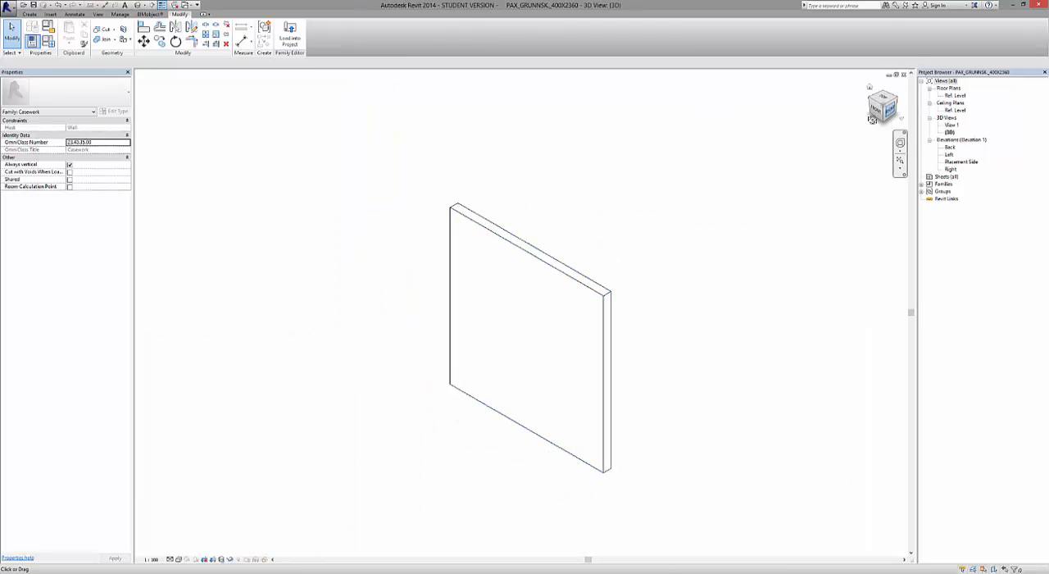
left_click_drag(876, 118, 820, 121)
middle_click_drag(853, 422, 701, 425, "shift")
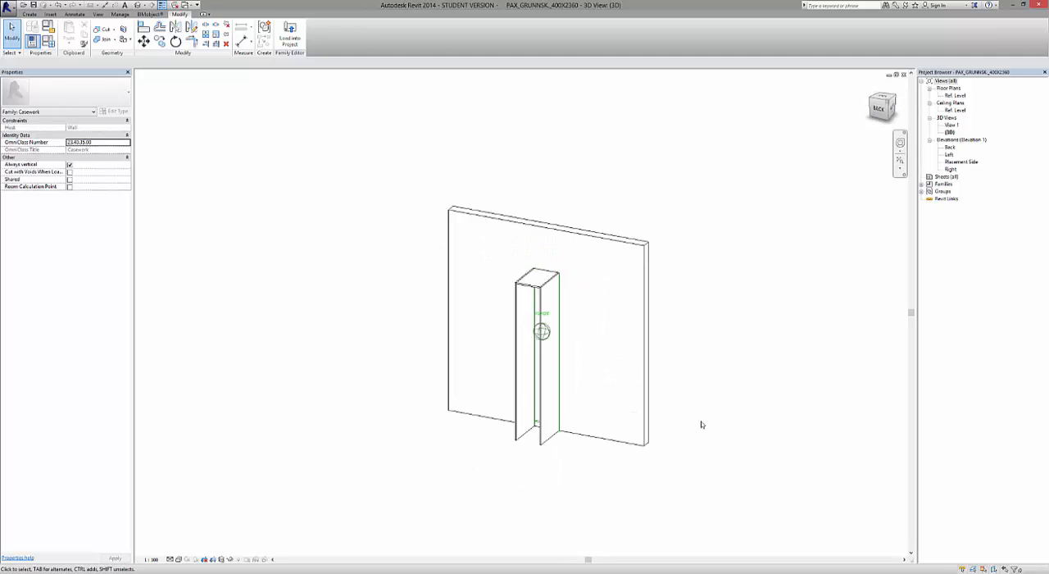
left_click(179, 559)
left_click(200, 543)
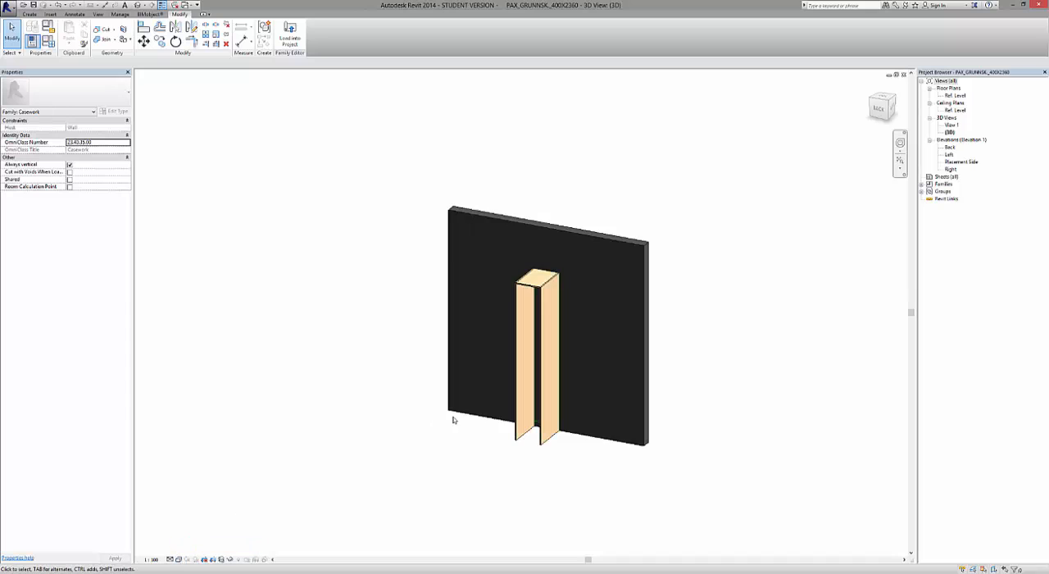
scroll(519, 353, "up", 8)
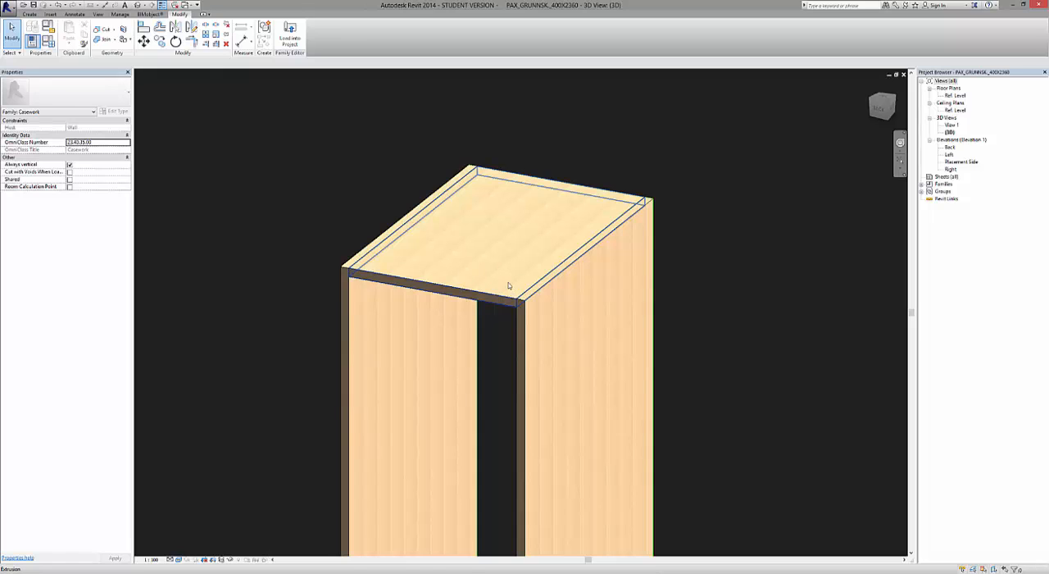
scroll(484, 250, "down", 8)
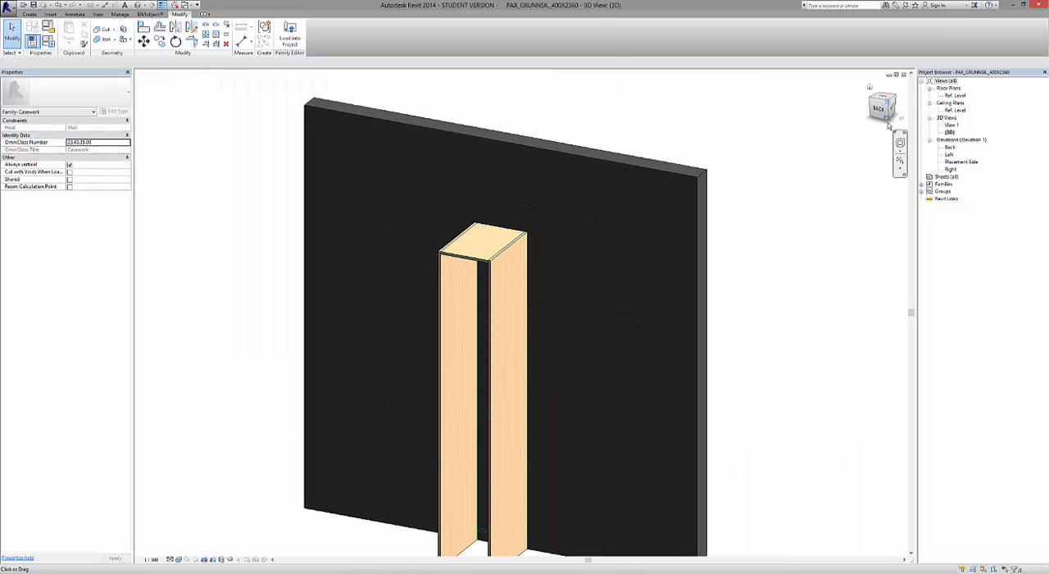
left_click(881, 109)
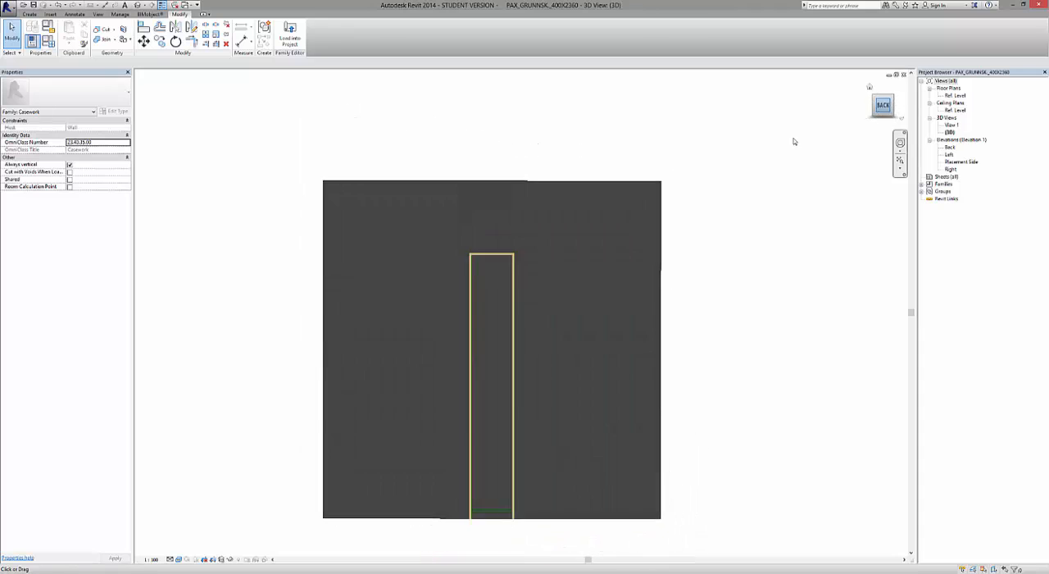
scroll(525, 238, "up", 5)
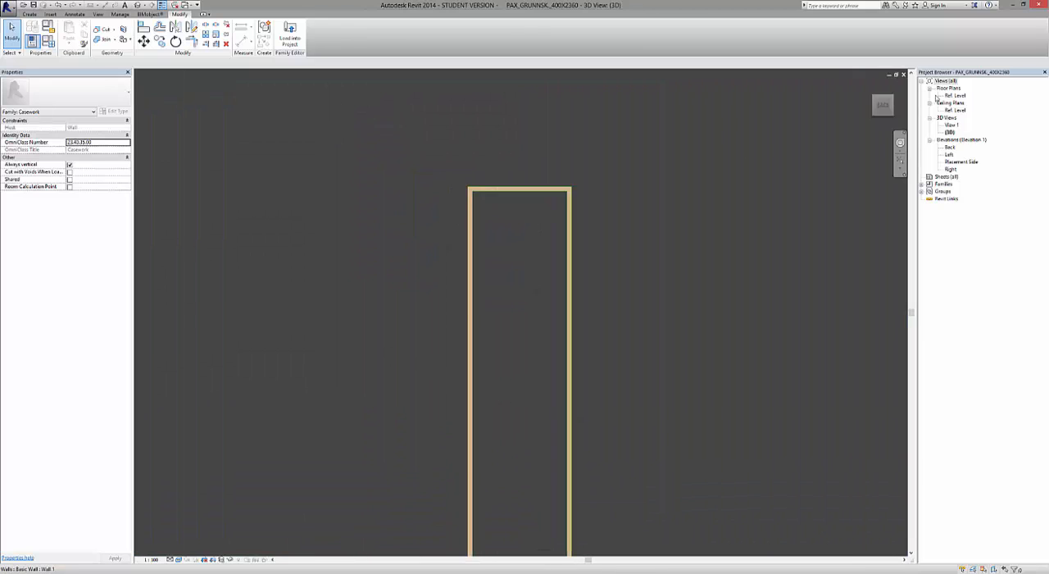
left_click_drag(881, 107, 774, 176)
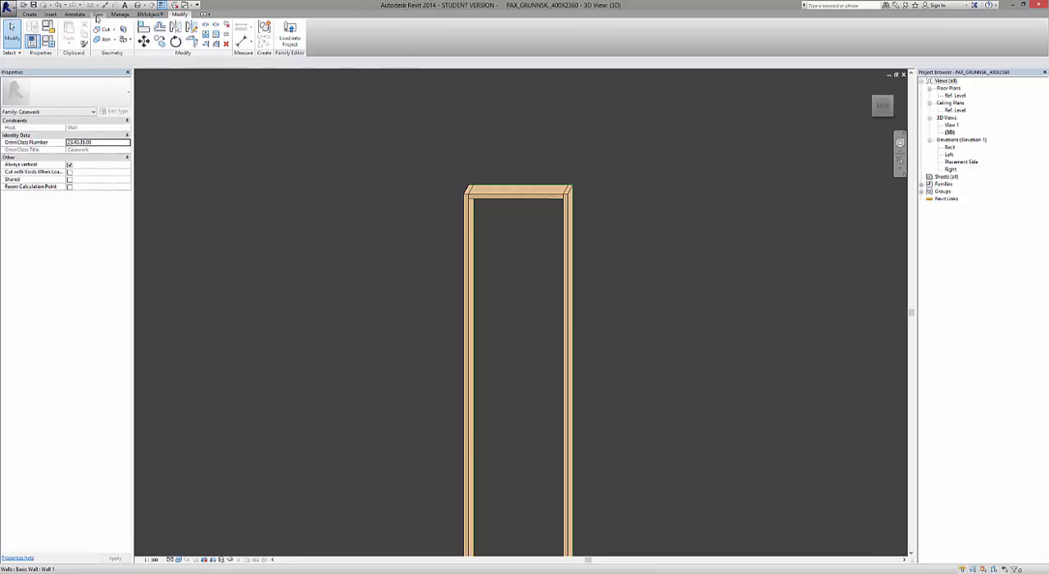
Tile all open views and fit the whole model in each of them.
left_click(97, 13)
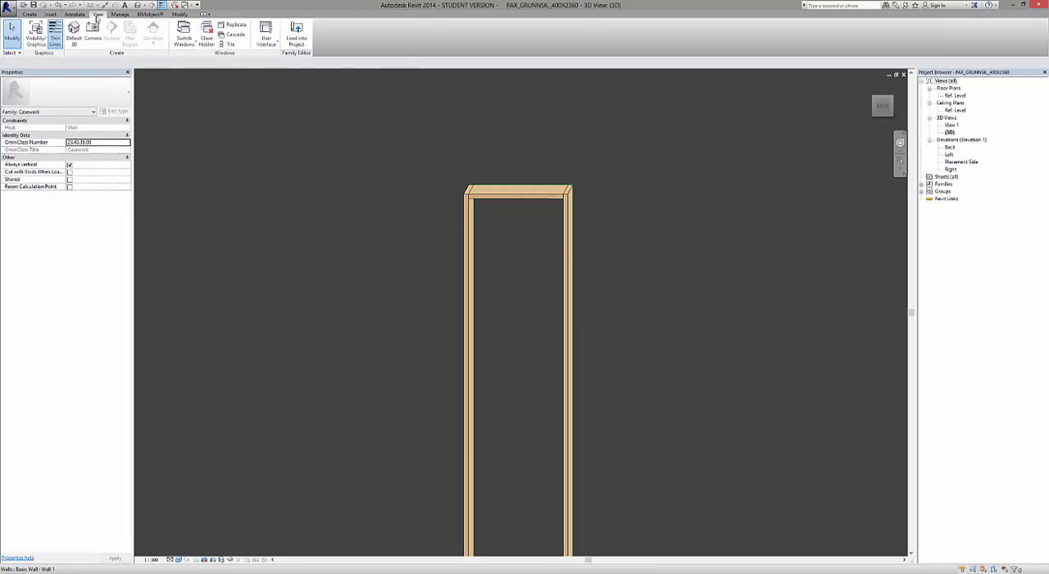
left_click(233, 45)
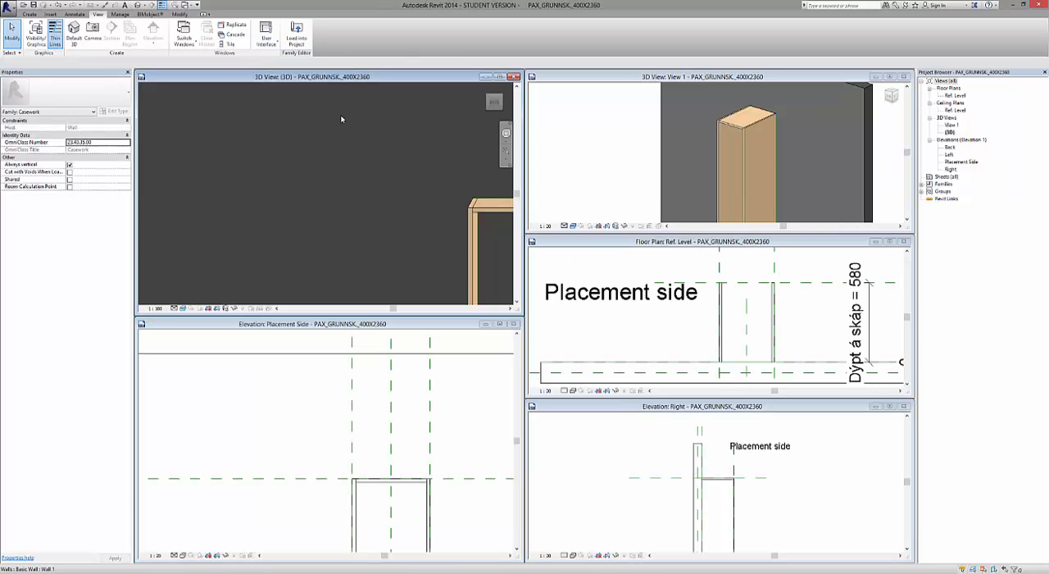
key("z")
key("a")
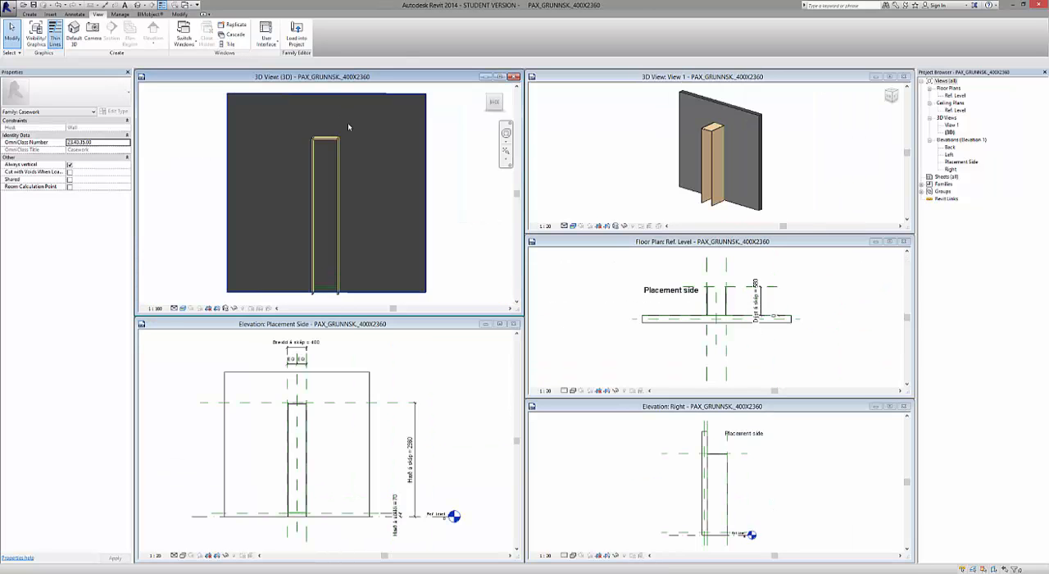
Start another extrusion in the maximized Placement Side elevation, keeping Reference Plane : Back as its work plane.
left_click(439, 396)
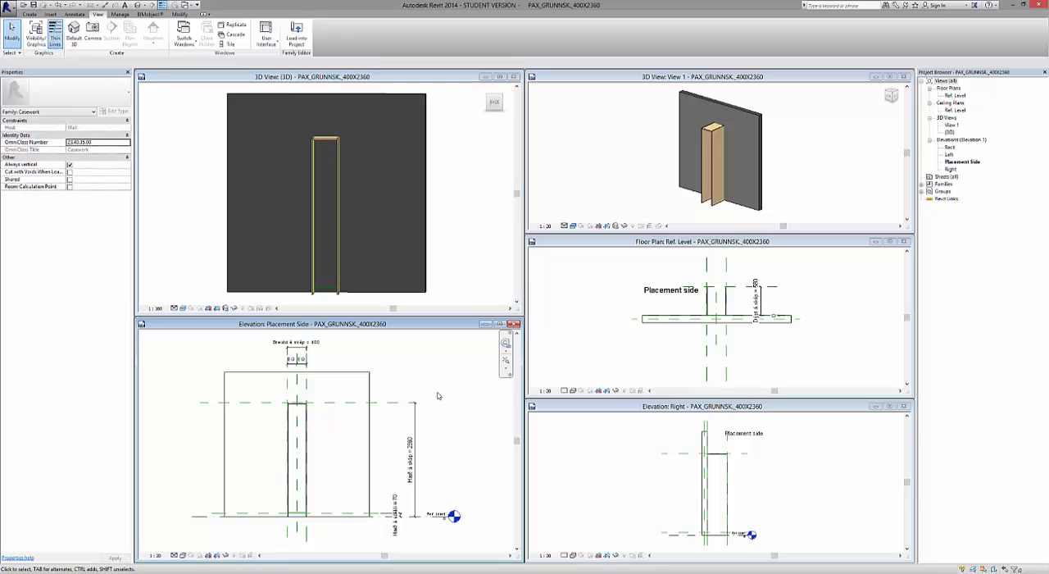
left_click(500, 325)
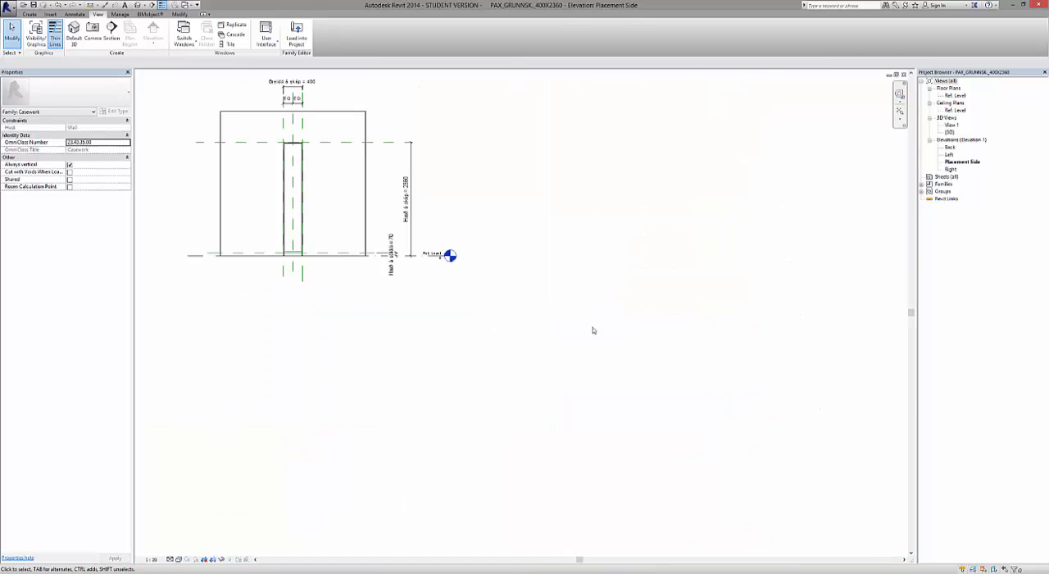
scroll(273, 244, "up", 4)
scroll(382, 399, "down", 2)
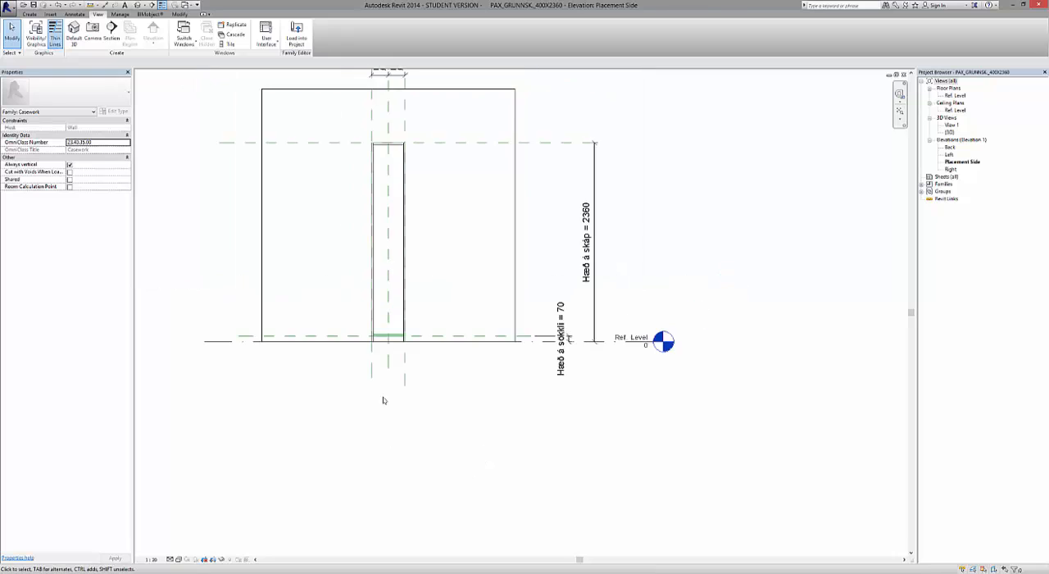
scroll(402, 315, "up", 2)
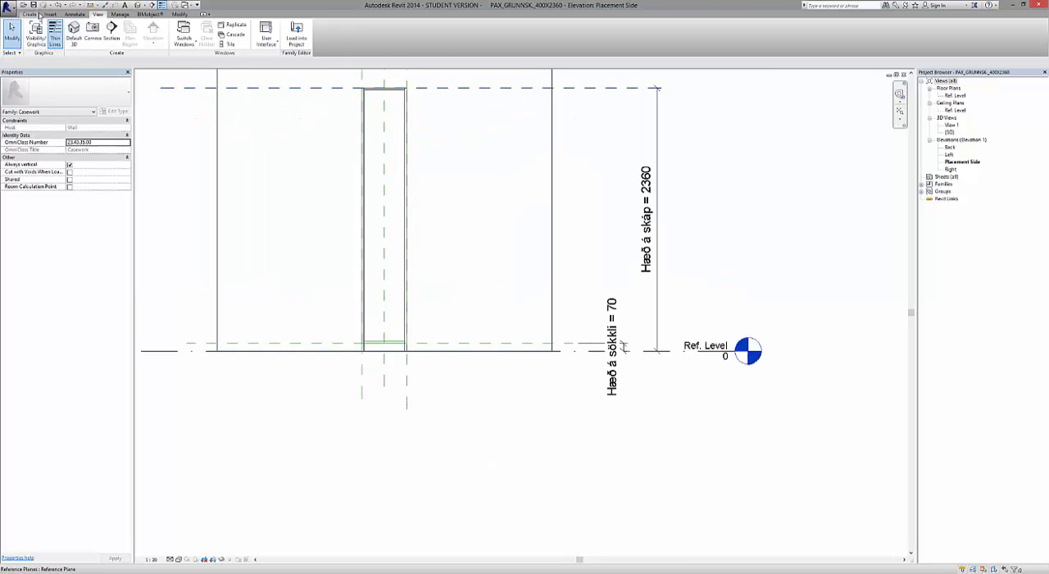
left_click(31, 15)
left_click(72, 34)
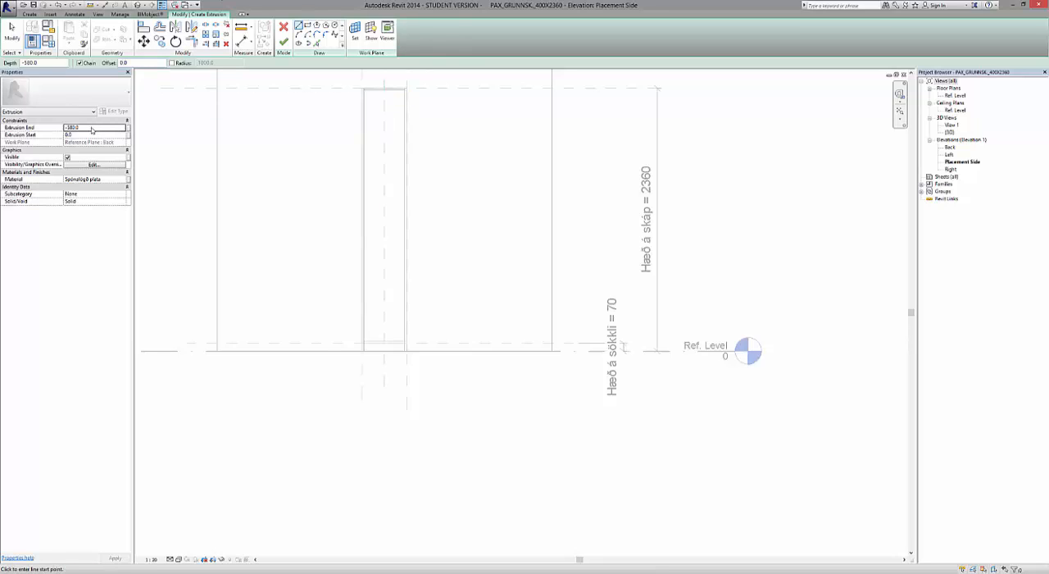
left_click(355, 32)
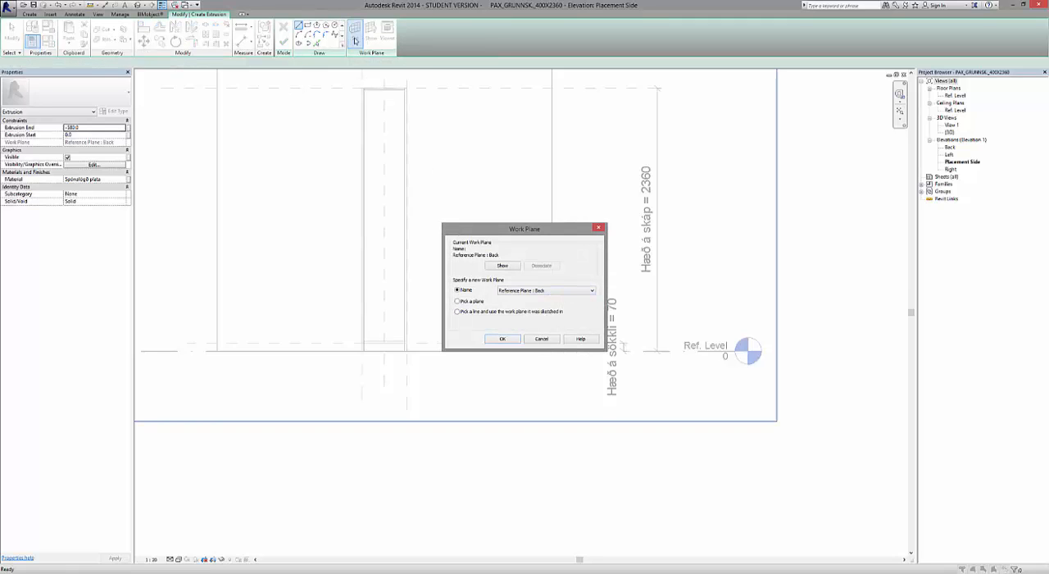
left_click(501, 338)
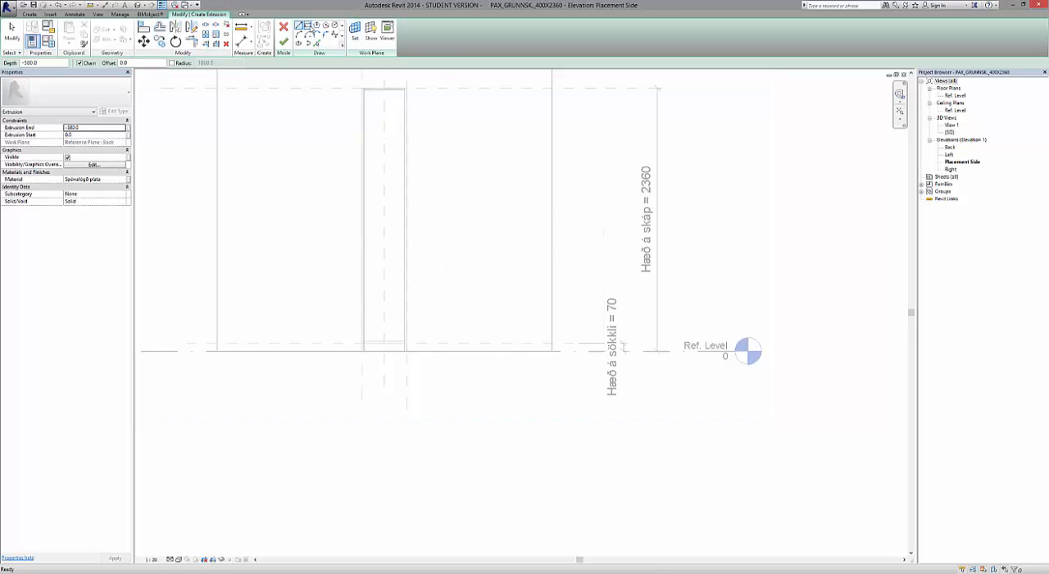
Sketch the bottom panel rectangle between the side panels' inner faces, from the reference line above the plinth down to the plinth-height reference plane.
left_click(308, 25)
scroll(390, 336, "up", 2)
scroll(356, 342, "up", 5)
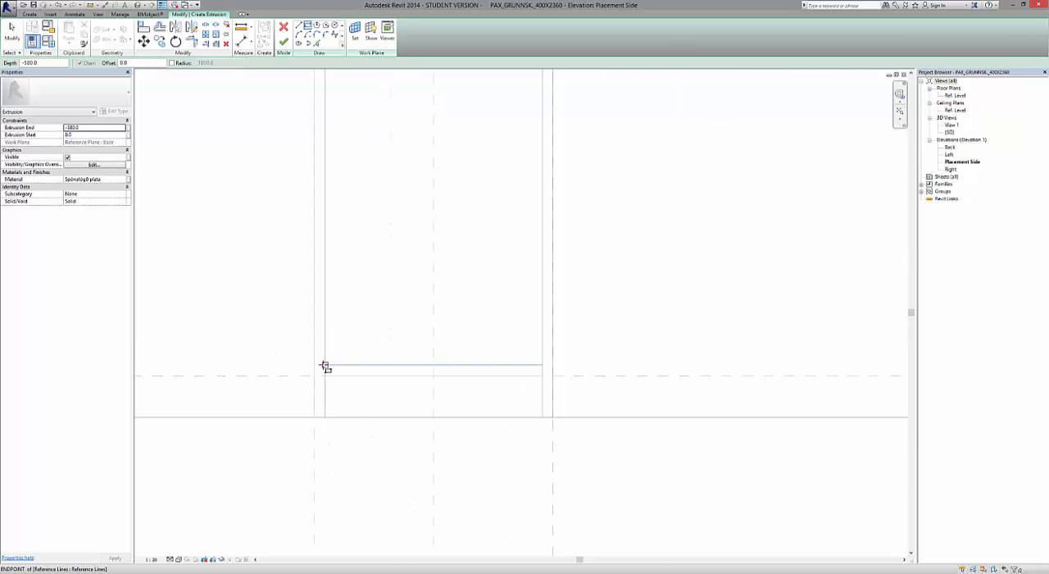
left_click(325, 366)
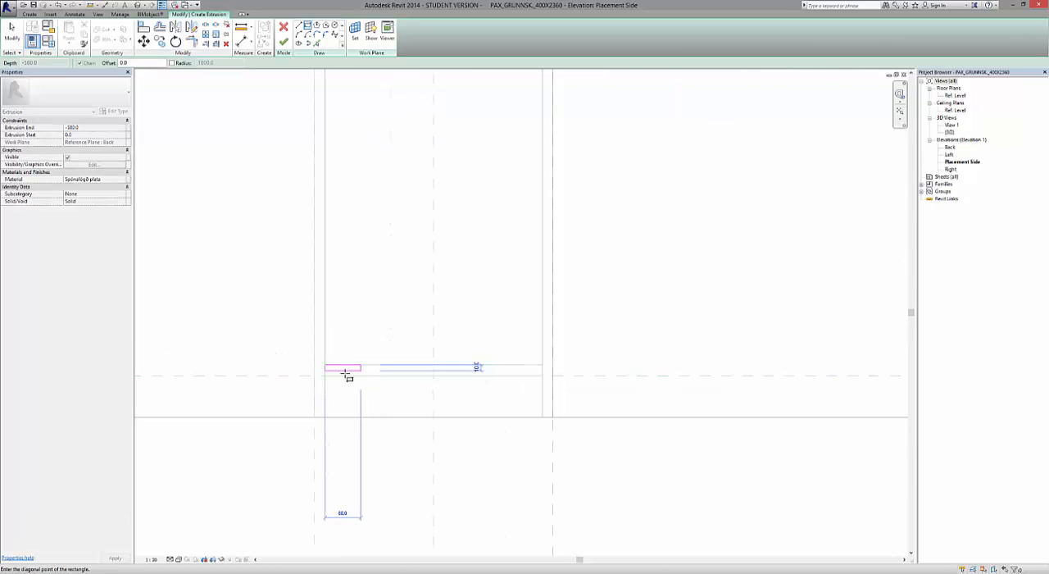
scroll(329, 369, "up", 2)
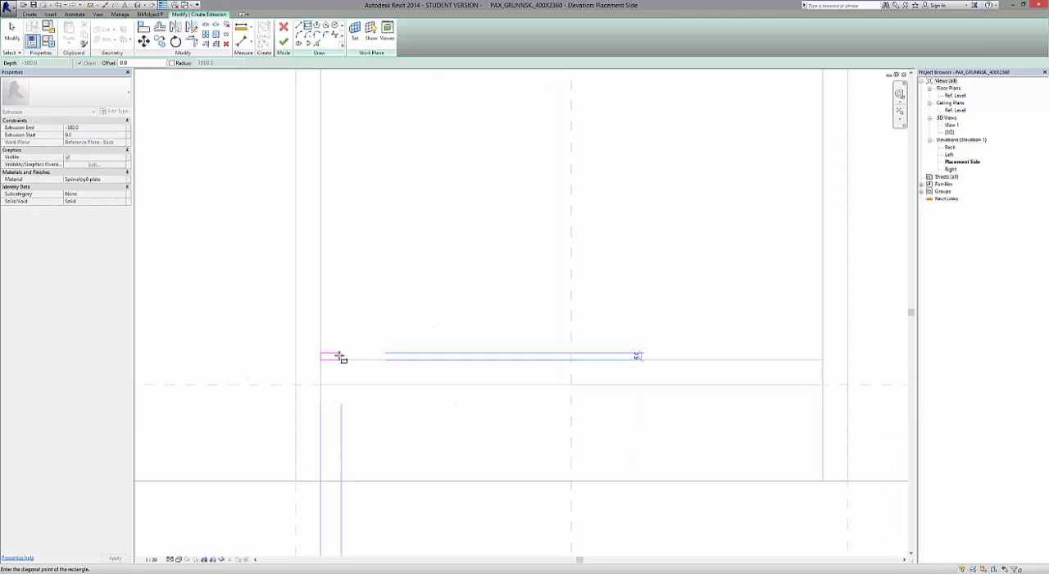
scroll(315, 361, "down", 2)
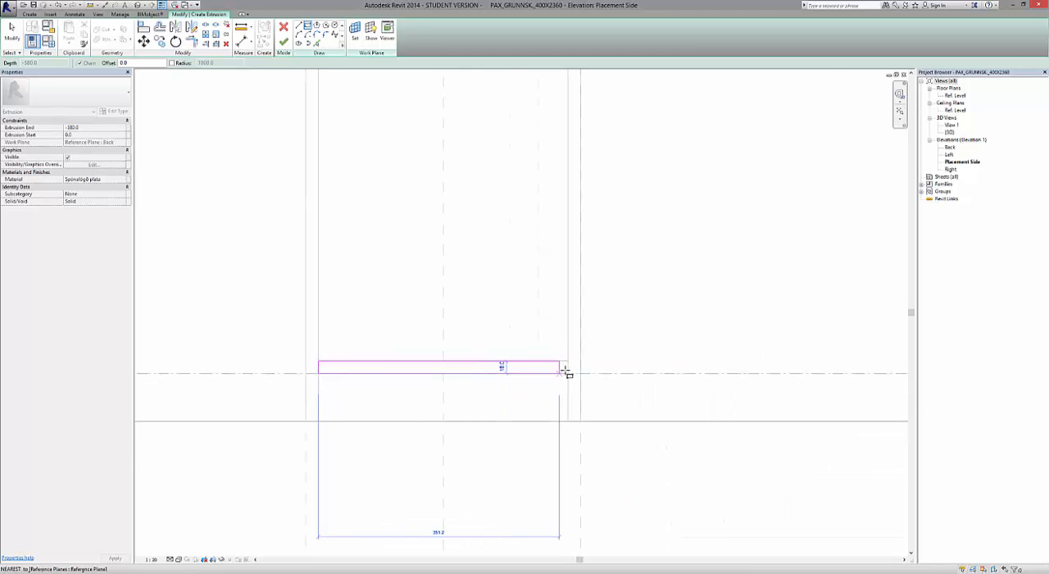
left_click(567, 373)
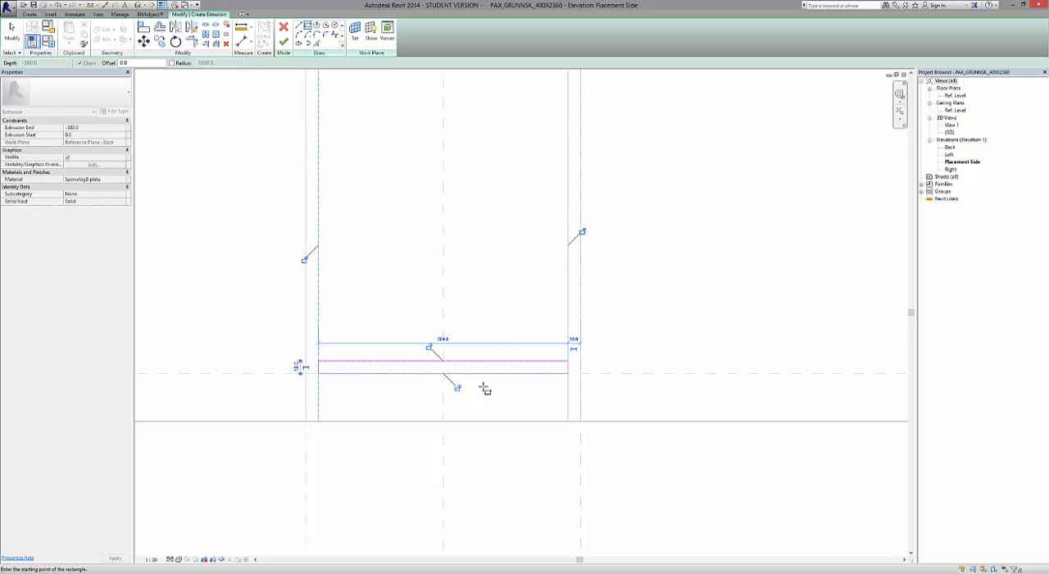
Lock the bottom panel rectangle's four edges to their references, finish the extrusion and leave nothing selected.
key("Escape")
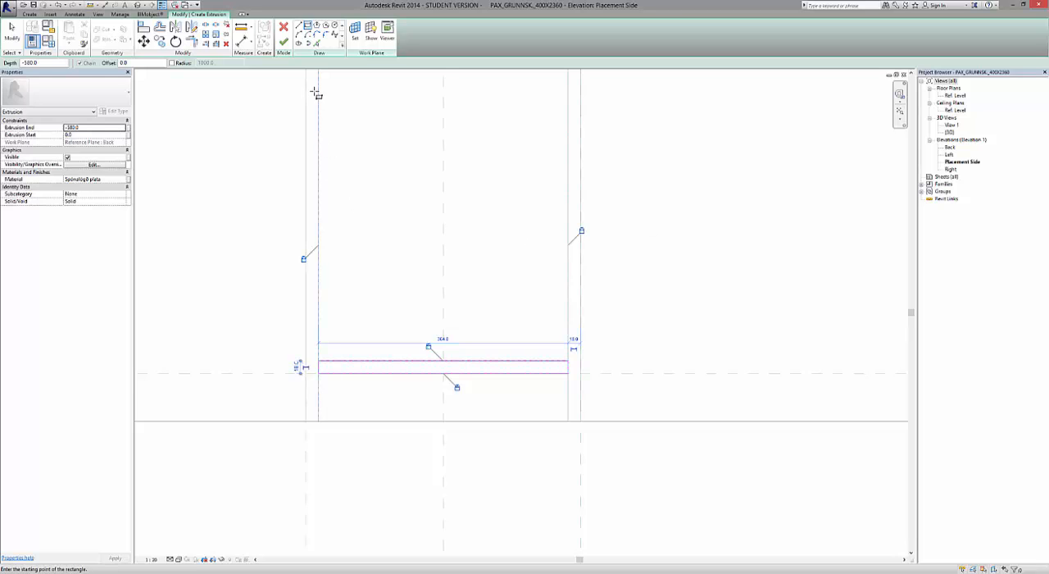
left_click(283, 42)
scroll(487, 412, "down", 5)
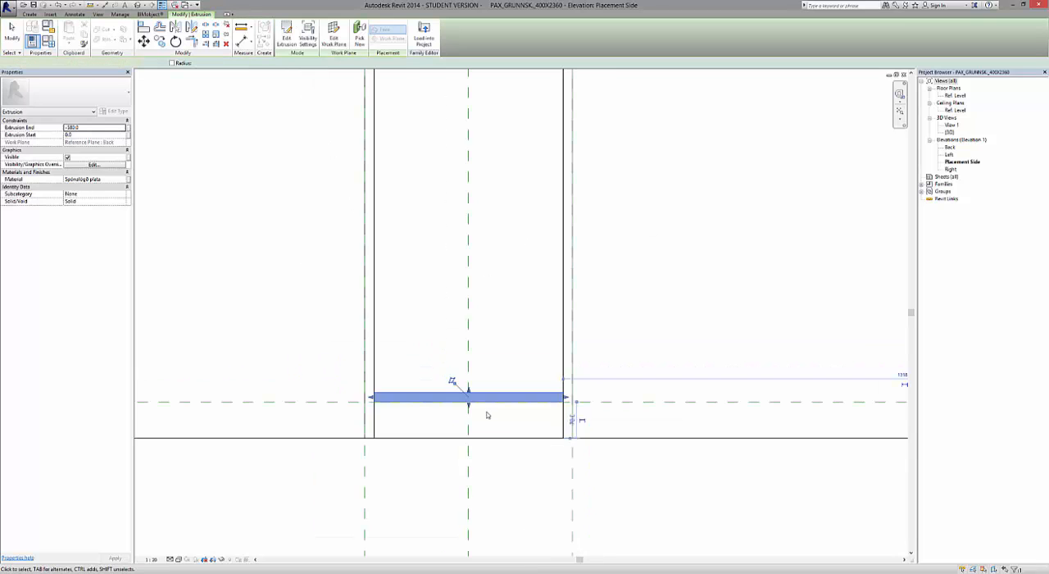
scroll(480, 405, "down", 2)
left_click(515, 459)
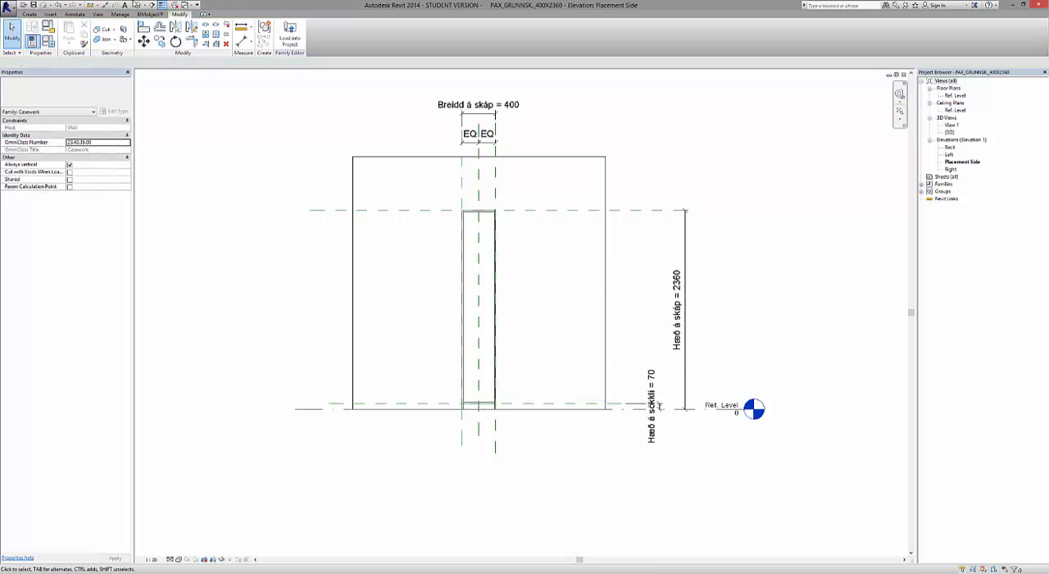
Open the default 3D view and inspect how the bottom panel sits between the side panels from an angle and straight from the back.
left_click(139, 6)
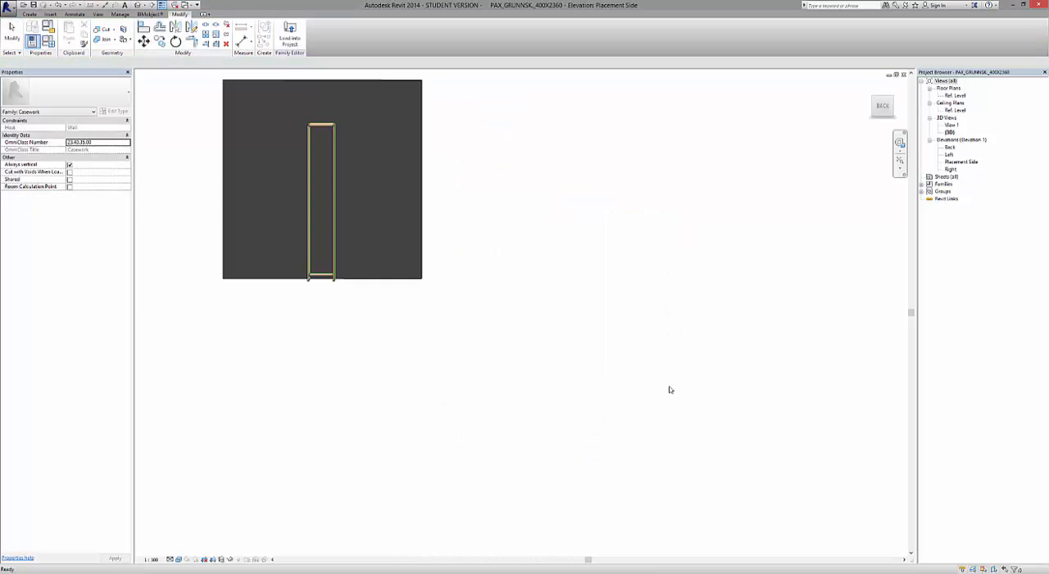
left_click(882, 105)
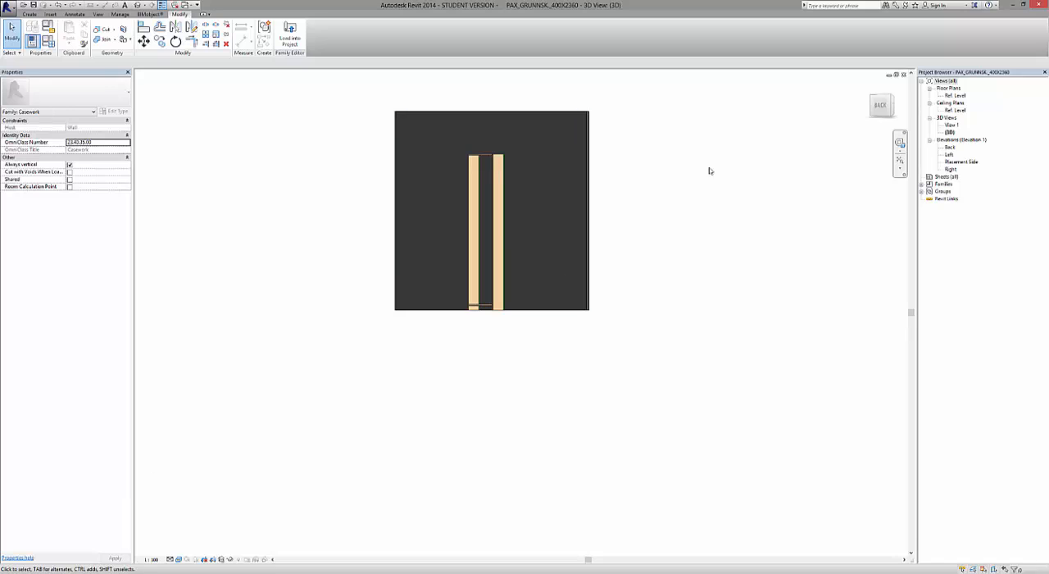
left_click_drag(886, 108, 876, 109)
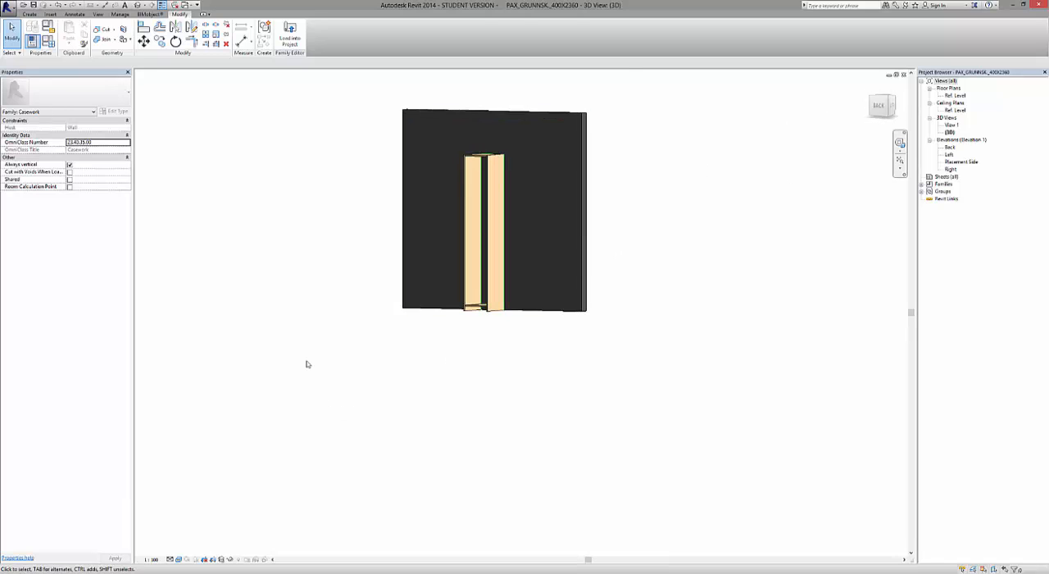
scroll(306, 360, "up", 1)
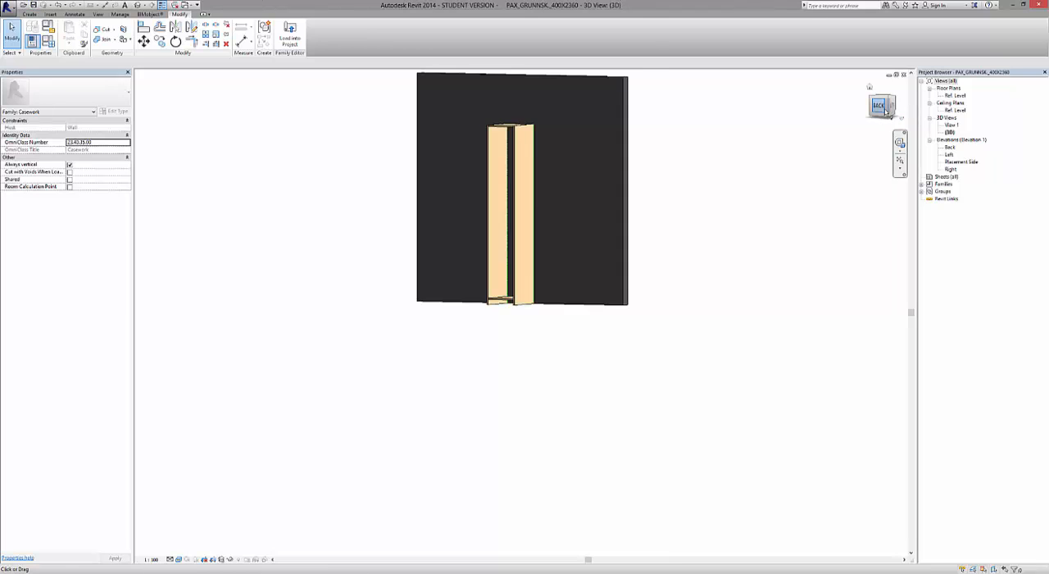
left_click(881, 106)
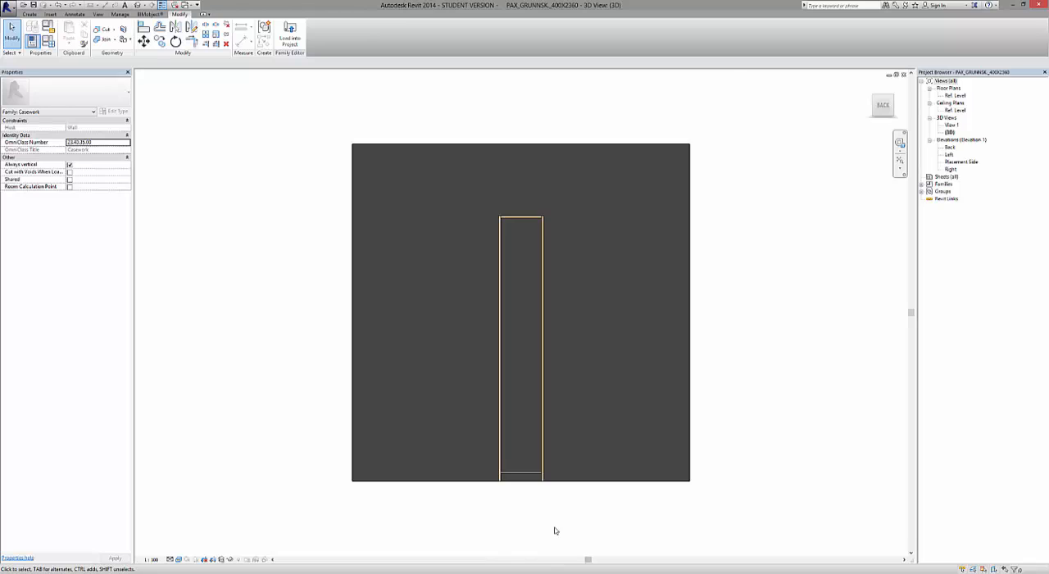
scroll(554, 530, "up", 3)
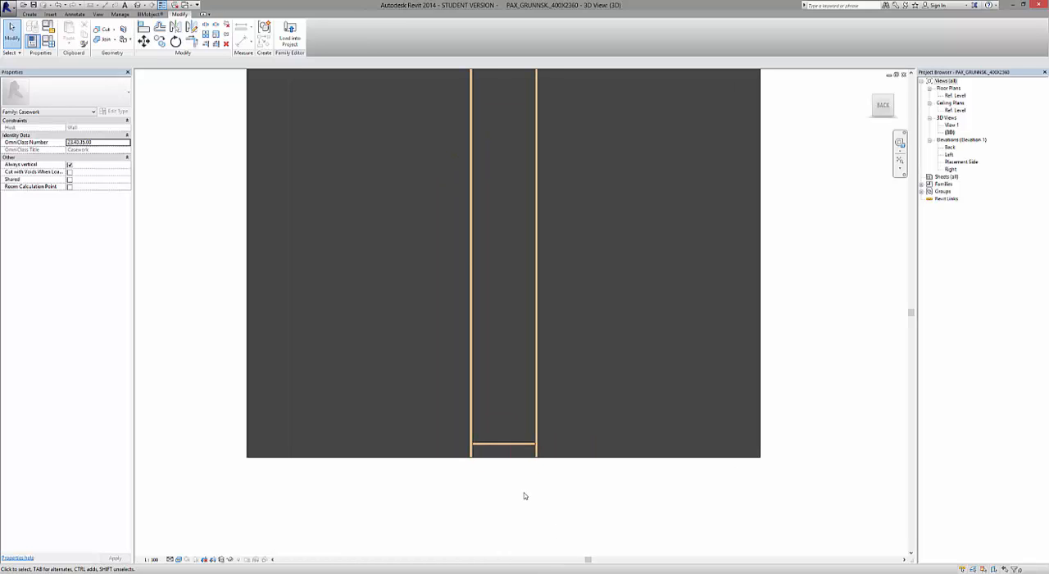
scroll(525, 495, "down", 1)
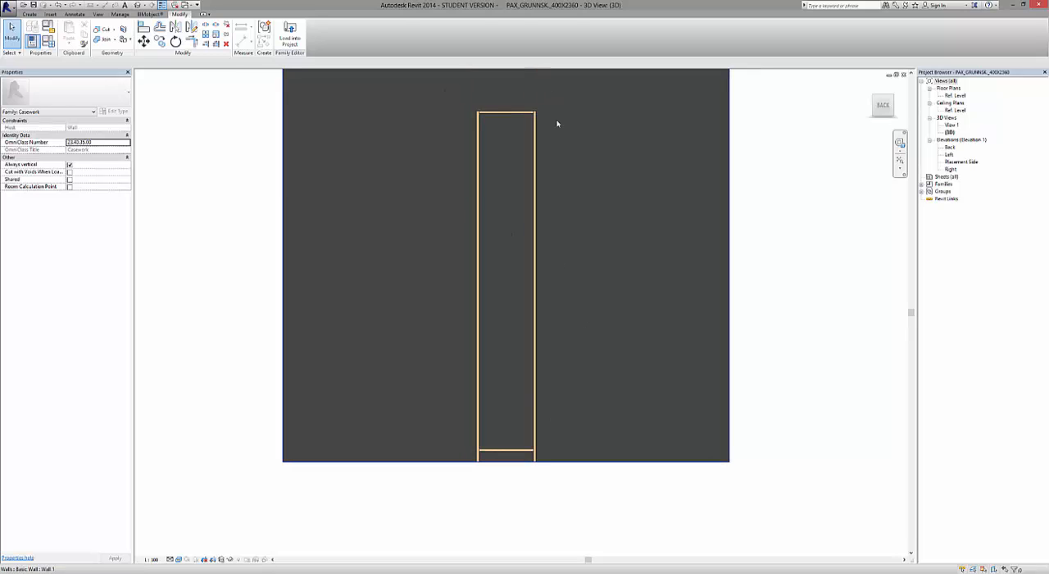
Offset the bottom panel's extrusion start 14 mm from the Back reference plane towards the cabinet front.
left_click(490, 446)
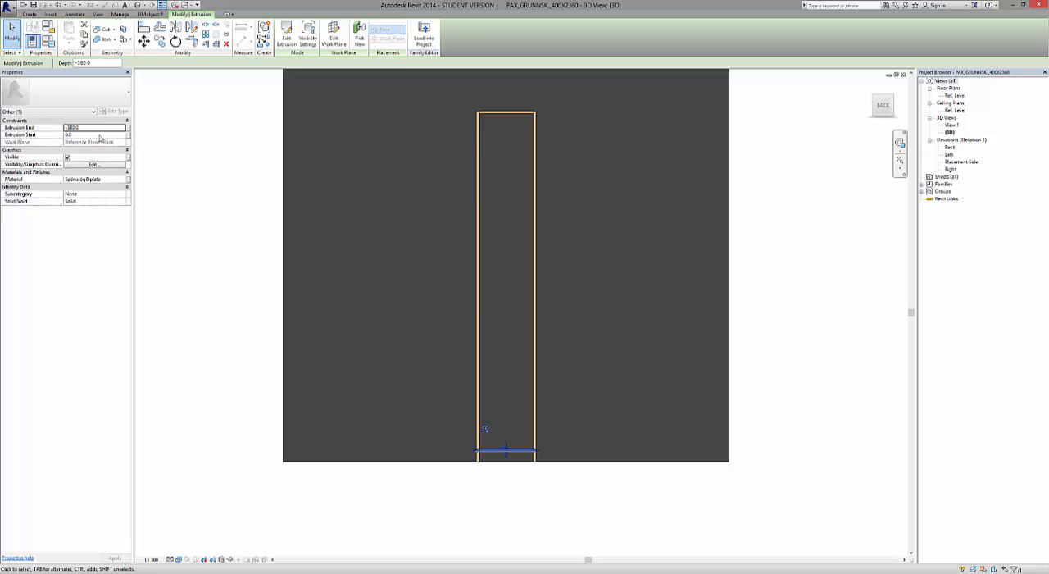
left_click(97, 134)
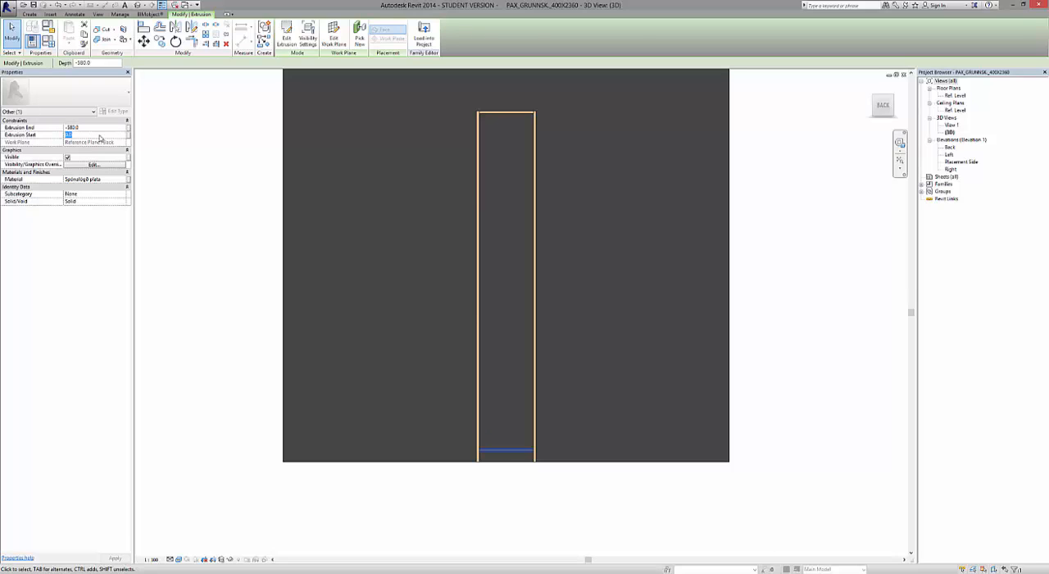
type("14.0")
left_click(579, 489)
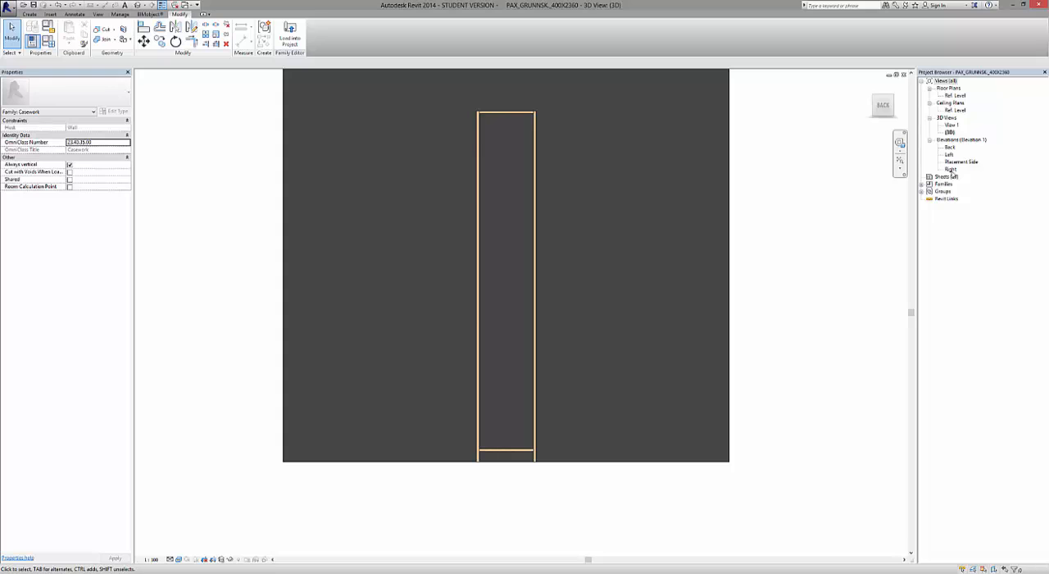
Open the Right elevation and measure the gap between the bottom panel's rear end and the Back reference plane.
double_click(951, 169)
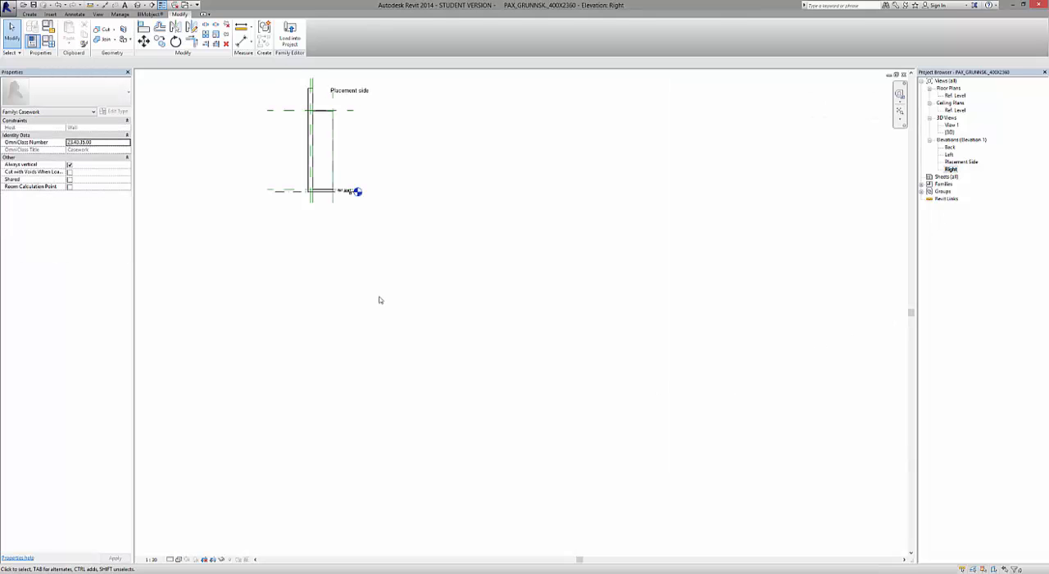
scroll(310, 172, "up", 9)
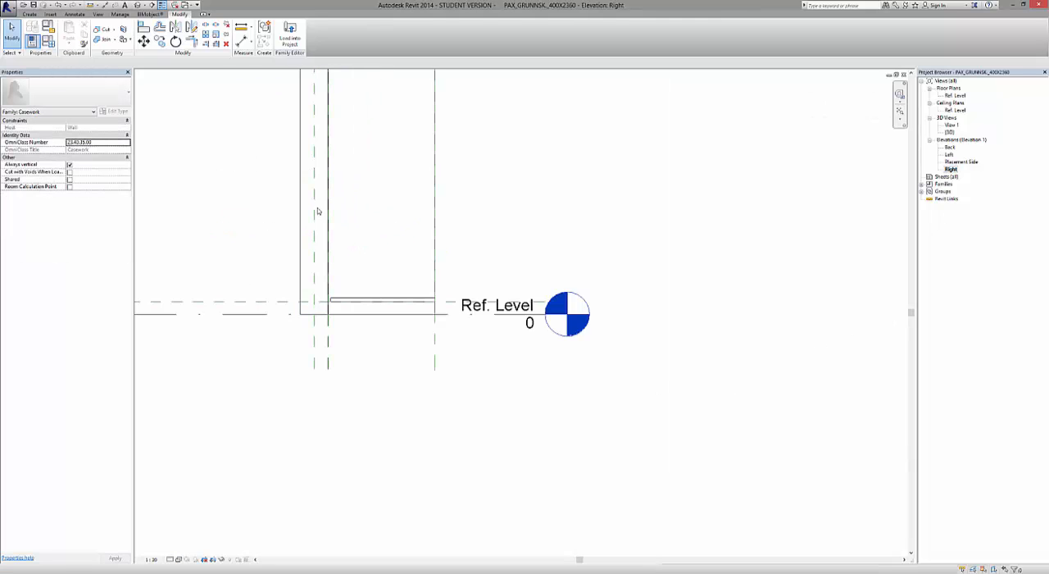
scroll(363, 332, "up", 6)
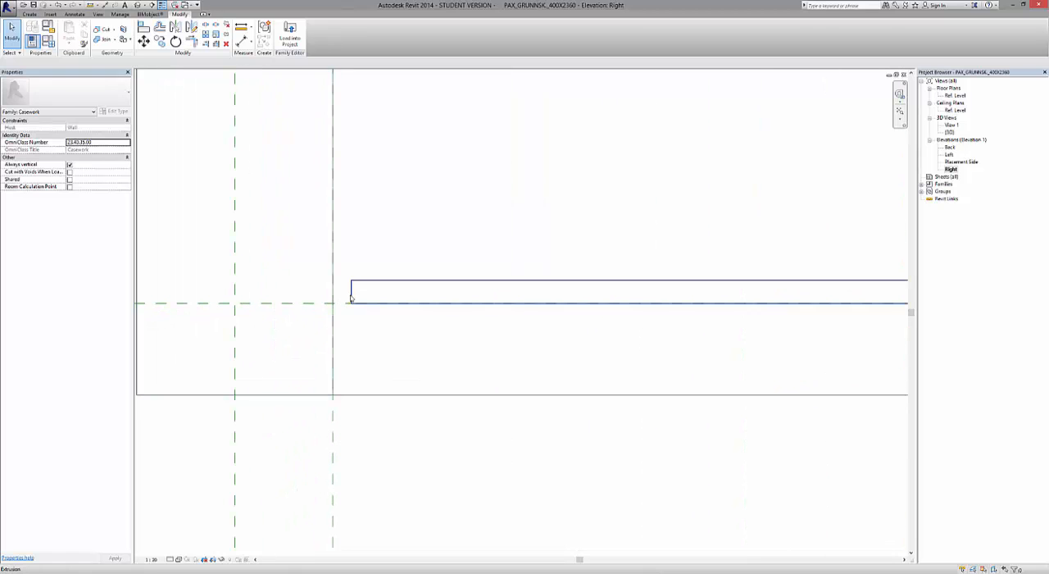
left_click(241, 25)
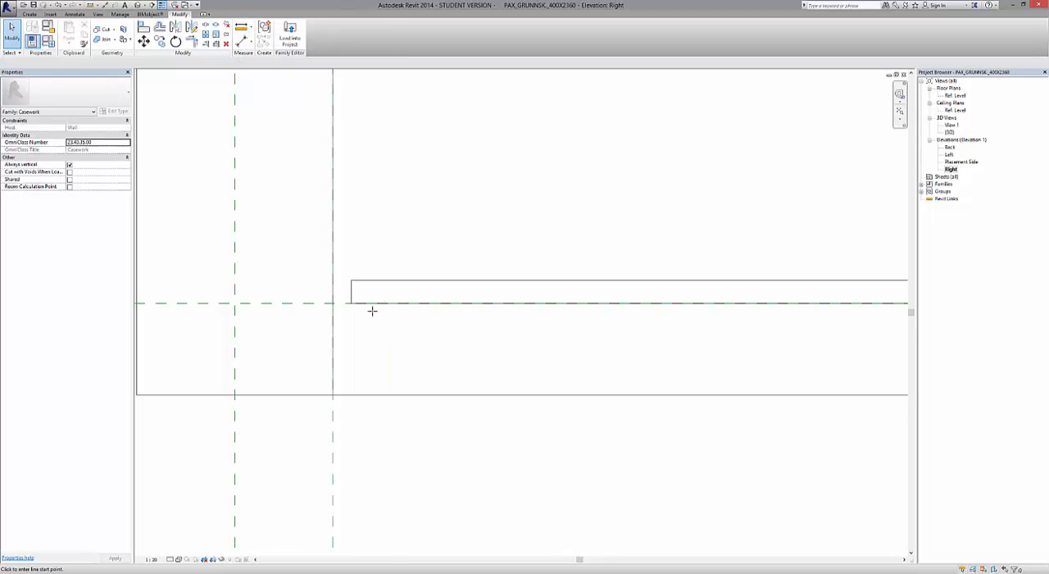
left_click(355, 281)
left_click(333, 281)
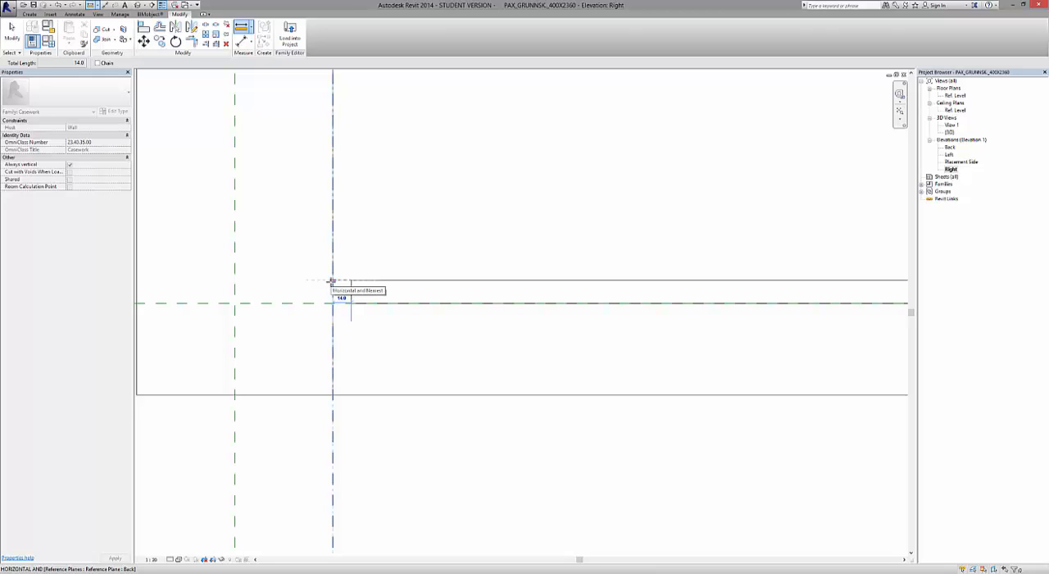
key("Escape")
key("Escape")
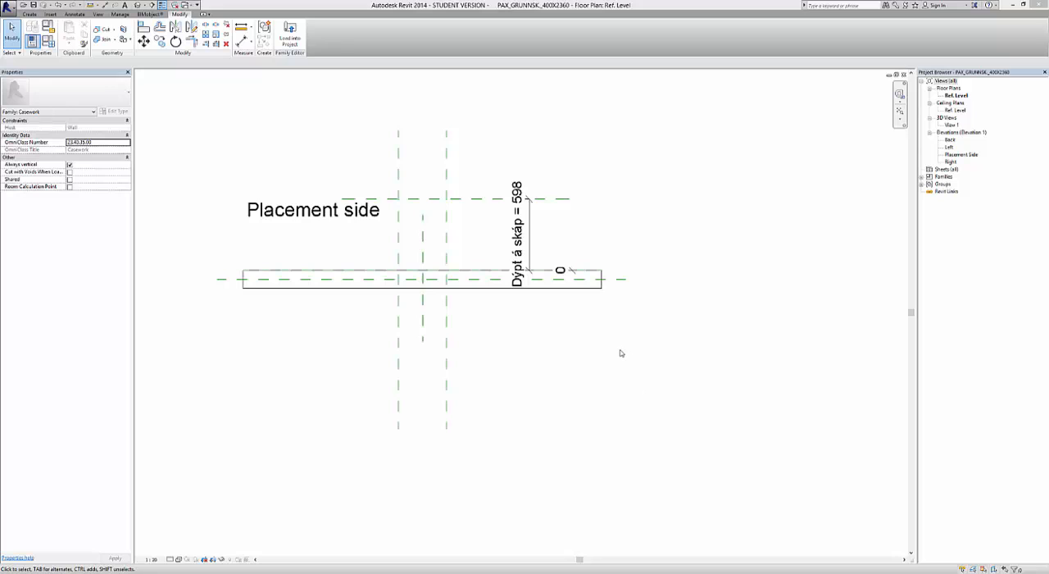
Set the cabinet depth dimension Dýpt á skáp to 580 in the Ref. Level floor plan and leave nothing selected.
left_click(564, 199)
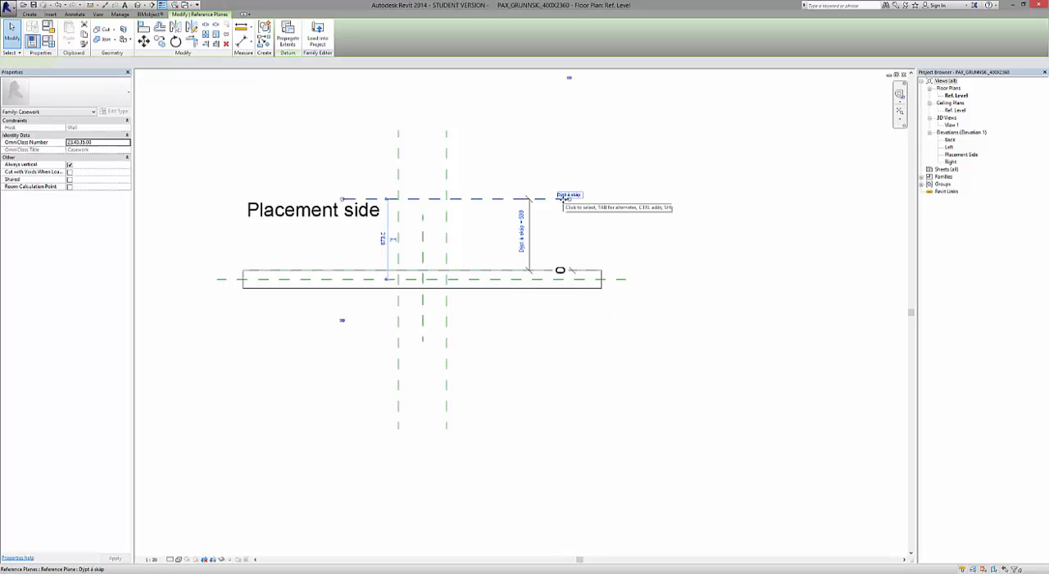
left_click(523, 220)
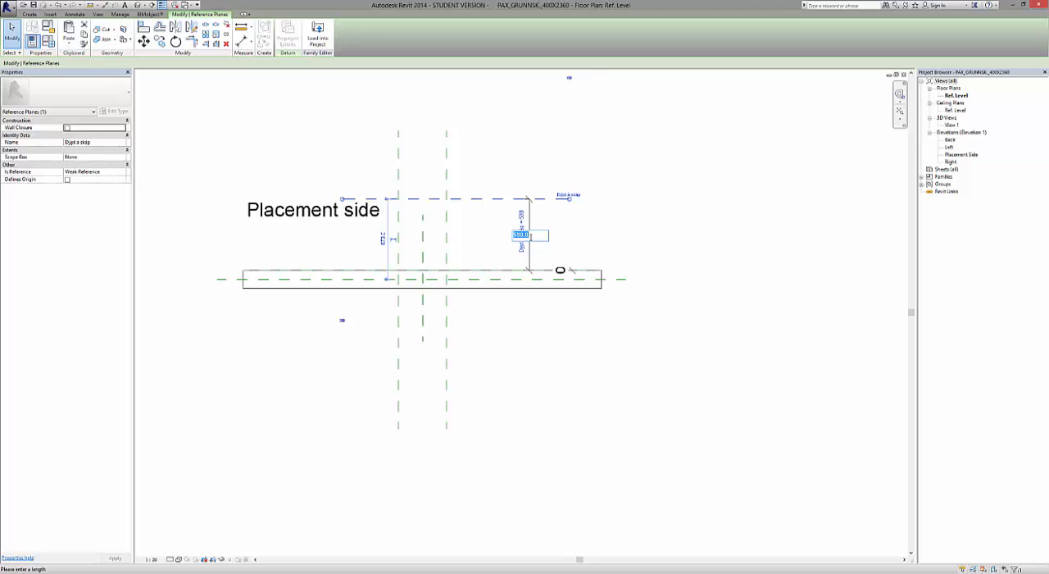
type("500")
key("Return")
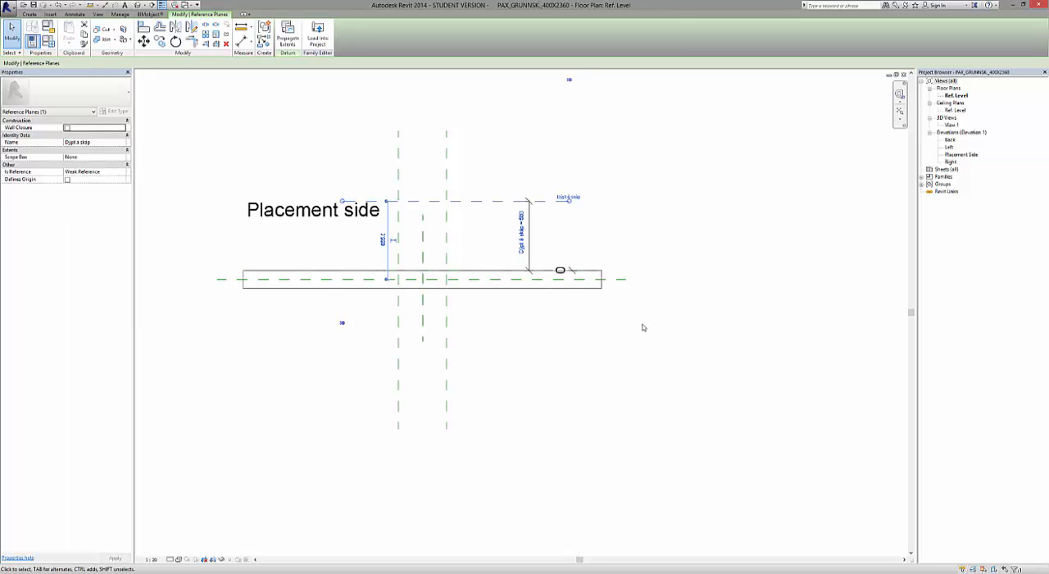
left_click(642, 327)
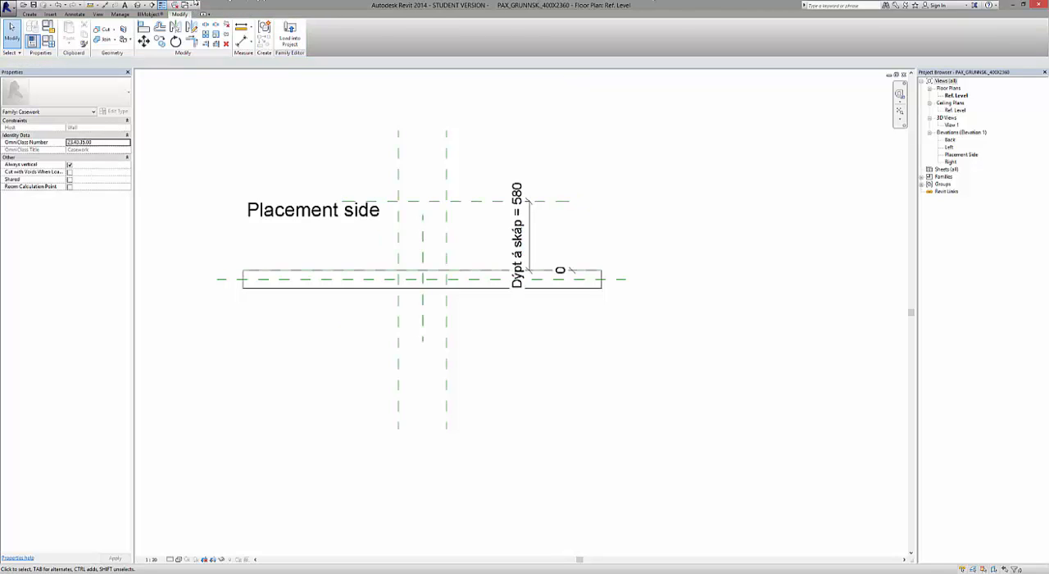
Tile all open views and fit the whole model in them.
left_click(97, 14)
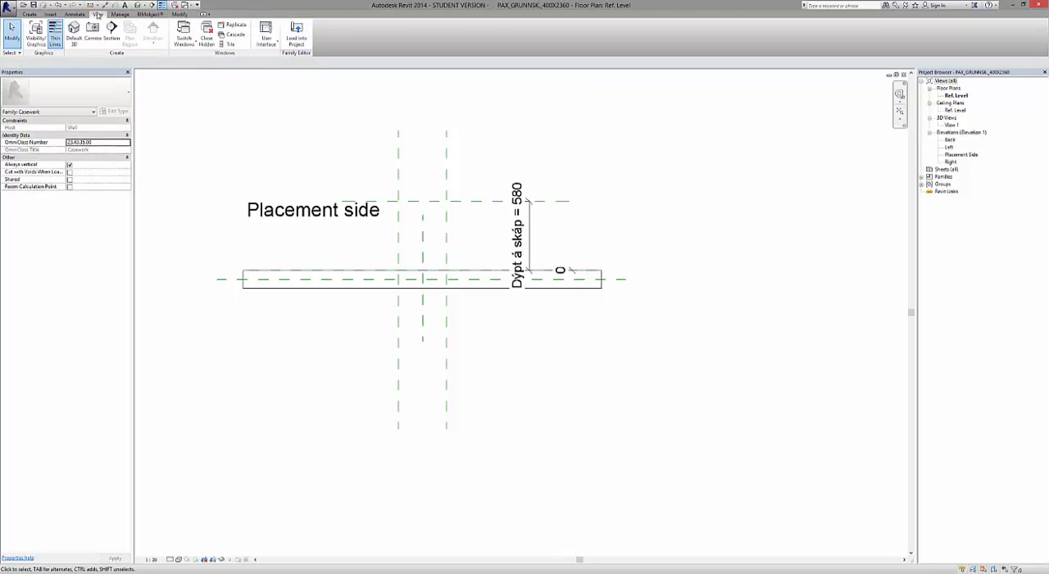
left_click(228, 43)
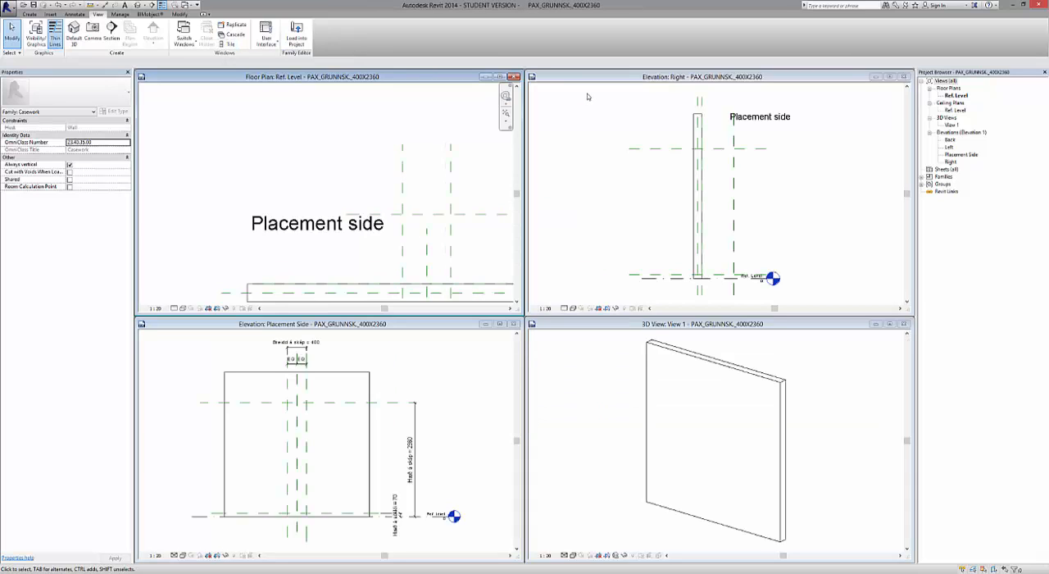
key("z")
key("a")
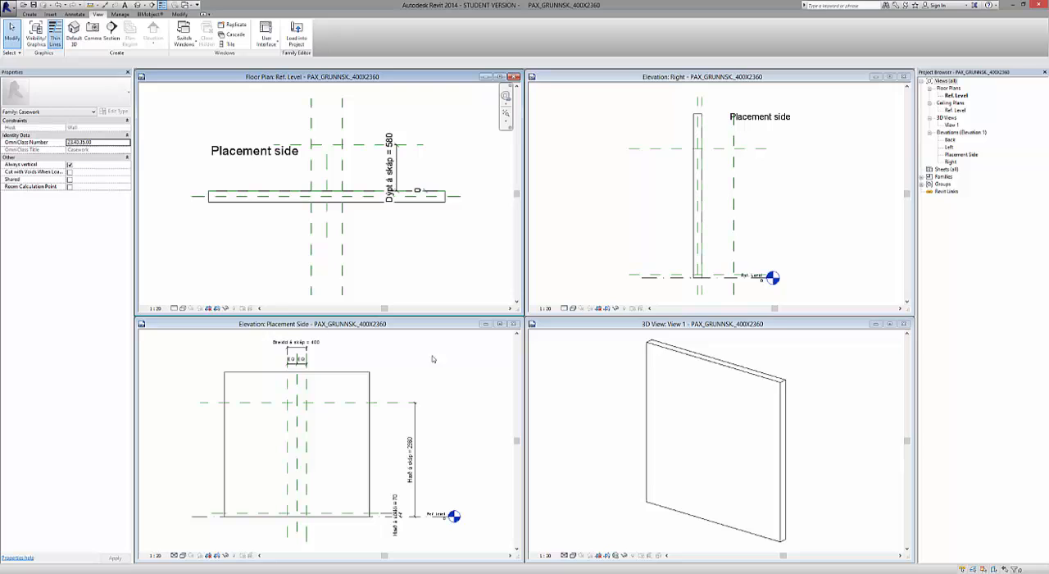
Maximize the Placement Side elevation so the cabinet's reference planes fill the drawing area.
left_click(500, 325)
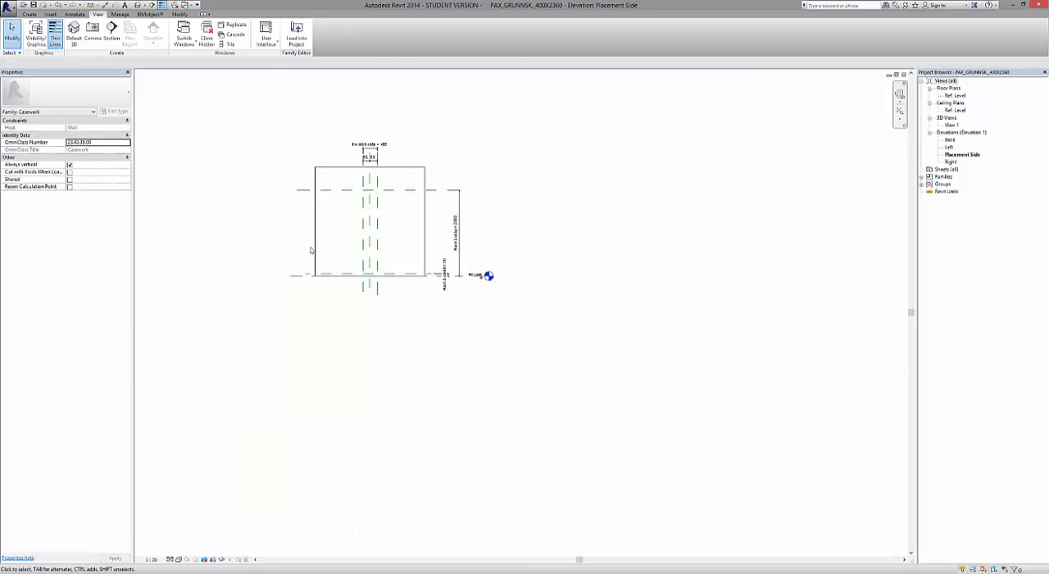
scroll(328, 171, "up", 2)
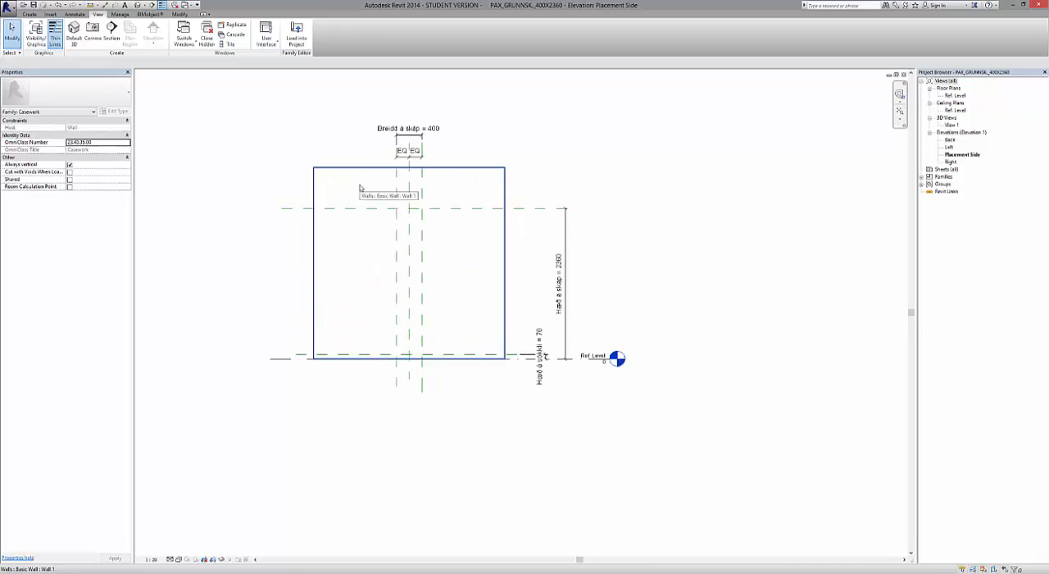
scroll(359, 188, "up", 1)
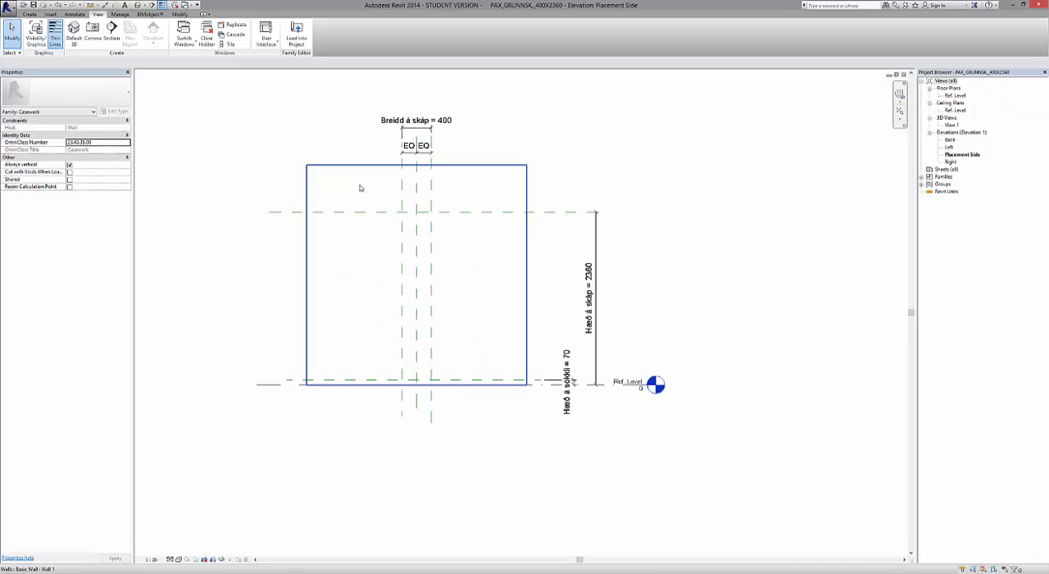
Draw a reference-line rectangle from the left side and cabinet height plane intersection to the right side and plinth plane intersection.
left_click(30, 14)
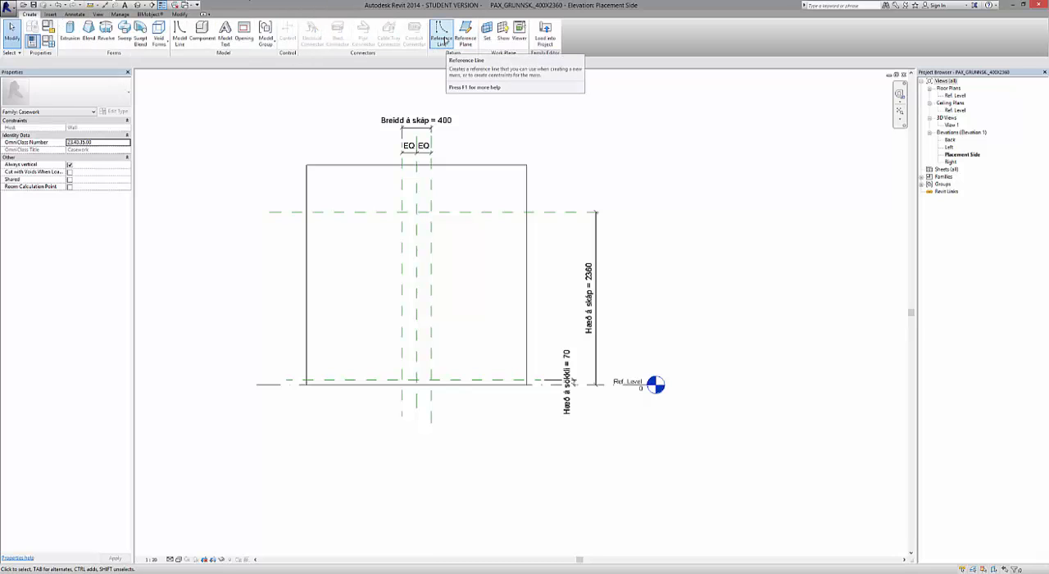
left_click(444, 38)
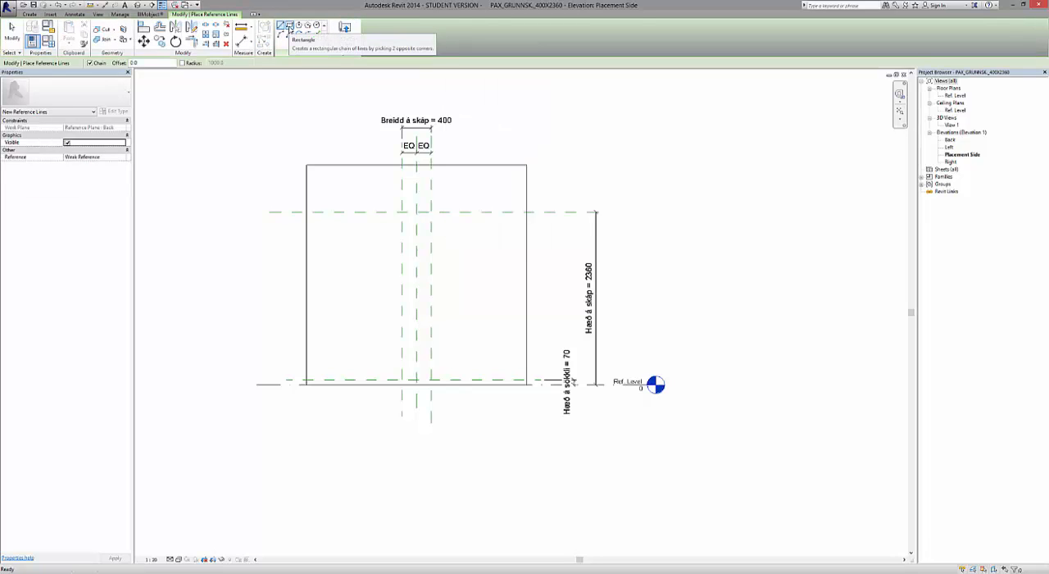
left_click(288, 27)
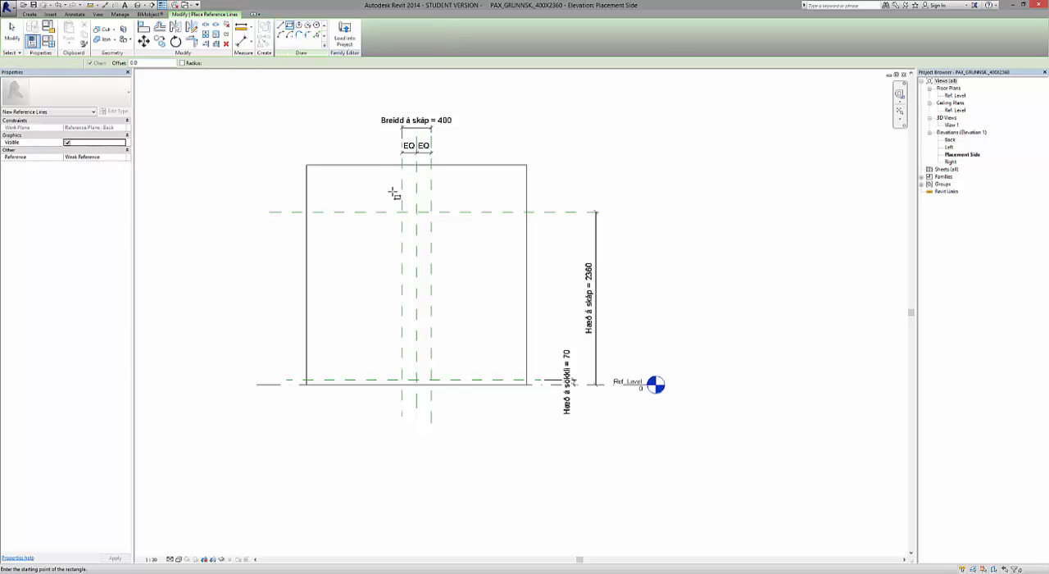
scroll(401, 212, "up", 5)
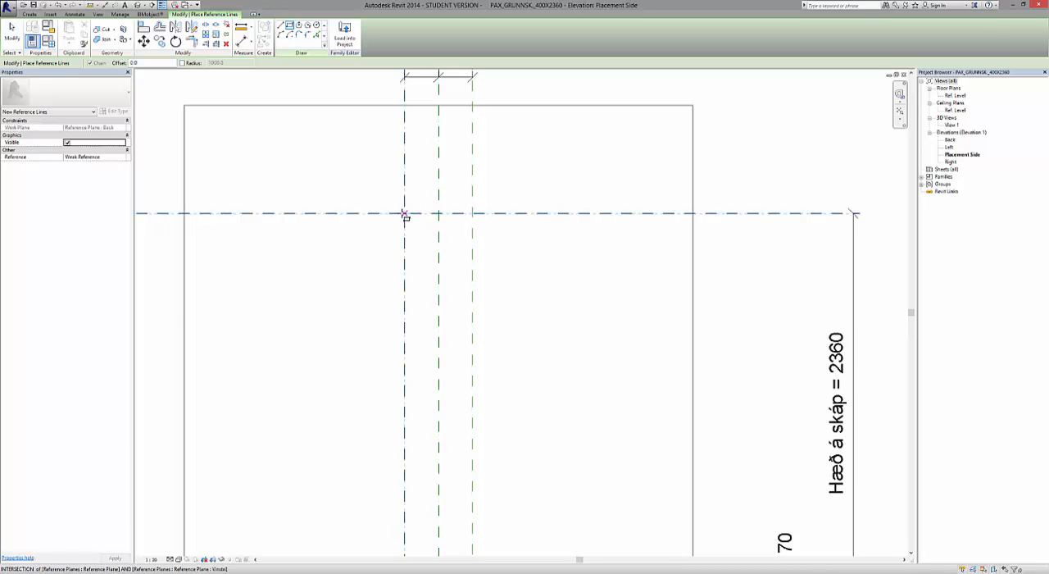
left_click(405, 215)
scroll(427, 243, "down", 4)
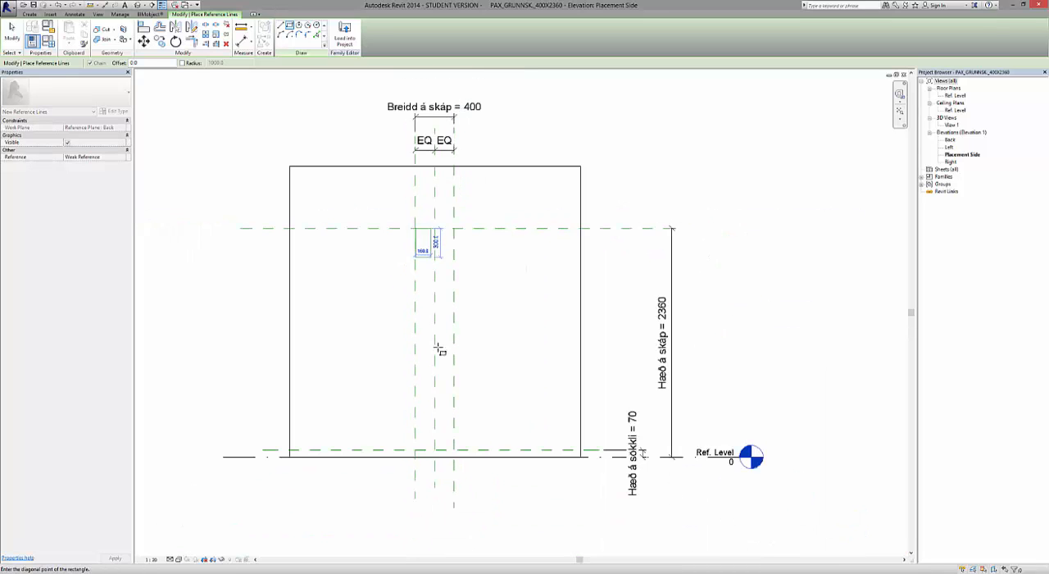
scroll(435, 445, "up", 3)
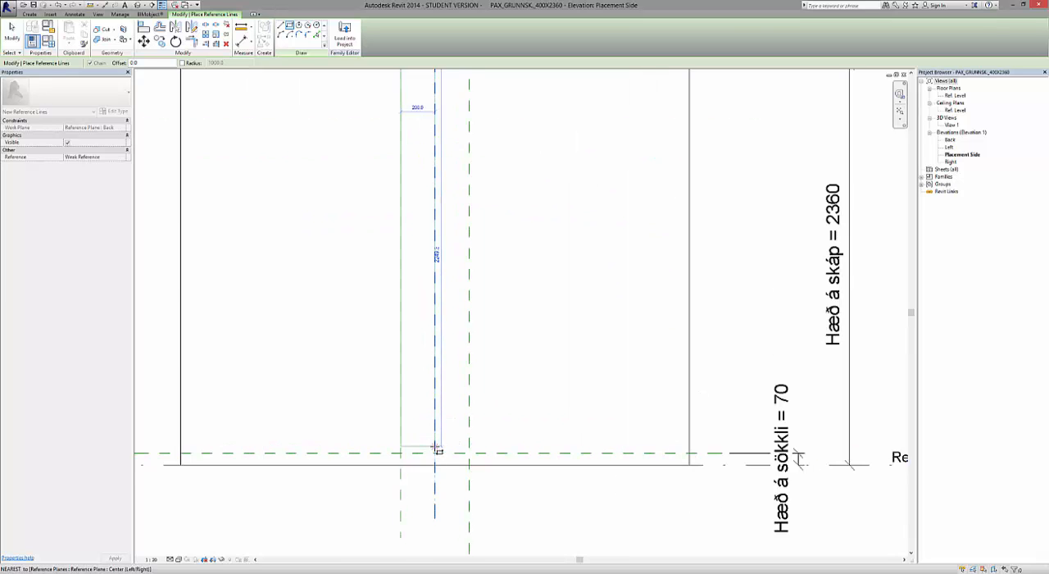
scroll(436, 450, "up", 2)
scroll(435, 451, "up", 2)
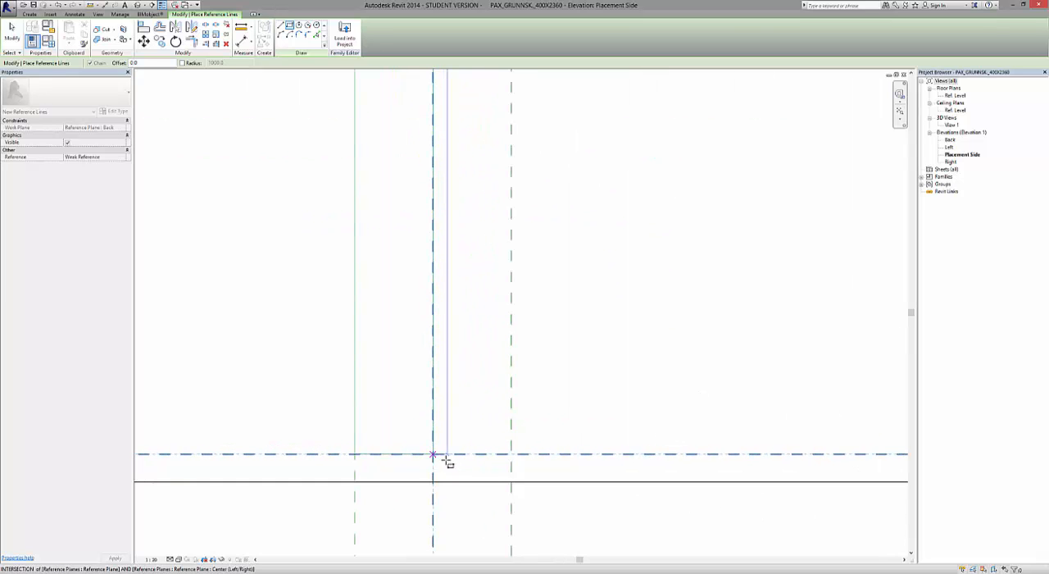
left_click(512, 453)
Lock all four sides of the reference-line rectangle to their reference planes and finish placing reference lines.
scroll(468, 484, "down", 3)
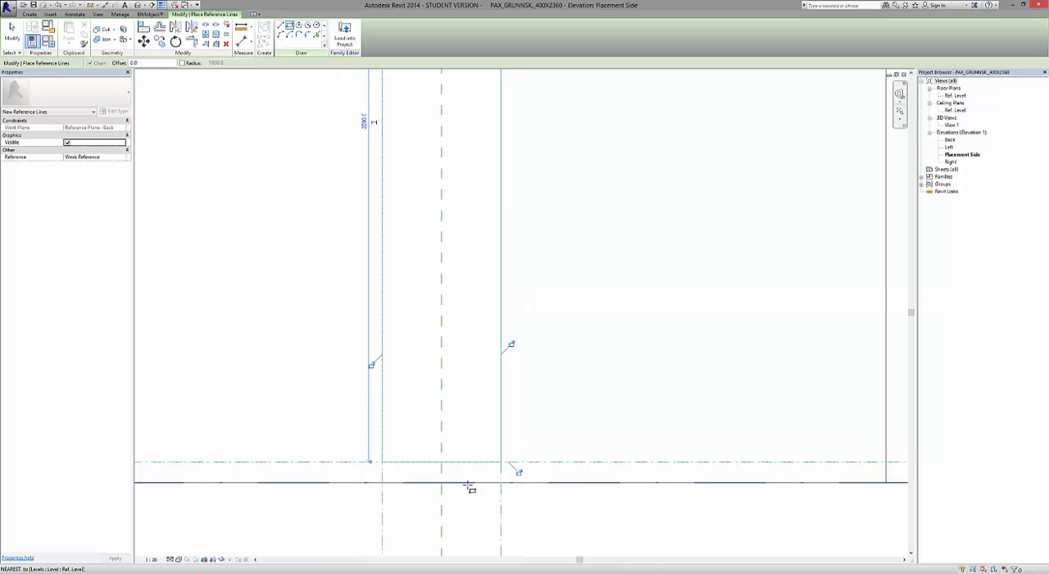
scroll(468, 484, "down", 2)
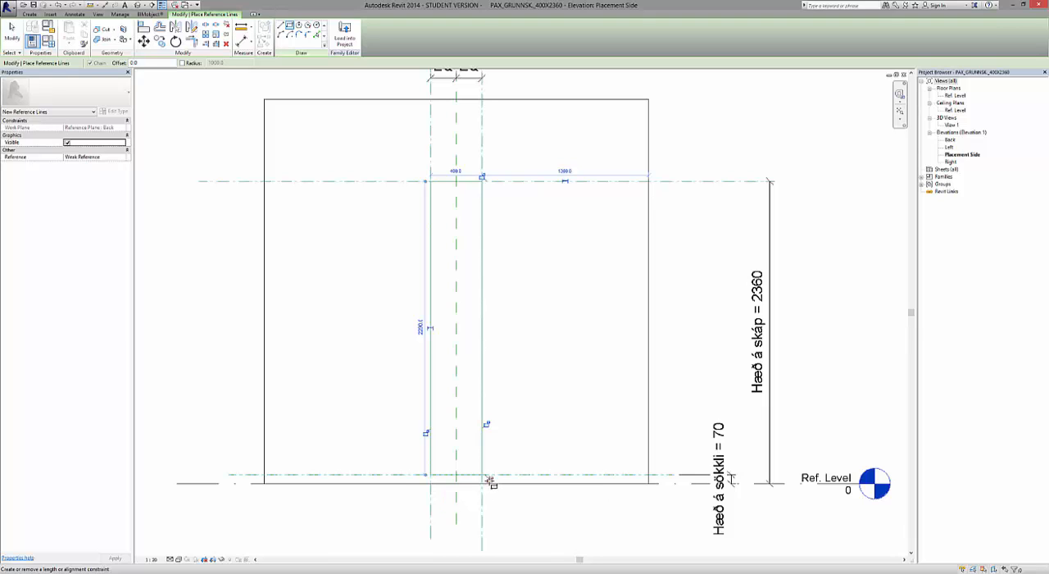
left_click(487, 424)
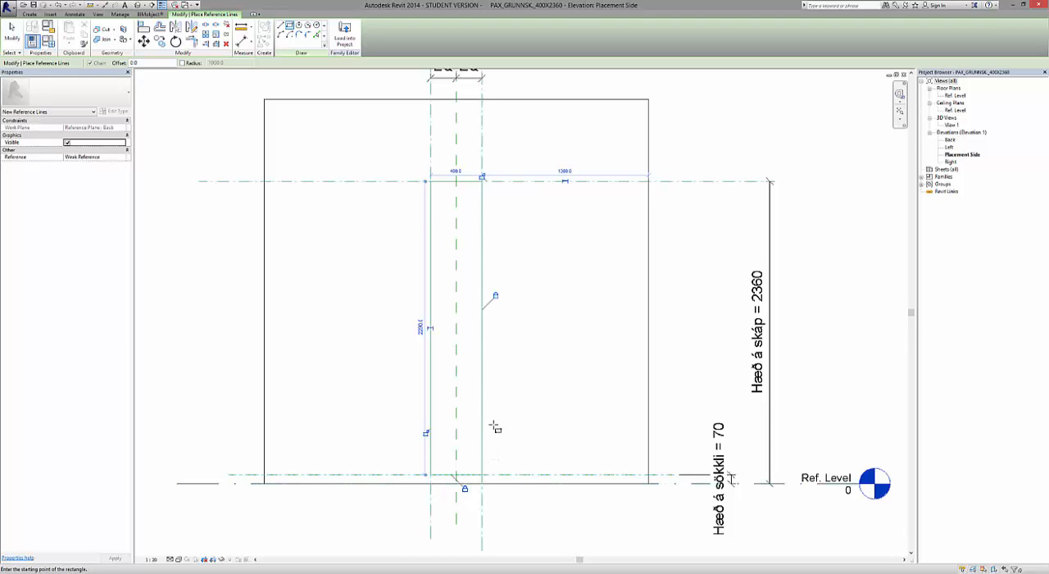
left_click(426, 433)
left_click(483, 178)
left_click(8, 37)
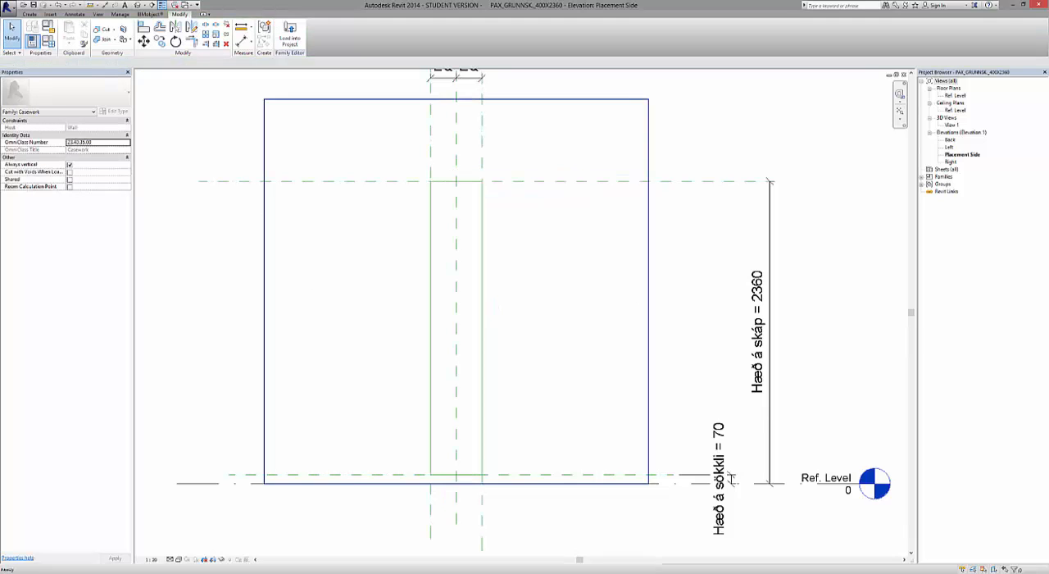
Extend the lower end of the rectangle's left reference line down to the Ref. Level.
scroll(460, 496, "up", 1)
scroll(459, 498, "up", 4)
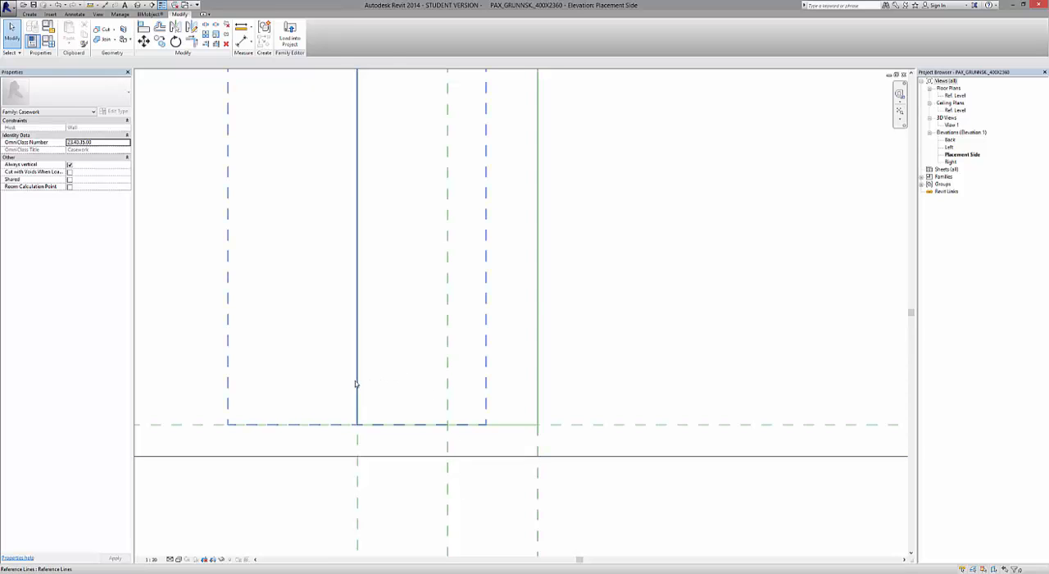
left_click(357, 384)
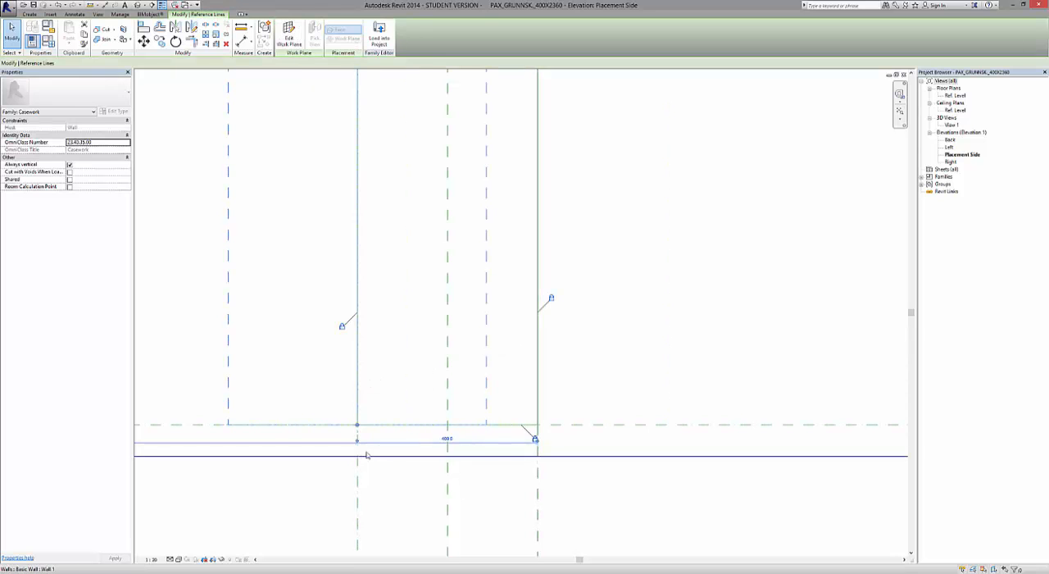
left_click_drag(356, 426, 357, 456)
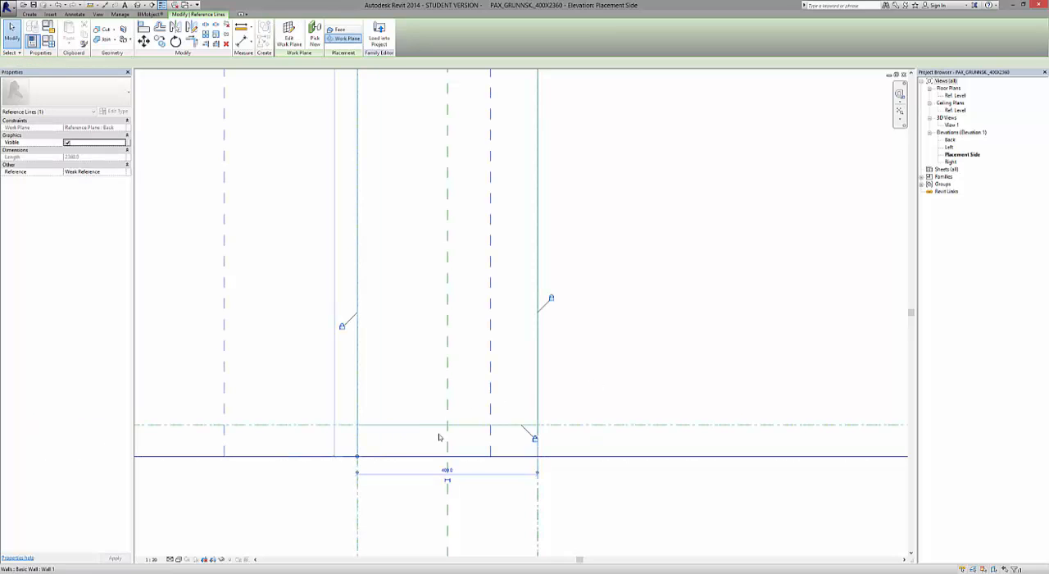
Extend the lower end of the rectangle's right reference line down to the Ref. Level and leave nothing selected.
scroll(439, 436, "down", 5)
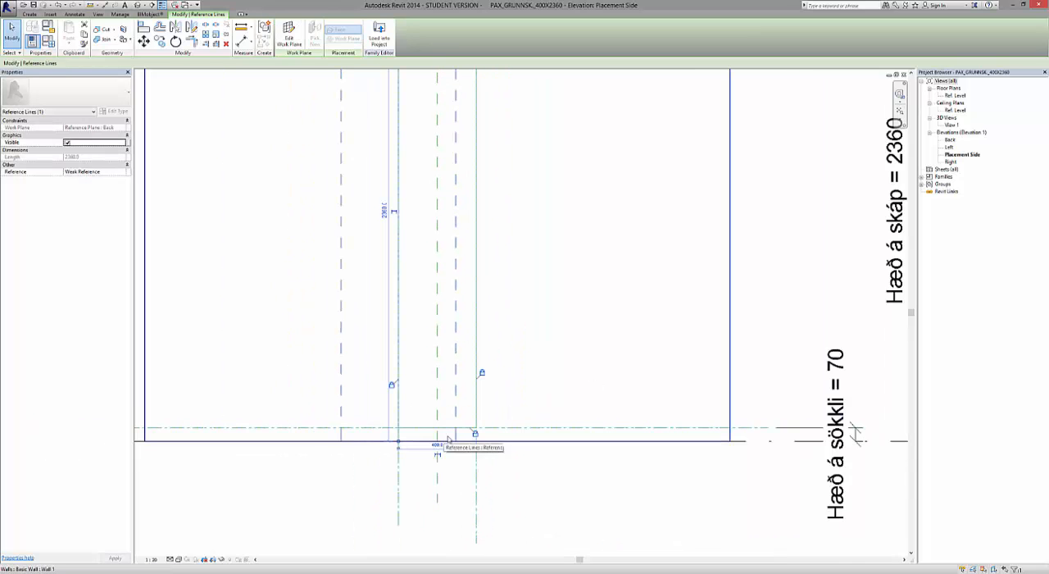
scroll(578, 429, "down", 2)
scroll(495, 448, "up", 5)
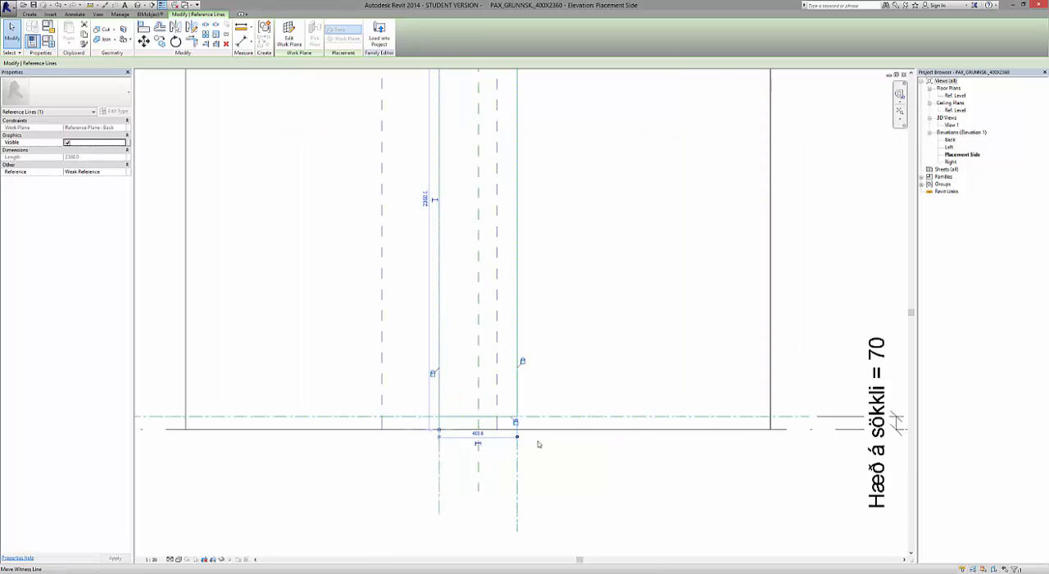
left_click(503, 376)
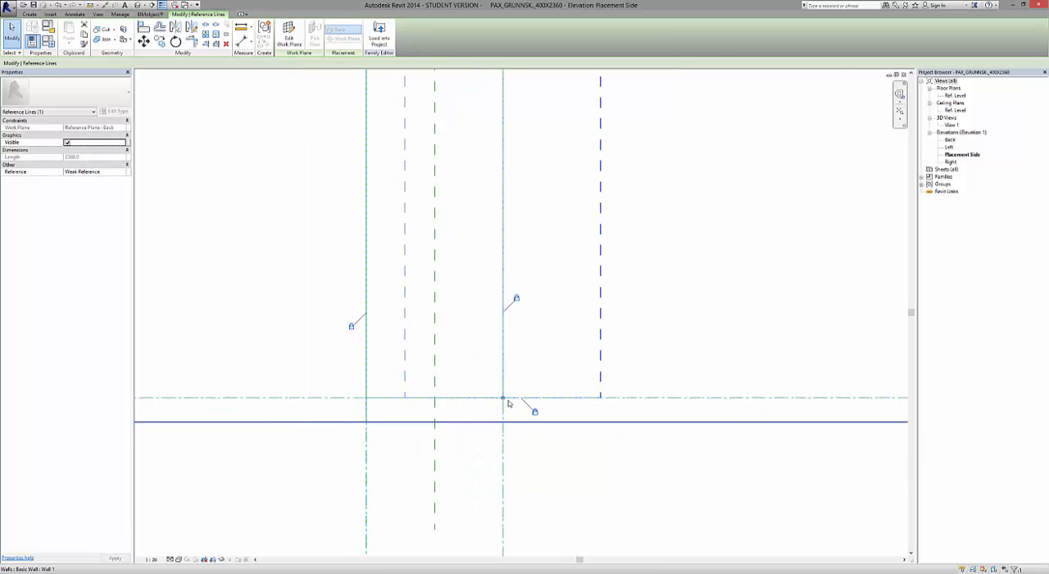
left_click_drag(504, 399, 503, 422)
left_click(551, 469)
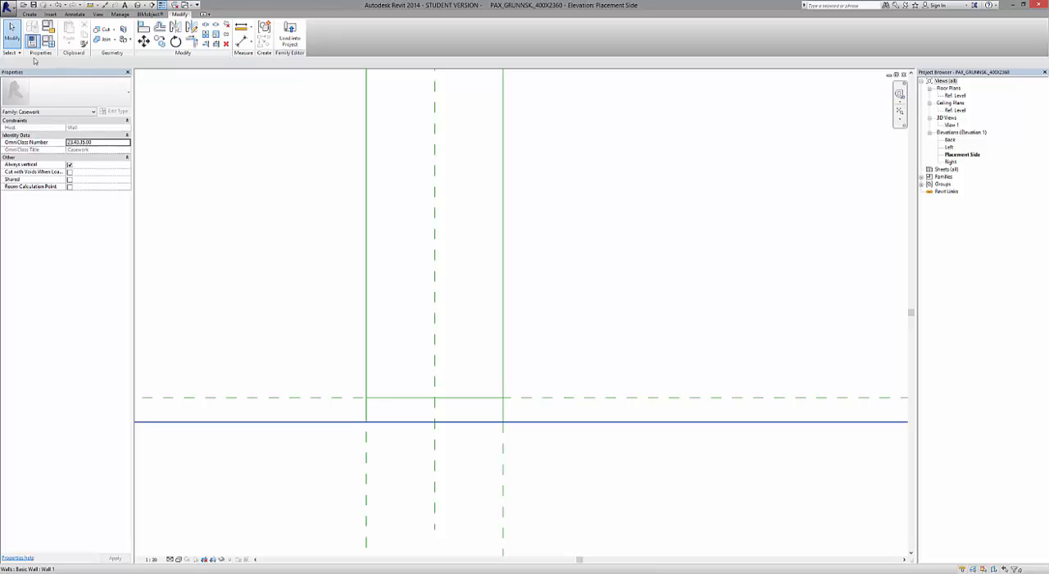
Draw a second reference-line rectangle with a -18 offset inside the first, picking its top-left and lower-right corners.
left_click(28, 15)
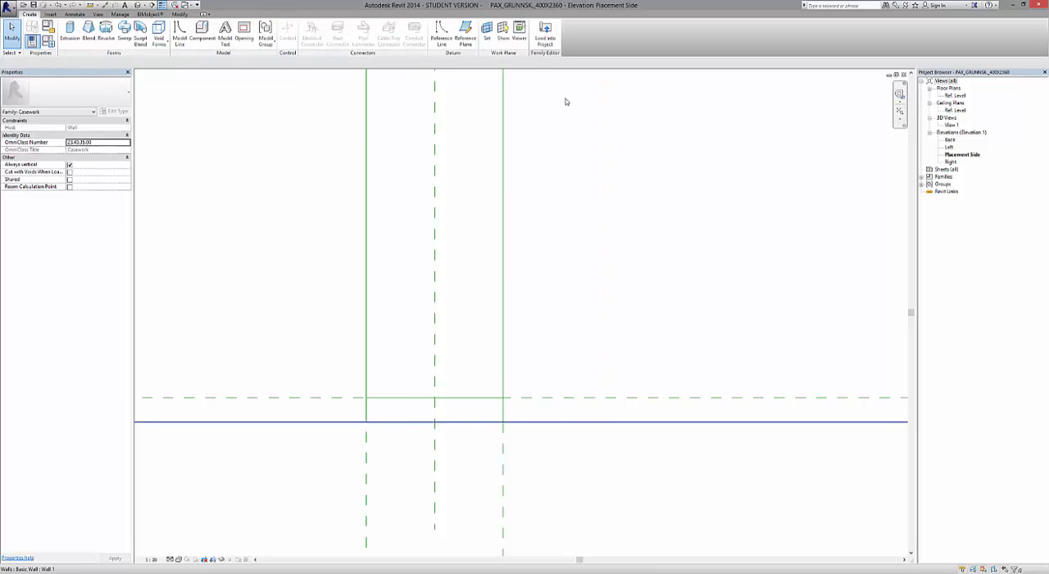
scroll(492, 405, "down", 4)
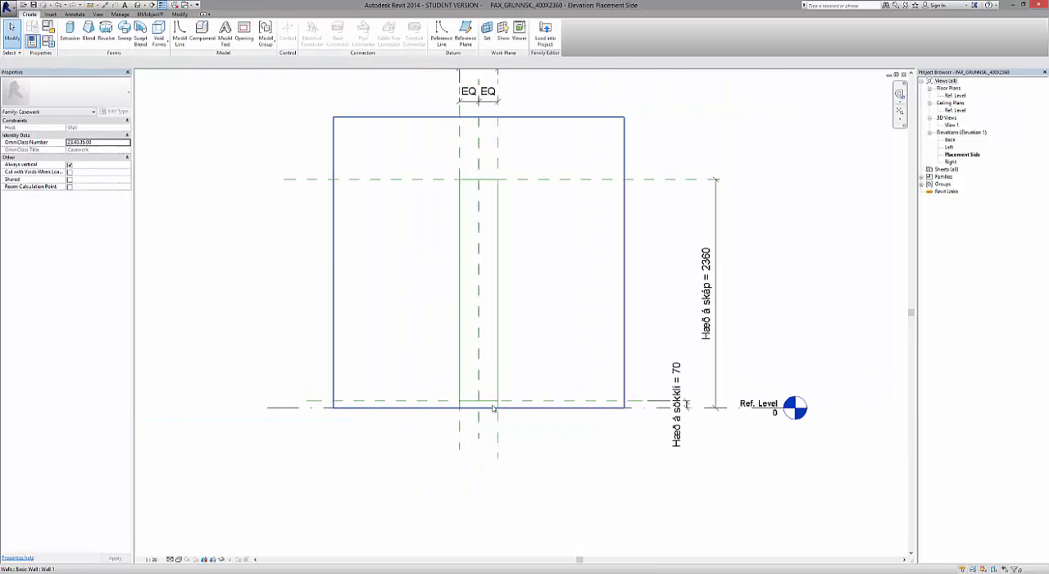
scroll(489, 201, "up", 2)
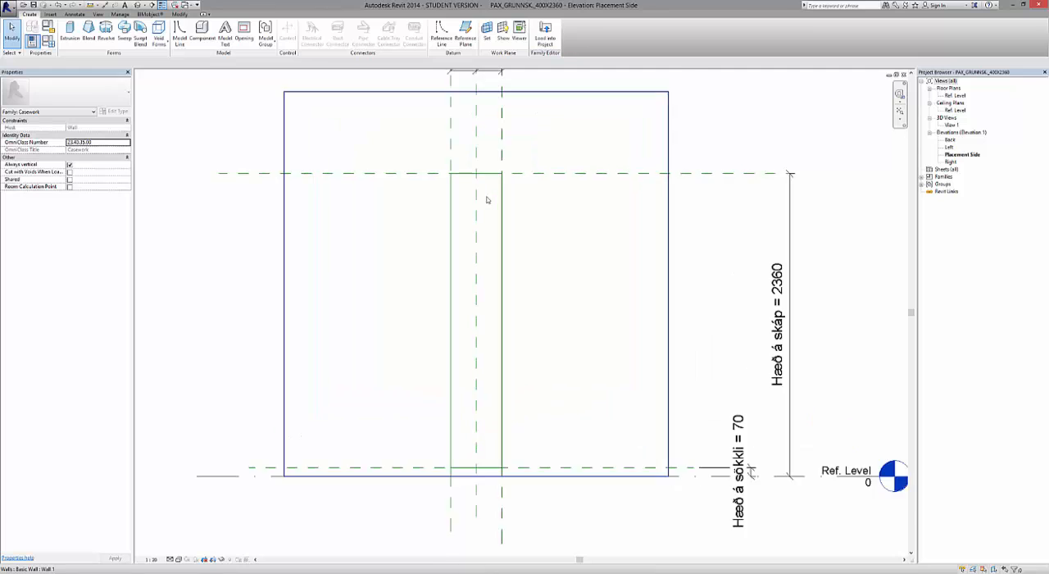
left_click(441, 33)
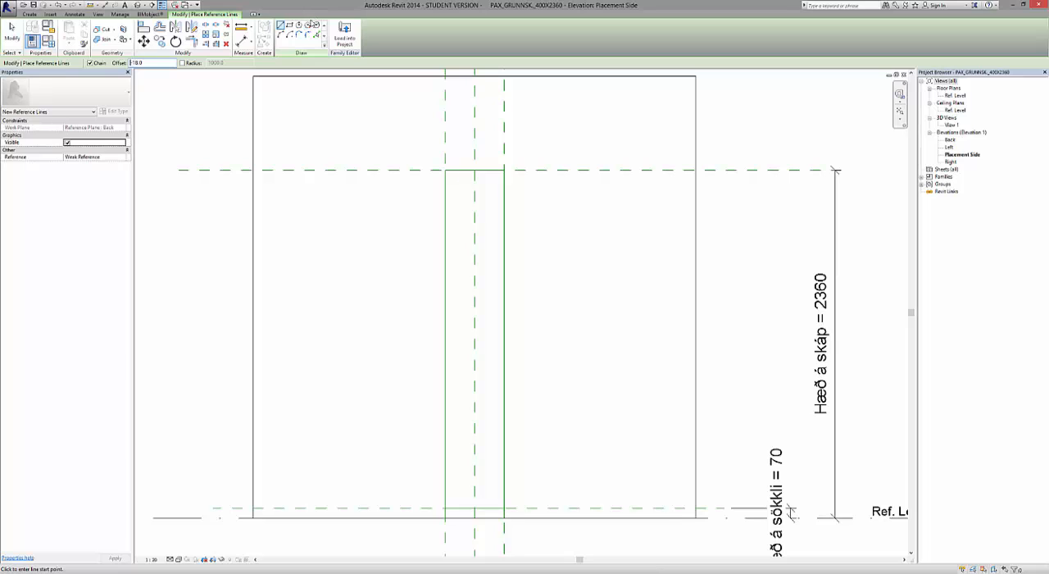
left_click(290, 27)
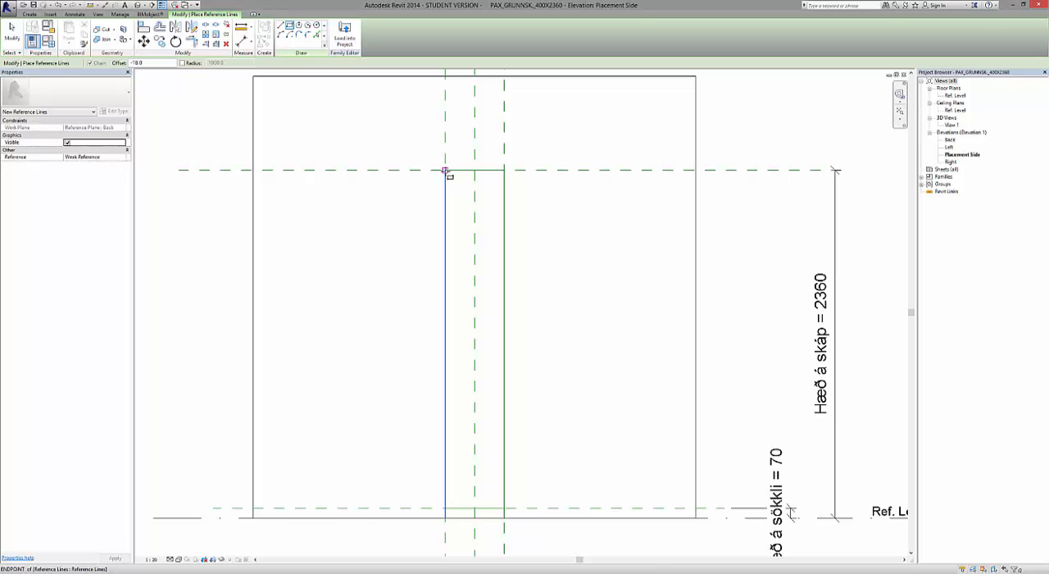
left_click(445, 172)
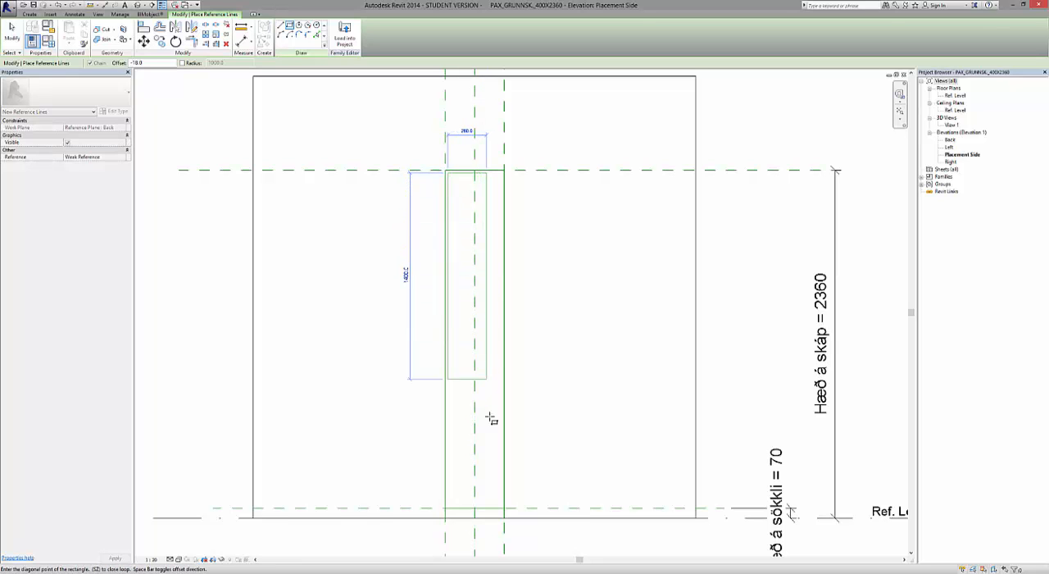
scroll(496, 509, "up", 5)
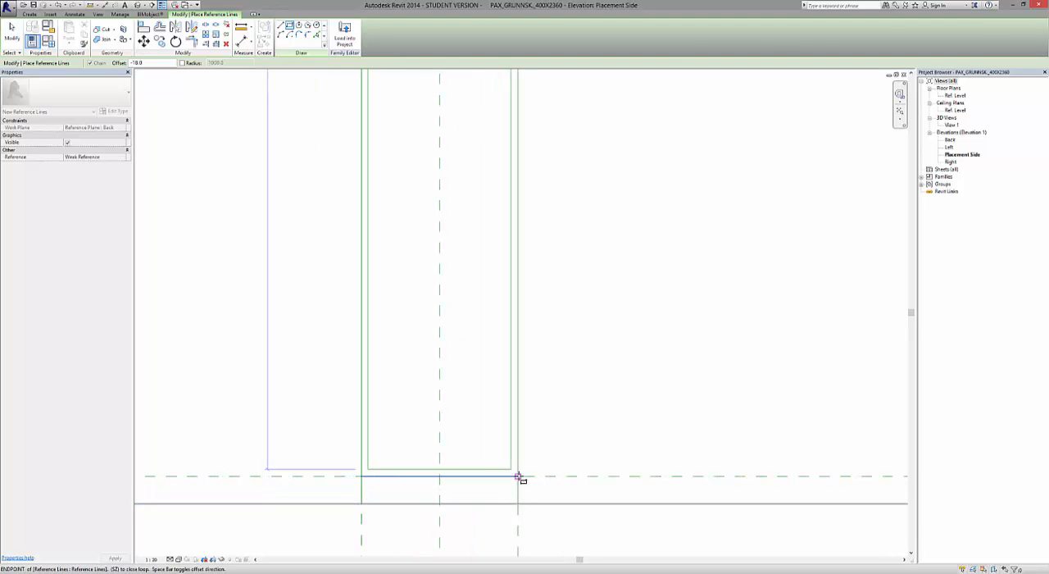
left_click(518, 476)
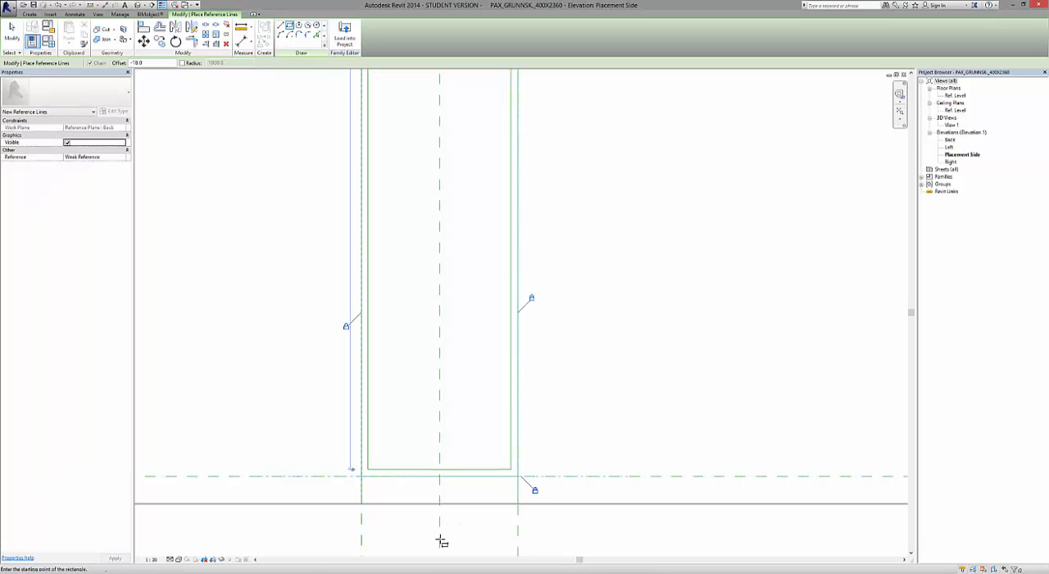
Examine the inner reference-line rectangle and the alignment locks at the plinth and at the cabinet top.
scroll(440, 541, "down", 3)
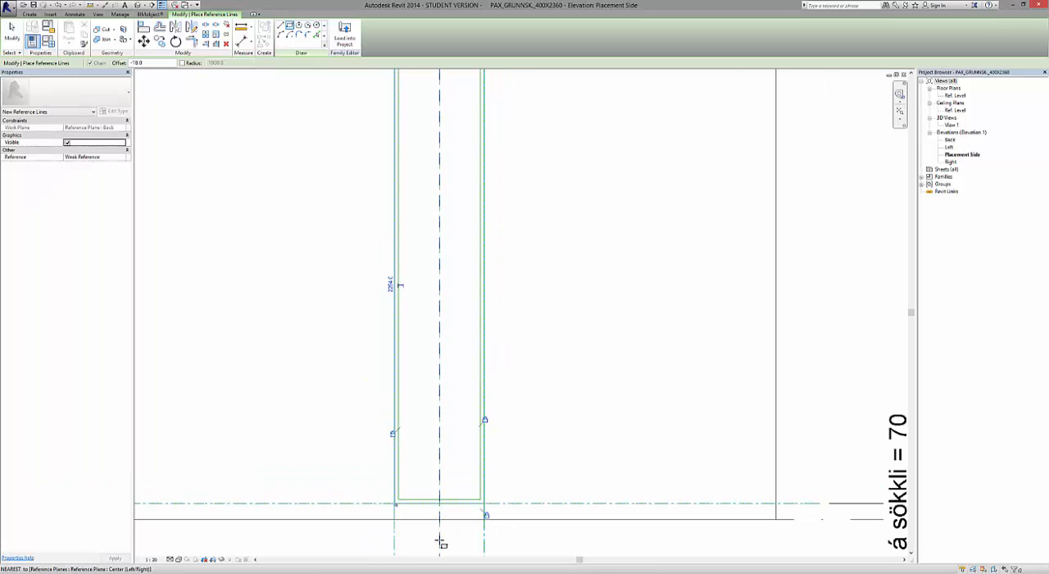
scroll(435, 544, "down", 1)
left_click(393, 435)
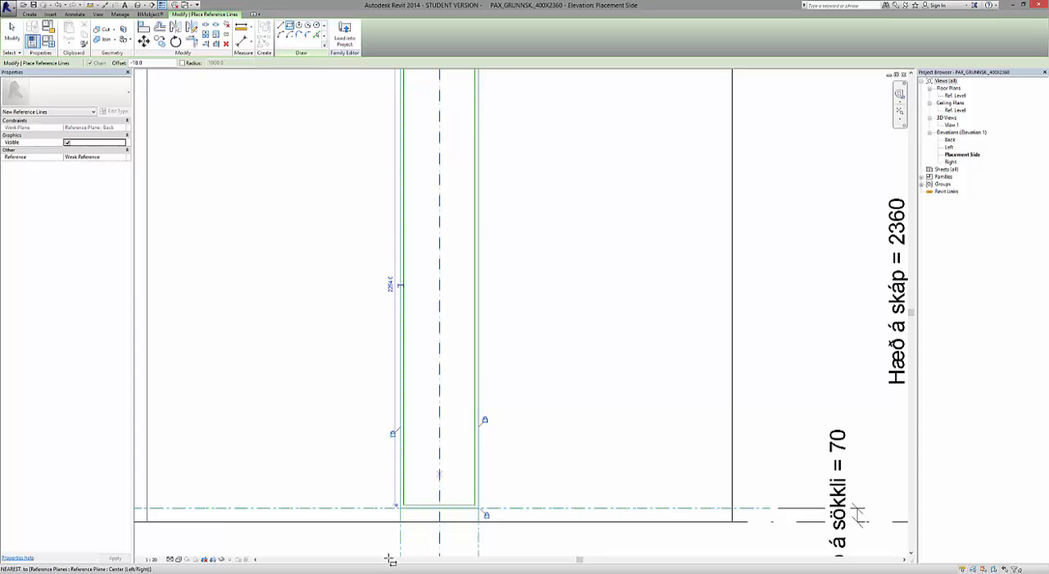
scroll(391, 560, "down", 3)
scroll(398, 492, "up", 1)
scroll(460, 221, "up", 1)
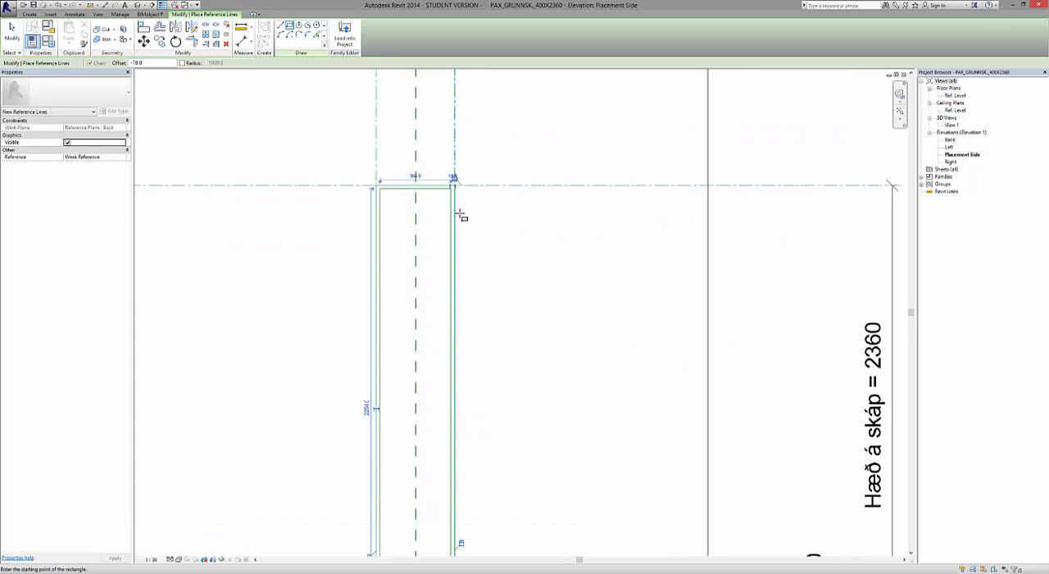
scroll(456, 183, "up", 2)
scroll(453, 192, "down", 5)
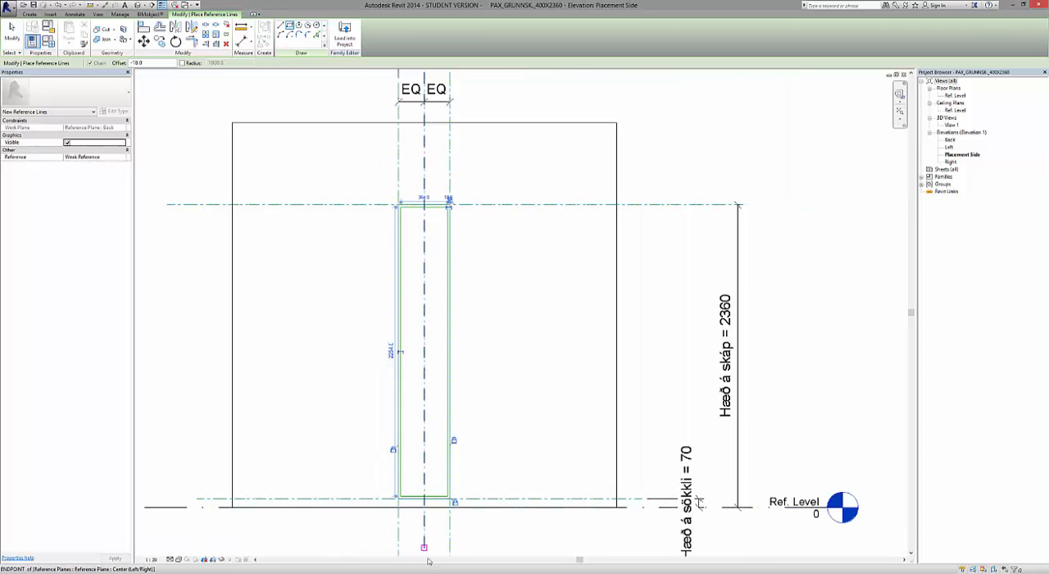
Extend the lower ends of the inner rectangle's left and right reference lines down to the Ref. Level.
scroll(424, 555, "up", 2)
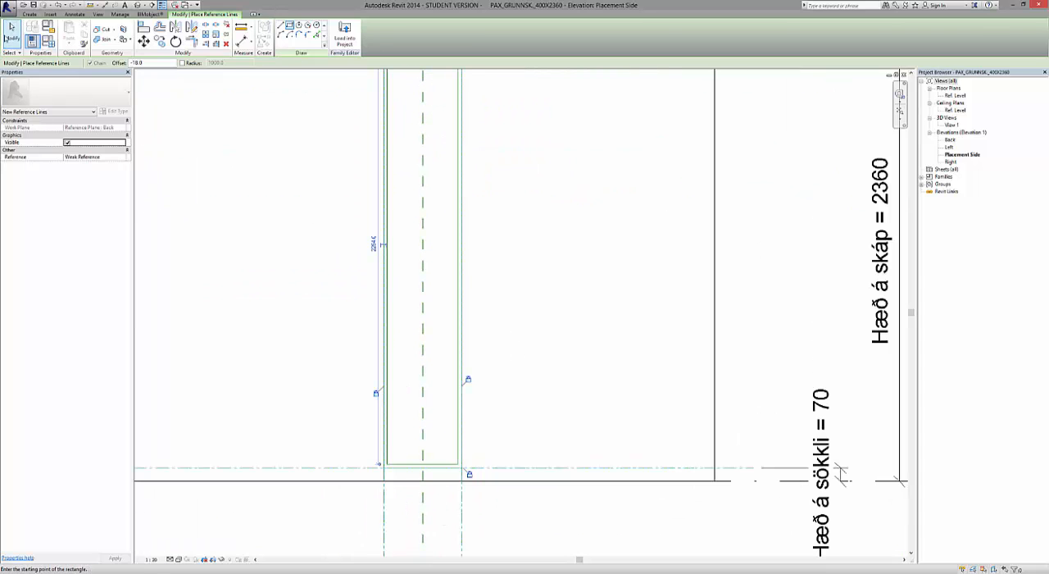
left_click(12, 34)
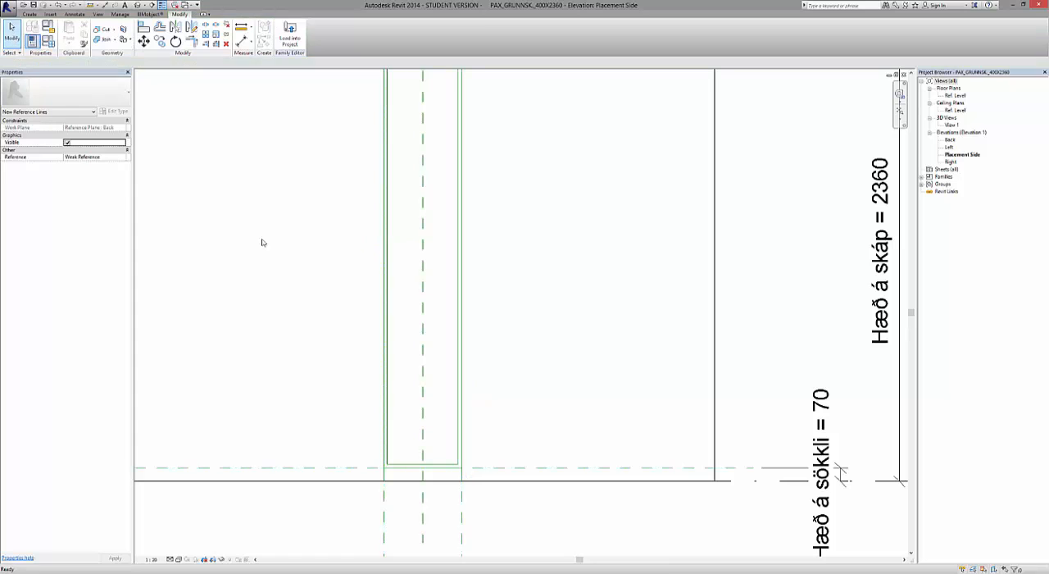
scroll(305, 461, "up", 3)
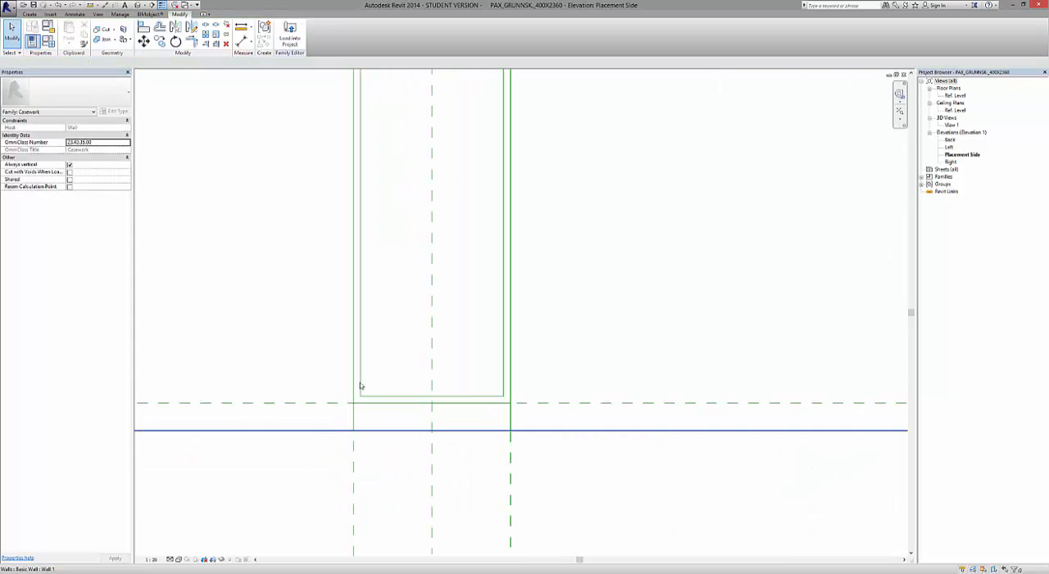
left_click(366, 395)
scroll(364, 399, "up", 4)
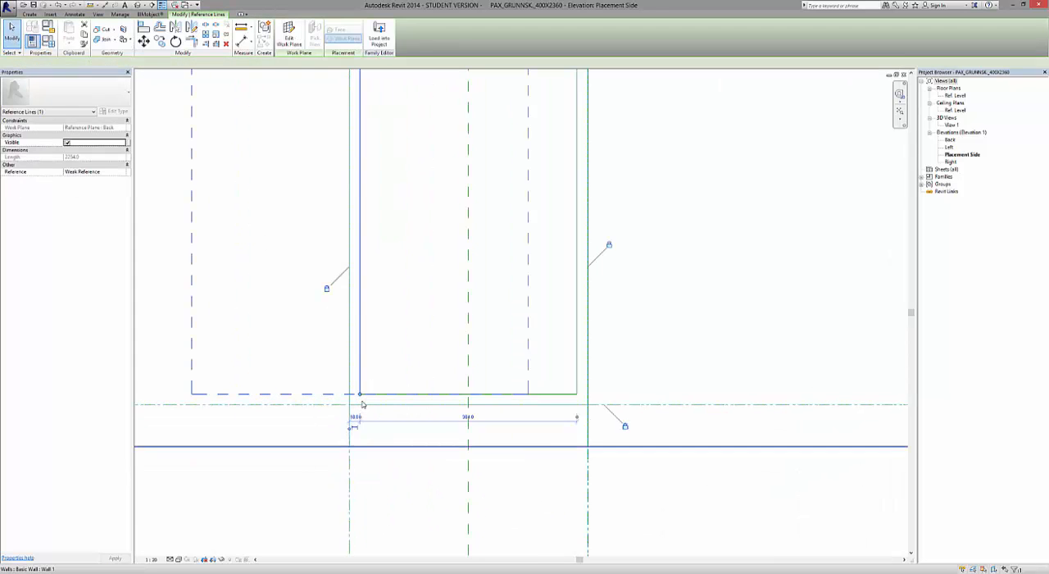
left_click_drag(358, 388, 357, 492)
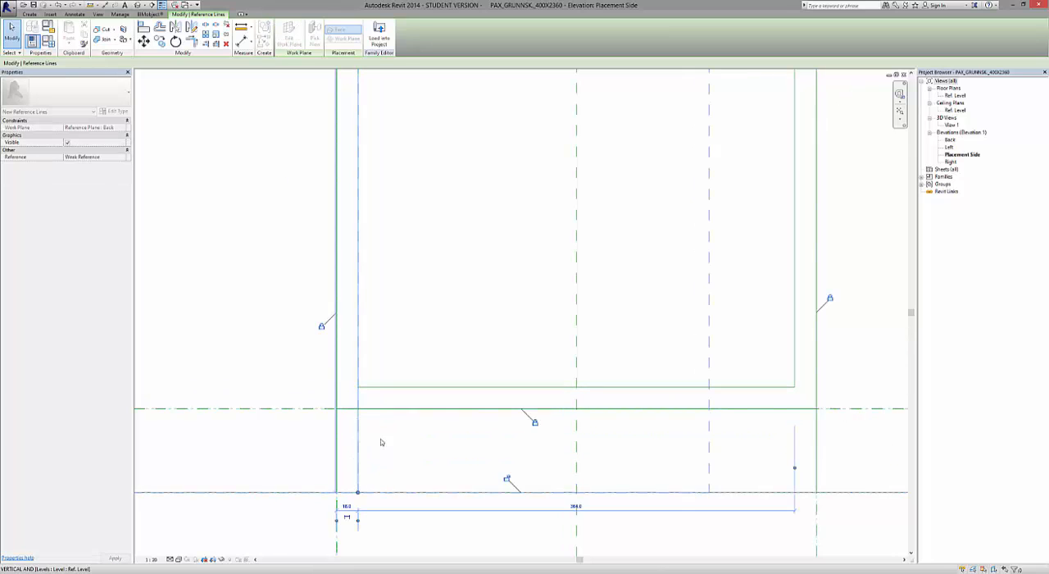
left_click(797, 350)
left_click_drag(795, 387, 794, 492)
Shorten both ends of the outer rectangle's bottom reference line to the inner vertical reference lines and leave nothing selected.
left_click(525, 409)
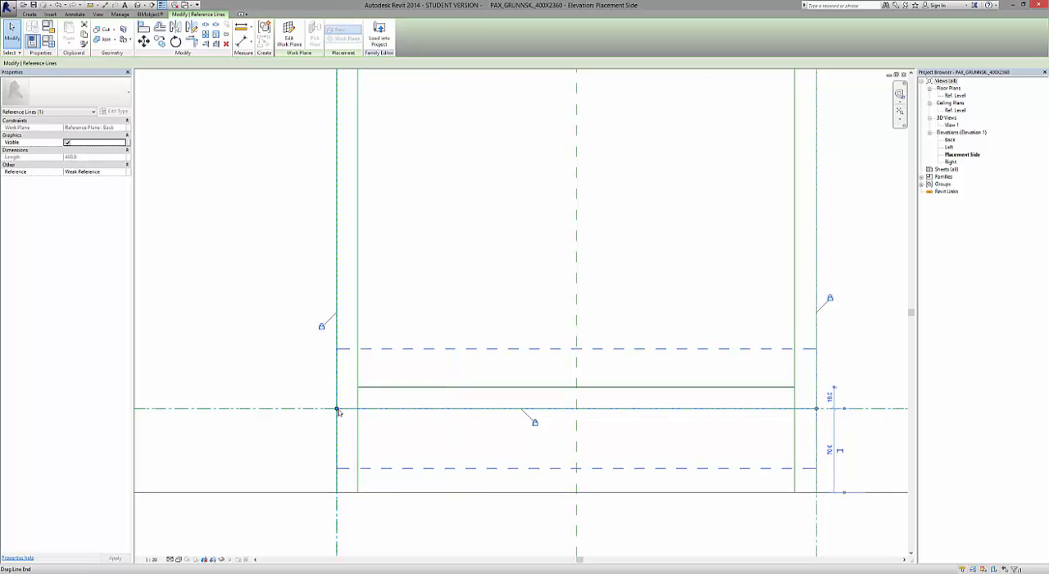
left_click_drag(338, 409, 359, 409)
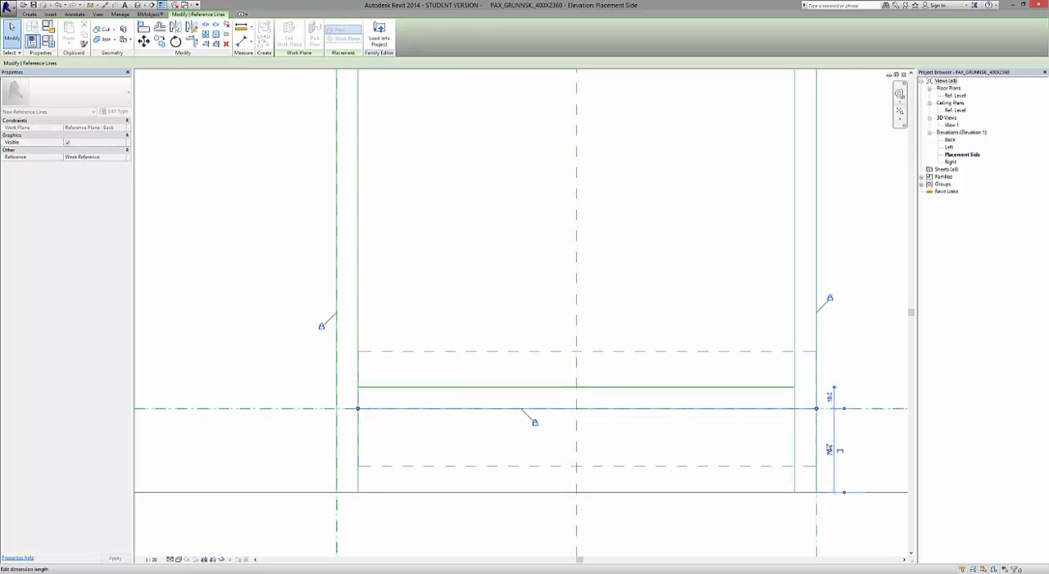
left_click_drag(818, 409, 795, 409)
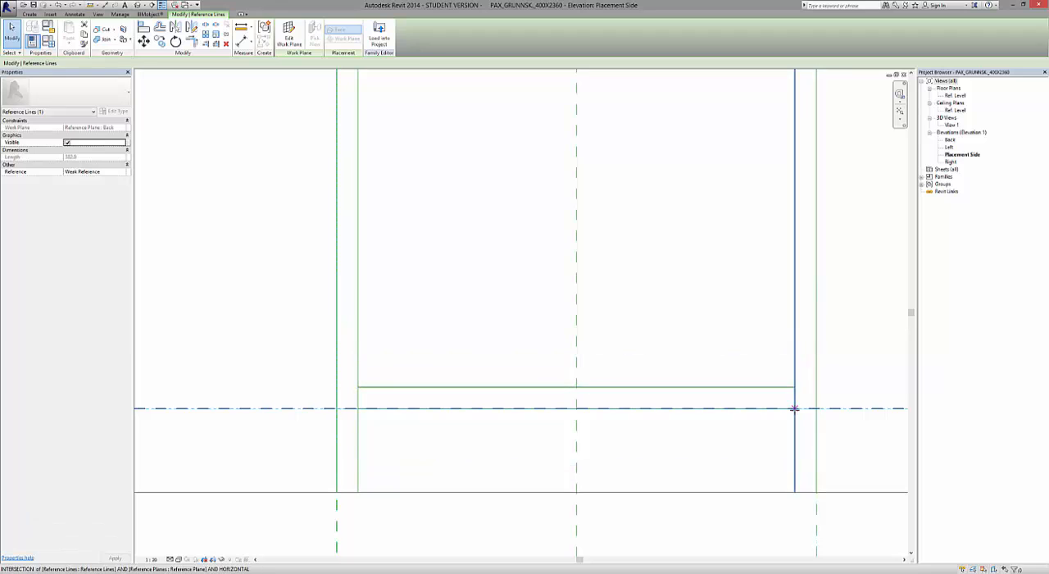
scroll(447, 484, "down", 5)
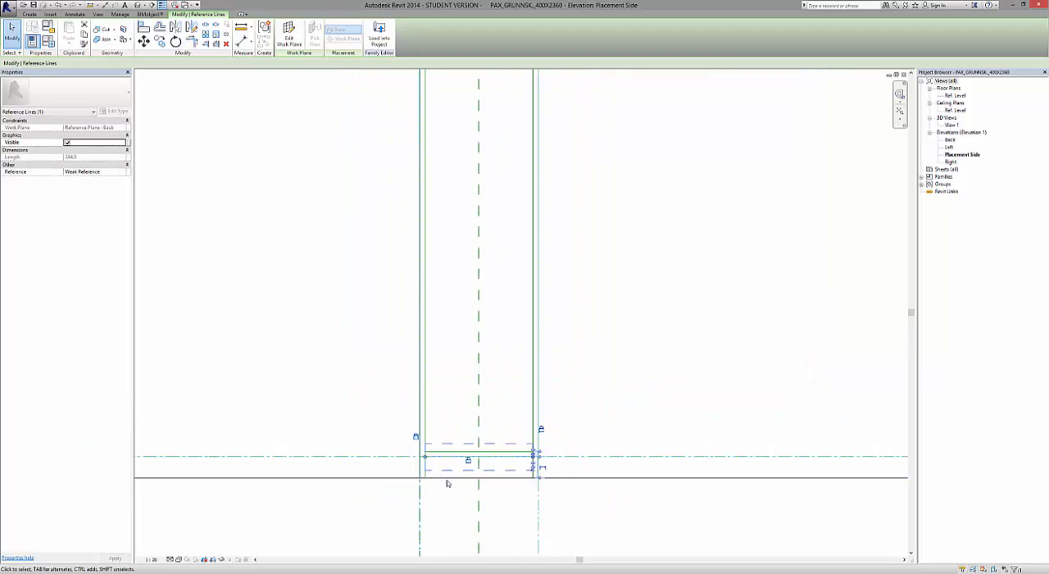
left_click(607, 513)
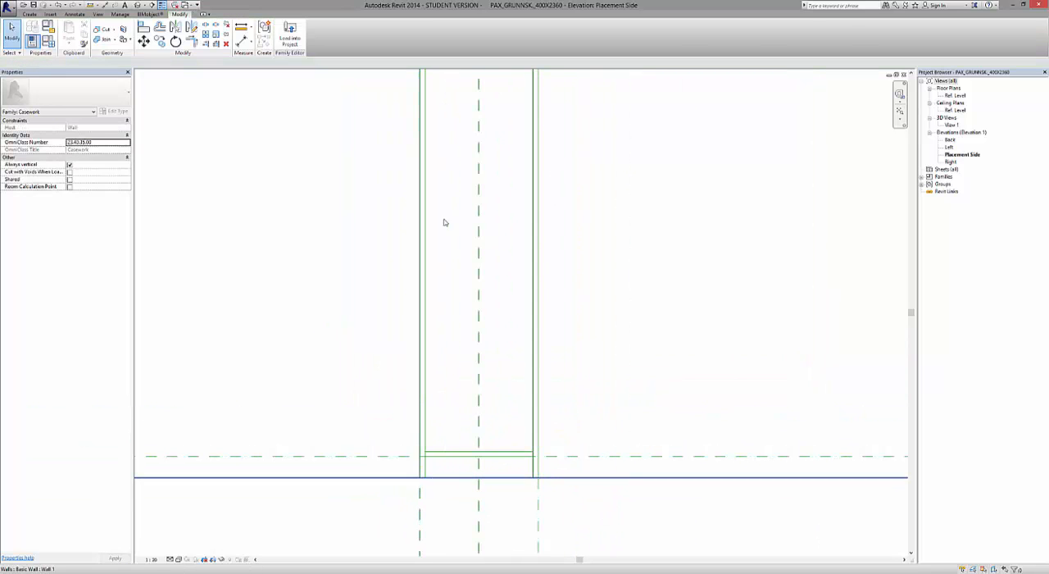
Start a solid extrusion in the Placement Side elevation.
scroll(401, 398, "down", 2)
scroll(401, 399, "down", 3)
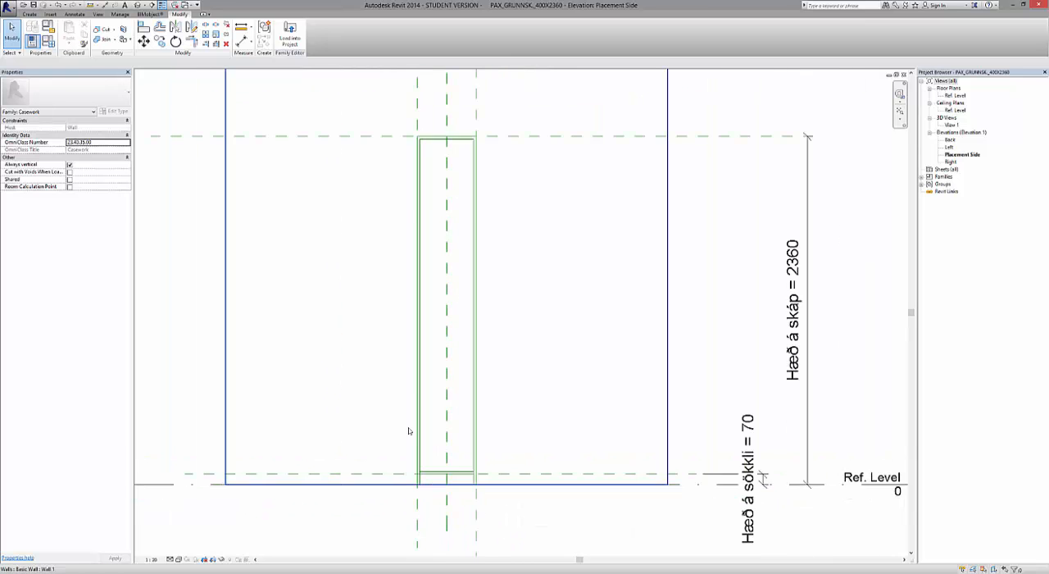
scroll(433, 209, "up", 5)
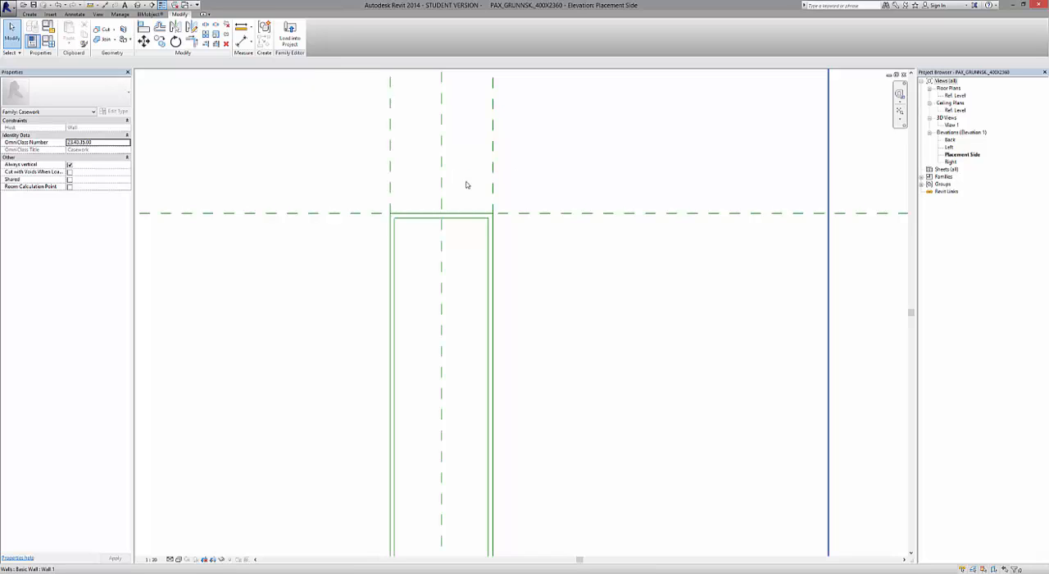
scroll(469, 183, "down", 3)
scroll(477, 333, "down", 3)
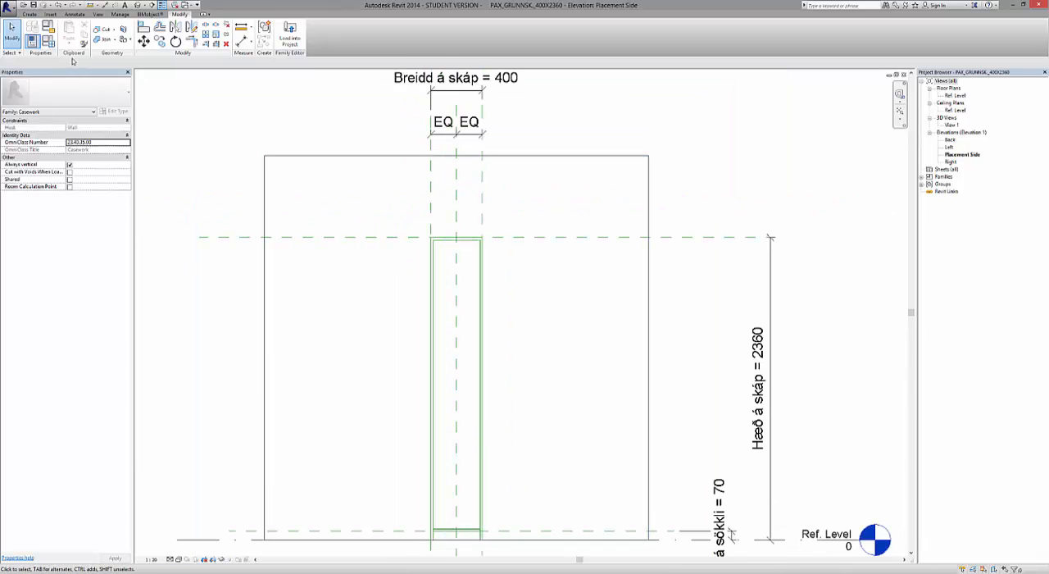
left_click(29, 15)
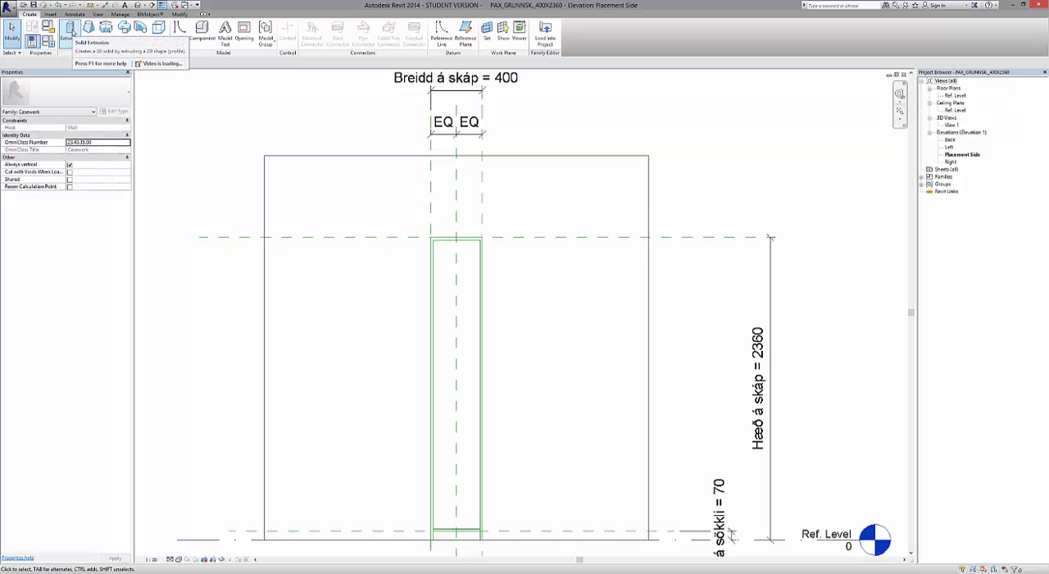
left_click(71, 31)
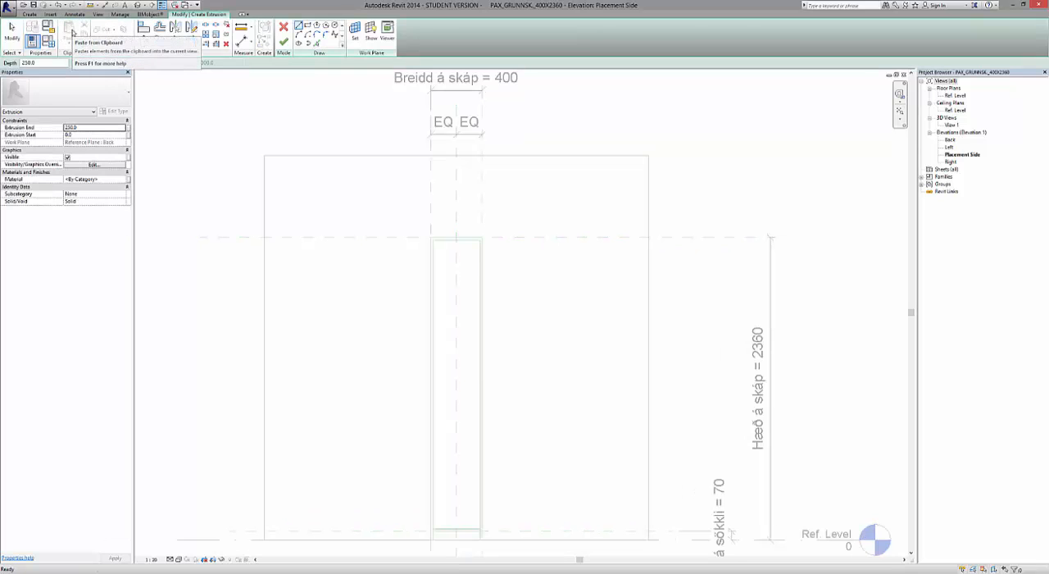
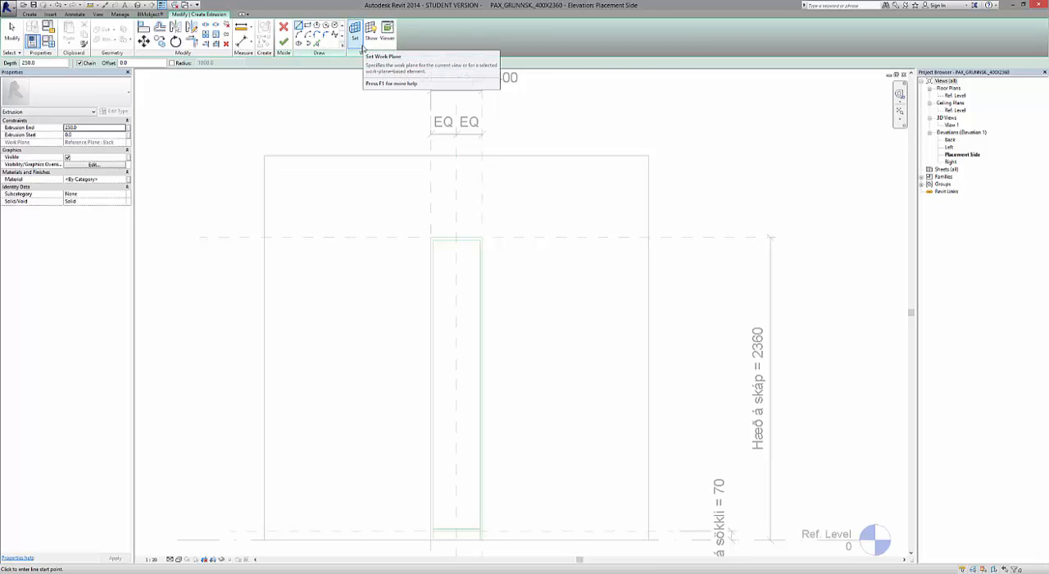
Confirm Reference Plane : Back as the work plane for the extrusion.
left_click(362, 48)
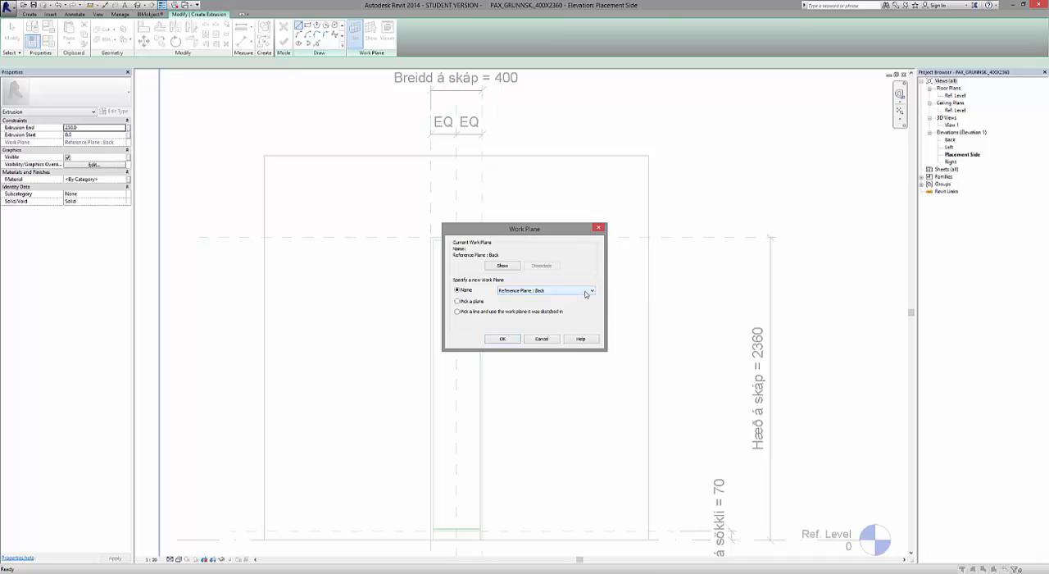
left_click(501, 339)
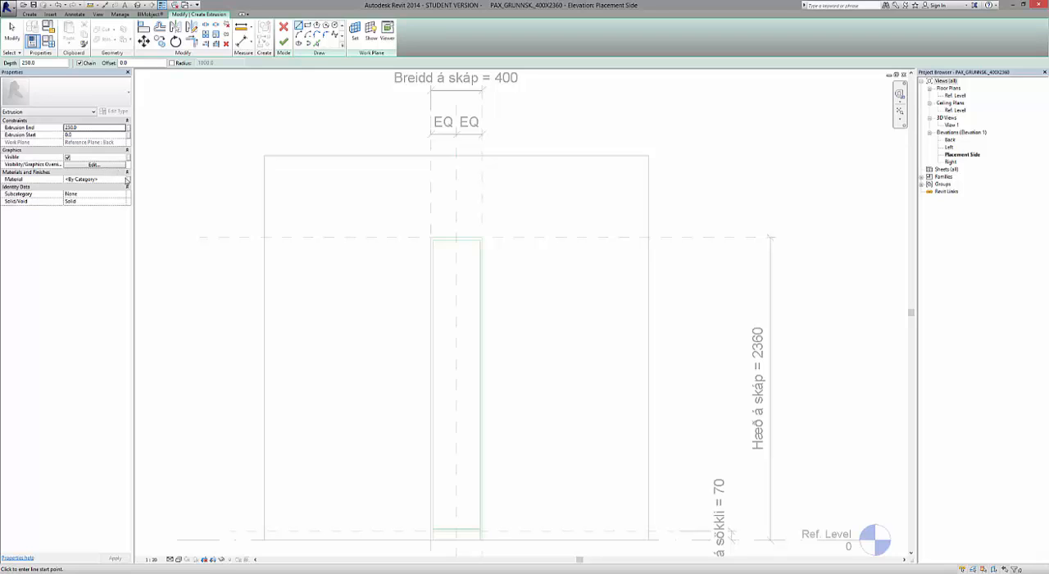
Duplicate the Default material from the extrusion's material setting and name the copy Spónalögð plata.
left_click(127, 182)
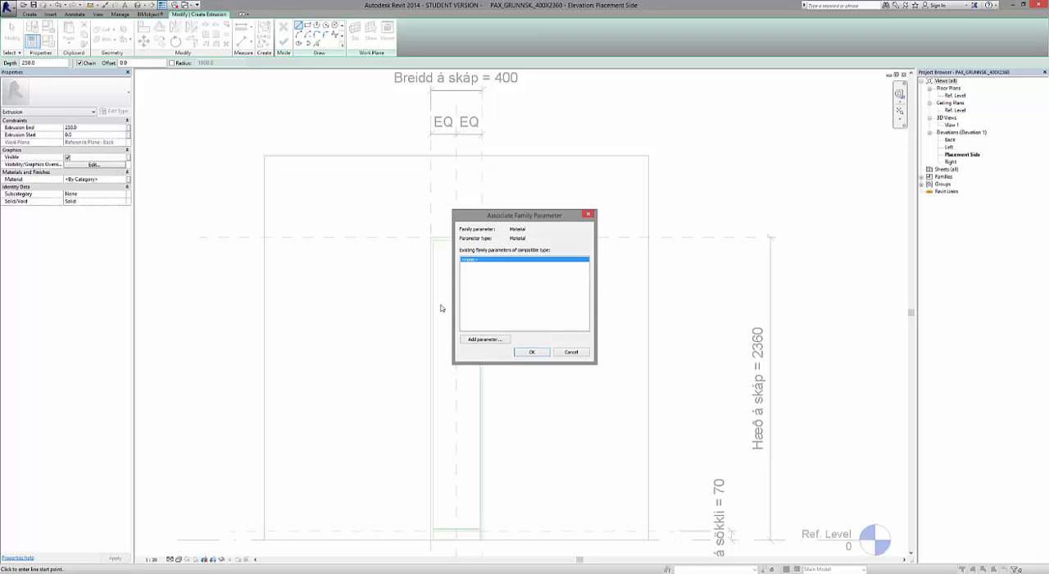
left_click(571, 352)
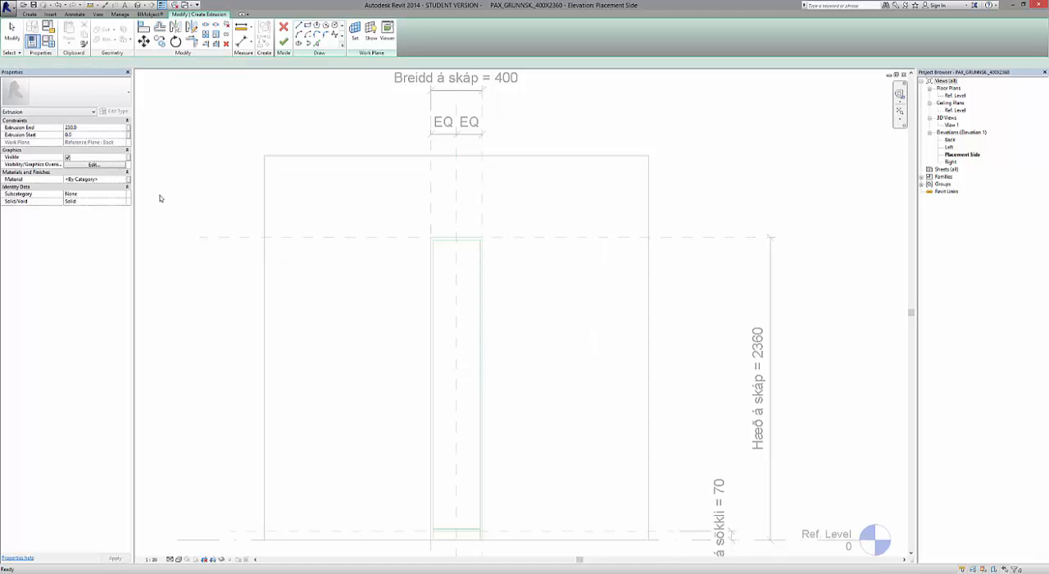
left_click(120, 182)
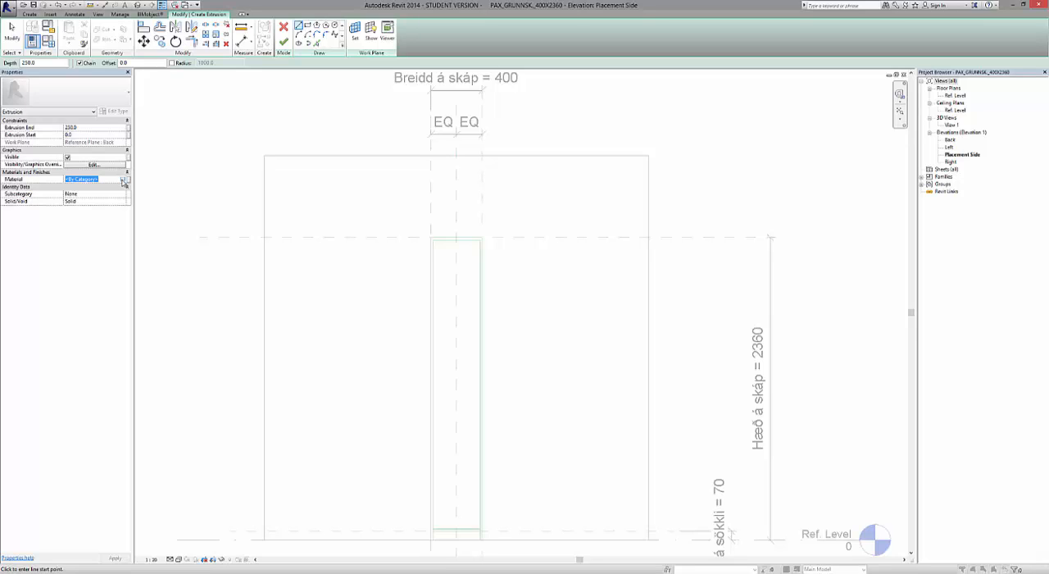
left_click(123, 180)
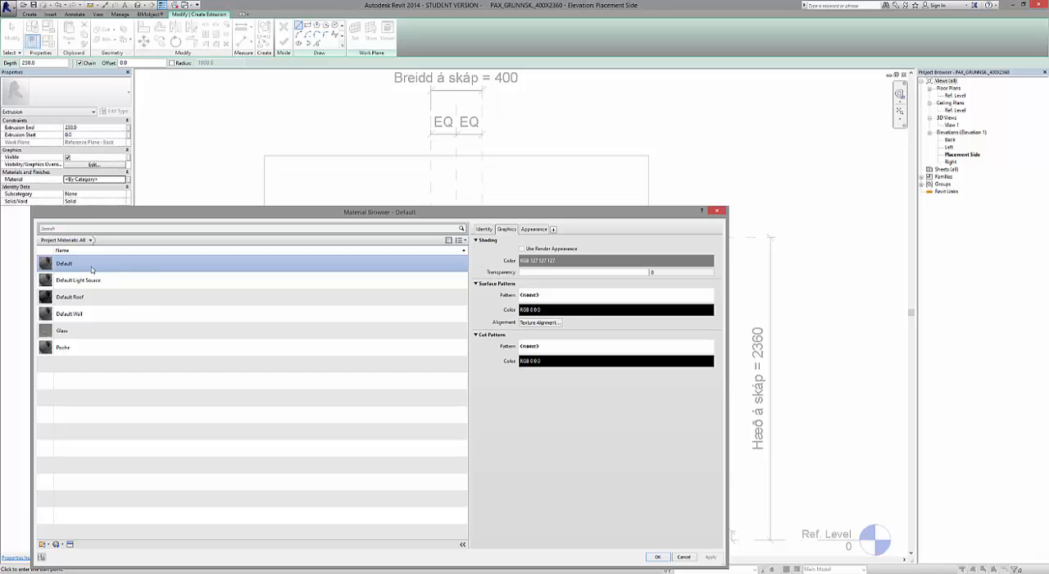
right_click(92, 269)
left_click(108, 280)
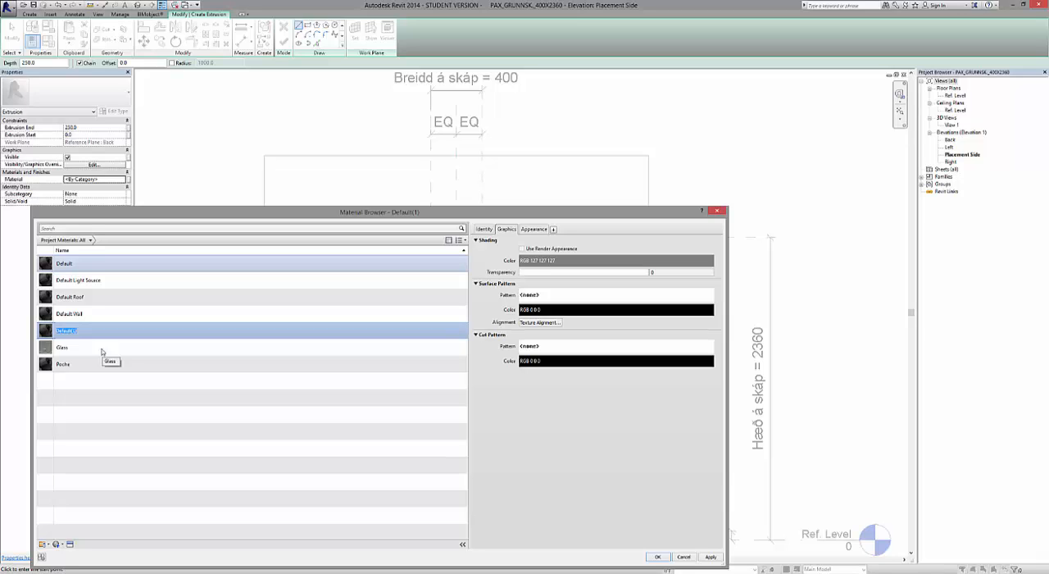
type("Spónalögð plata")
left_click(100, 350)
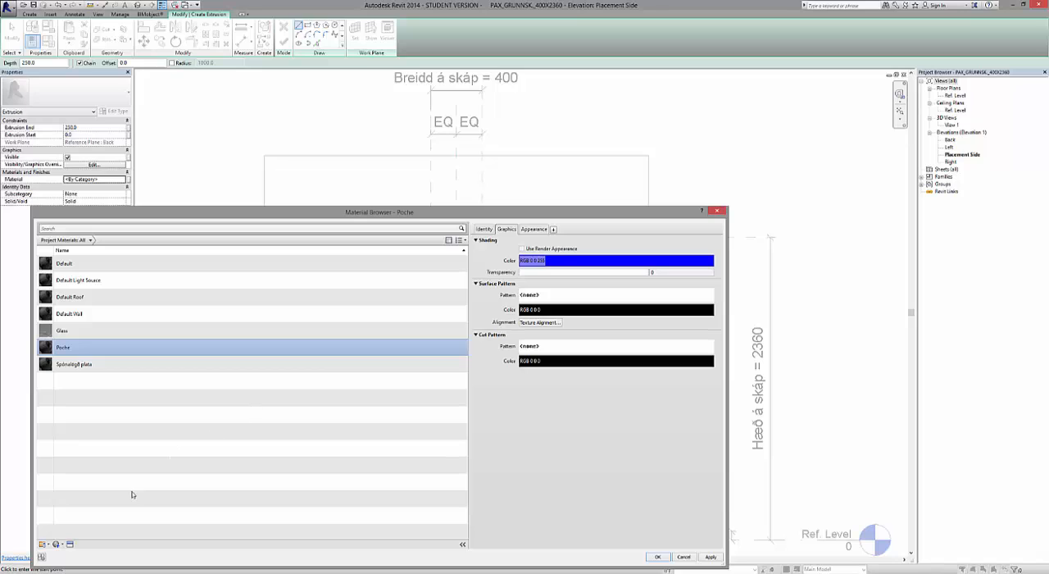
Replace the Poche material's appearance with the Ash Door wood asset and assign Poche to the extrusion.
left_click(70, 545)
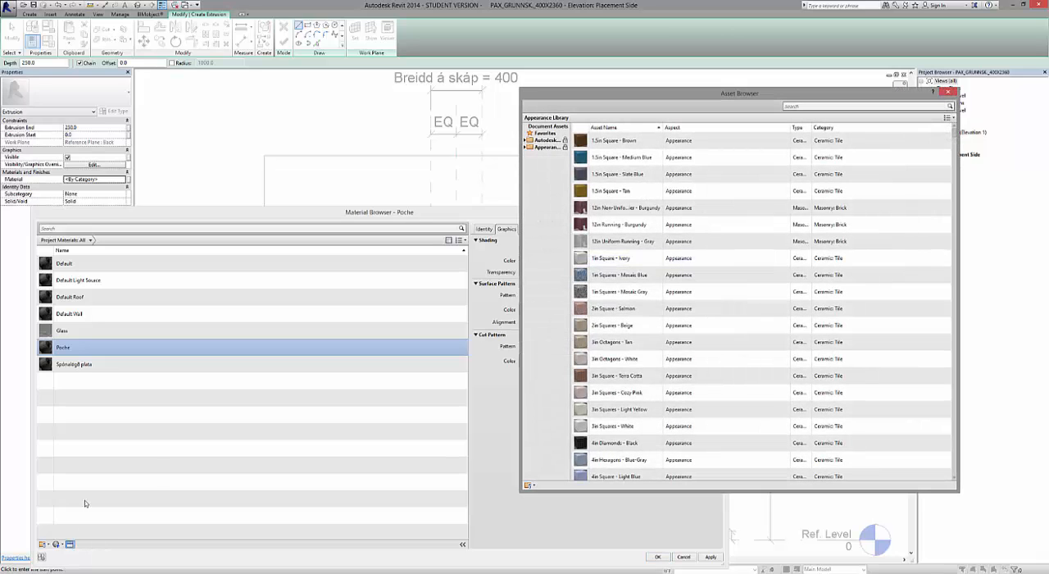
left_click(526, 147)
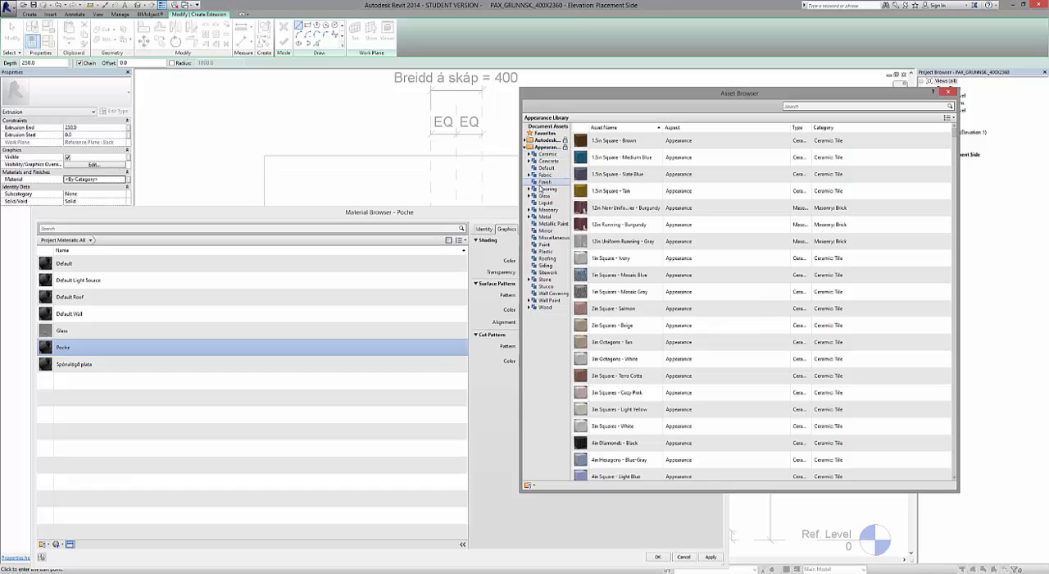
left_click(548, 308)
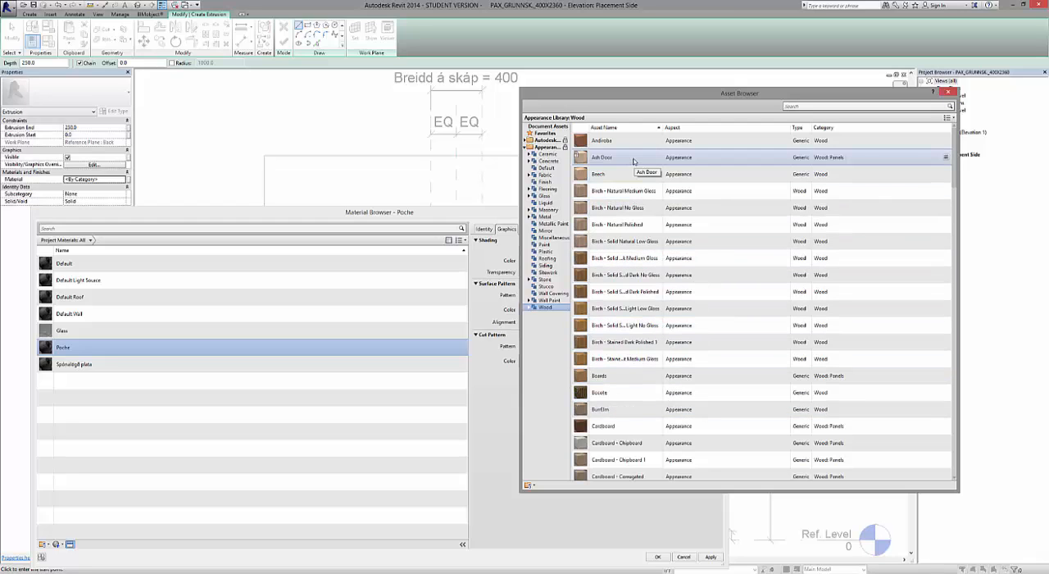
left_click(946, 156)
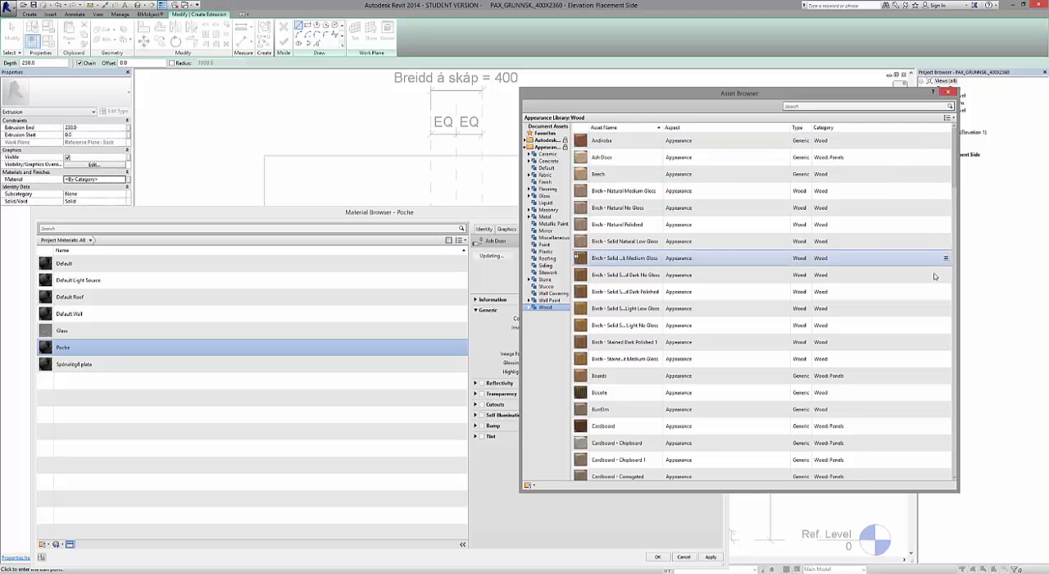
left_click(948, 92)
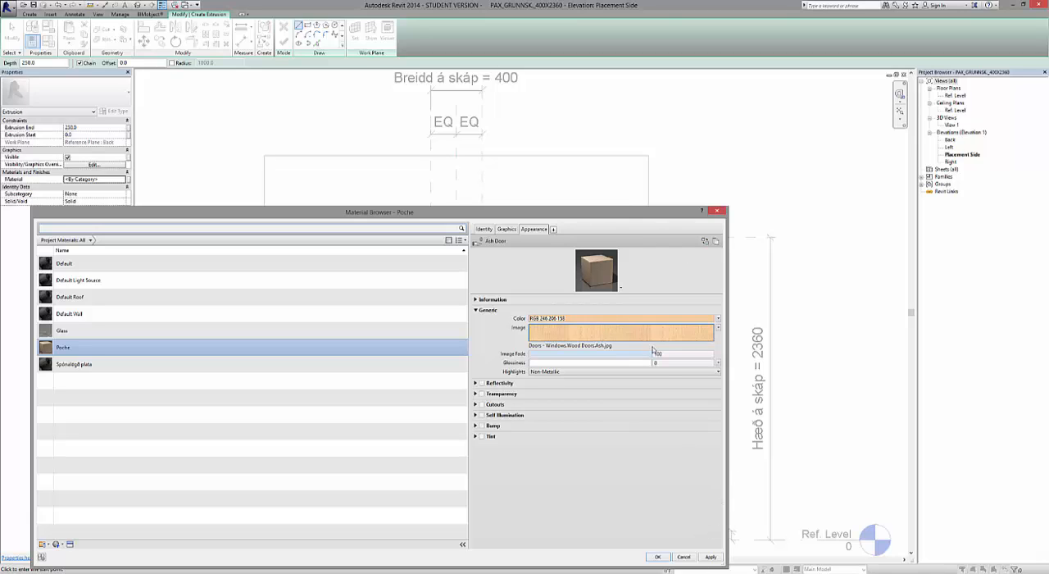
left_click(713, 557)
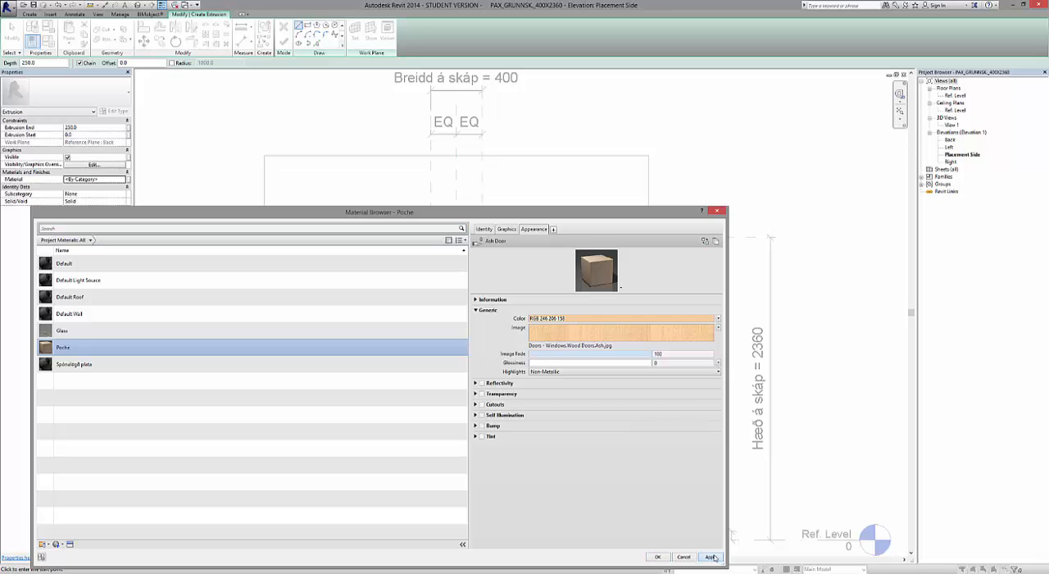
left_click(657, 557)
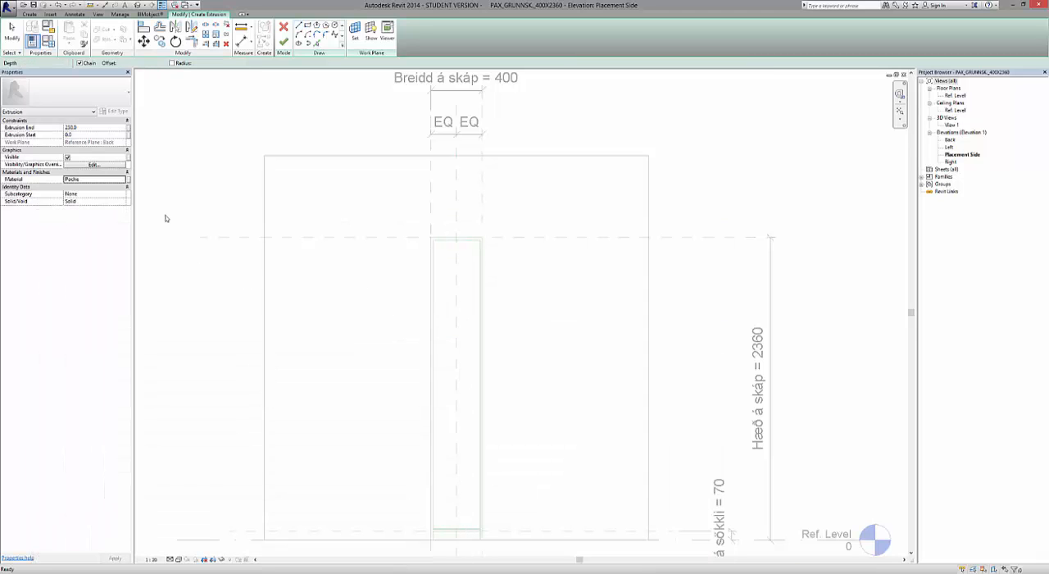
Set the extrusion end to 580 and sketch the left side panel's rectangle between the outer and inner reference lines, from cabinet top to Ref. Level.
left_click(98, 130)
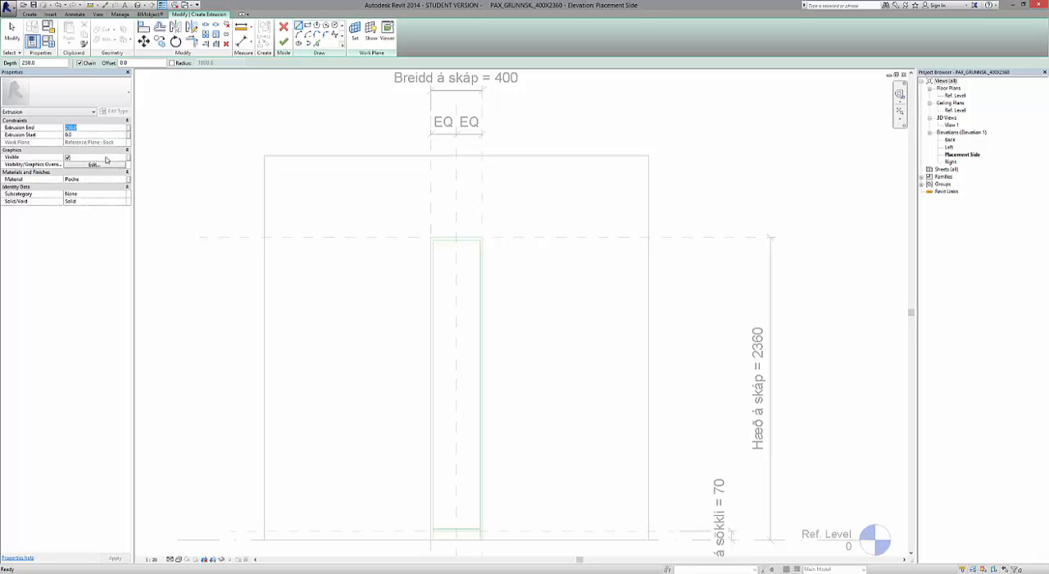
type("0")
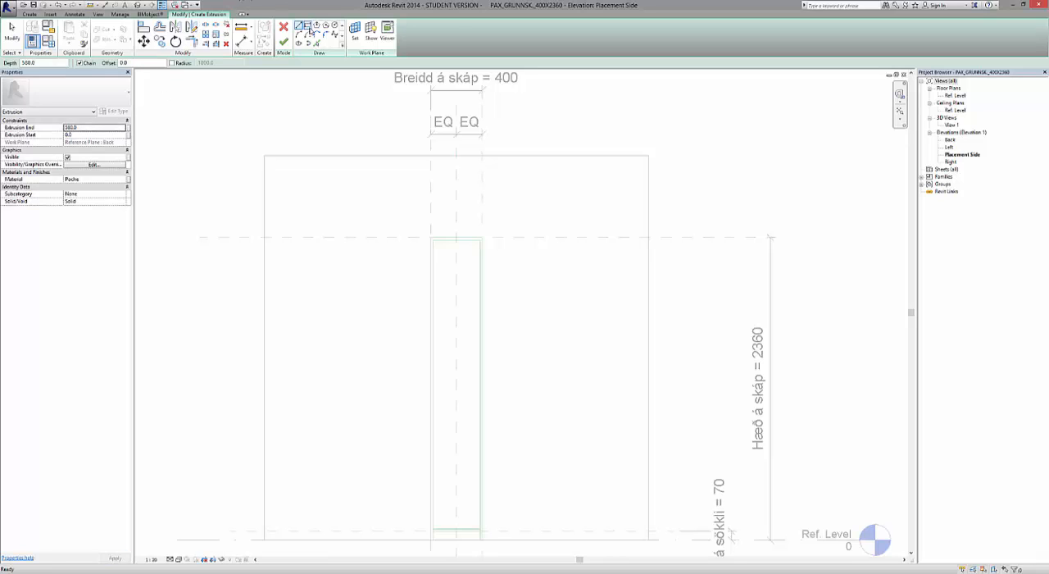
left_click(308, 27)
scroll(438, 286, "up", 5)
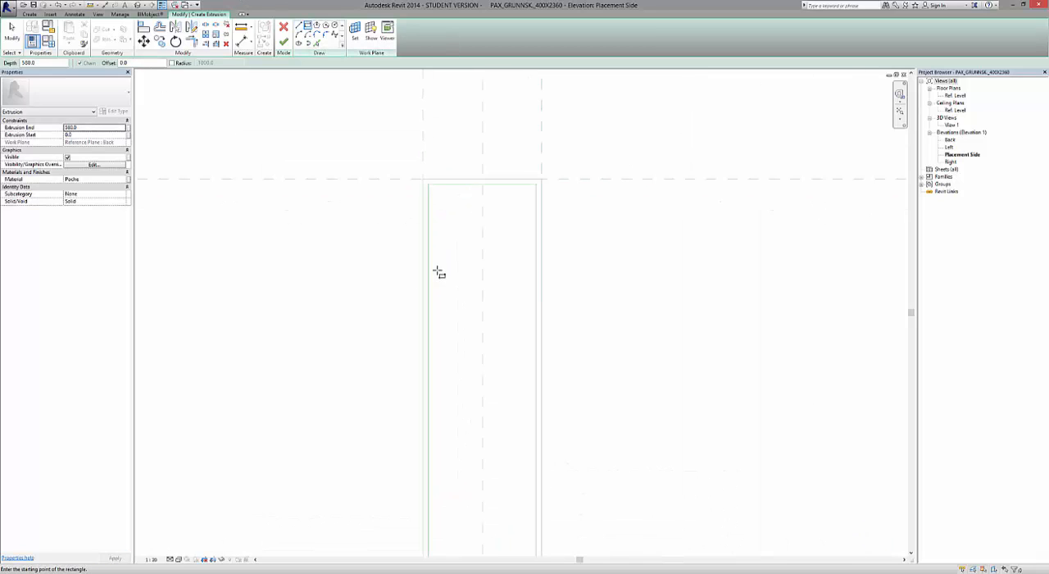
scroll(439, 245, "up", 1)
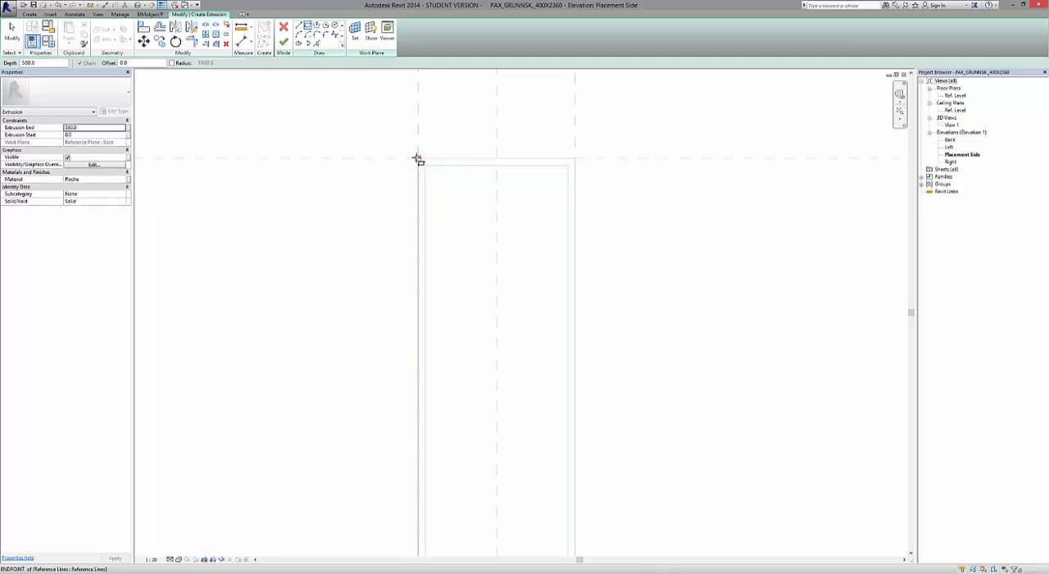
left_click(418, 158)
scroll(418, 160, "down", 3)
scroll(419, 170, "down", 2)
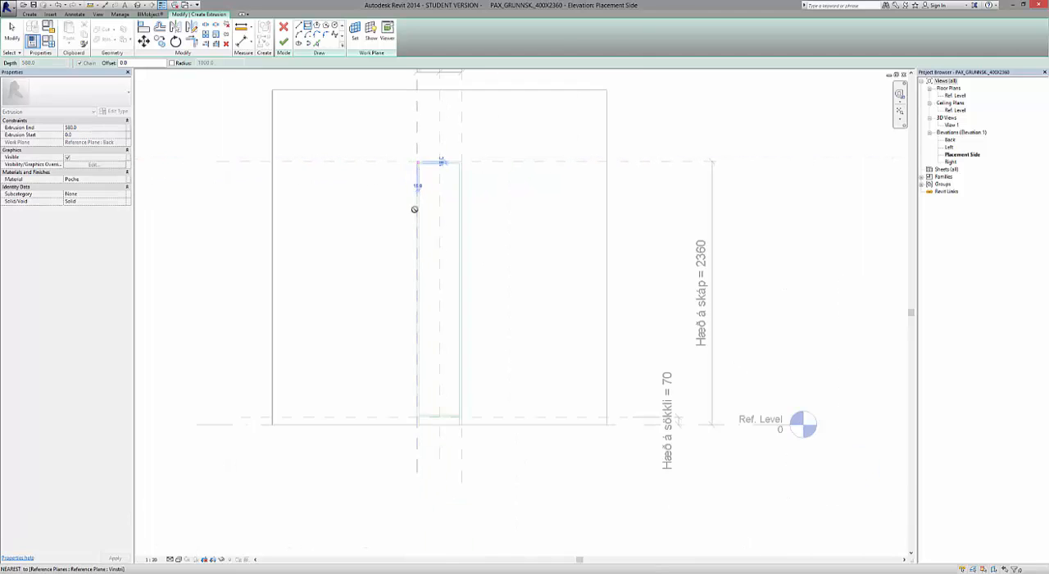
scroll(418, 425, "up", 4)
scroll(415, 424, "up", 4)
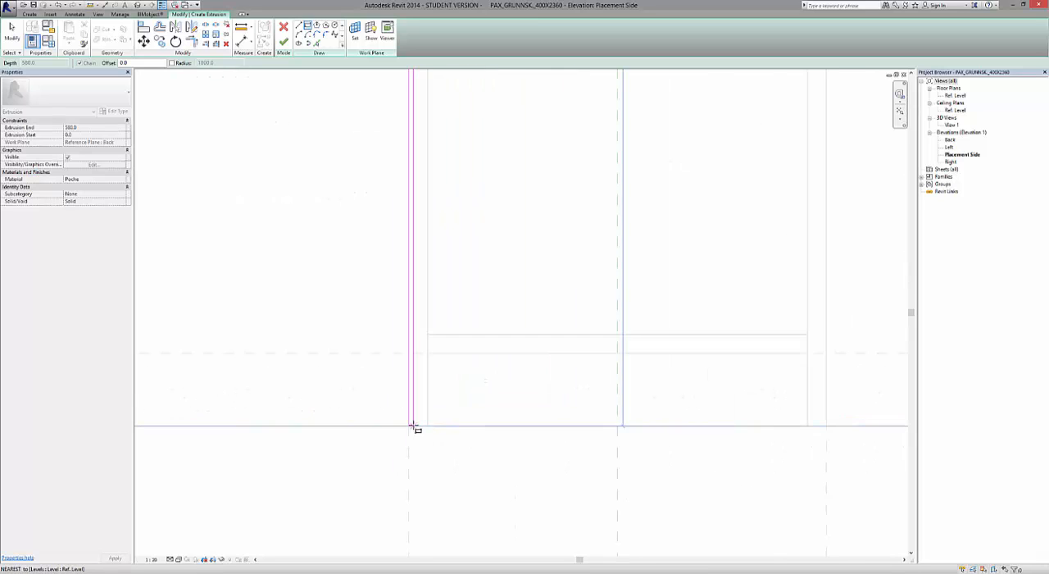
left_click(439, 427)
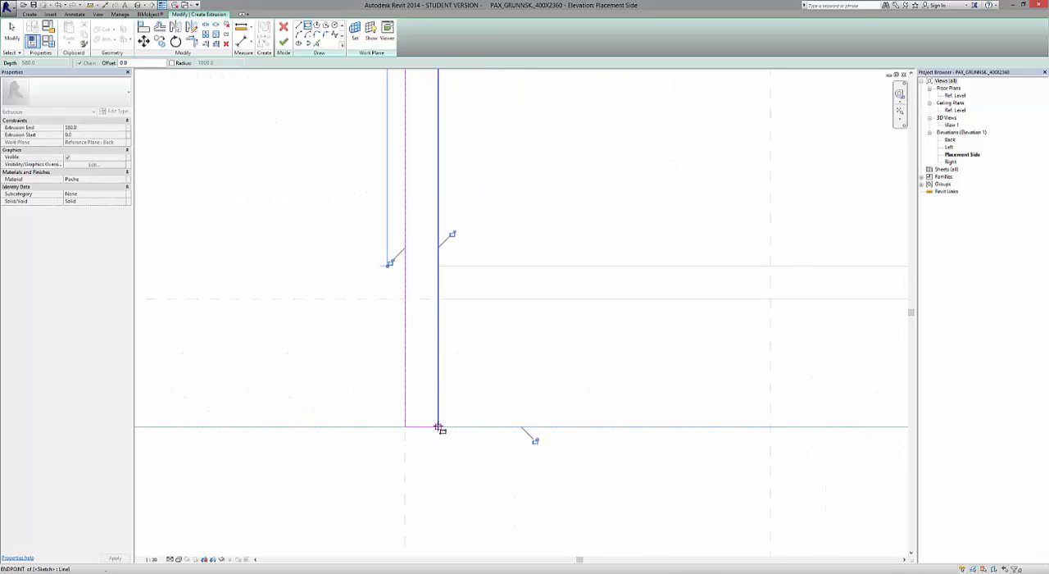
Lock the left panel's sketch edges to the Ref. Level, the vertical reference lines and the cabinet top, and finish the extrusion.
left_click(536, 441)
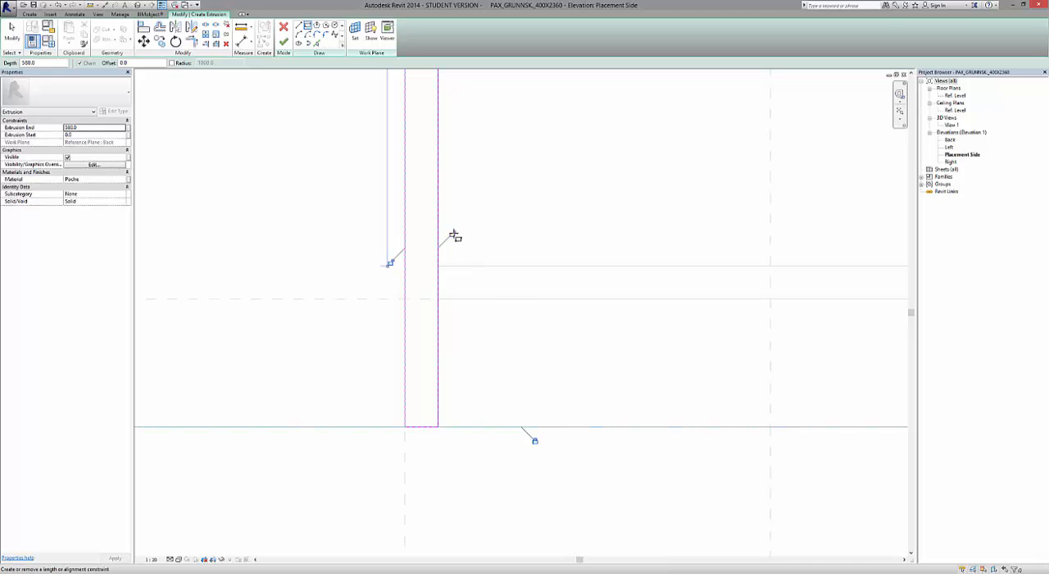
left_click(453, 236)
left_click(391, 263)
scroll(384, 361, "down", 5)
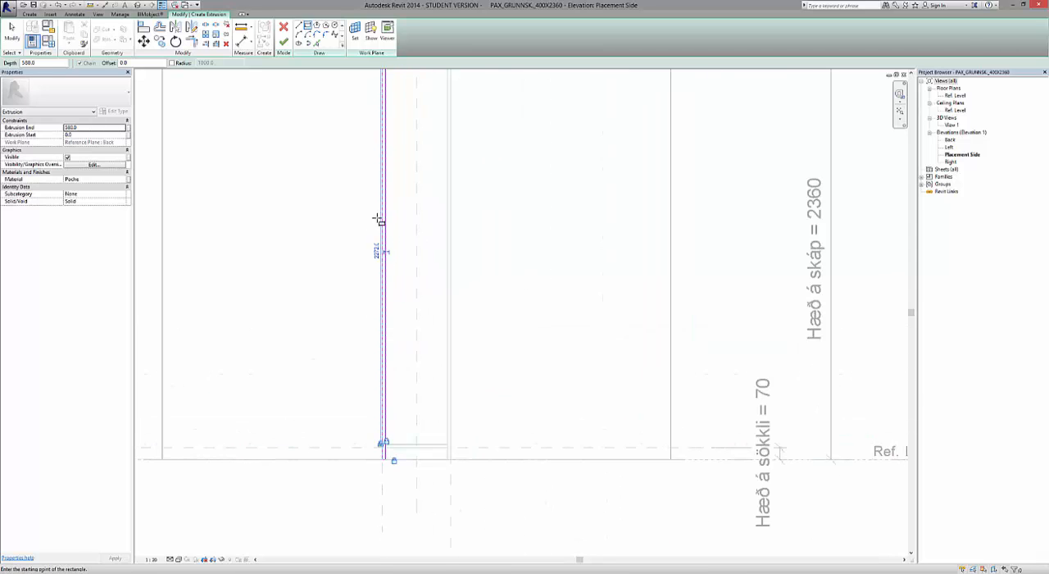
scroll(378, 219, "down", 3)
scroll(397, 237, "up", 5)
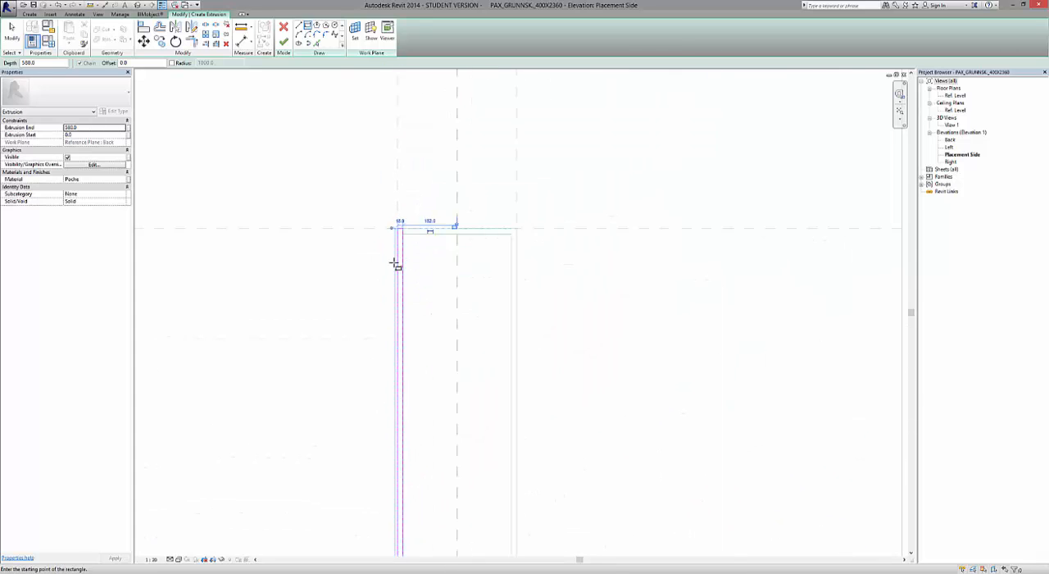
scroll(396, 264, "up", 4)
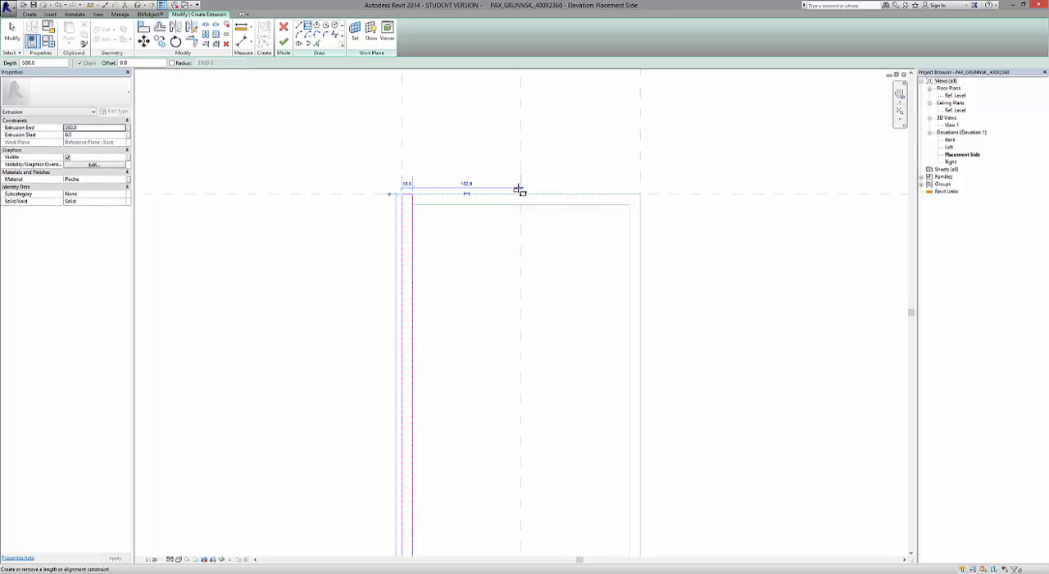
left_click(518, 190)
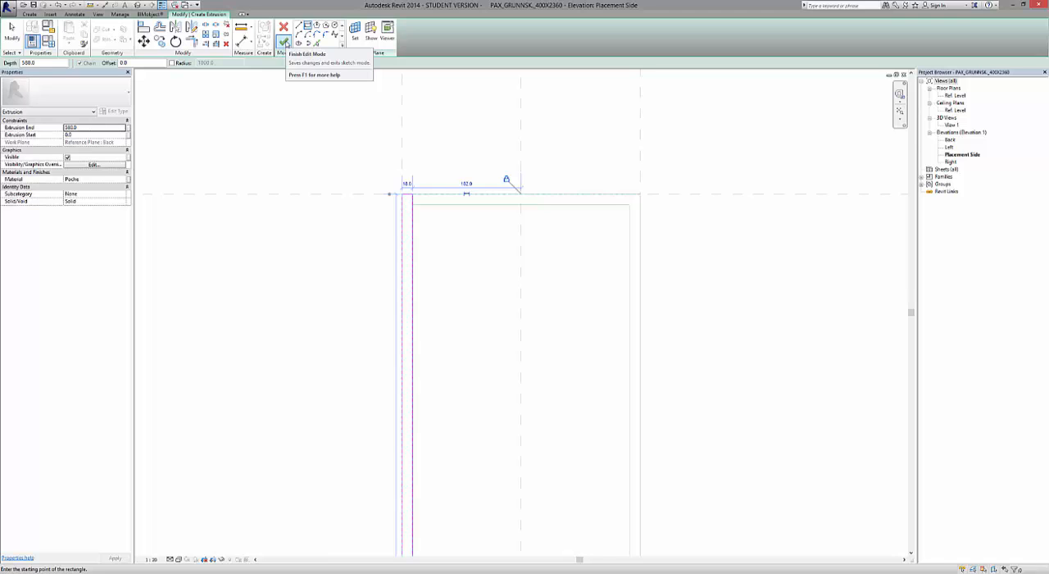
left_click(283, 42)
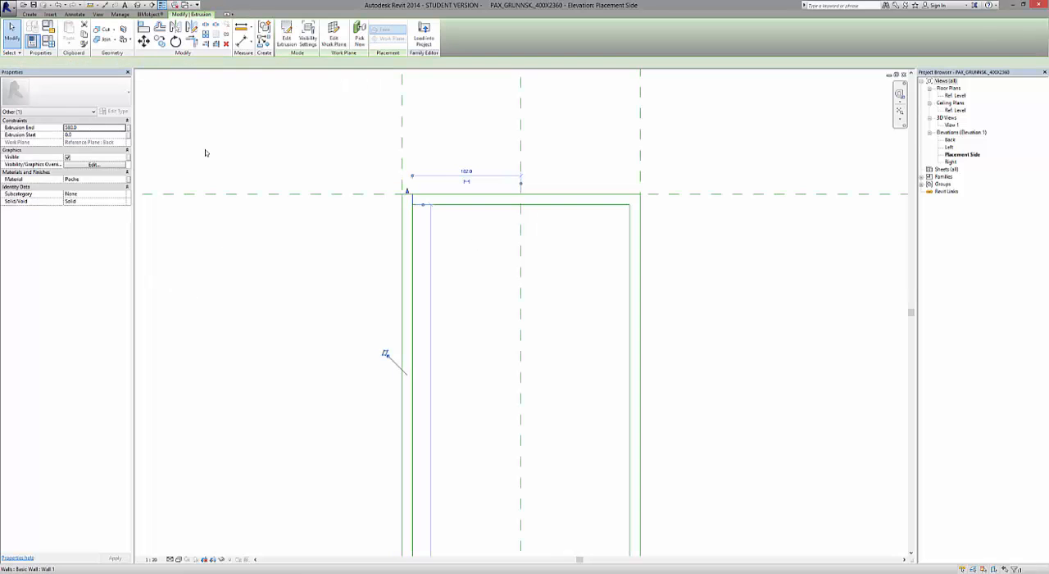
Tile the open views and set the left side panel's extrusion end to -580.
left_click(98, 14)
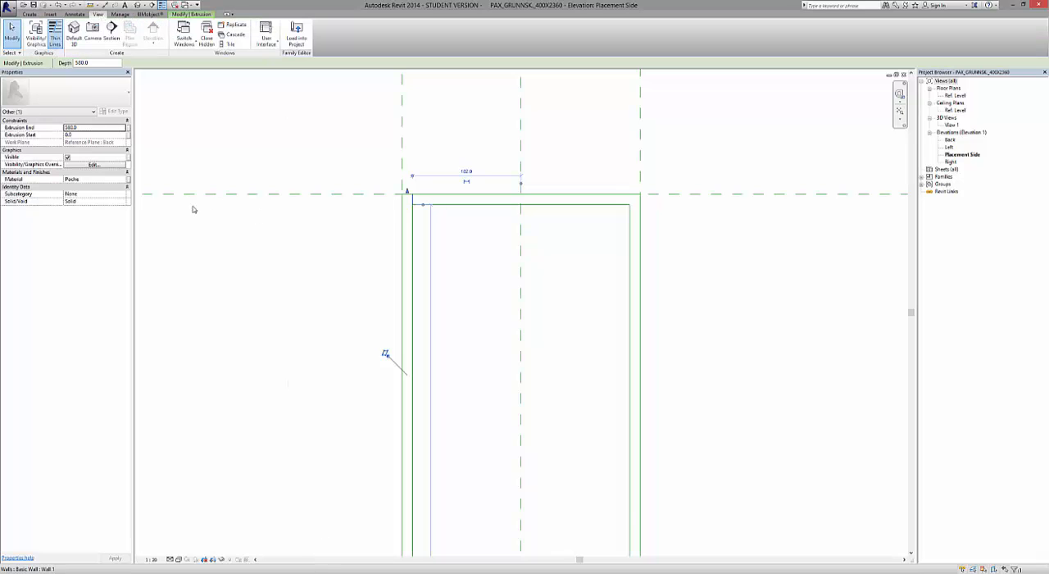
left_click(229, 45)
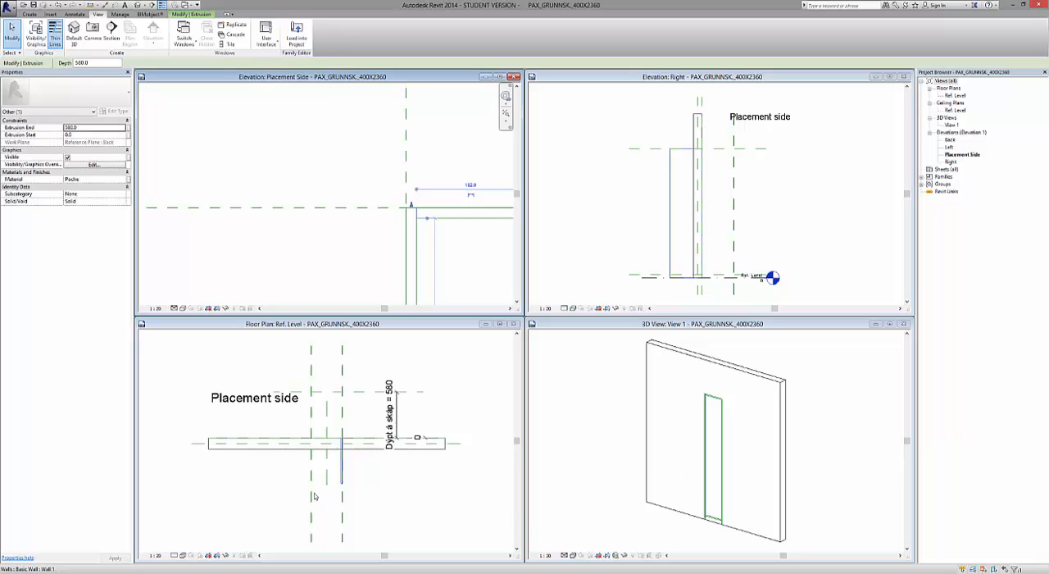
left_click(361, 504)
scroll(328, 464, "up", 4)
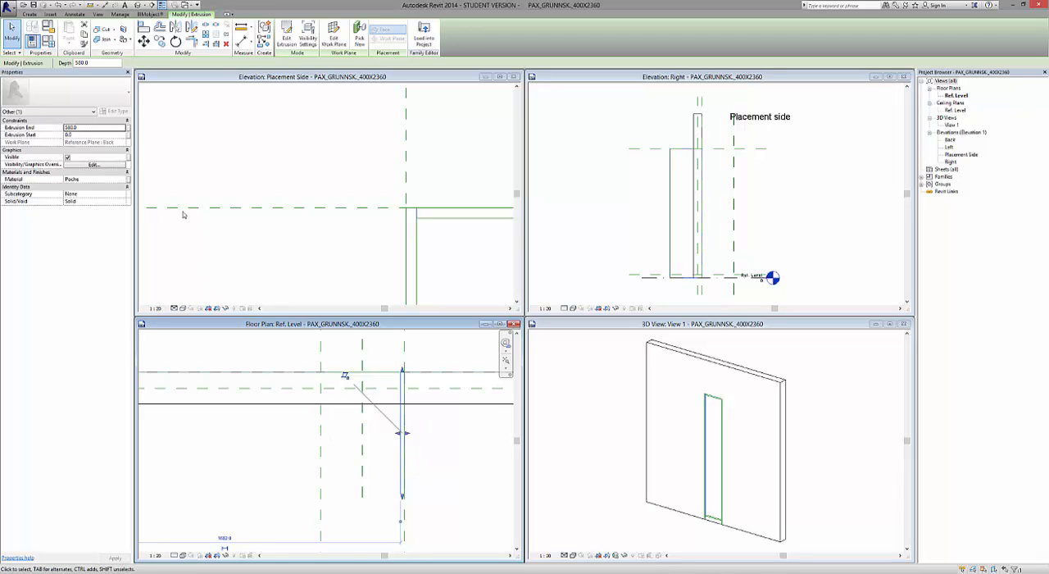
left_click(96, 128)
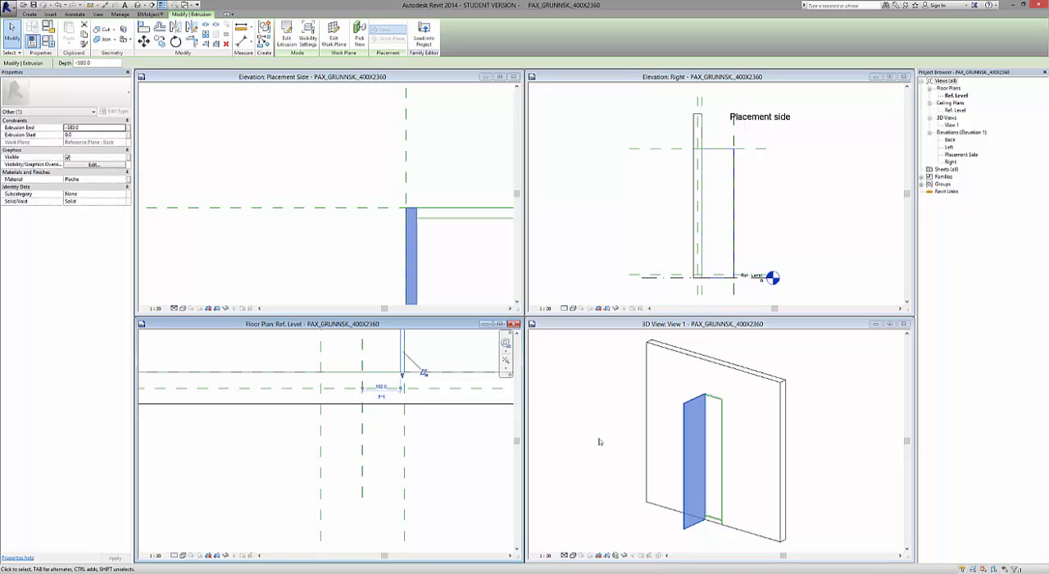
Examine the left side panel in the Placement Side elevation and its depth against the Dýpt á skáp dimension in the Ref. Level plan.
left_click(351, 238)
scroll(351, 237, "down", 3)
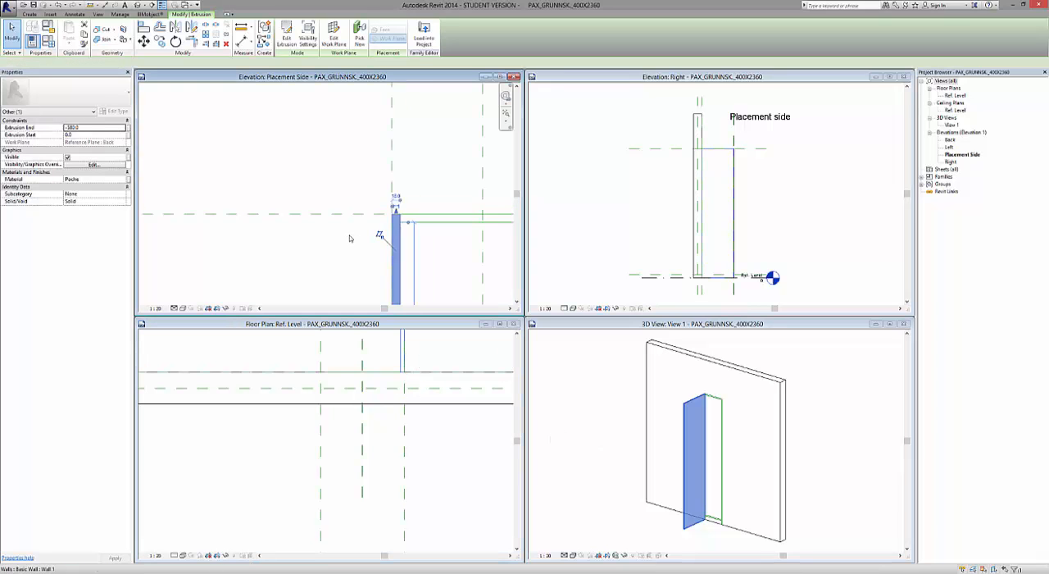
scroll(338, 180, "down", 2)
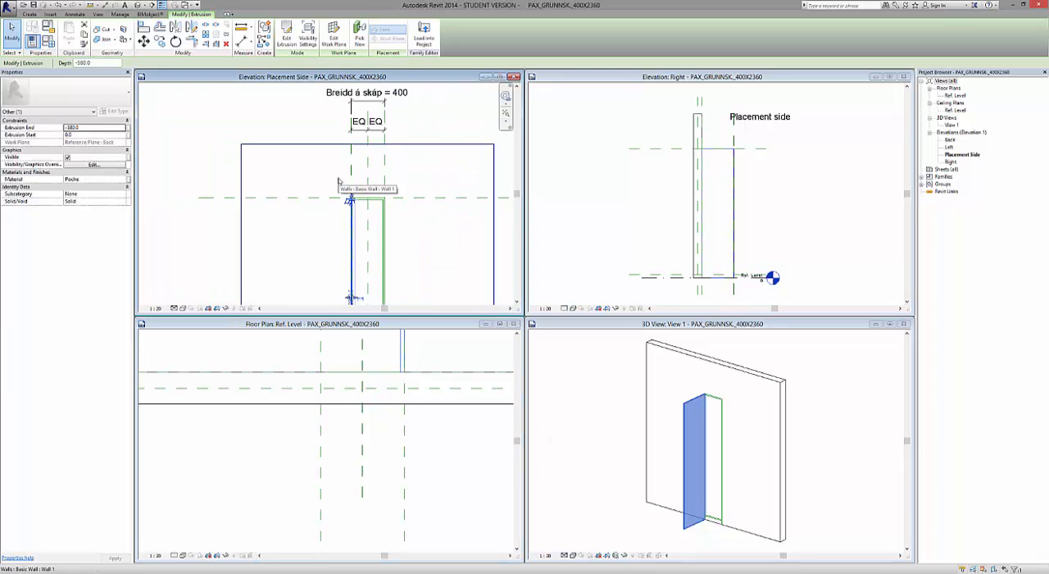
scroll(389, 496, "down", 1)
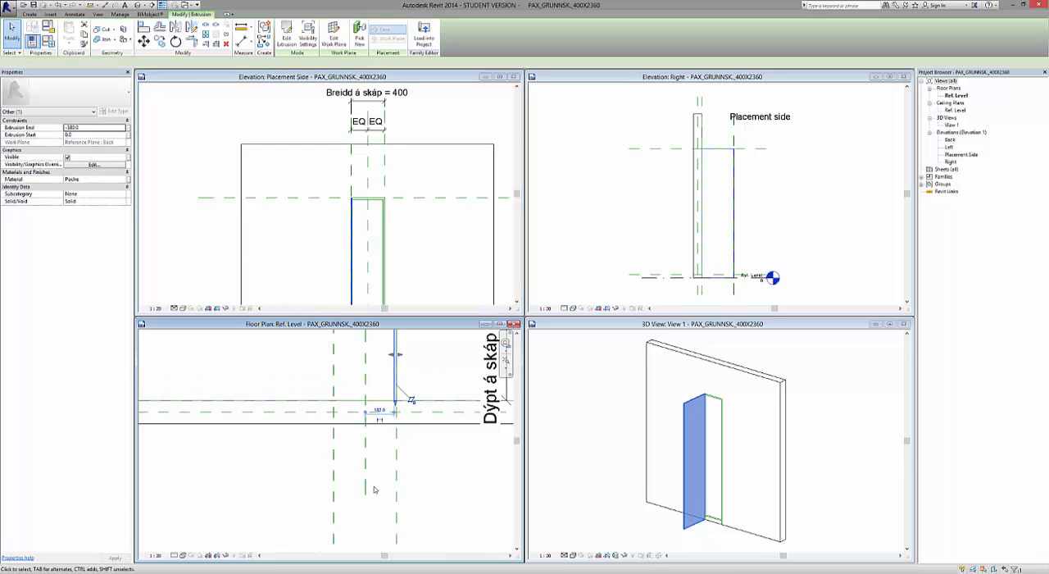
scroll(360, 525, "down", 1)
scroll(380, 442, "up", 1)
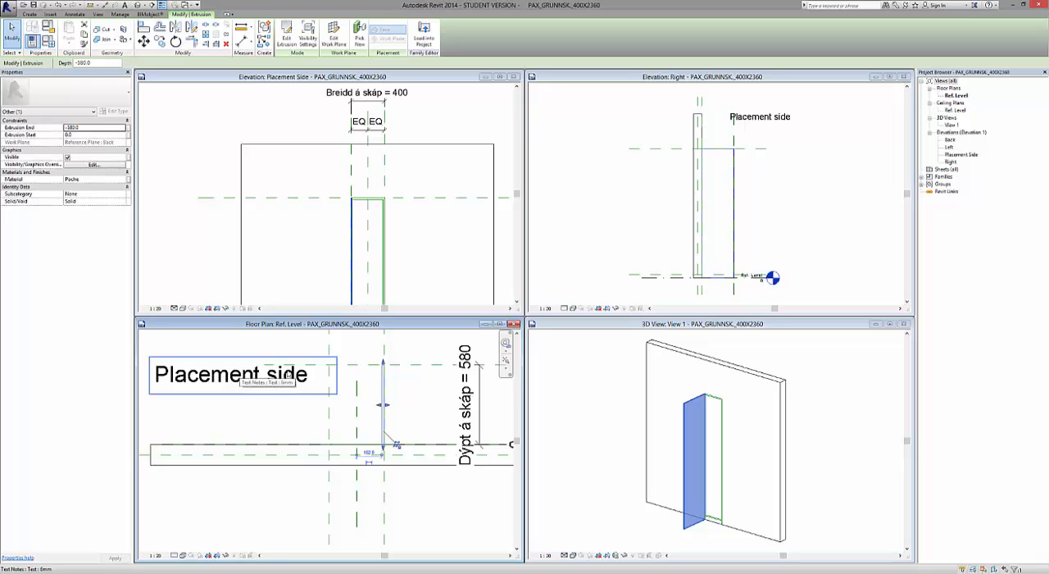
Deselect the left side panel and set the 3D view's visual style to Realistic to check its wood material.
left_click(599, 440)
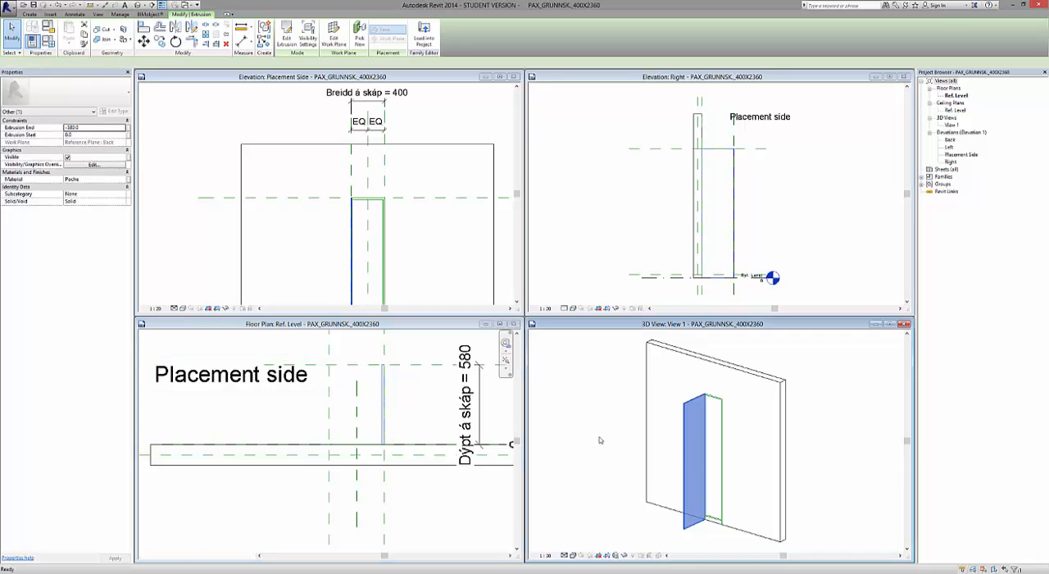
left_click(834, 494)
scroll(647, 502, "up", 2)
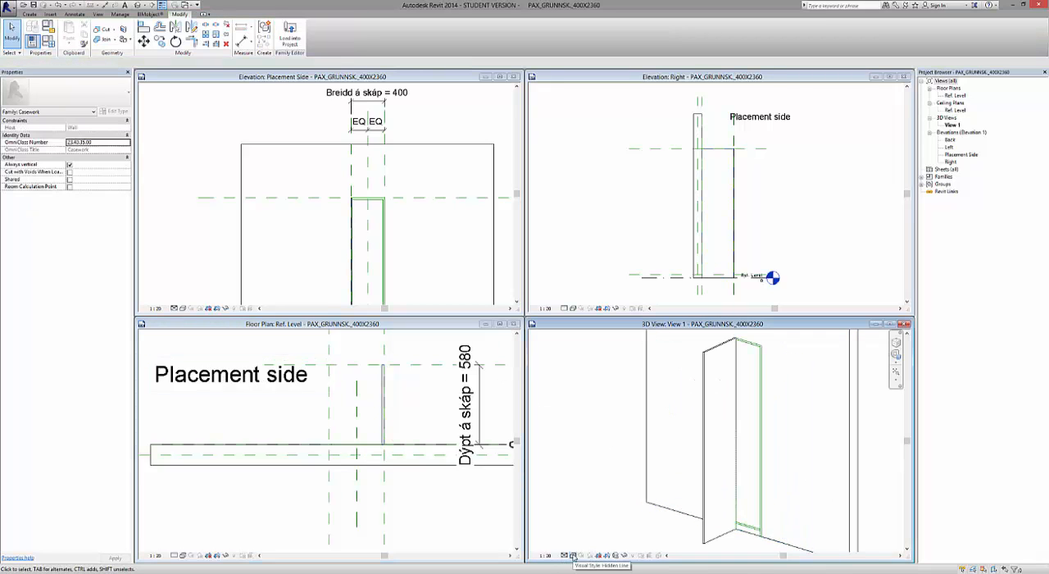
left_click(573, 556)
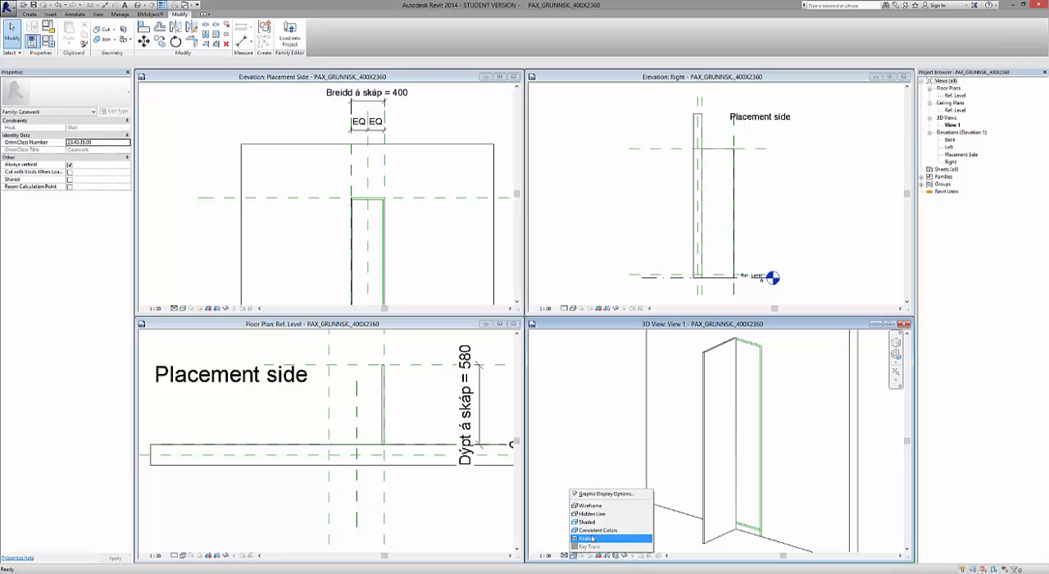
left_click(592, 539)
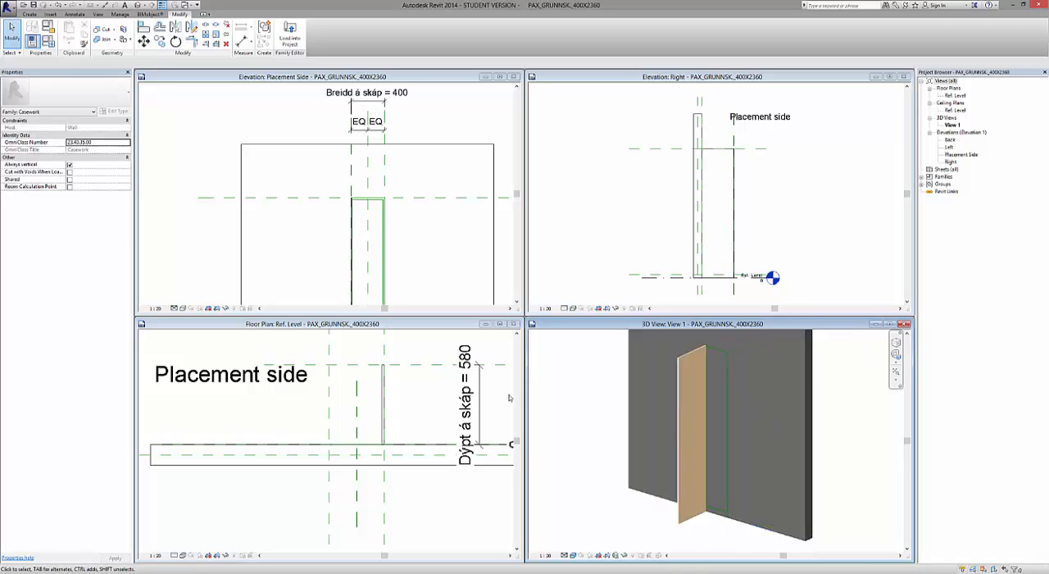
scroll(677, 434, "down", 4)
middle_click_drag(681, 473, 646, 473, "shift")
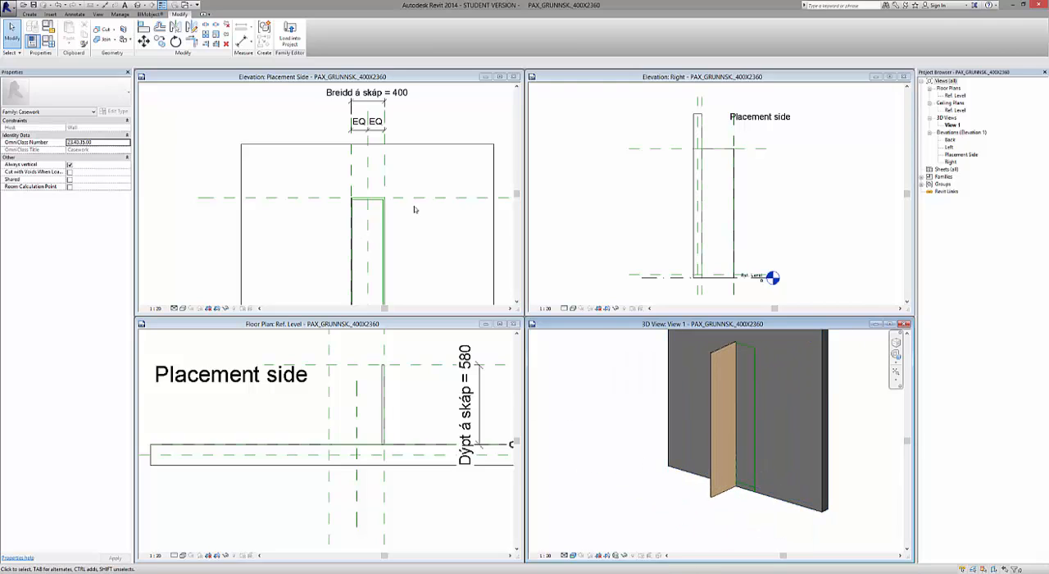
Maximize the Placement Side elevation and start a new extrusion with its extrusion end set to -580.
left_click(500, 77)
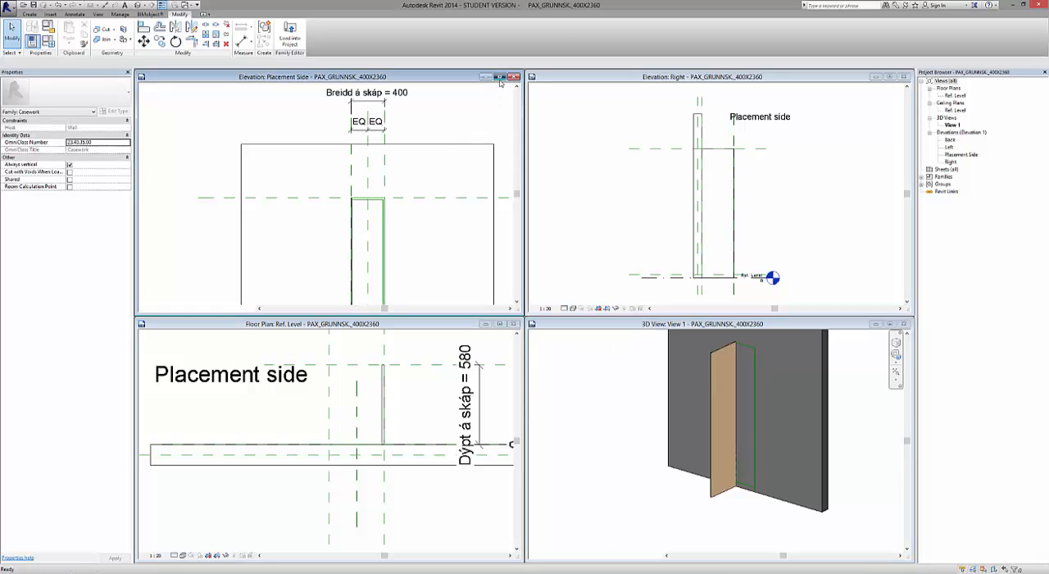
scroll(346, 212, "up", 5)
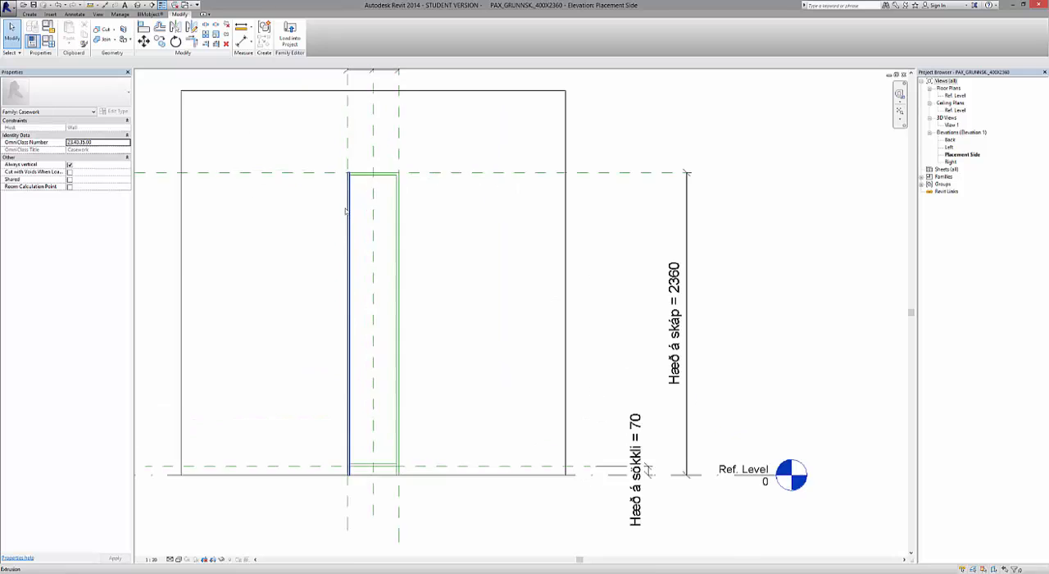
scroll(505, 223, "up", 2)
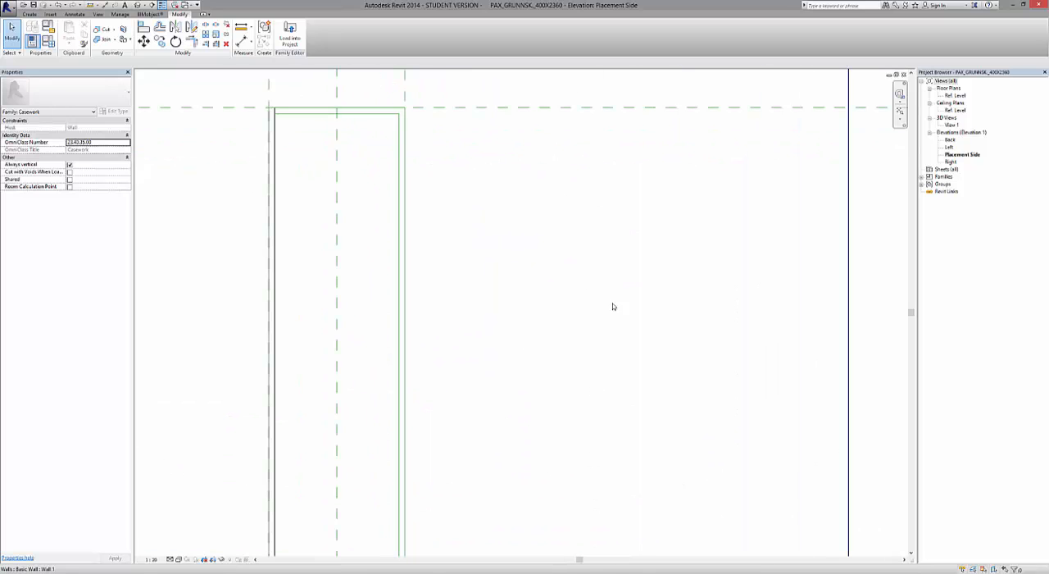
scroll(614, 304, "down", 1)
scroll(459, 142, "up", 2)
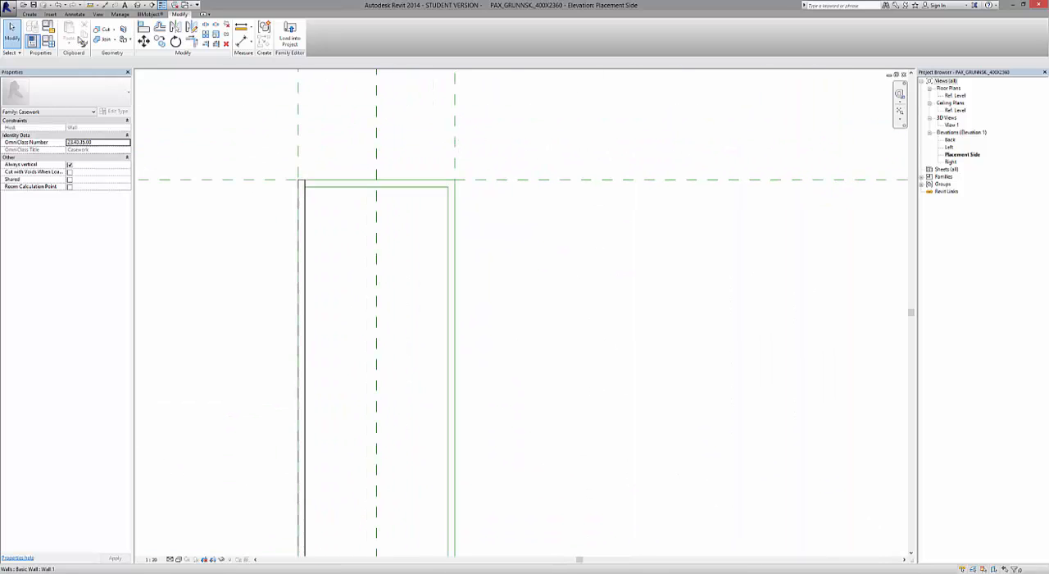
left_click(29, 15)
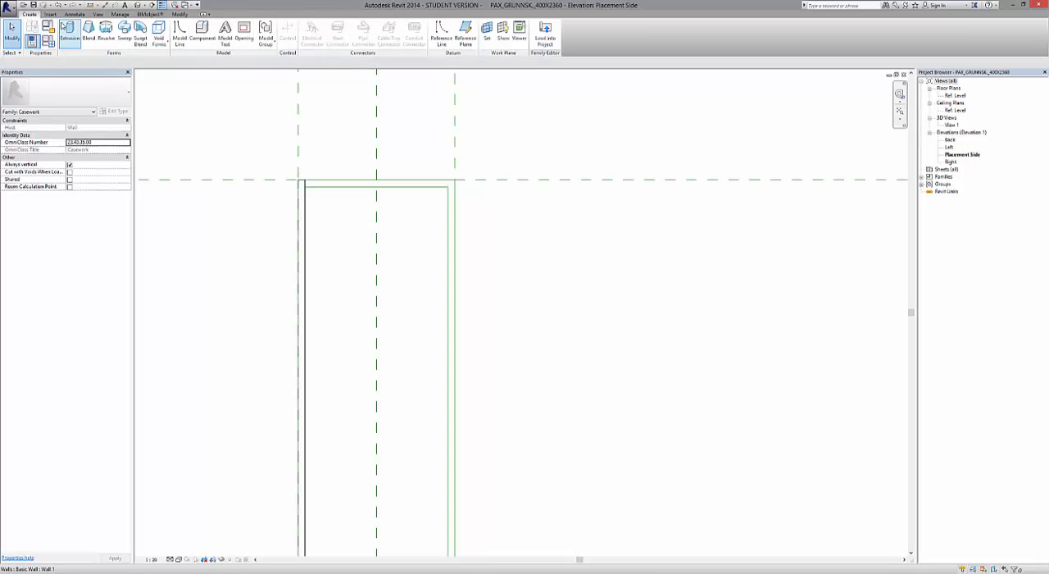
left_click(67, 32)
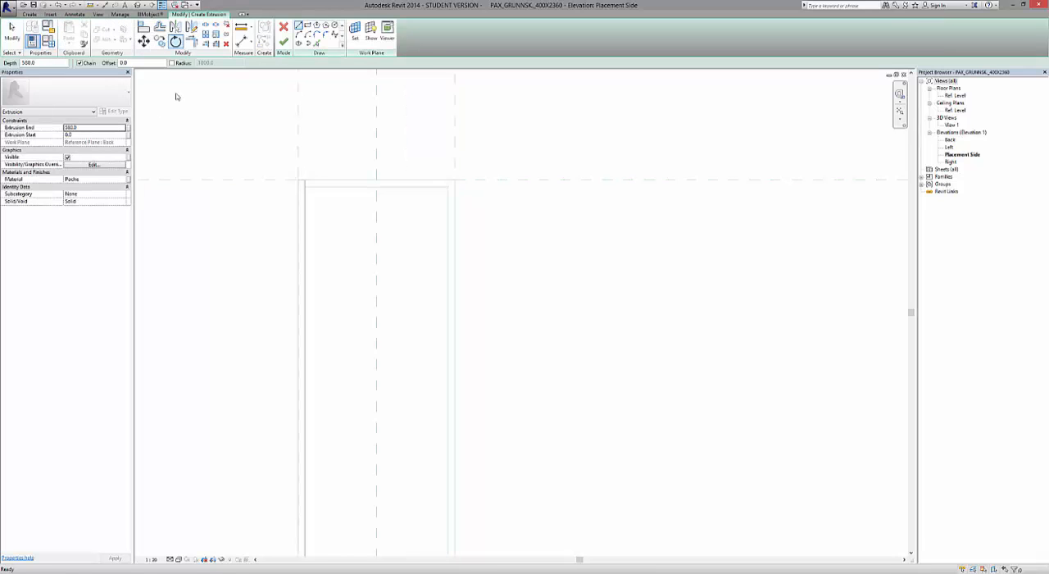
left_click(103, 130)
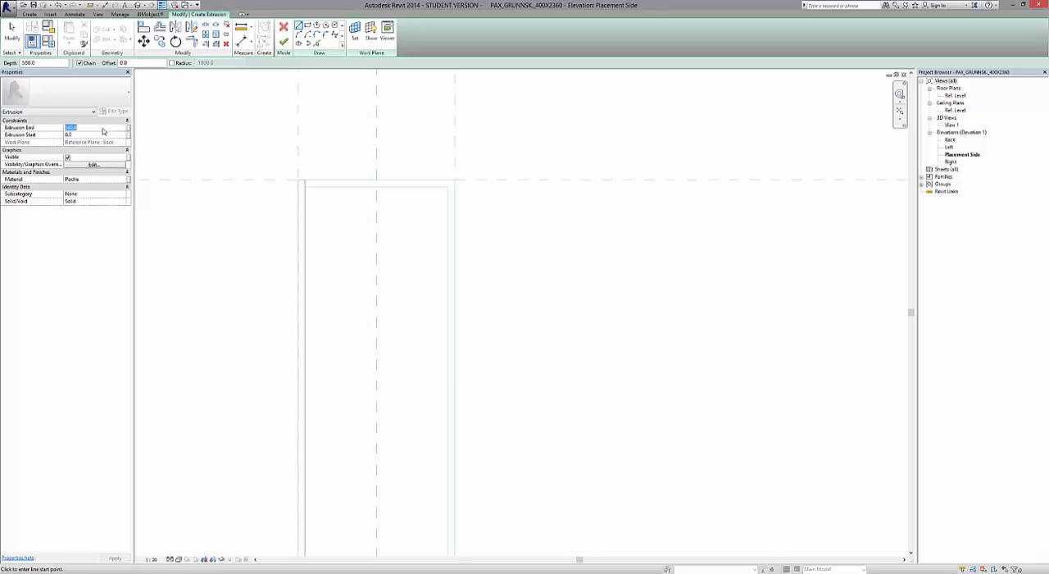
type("-5")
Assign the material Spónalögð plata to the new extrusion.
left_click(124, 179)
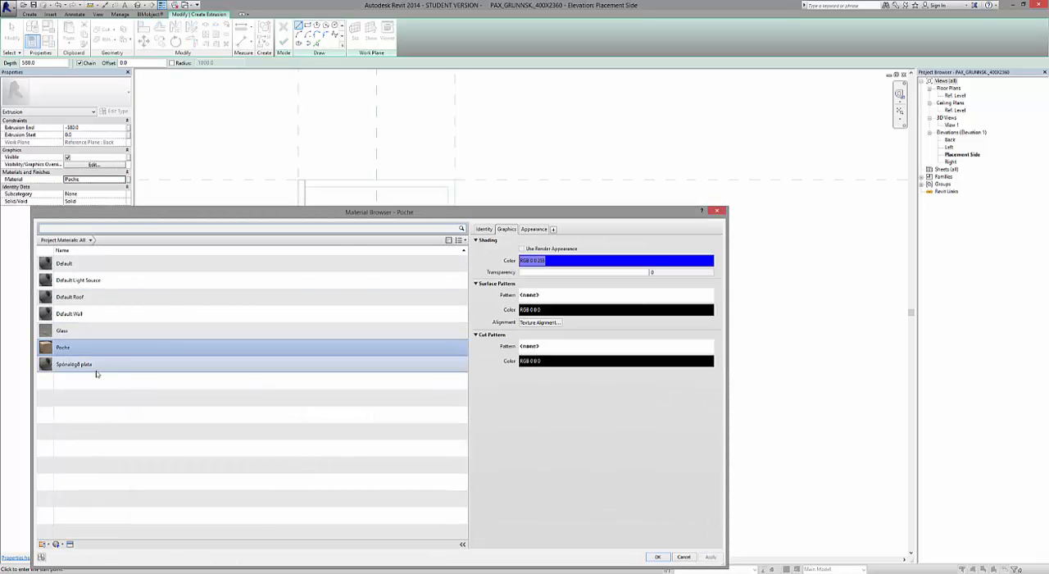
left_click(92, 369)
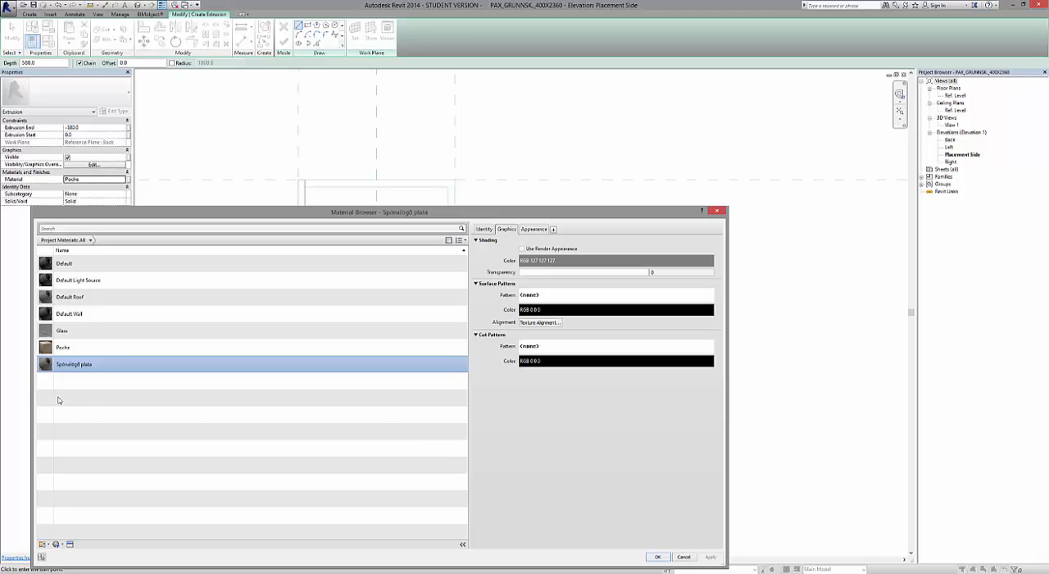
left_click(657, 557)
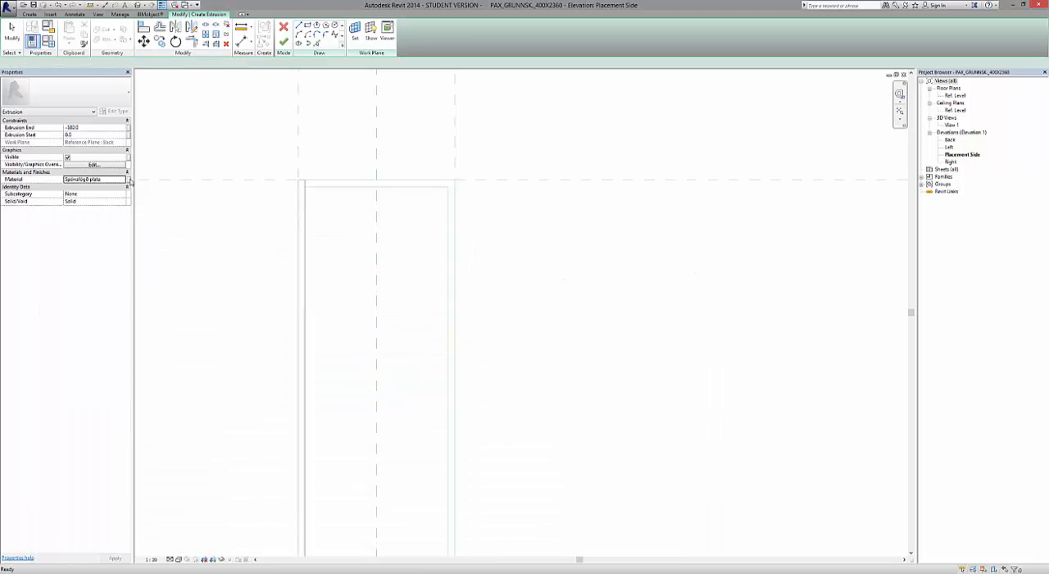
Sketch the right side panel's rectangle between the outer and inner reference lines, from the cabinet top to Ref. Level.
left_click(308, 26)
scroll(426, 149, "up", 3)
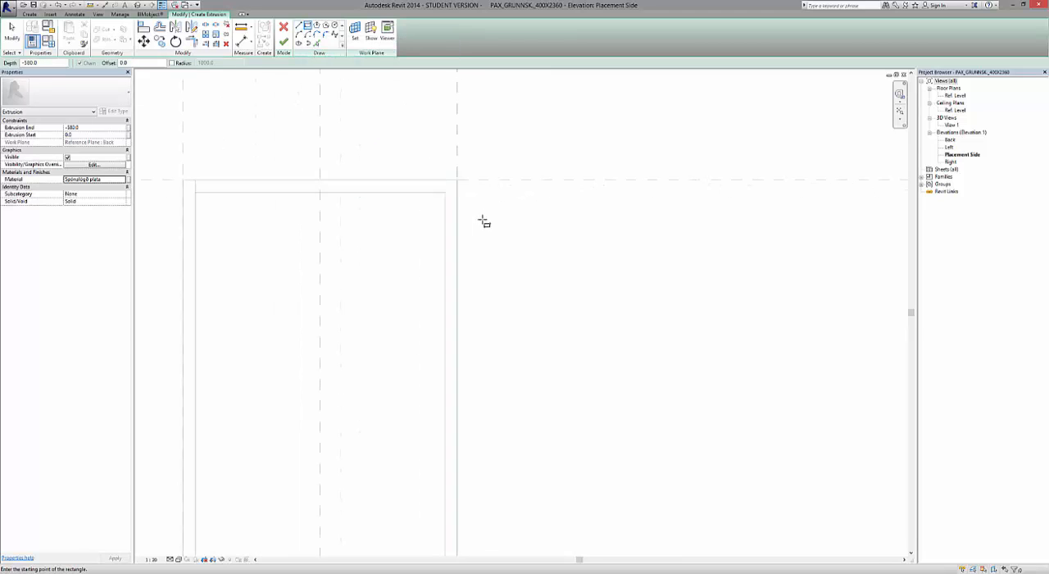
left_click(457, 180)
scroll(457, 181, "down", 5)
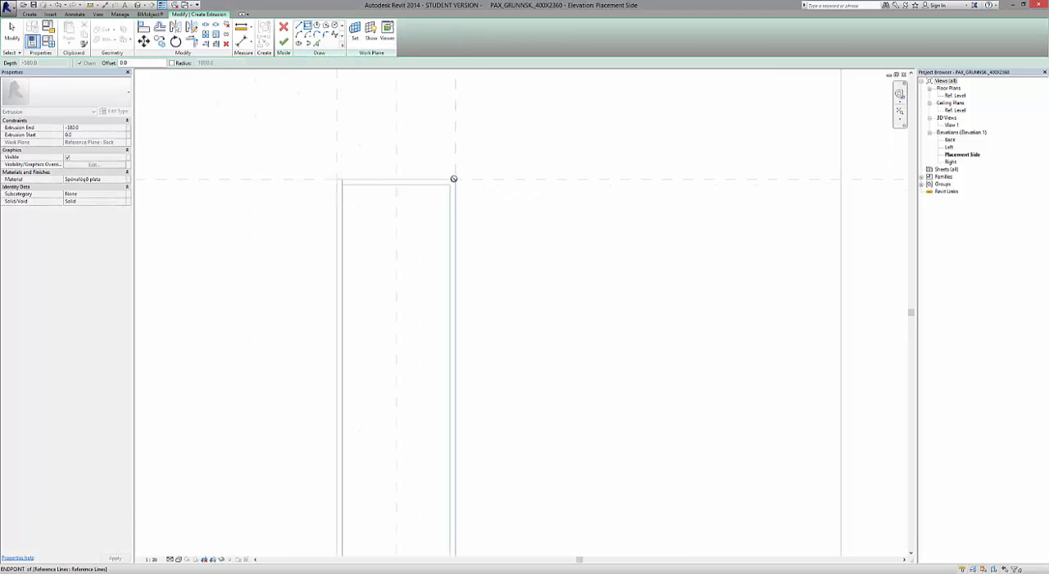
scroll(464, 447, "up", 5)
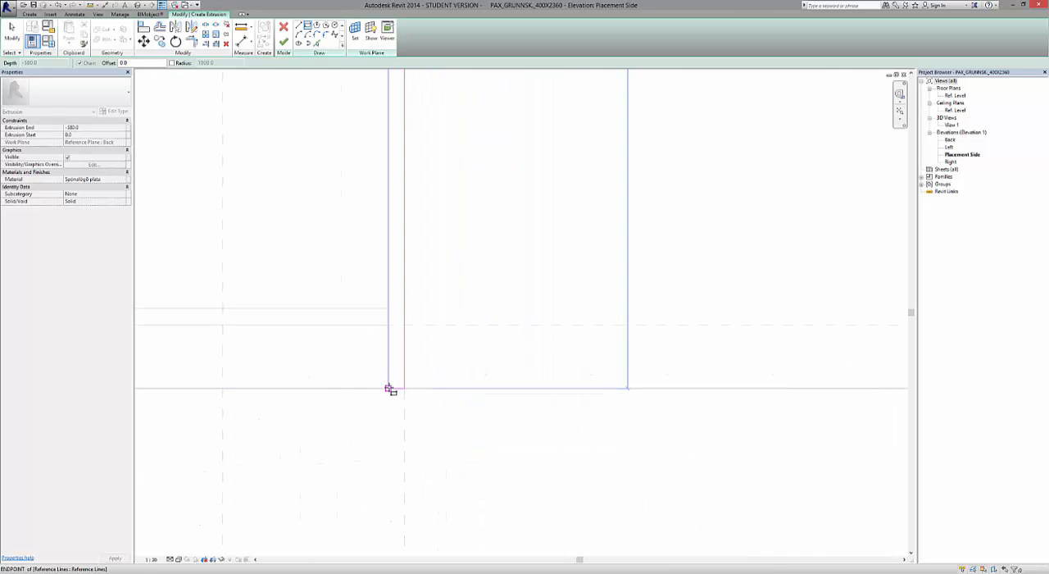
left_click(389, 389)
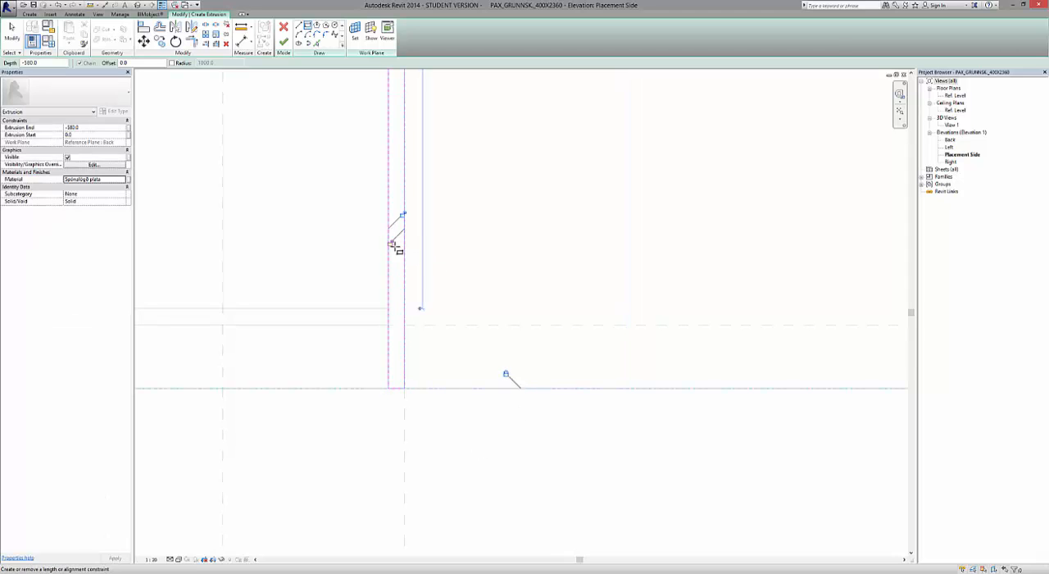
Lock the right panel's sketch edges to the Ref. Level, the vertical reference lines and the cabinet top, and finish the extrusion.
scroll(411, 436, "down", 4)
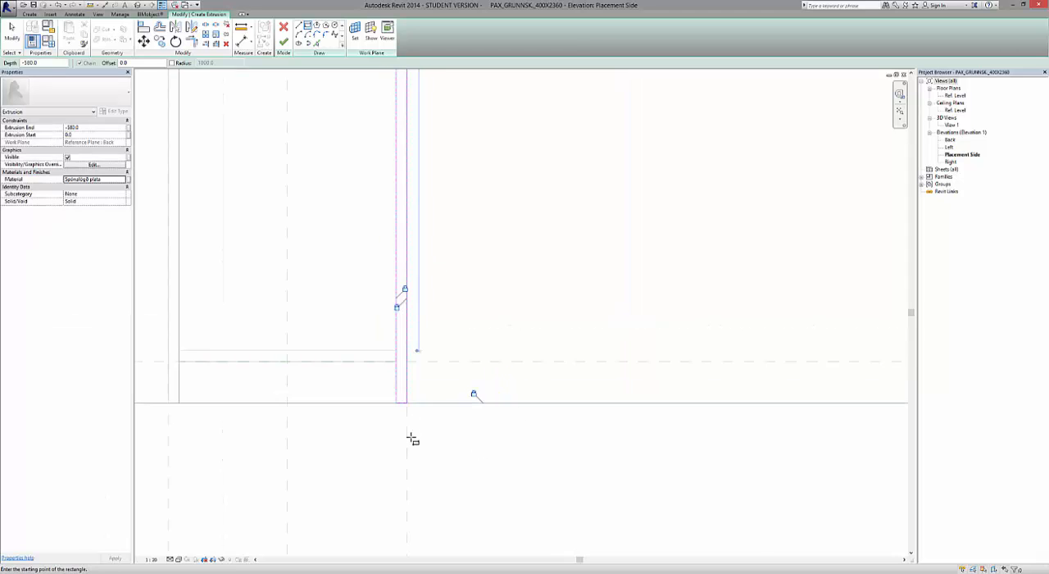
scroll(414, 218, "up", 6)
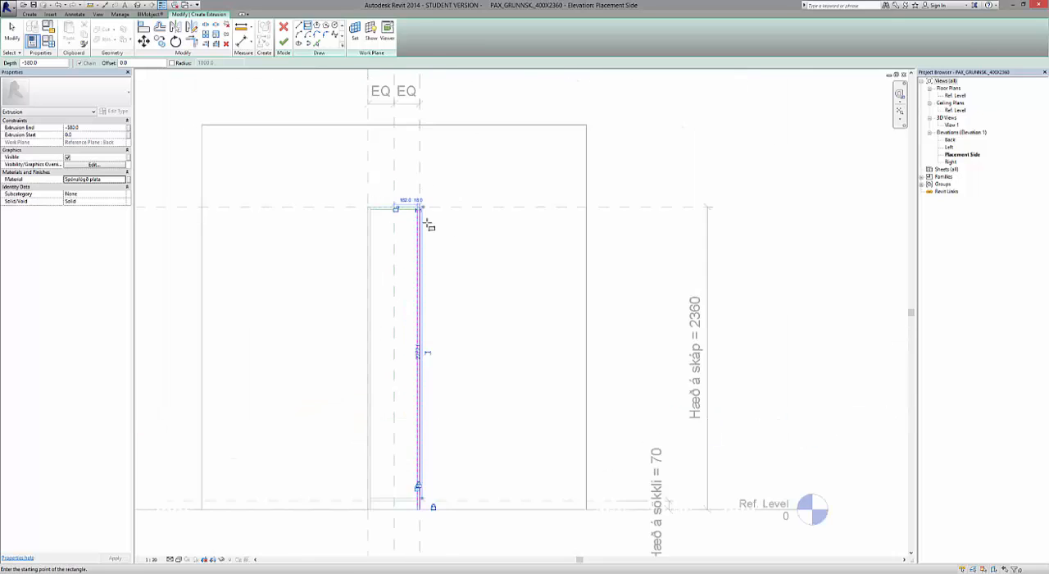
scroll(417, 234, "up", 1)
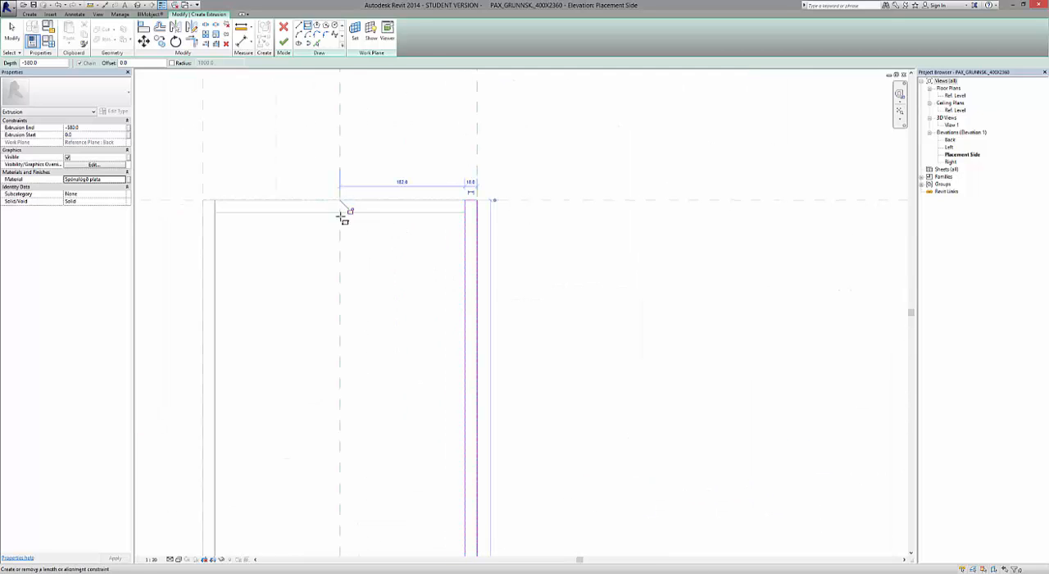
scroll(342, 215, "up", 4)
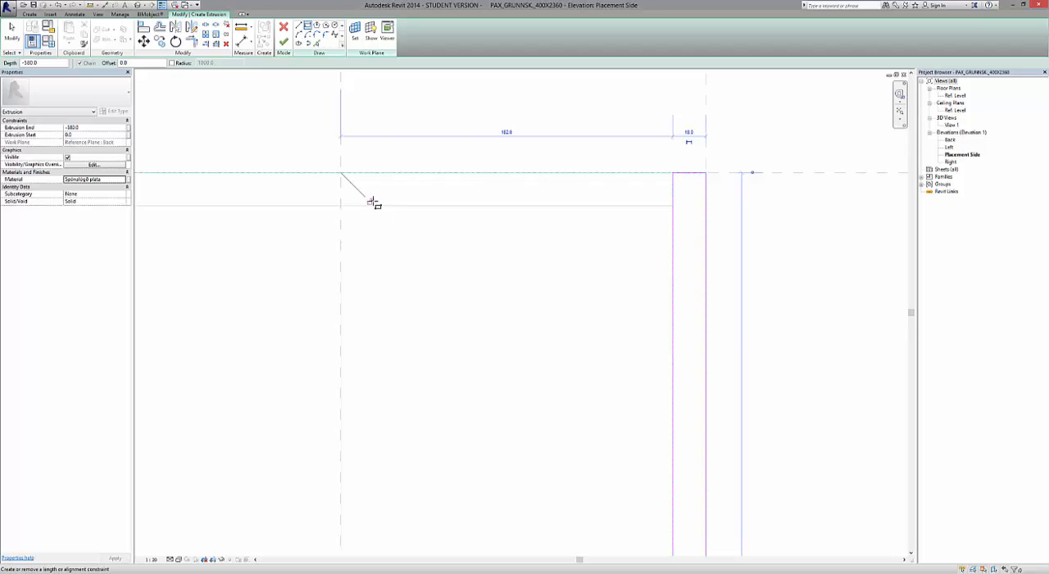
scroll(415, 200, "down", 3)
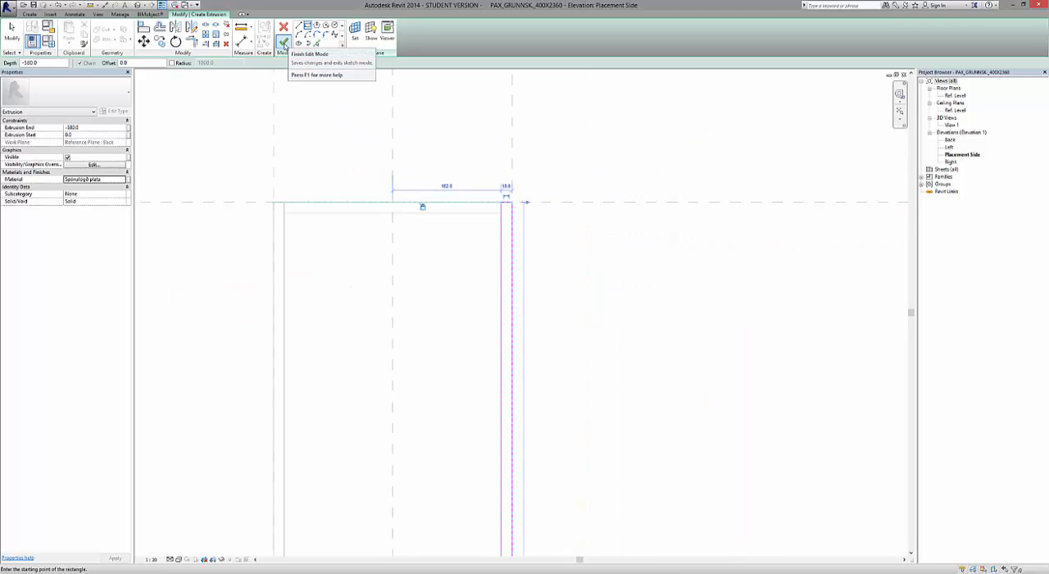
left_click(284, 43)
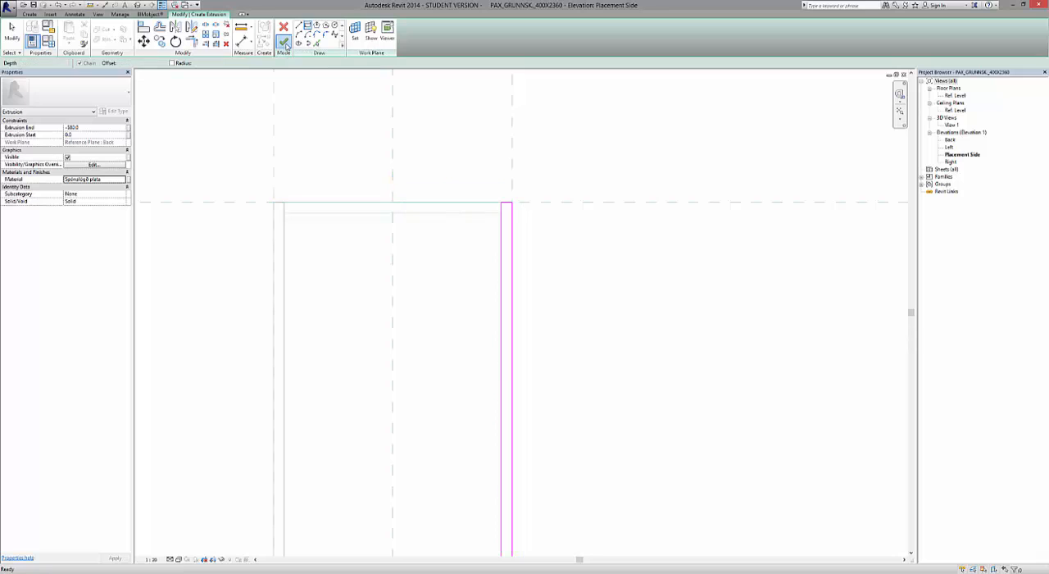
left_click(619, 350)
scroll(548, 297, "down", 5)
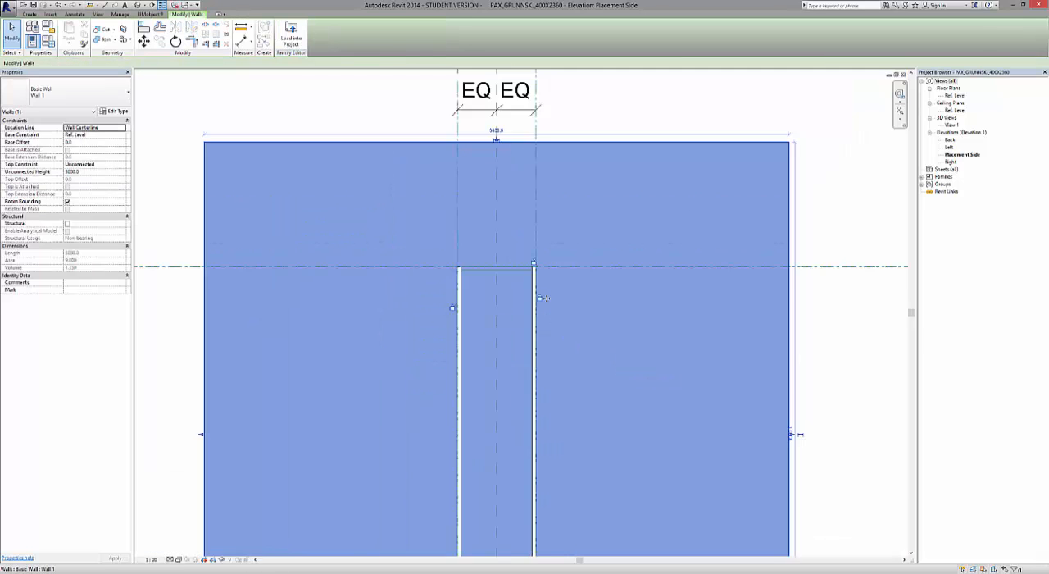
left_click(846, 226)
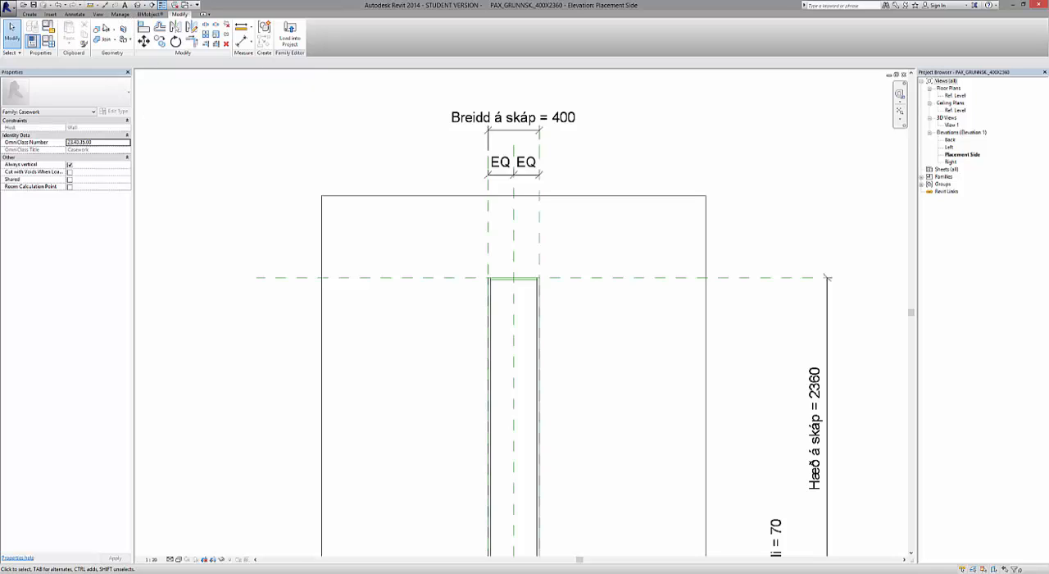
Tile the open views and inspect the right side panel next to the left one in the 3D view.
left_click(102, 16)
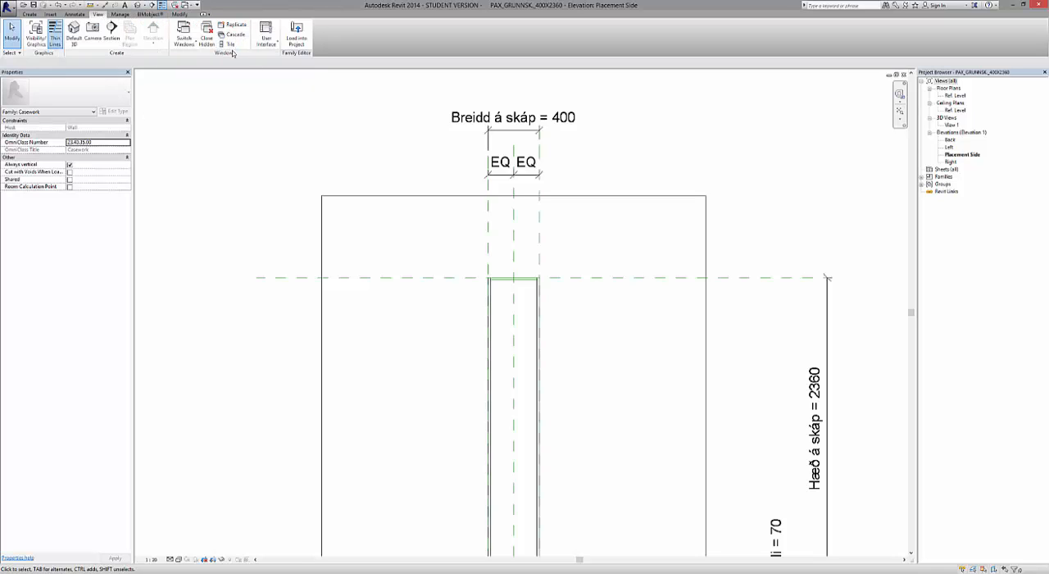
left_click(231, 45)
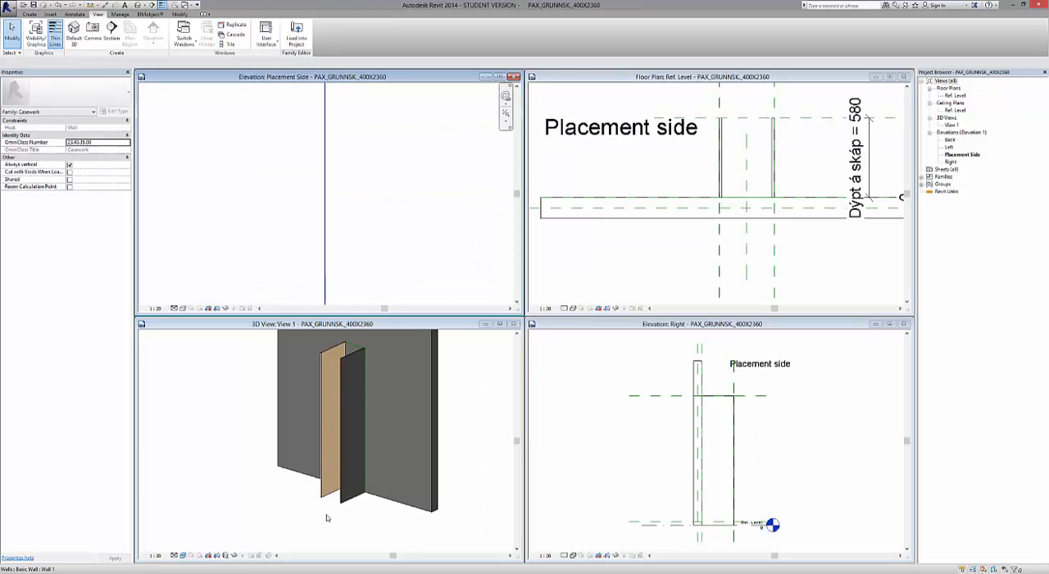
scroll(326, 494, "up", 2)
scroll(348, 493, "up", 2)
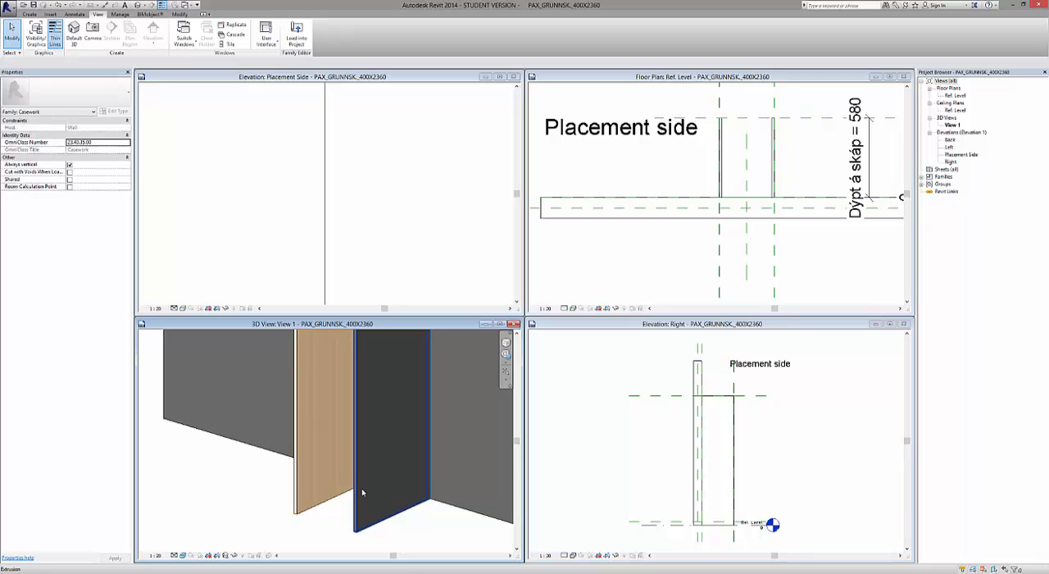
Replace the appearance of the right panel's material Spónalögð plata with the Ash Door asset from the Wood library and apply it.
left_click(364, 497)
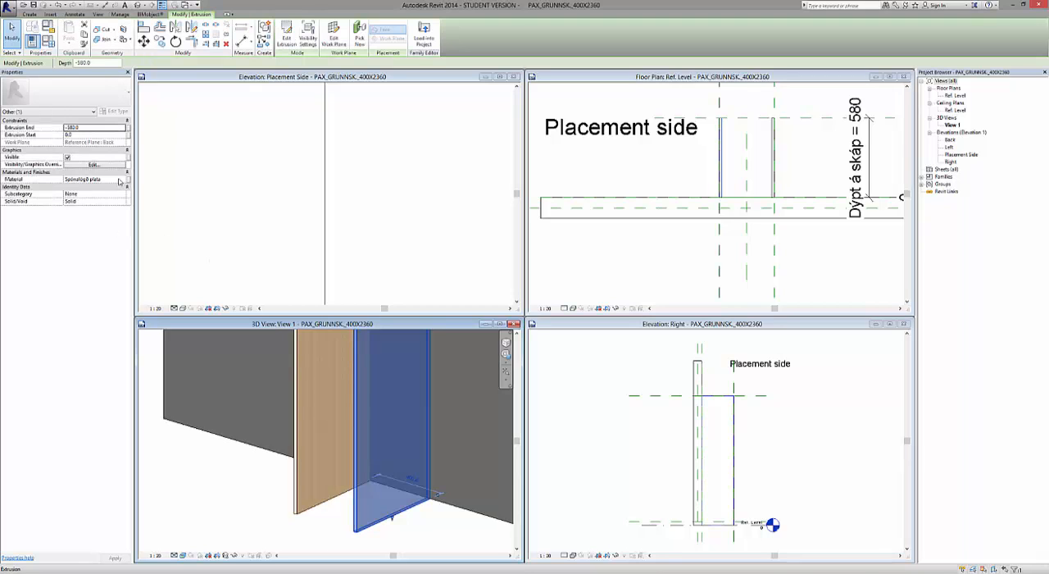
left_click(120, 180)
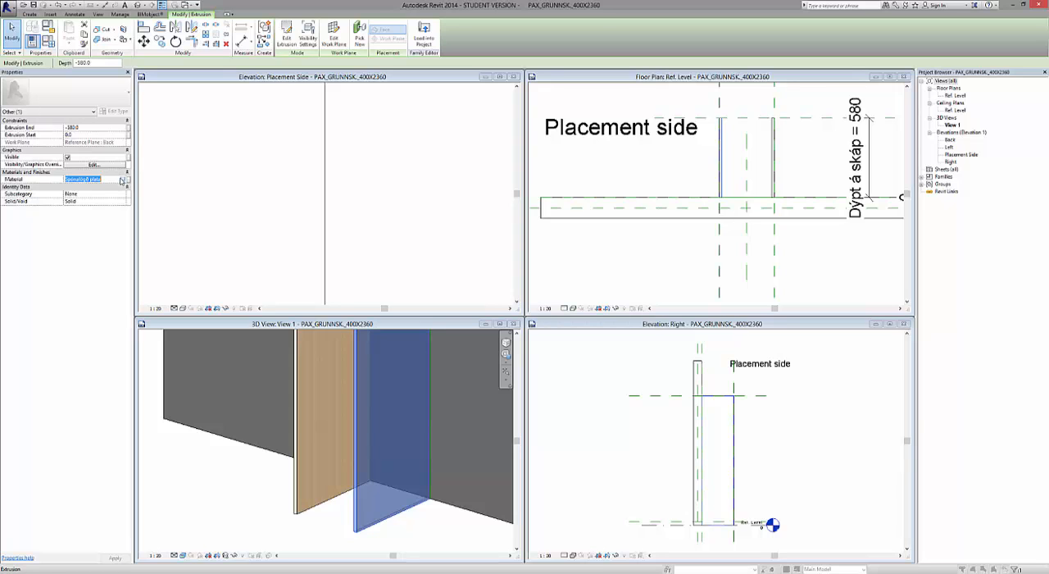
left_click(123, 179)
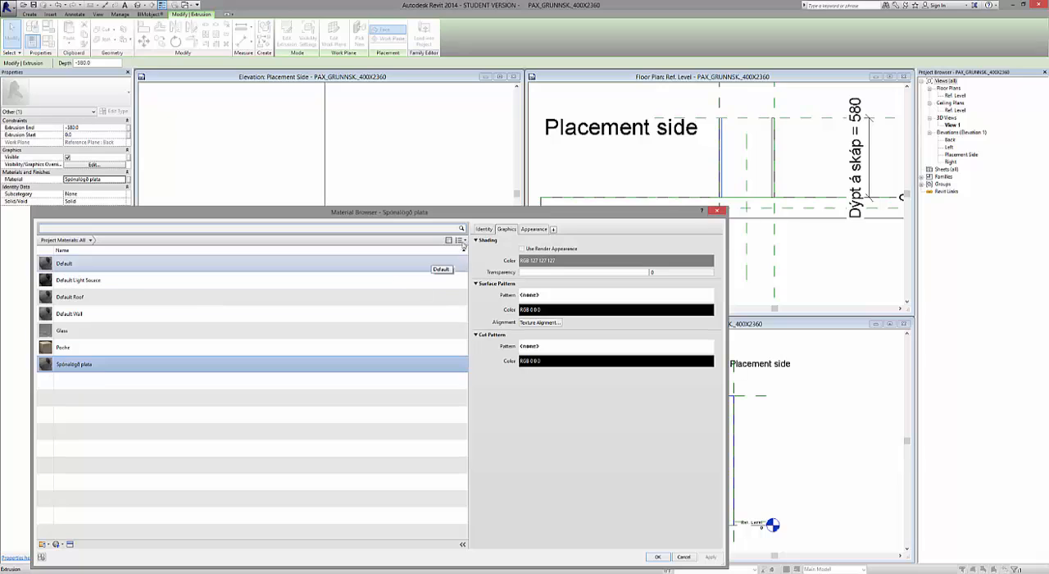
left_click(533, 229)
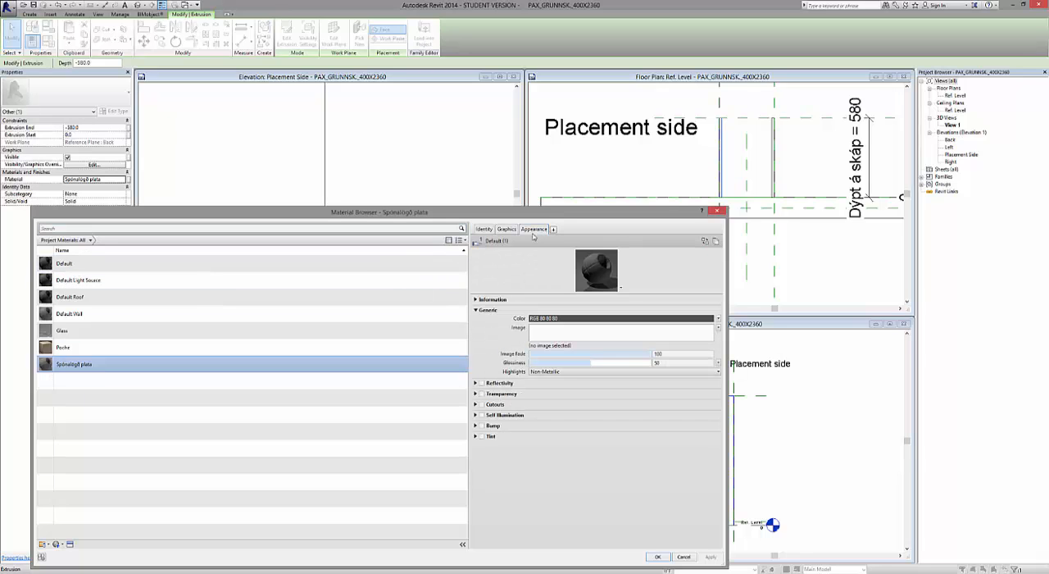
left_click(70, 544)
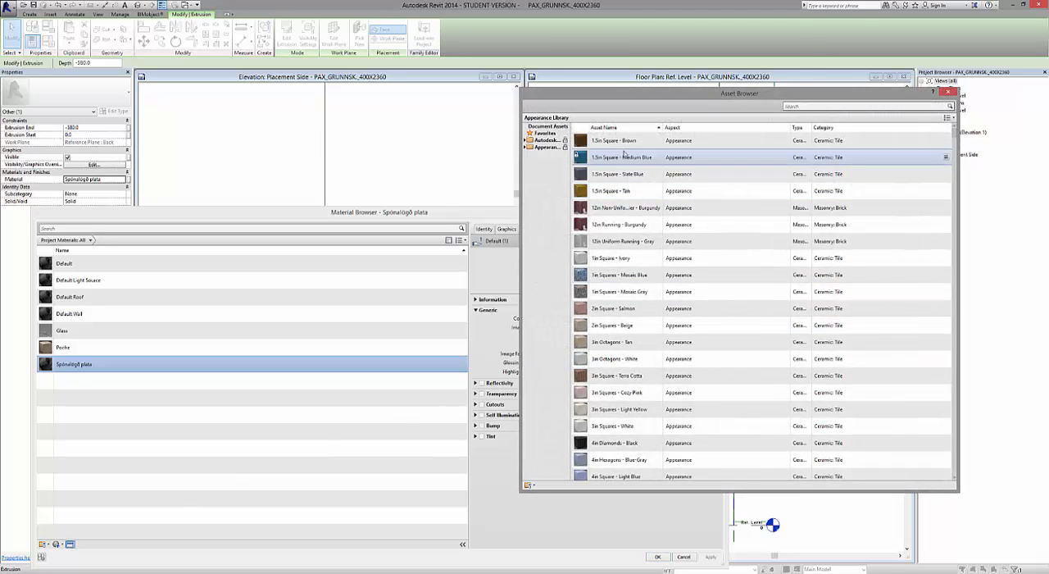
left_click(525, 148)
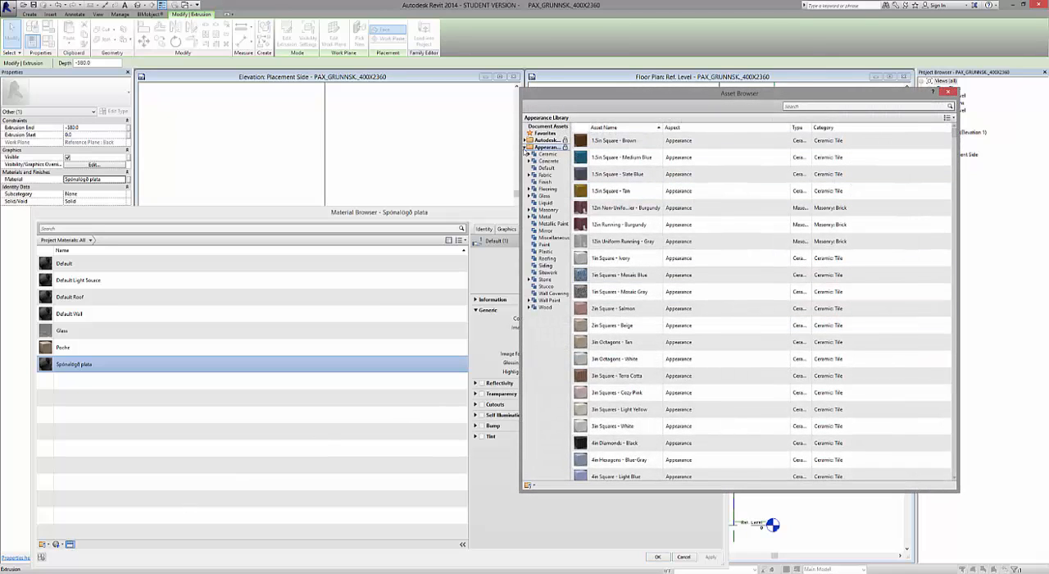
left_click(529, 308)
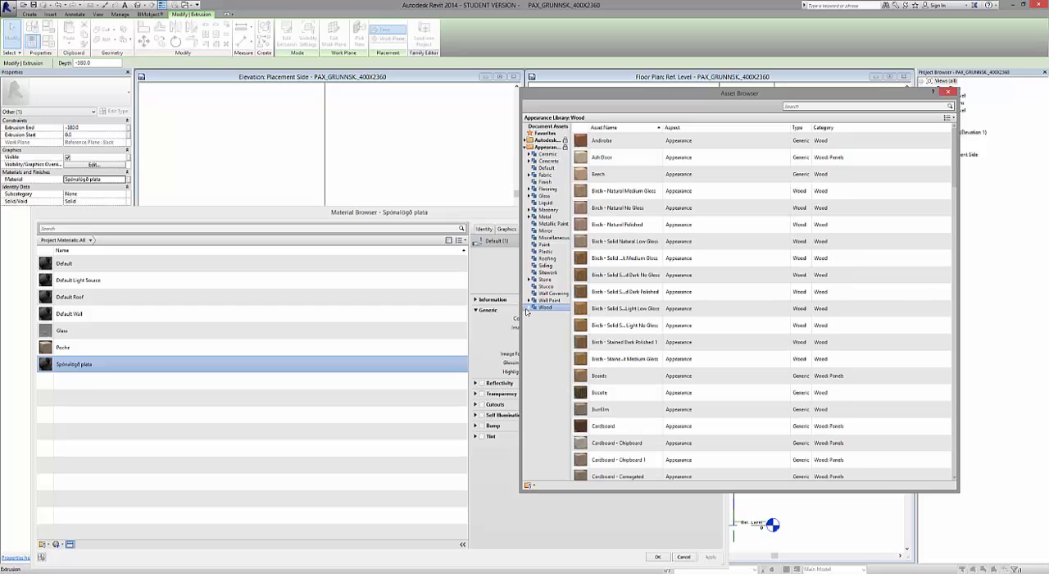
double_click(628, 161)
left_click(949, 92)
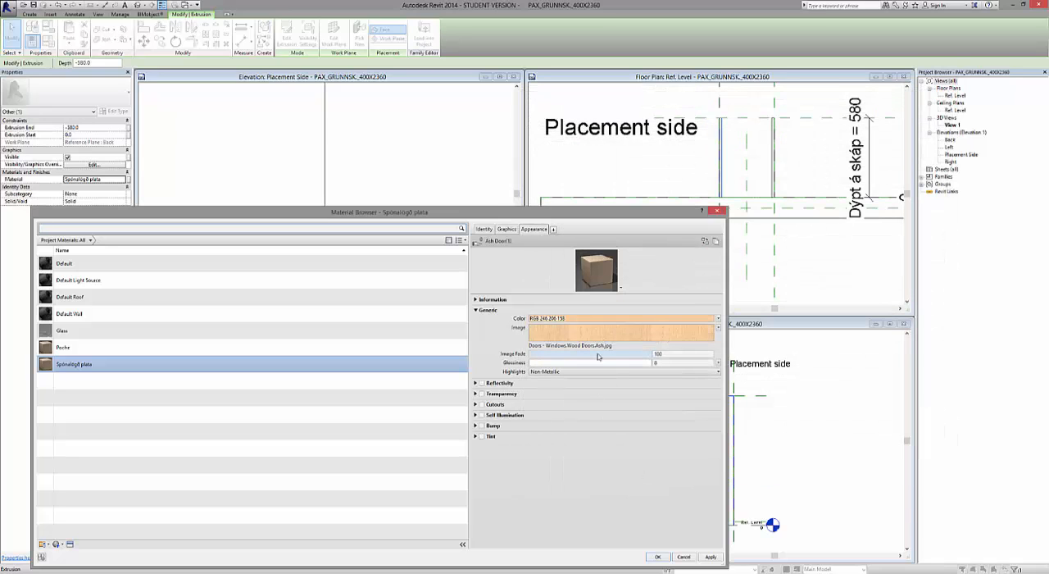
left_click(712, 557)
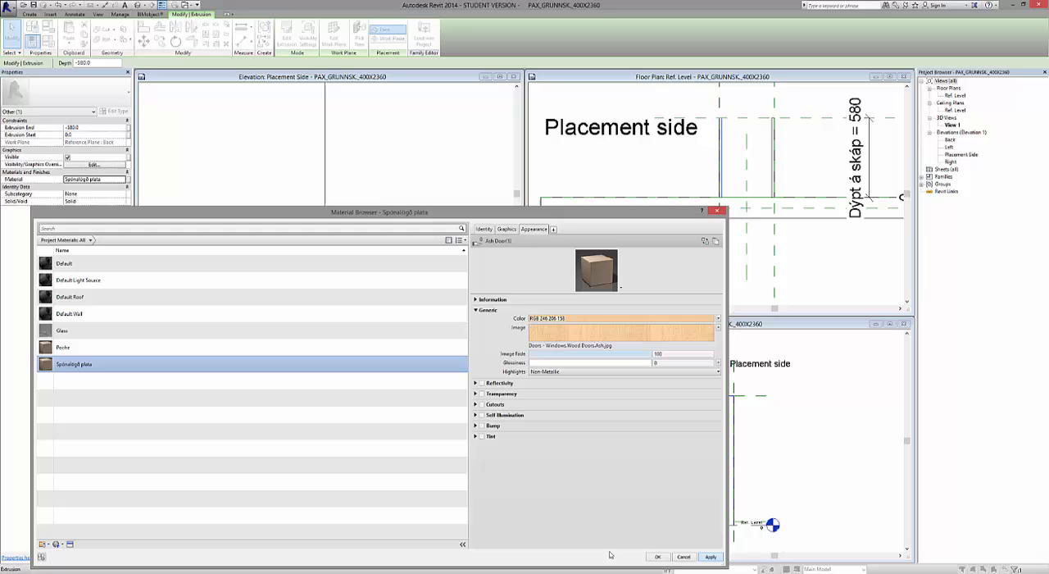
left_click(657, 558)
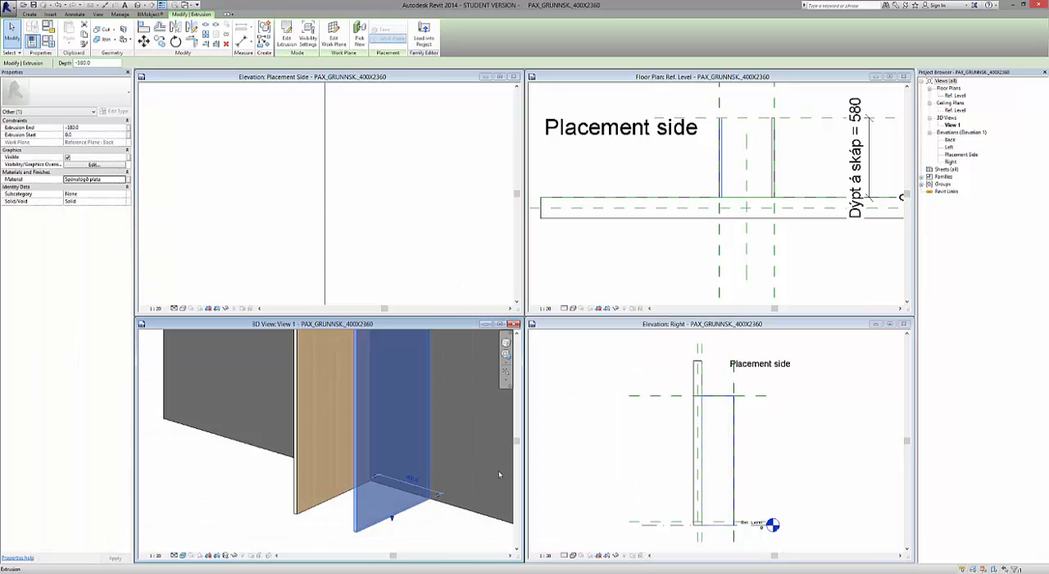
left_click(231, 511)
Inspect the wood finish on both side panels in the 3D view.
scroll(394, 410, "down", 4)
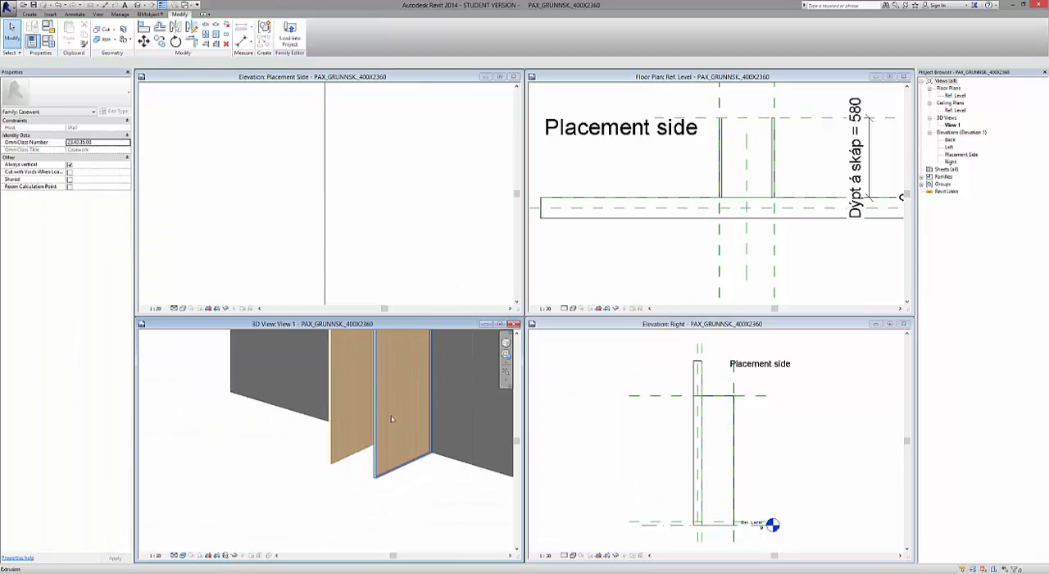
scroll(345, 510, "down", 2)
scroll(365, 400, "up", 6)
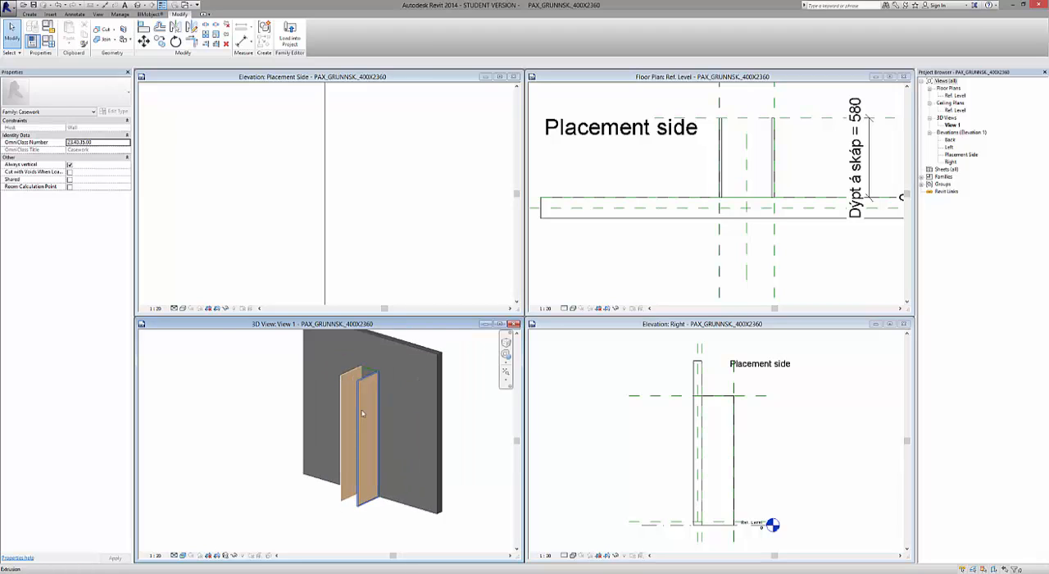
scroll(367, 383, "up", 3)
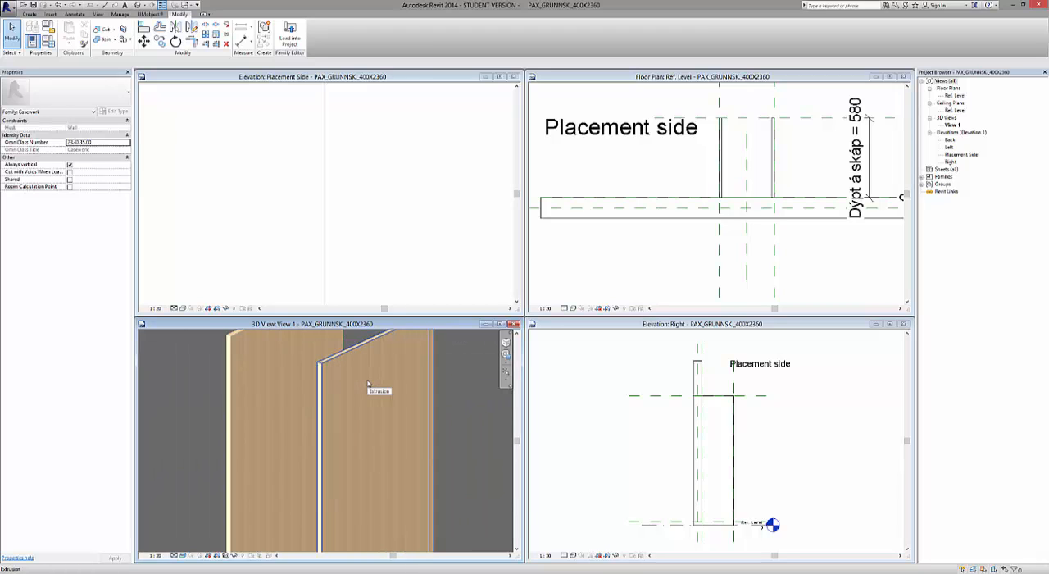
scroll(367, 383, "down", 2)
scroll(367, 383, "down", 3)
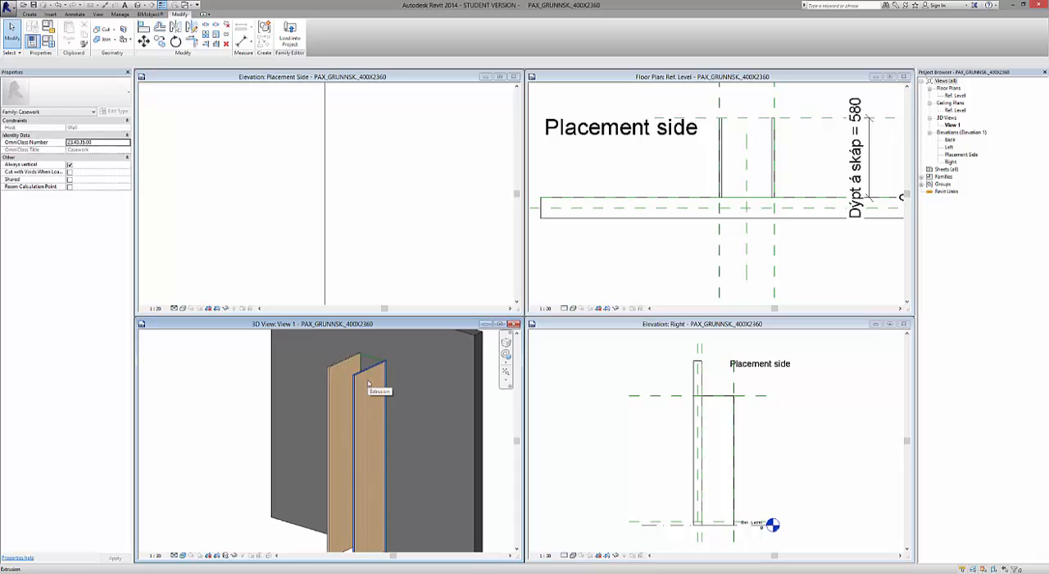
In the Placement Side elevation, sketch a rectangular extrusion profile of 364 x 18 mm for the top panel between the two side panels.
left_click(371, 268)
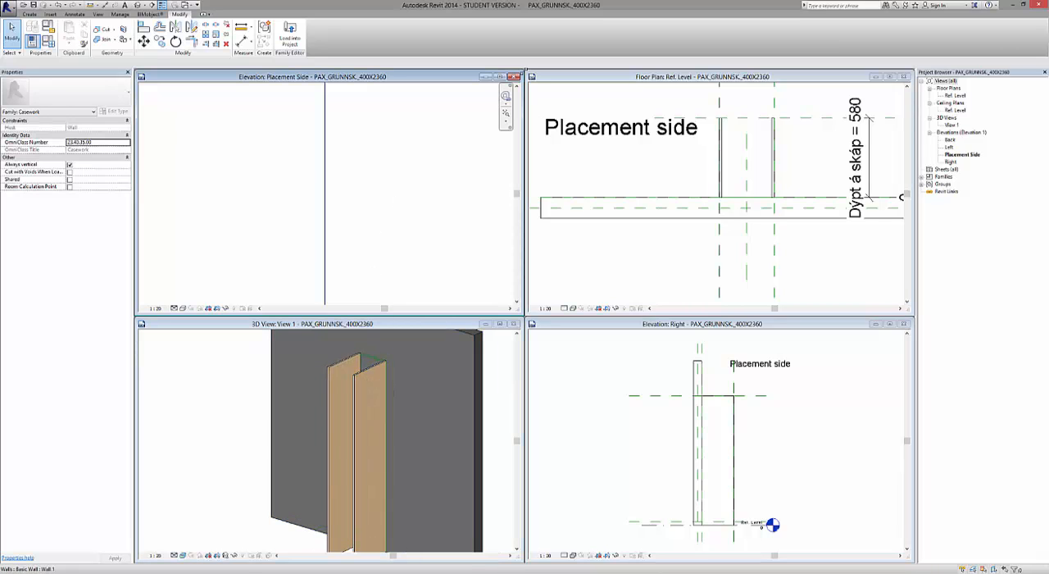
left_click(500, 77)
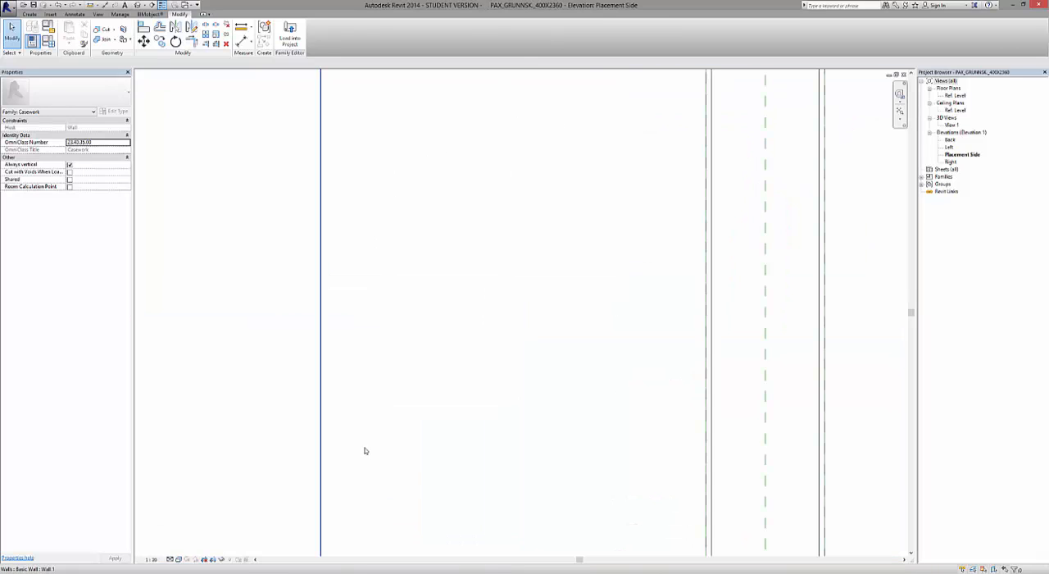
scroll(366, 451, "down", 4)
scroll(468, 403, "up", 5)
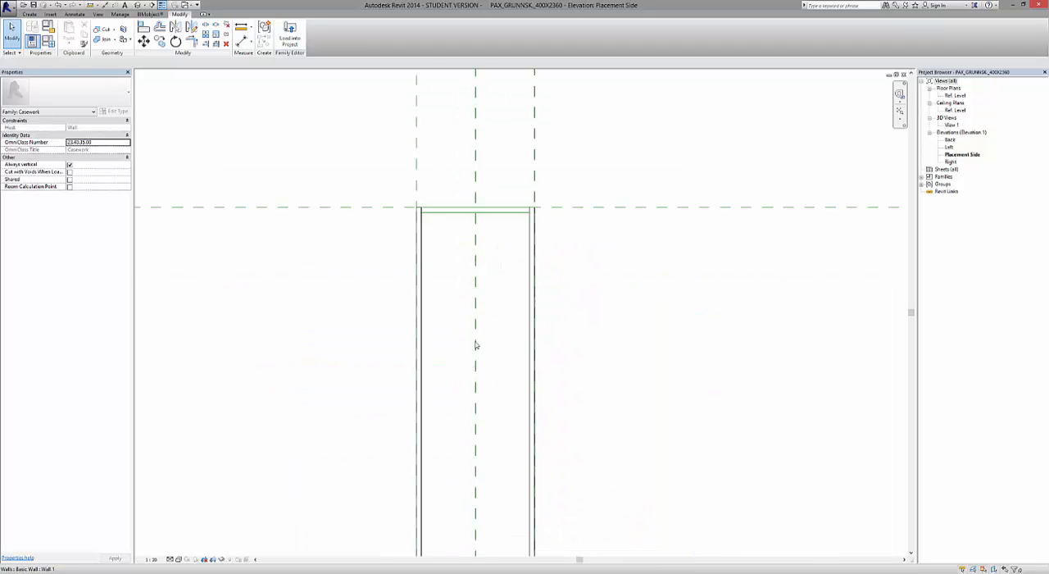
scroll(482, 291, "up", 2)
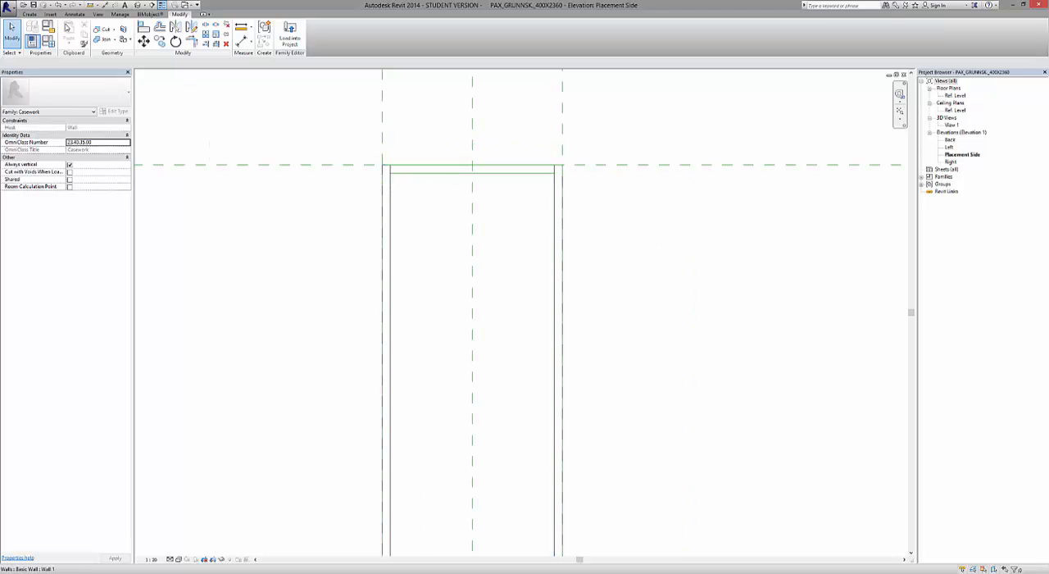
left_click(29, 14)
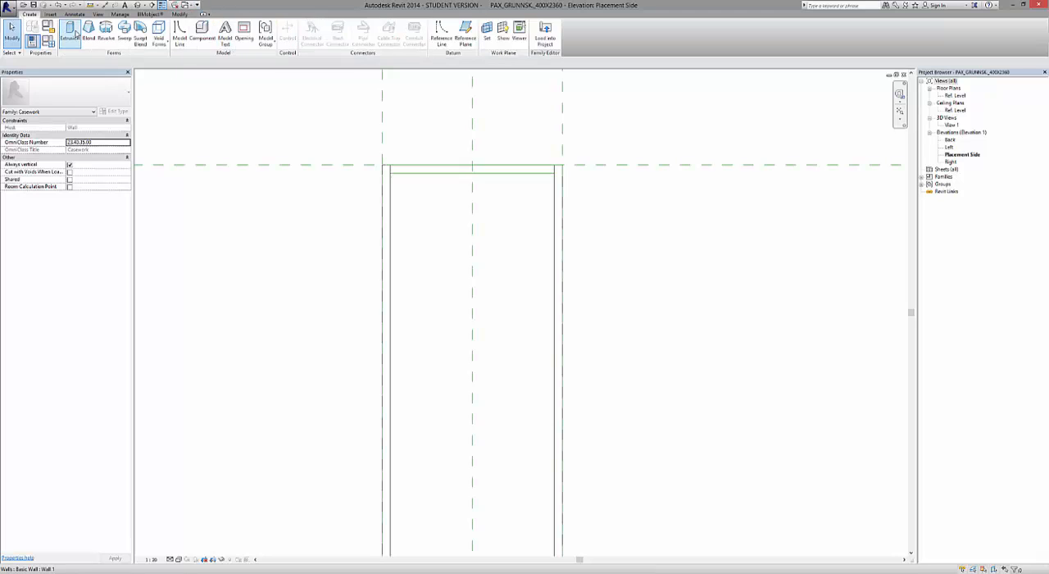
left_click(72, 33)
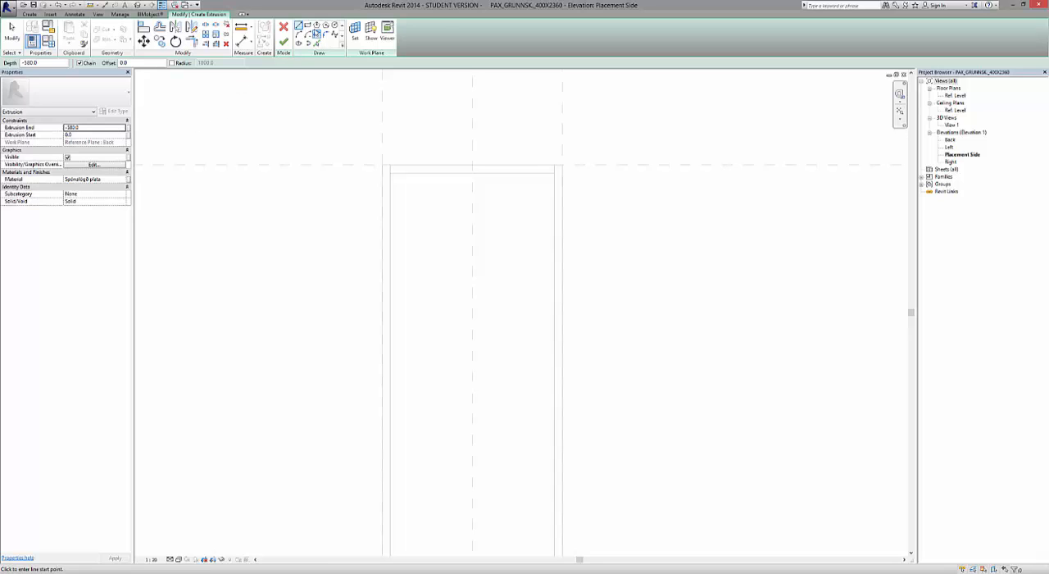
left_click(307, 25)
scroll(439, 205, "up", 3)
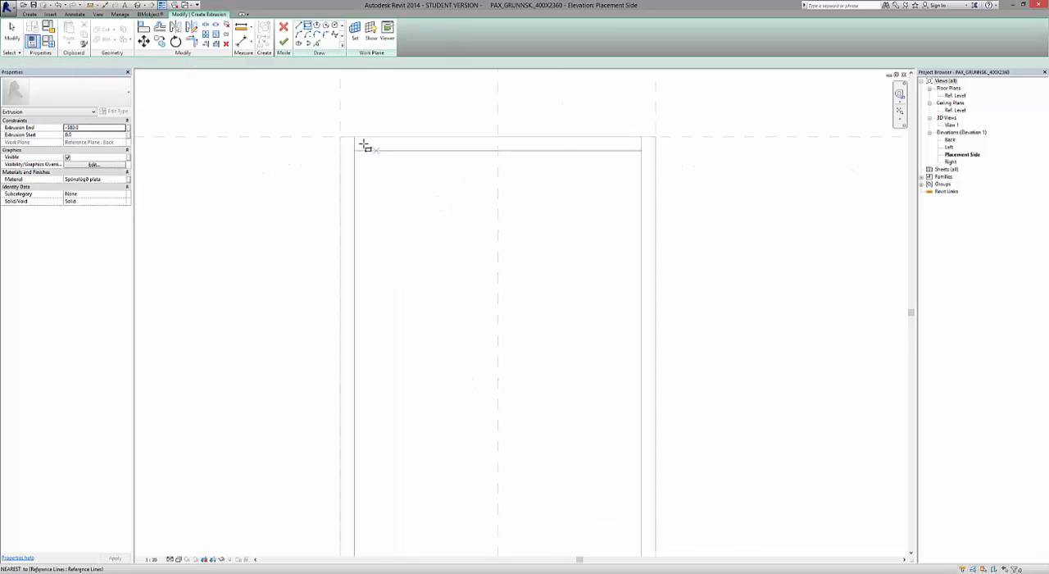
scroll(357, 137, "up", 2)
left_click(350, 132)
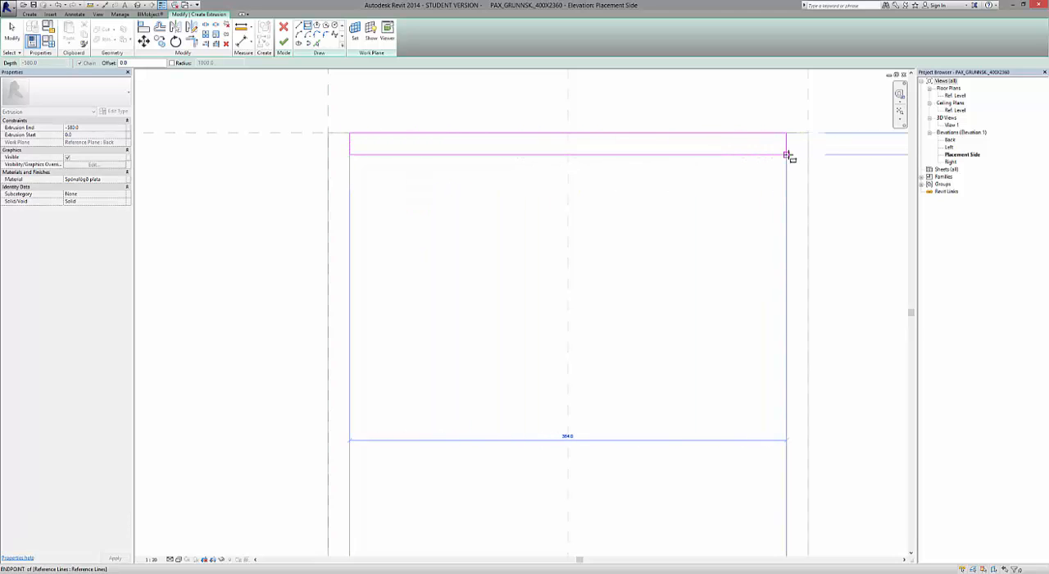
left_click(788, 156)
scroll(492, 211, "down", 2)
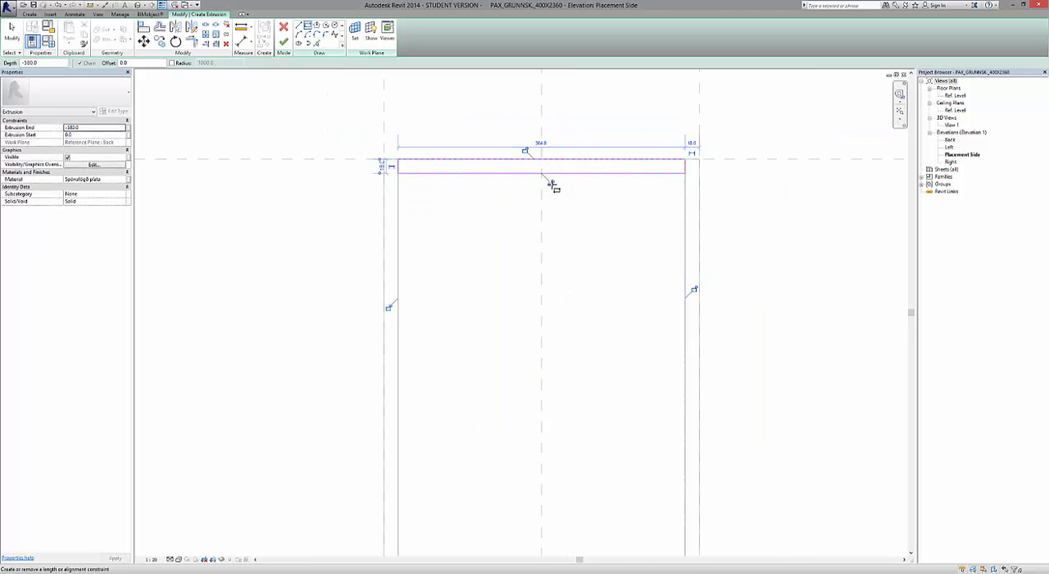
Lock all four edges of the top panel's sketch to the surrounding references and finish the extrusion.
left_click(553, 185)
left_click(524, 153)
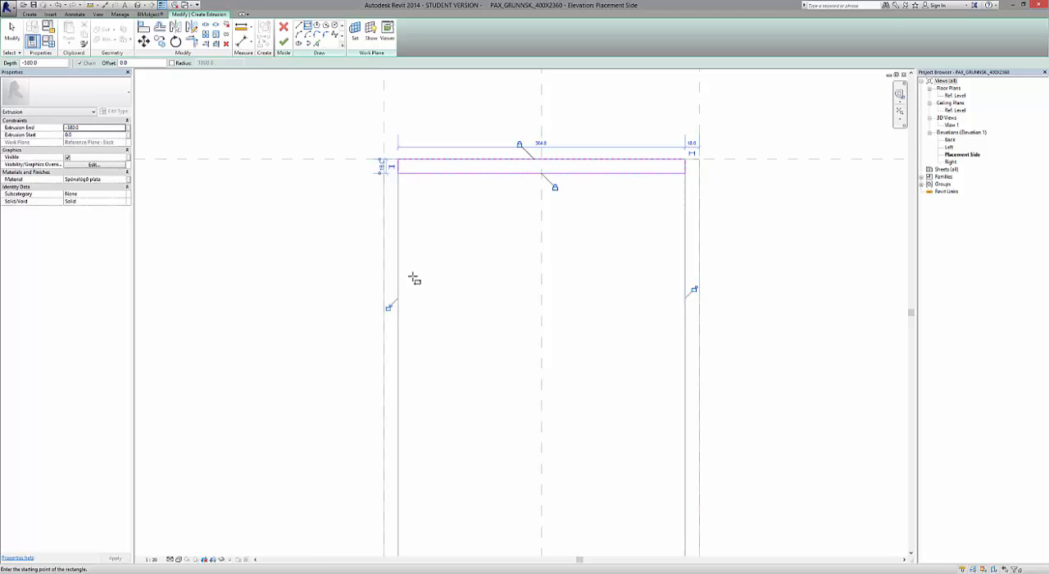
left_click(390, 310)
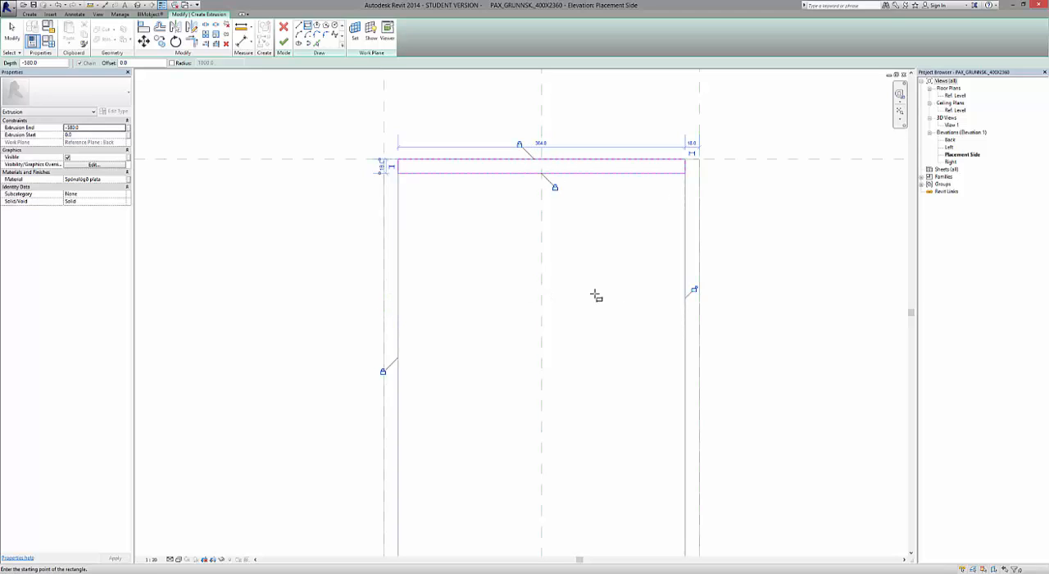
left_click(694, 293)
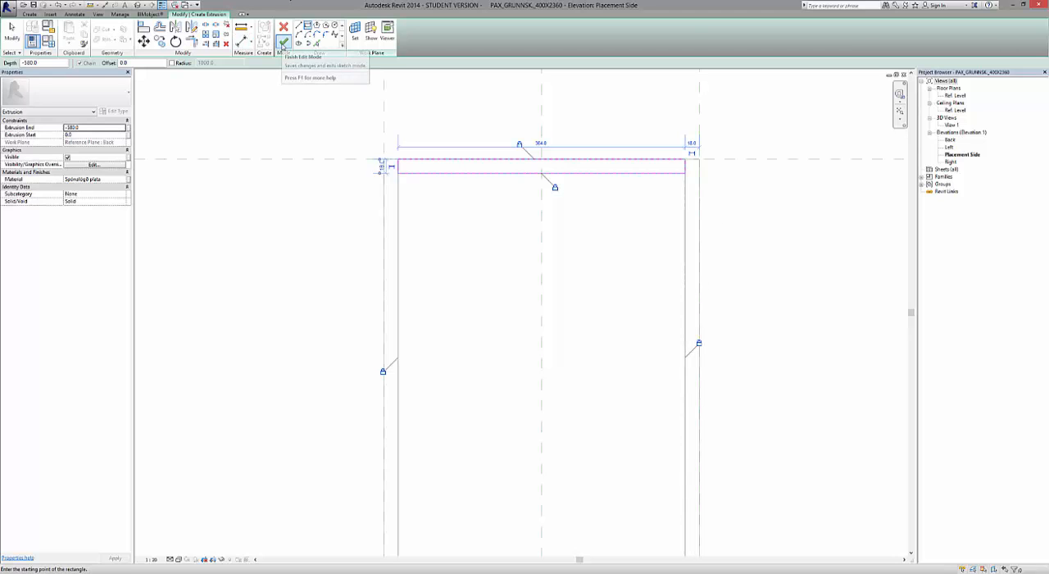
left_click(285, 43)
left_click(297, 295)
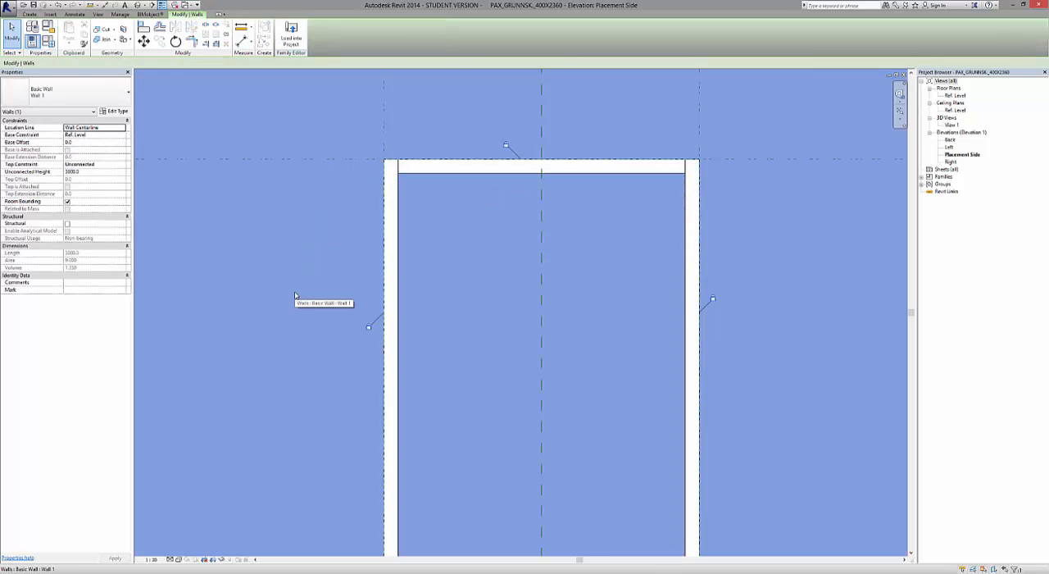
scroll(348, 271, "down", 5)
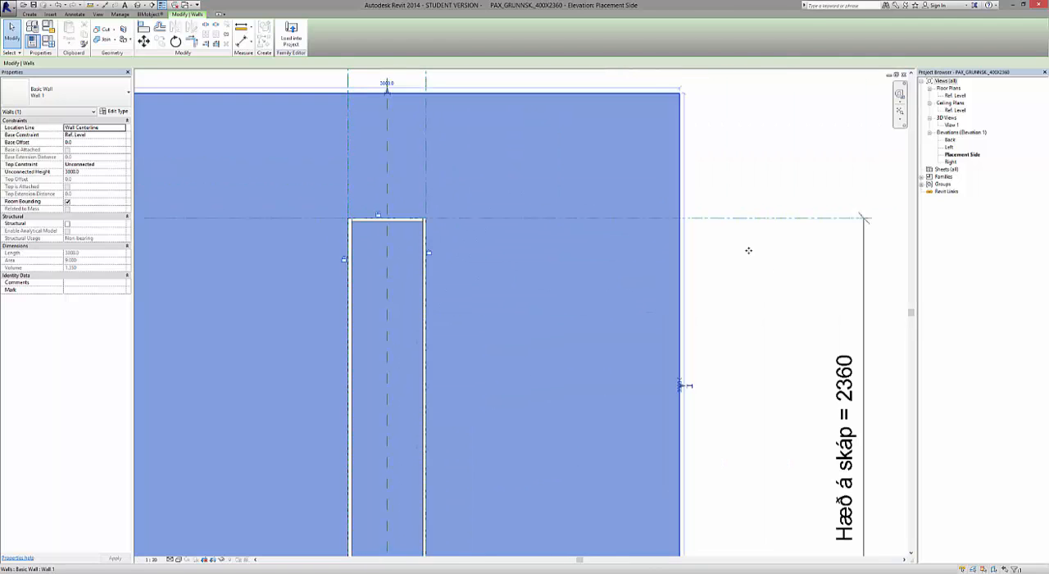
left_click(750, 291)
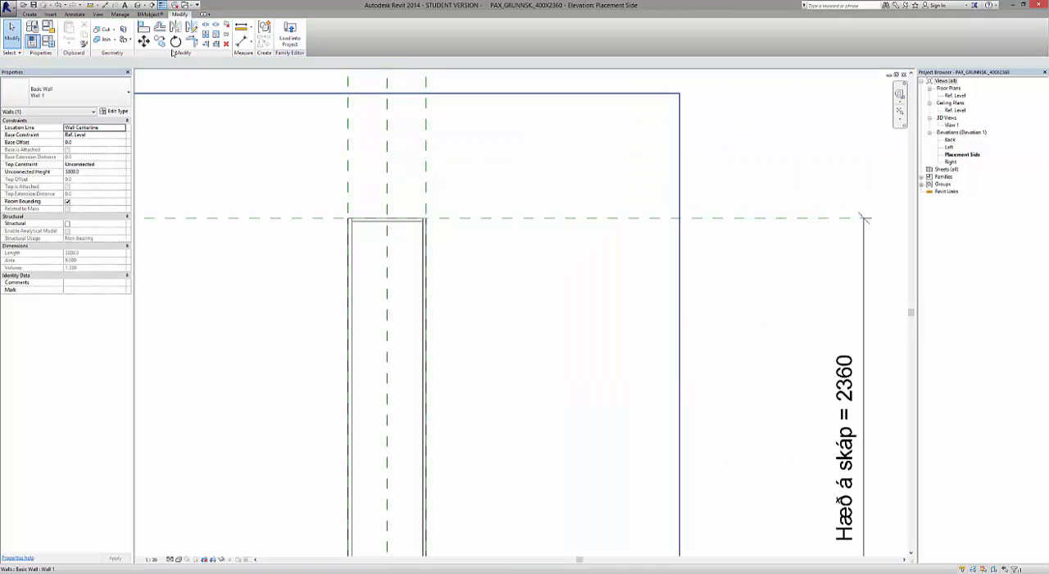
Show the cabinet in the default 3D view with the Realistic visual style and inspect the new top panel from the back.
left_click(138, 5)
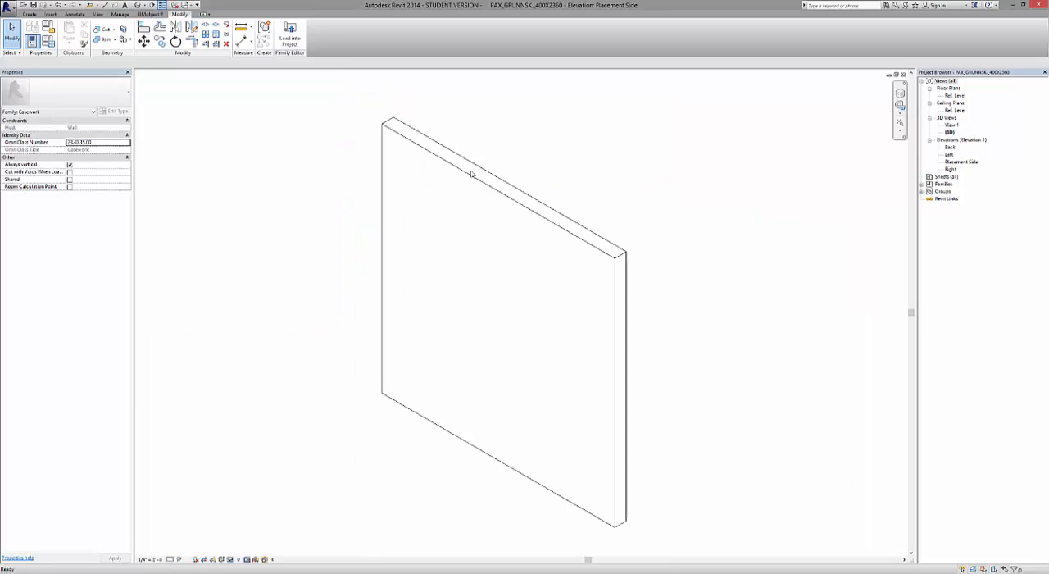
scroll(582, 371, "down", 3)
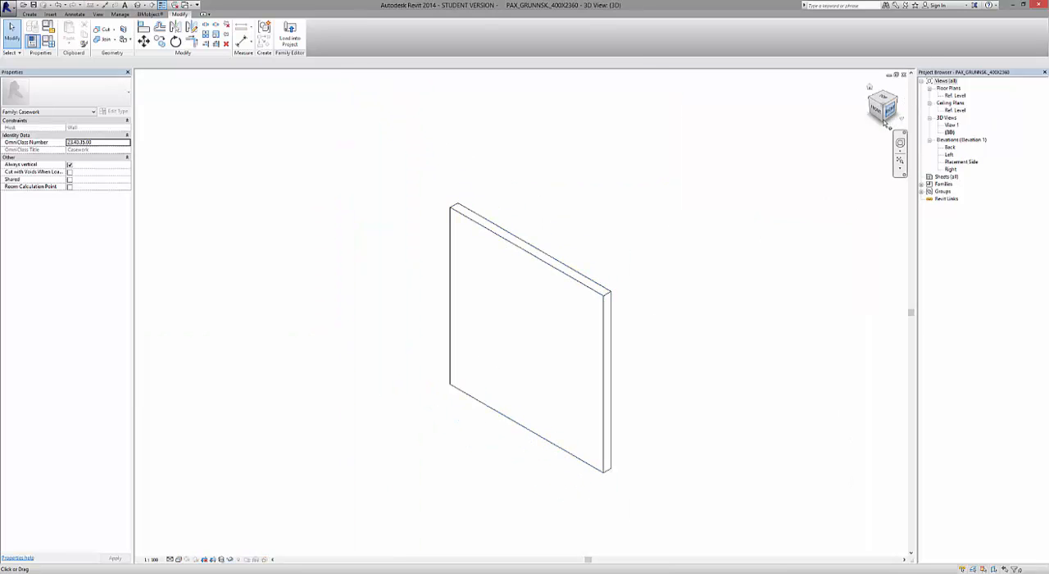
left_click(890, 119)
middle_click_drag(894, 305, 786, 289, "shift")
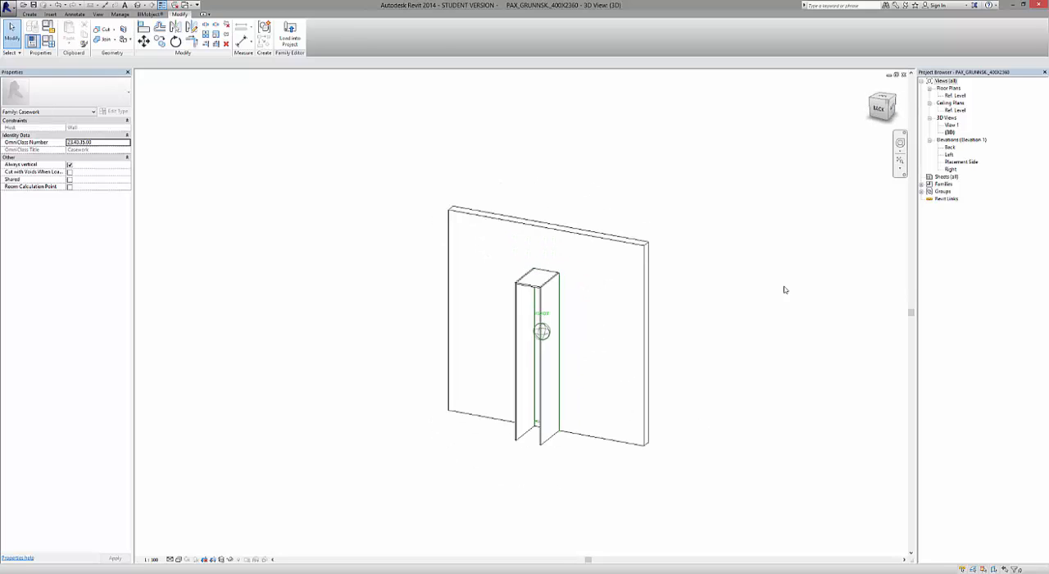
left_click(178, 559)
left_click(201, 543)
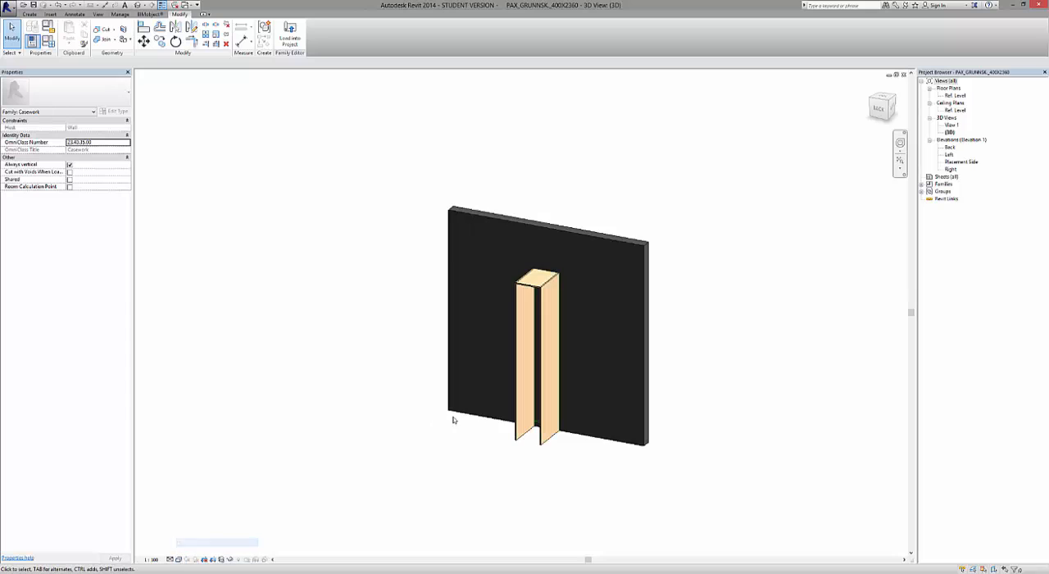
scroll(574, 283, "up", 10)
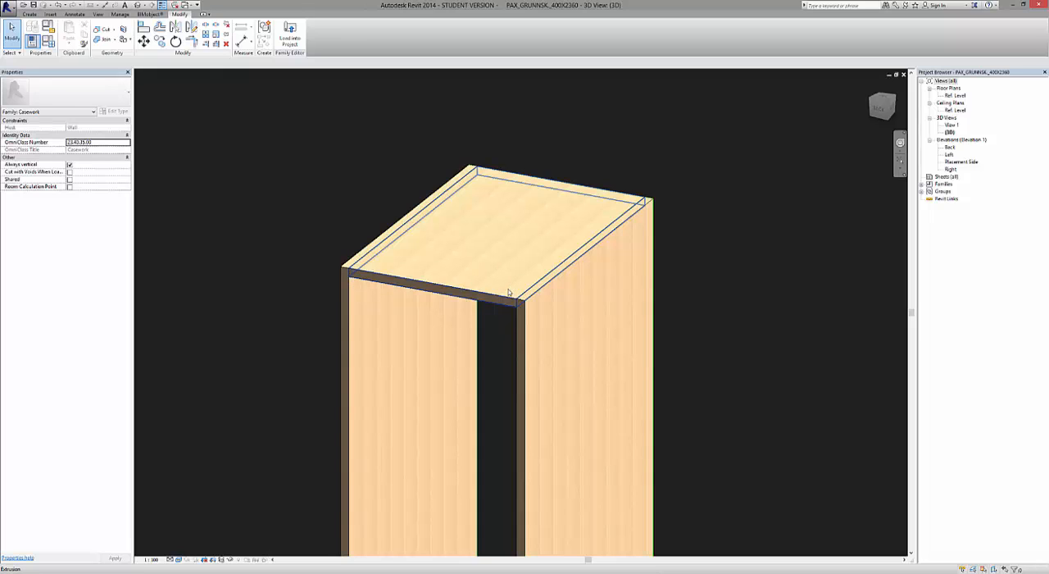
scroll(479, 246, "down", 8)
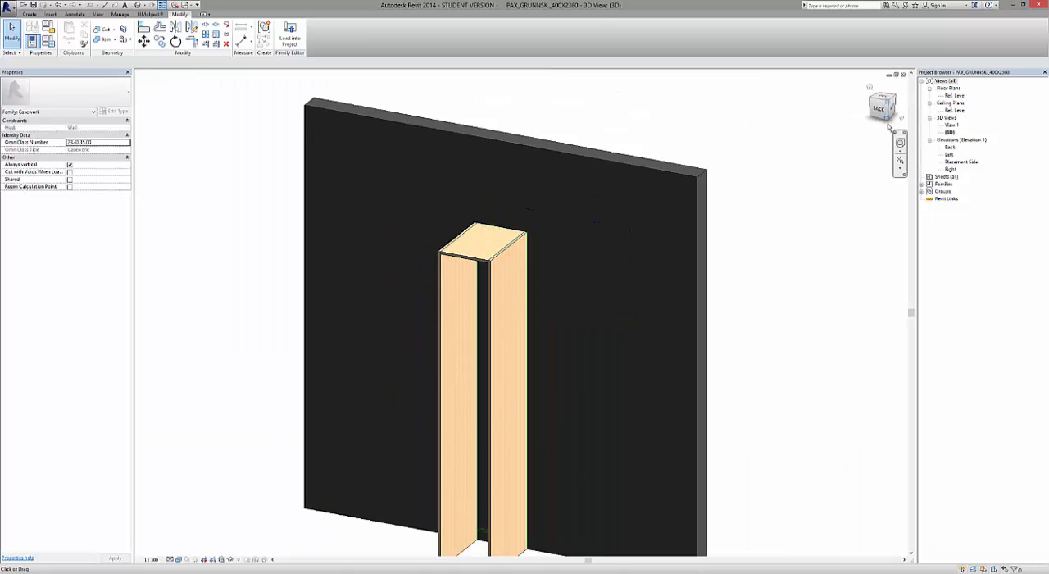
left_click(880, 110)
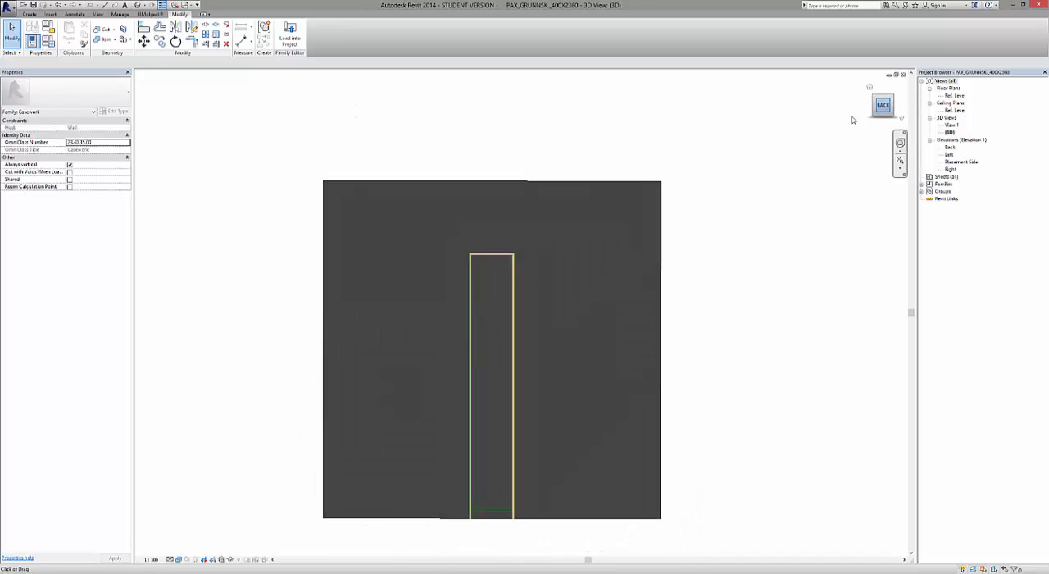
Tile the open views, zoom them all to fit, and maximize the Placement Side elevation.
scroll(523, 242, "up", 2)
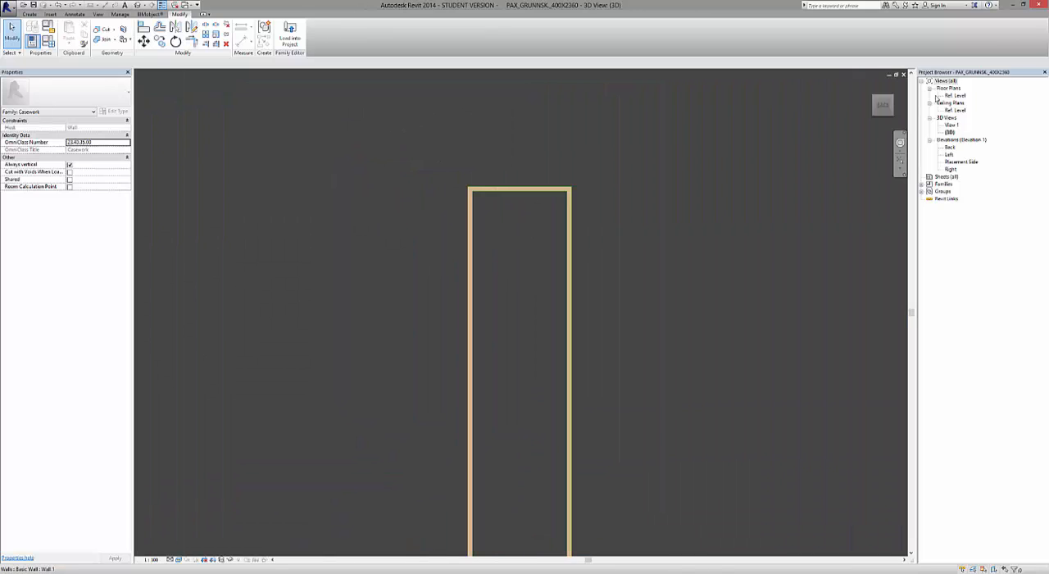
left_click_drag(881, 115, 872, 136)
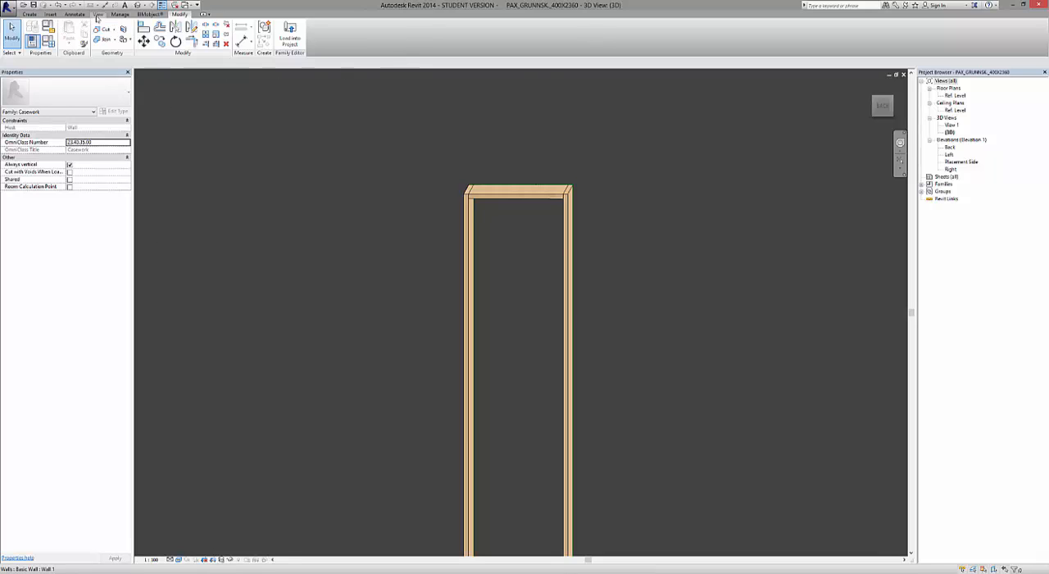
left_click(98, 14)
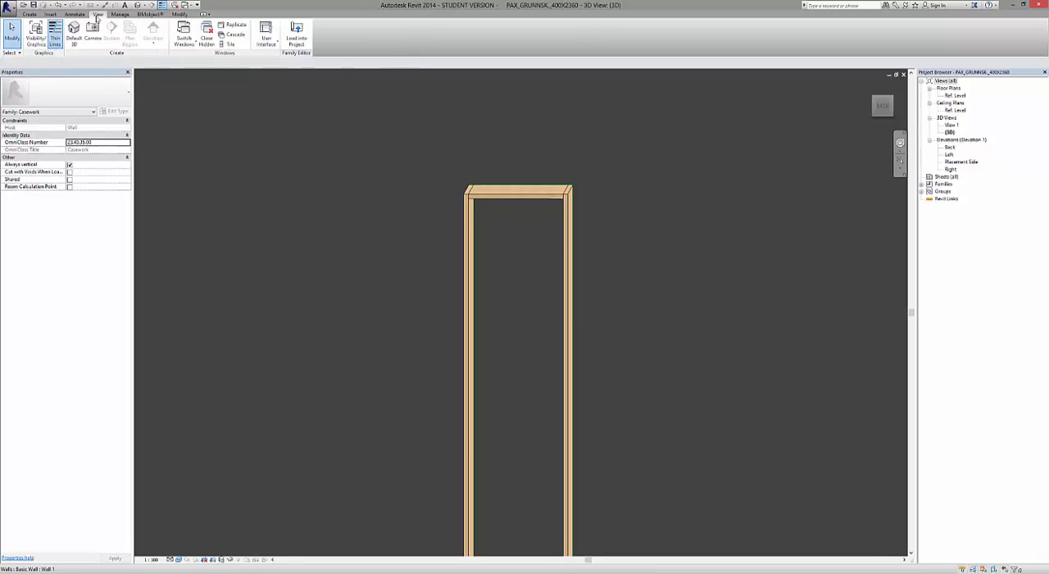
left_click(234, 45)
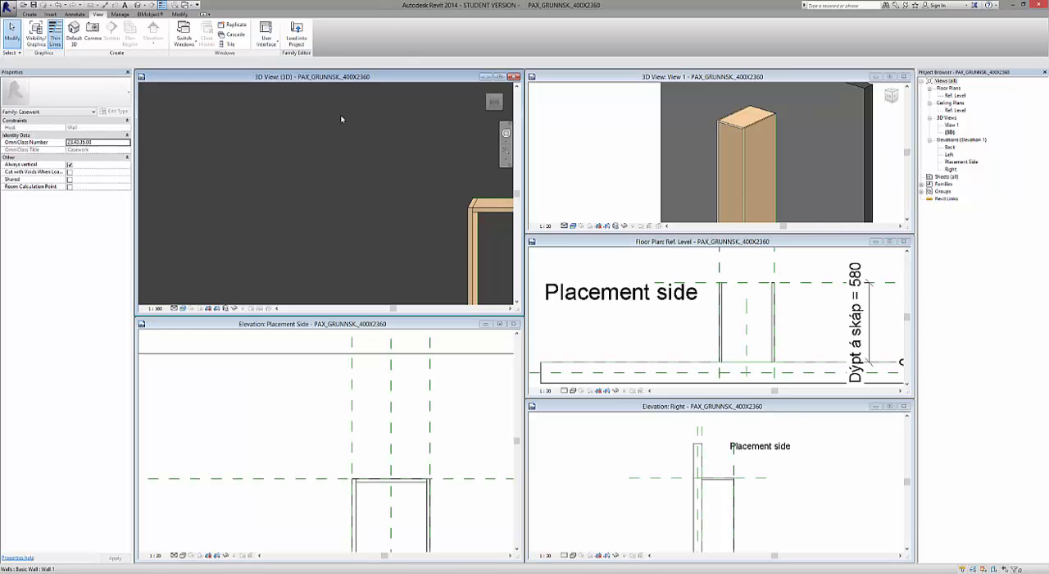
key("a")
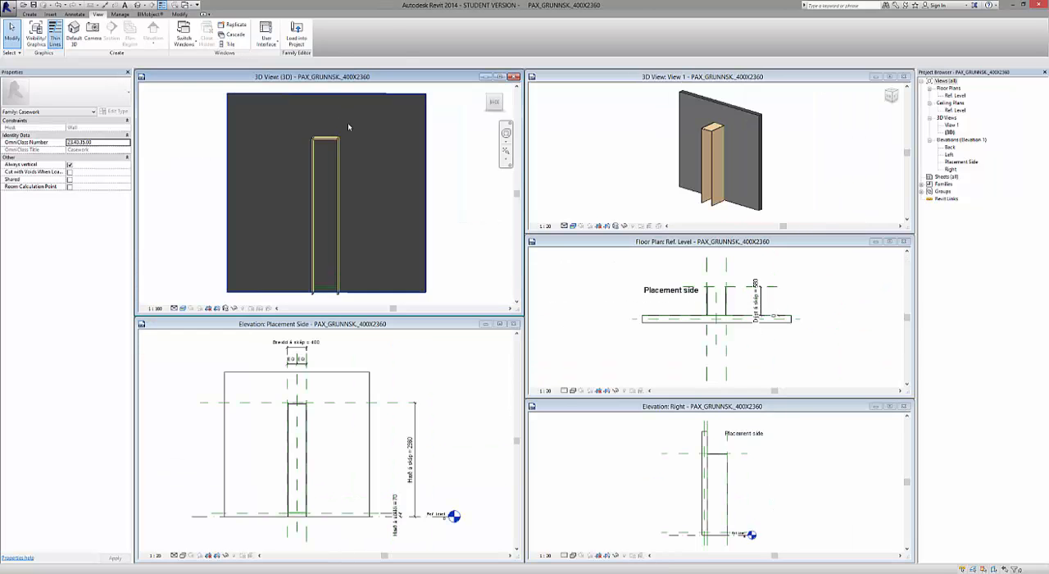
left_click(438, 396)
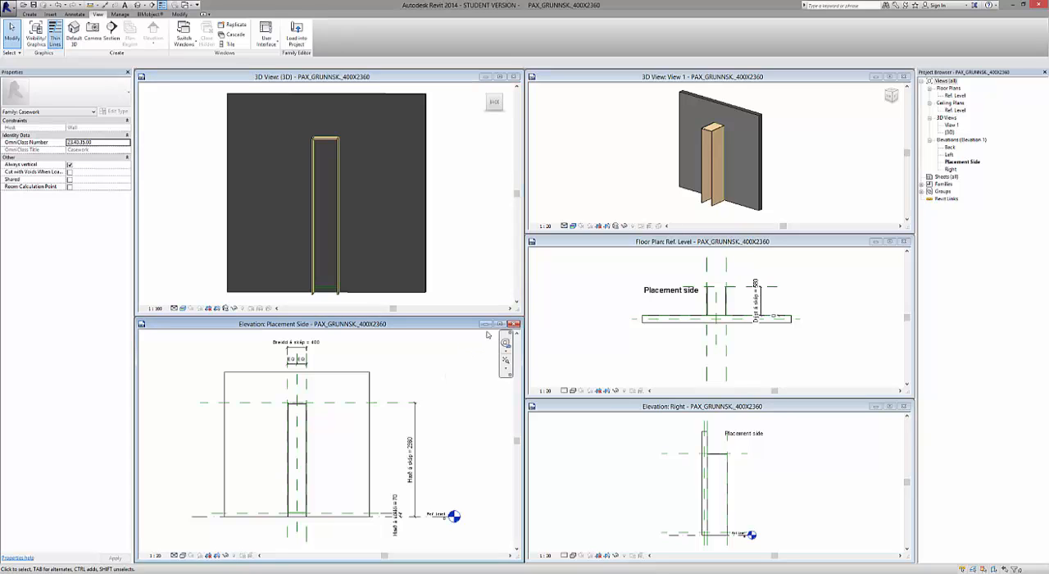
left_click(513, 323)
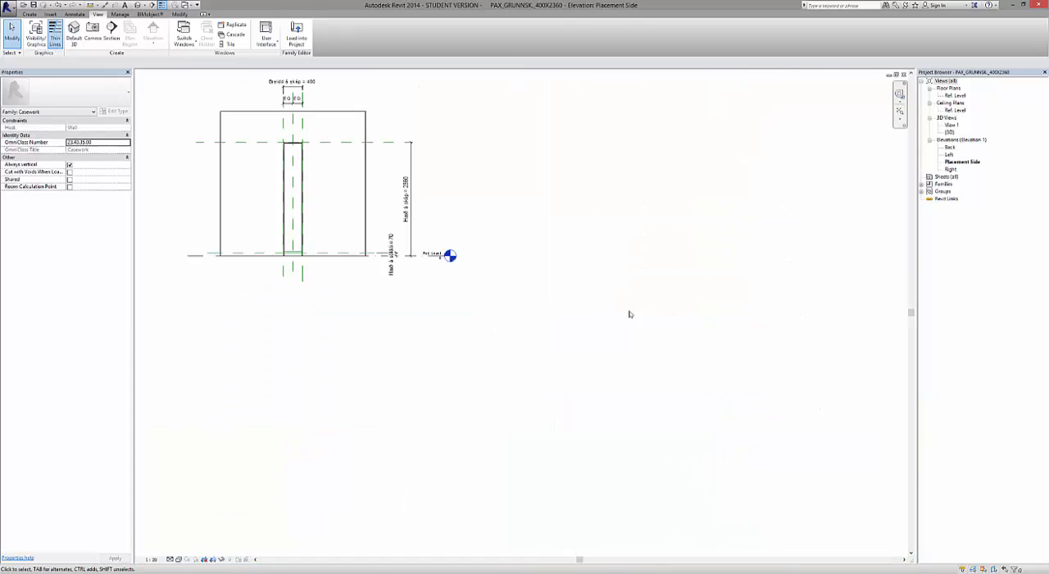
Start a new extrusion in the Placement Side elevation with Reference Plane : Back as its work plane.
scroll(273, 241, "up", 4)
scroll(393, 440, "down", 2)
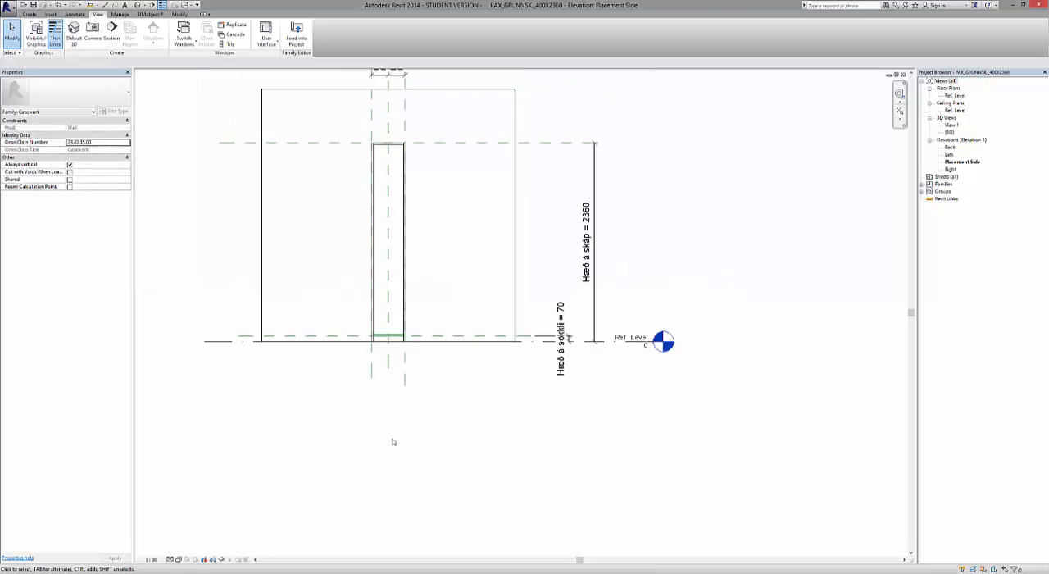
scroll(401, 316, "up", 2)
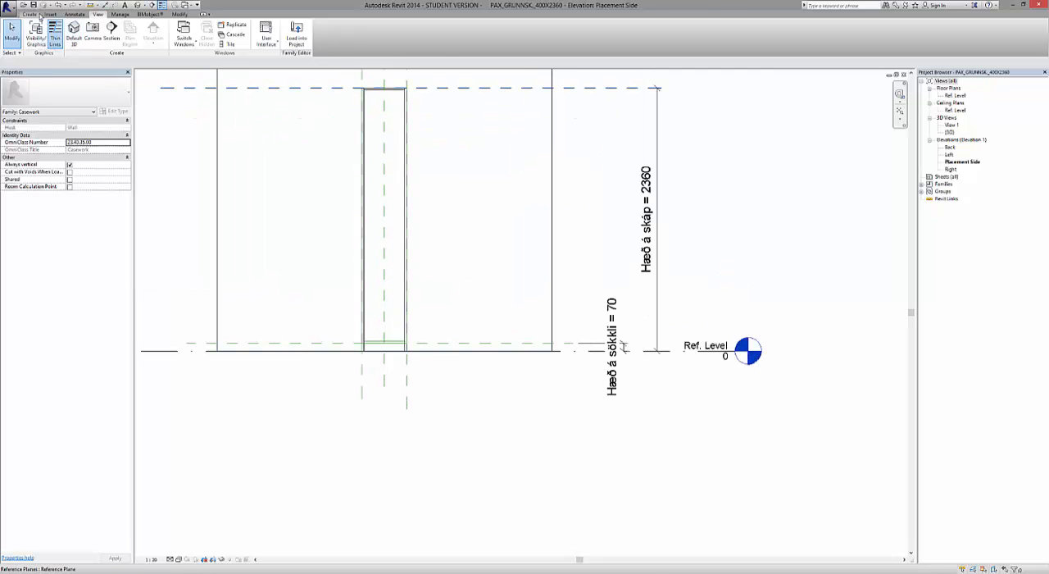
left_click(34, 15)
left_click(70, 32)
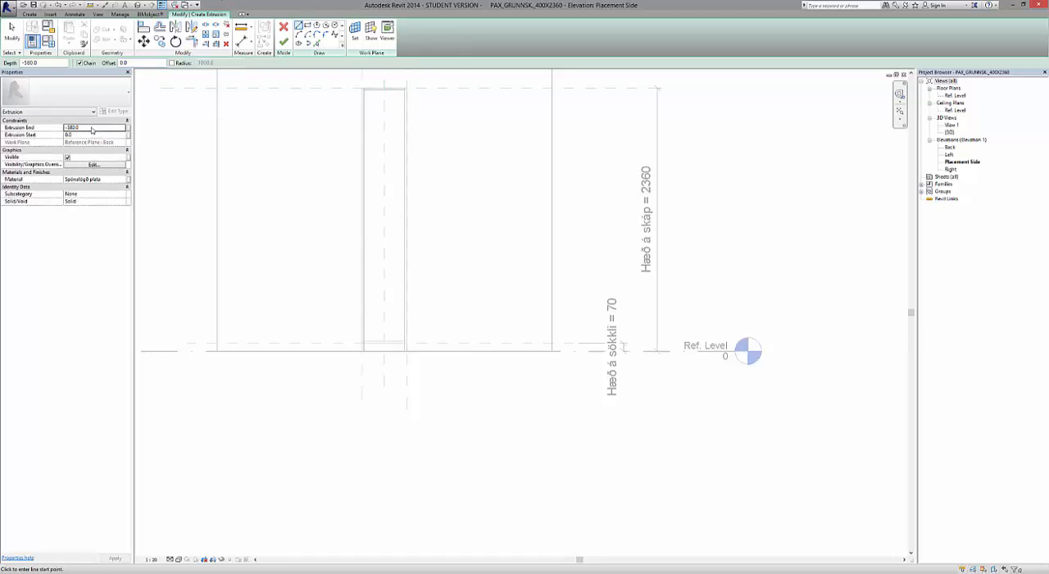
left_click(355, 33)
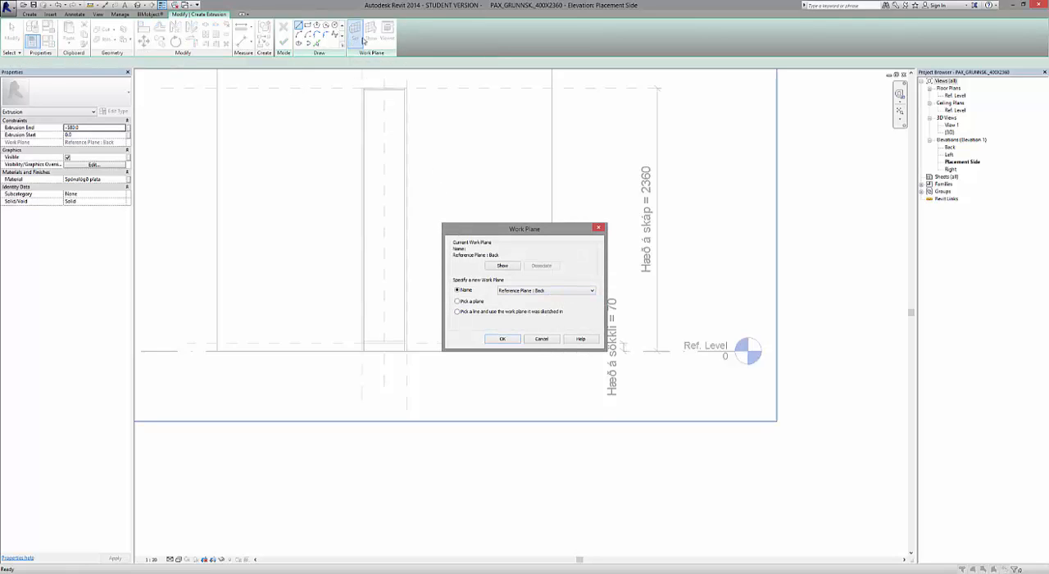
left_click(503, 340)
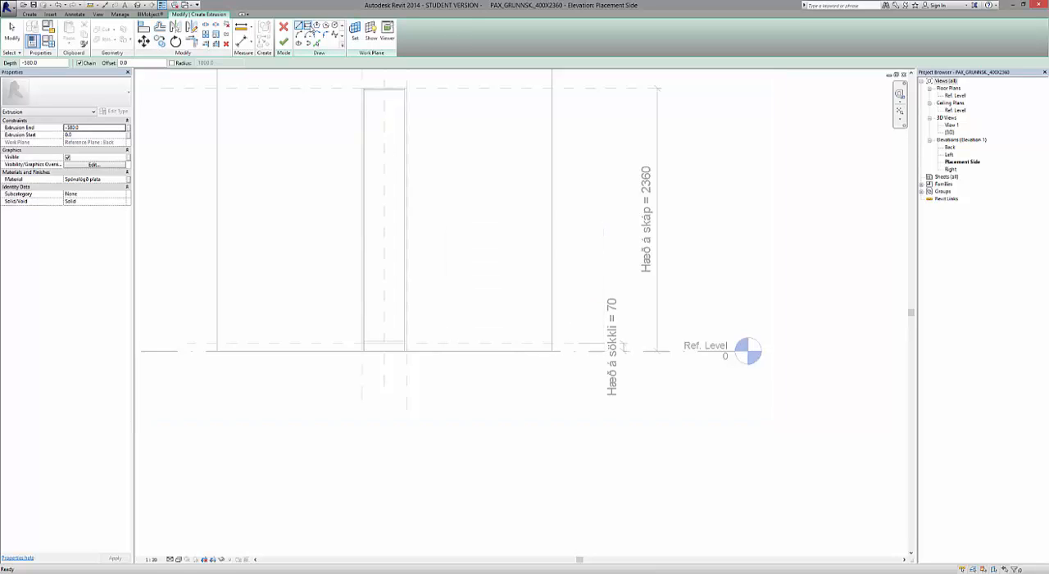
Sketch a 364 x 18 mm rectangle for the bottom panel between the side panels, resting on the 70 mm plinth reference plane.
left_click(309, 26)
scroll(405, 332, "up", 3)
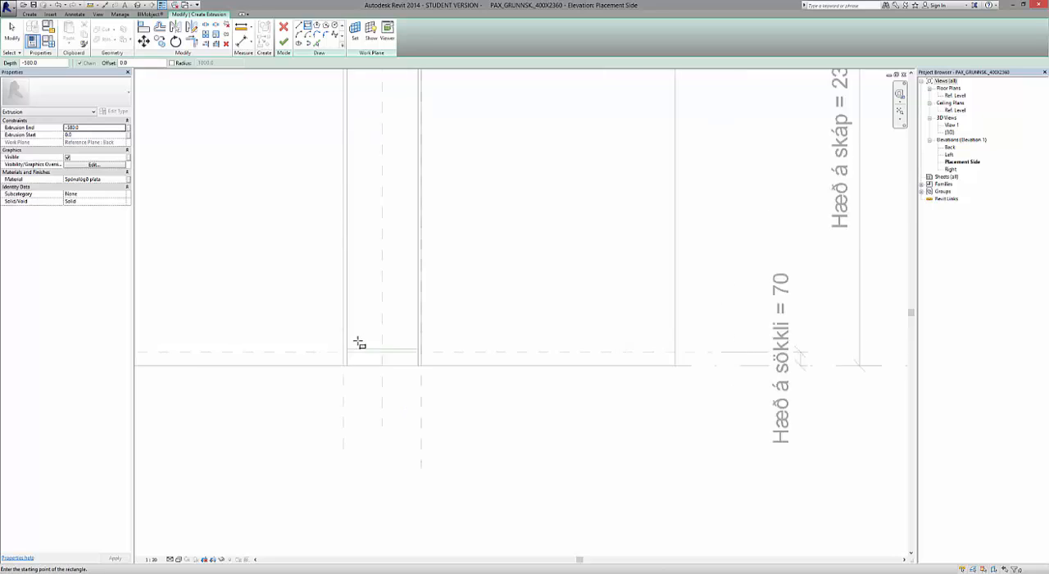
scroll(359, 343, "up", 4)
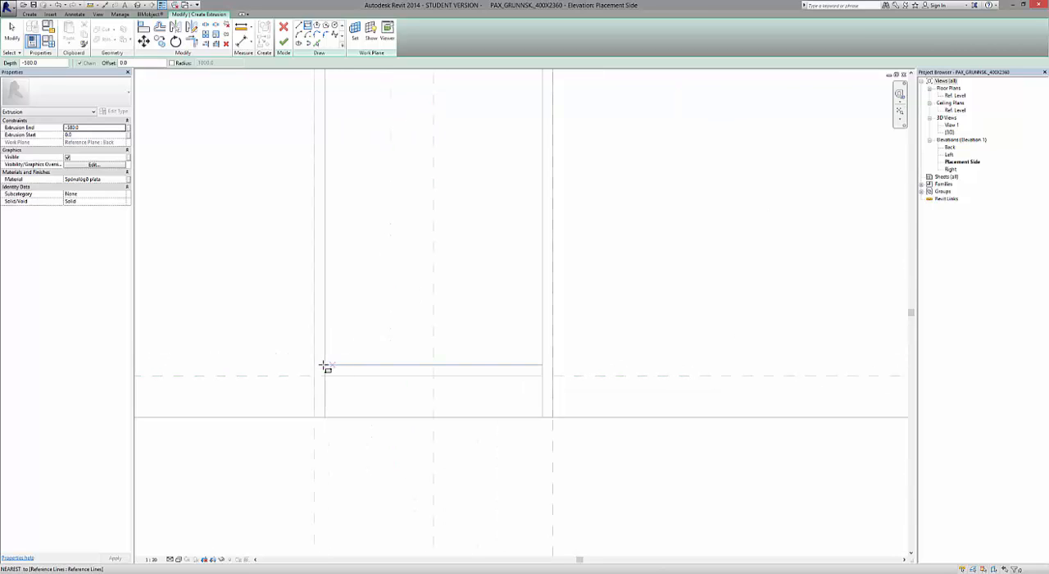
left_click(326, 366)
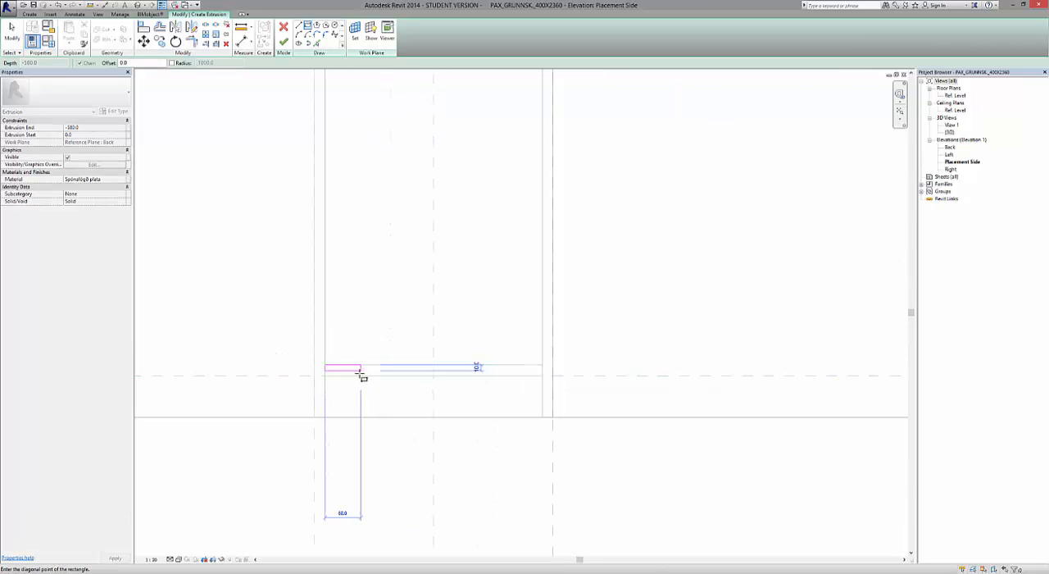
scroll(361, 375, "up", 4)
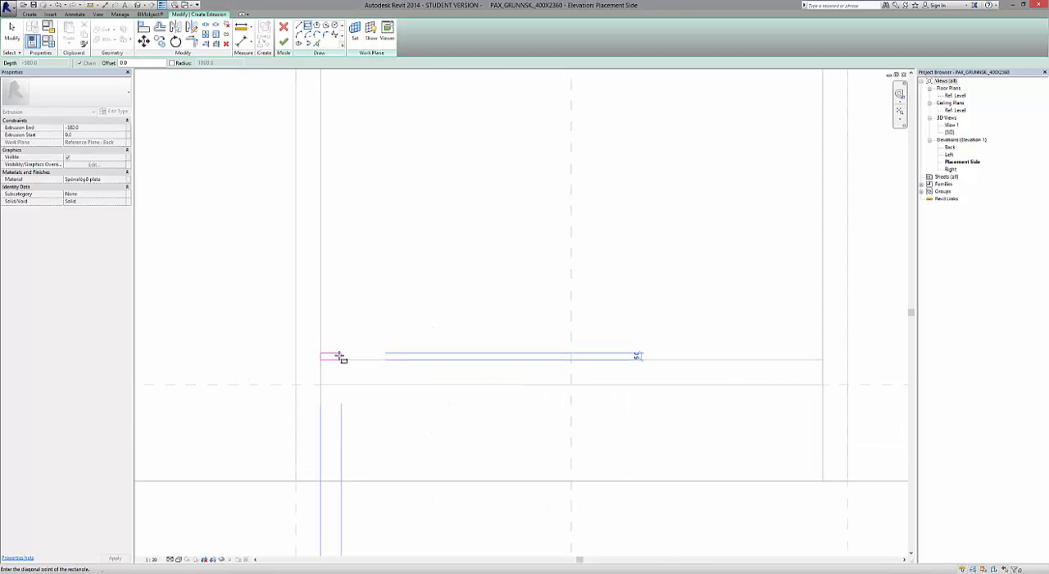
scroll(319, 360, "down", 3)
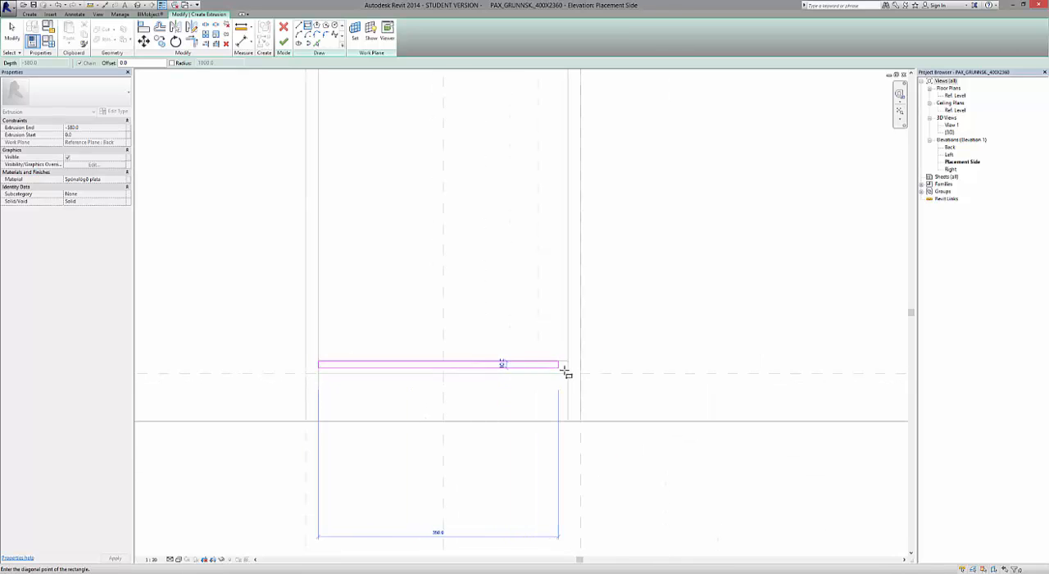
left_click(568, 373)
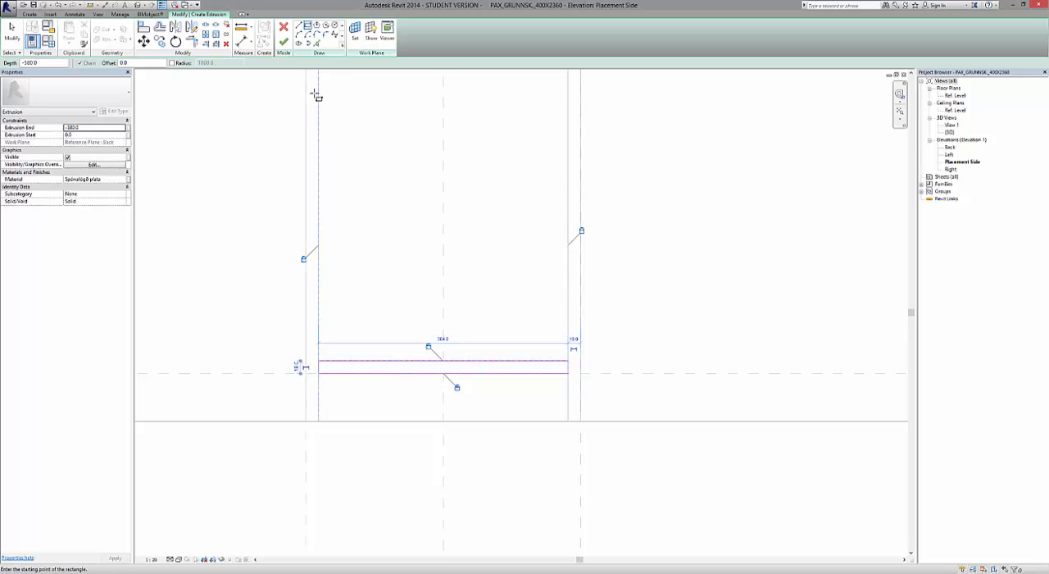
Lock the four edges of the bottom panel's sketch to the surrounding references and finish the extrusion.
left_click(284, 43)
scroll(487, 414, "down", 5)
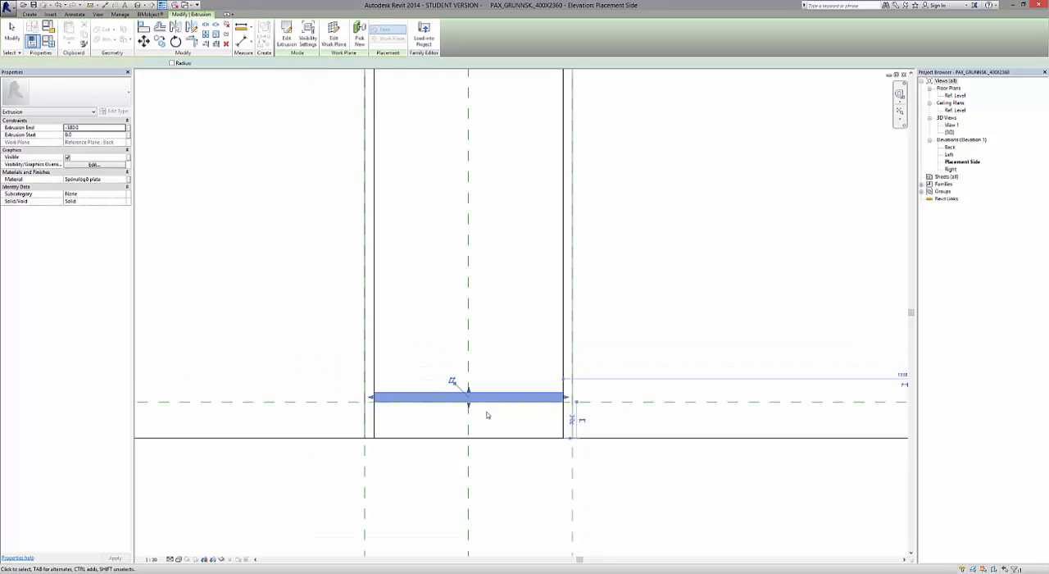
scroll(479, 404, "down", 2)
left_click(520, 457)
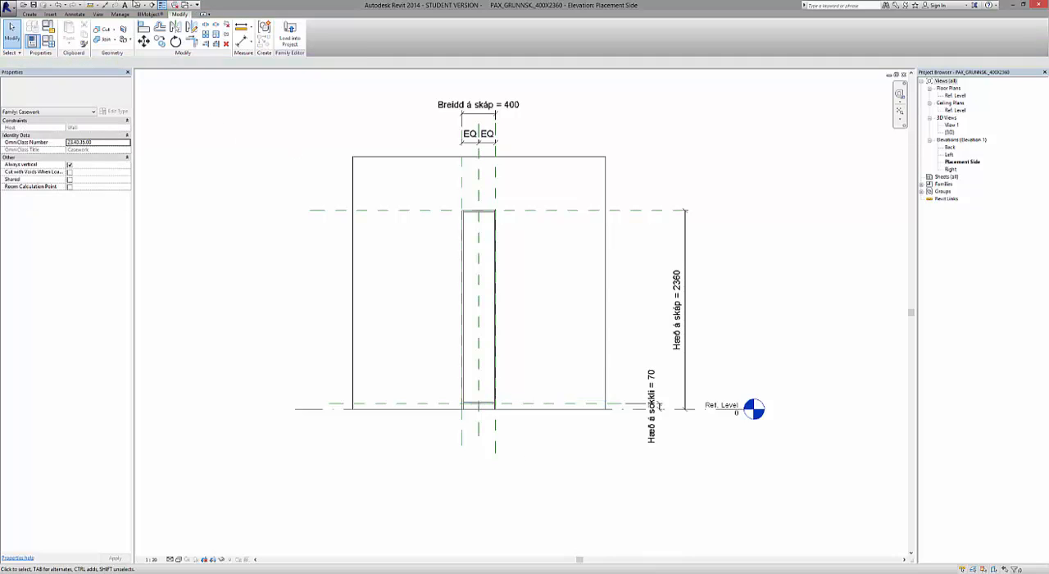
Inspect the new bottom panel from an angle in the default 3D view and save the family.
left_click(140, 5)
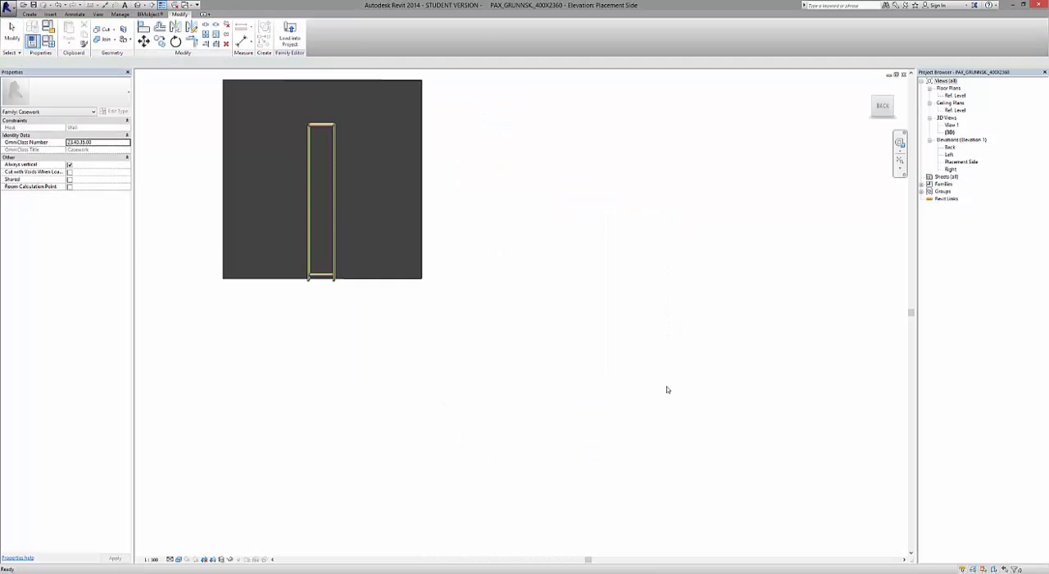
left_click(882, 105)
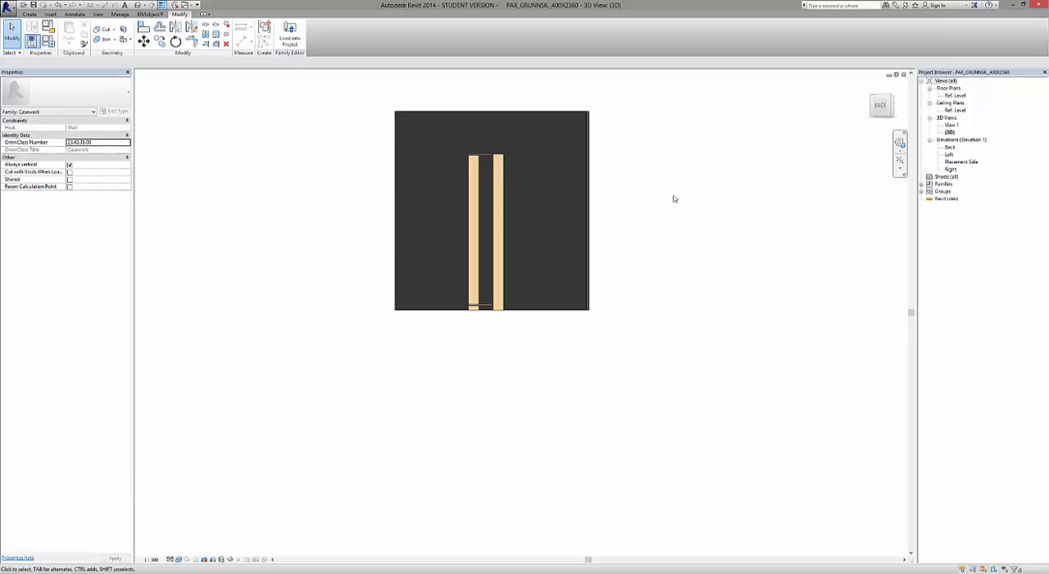
left_click(892, 98)
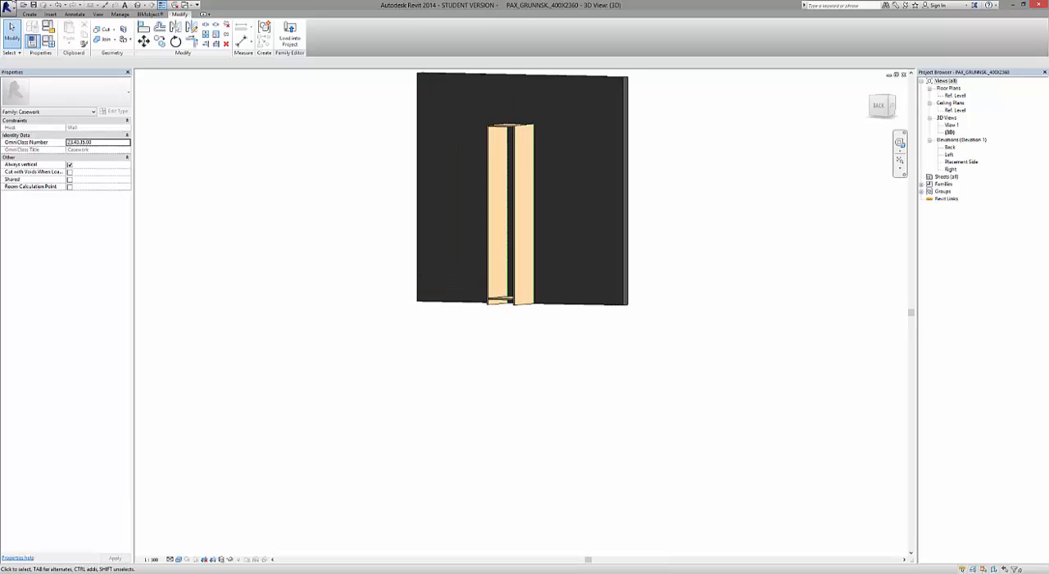
left_click(33, 6)
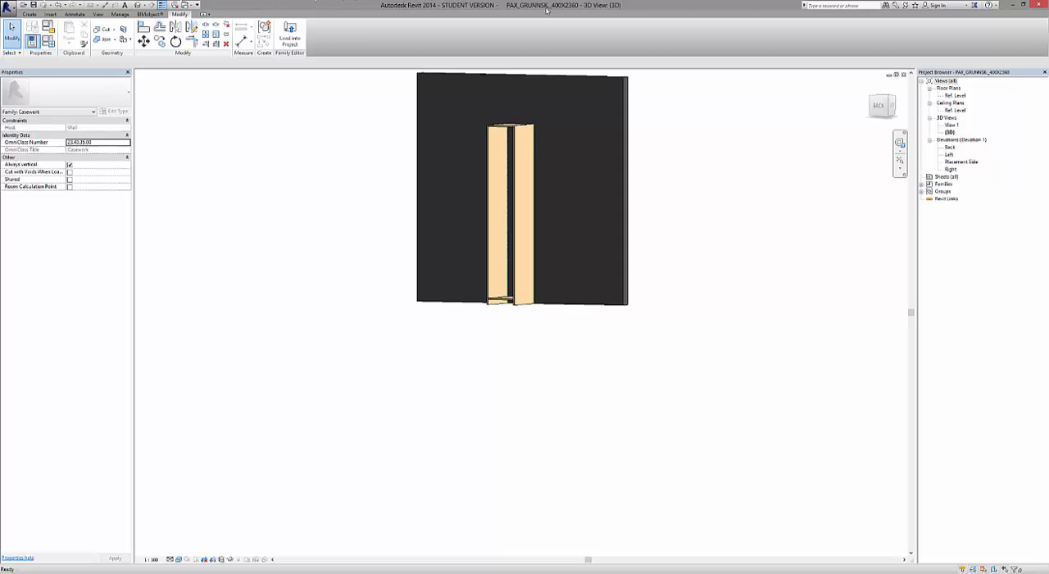
Offset the bottom panel's extrusion start 14 mm from the back reference plane.
left_click(880, 107)
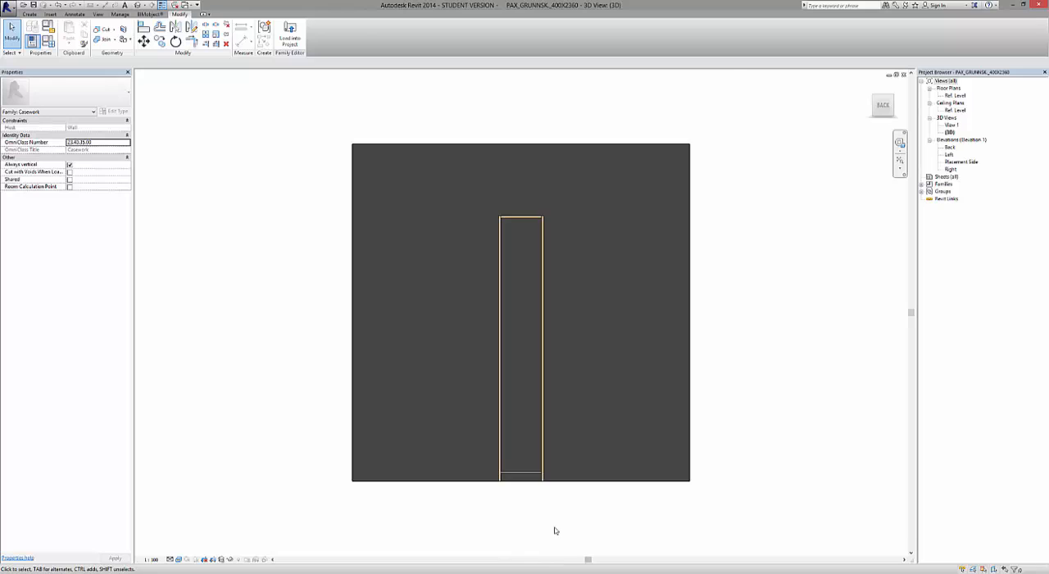
scroll(554, 531, "up", 2)
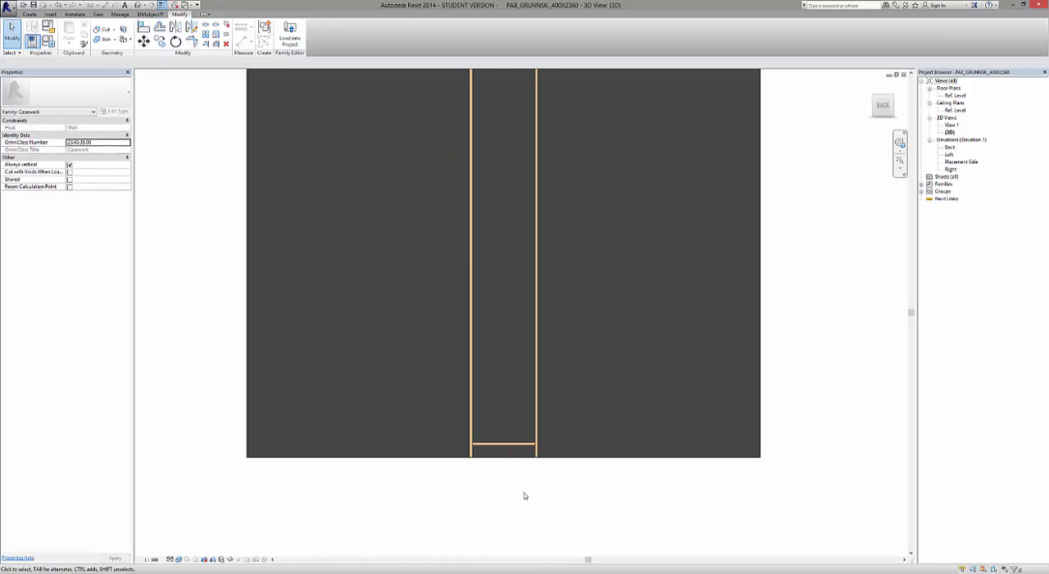
scroll(525, 492, "down", 1)
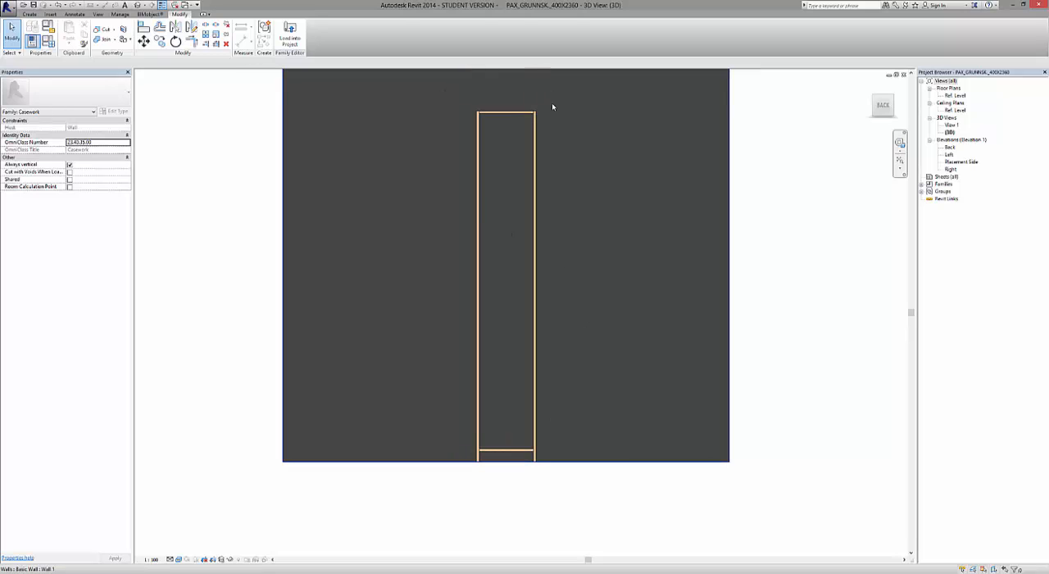
left_click(489, 447)
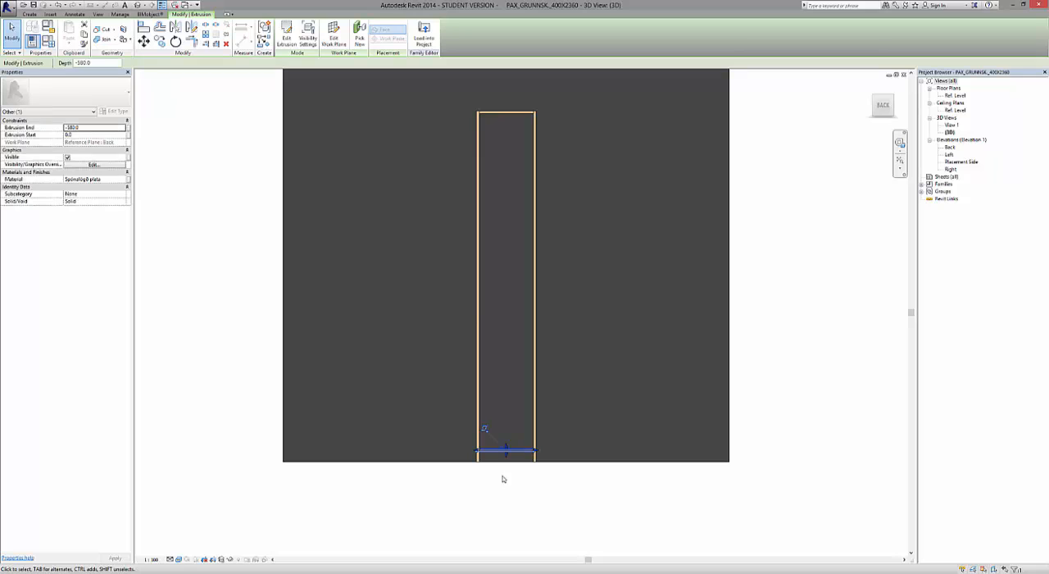
left_click(100, 136)
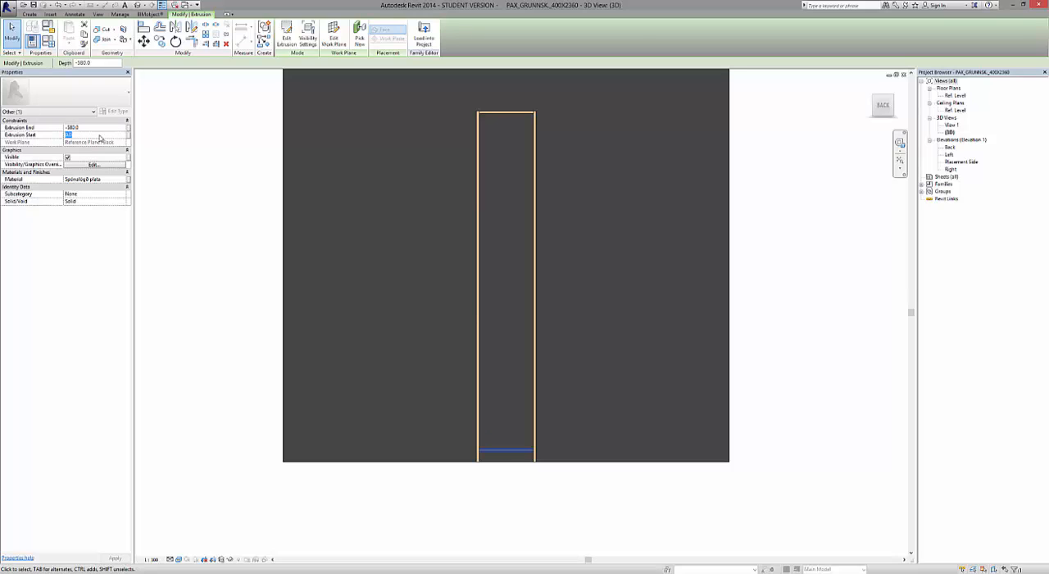
type("14.0")
left_click(579, 489)
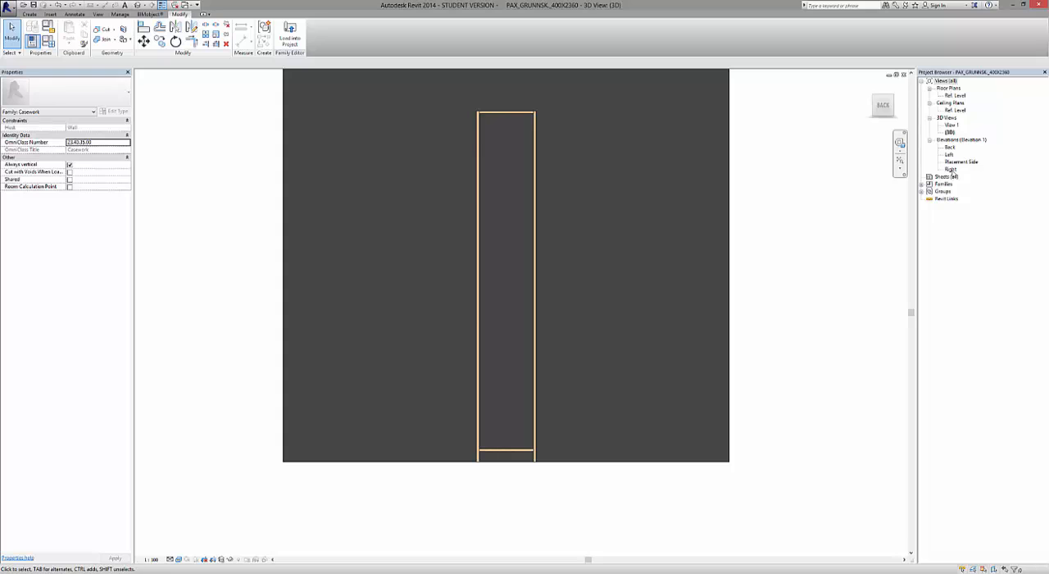
In the Right elevation, measure the gap between the bottom panel's rear edge and the back reference plane.
double_click(951, 170)
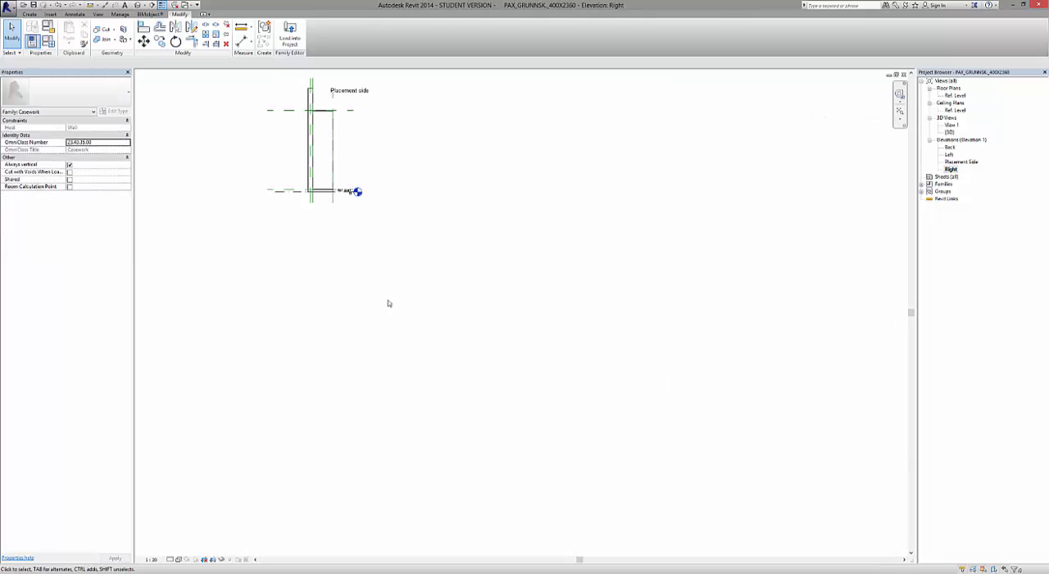
scroll(328, 189, "up", 8)
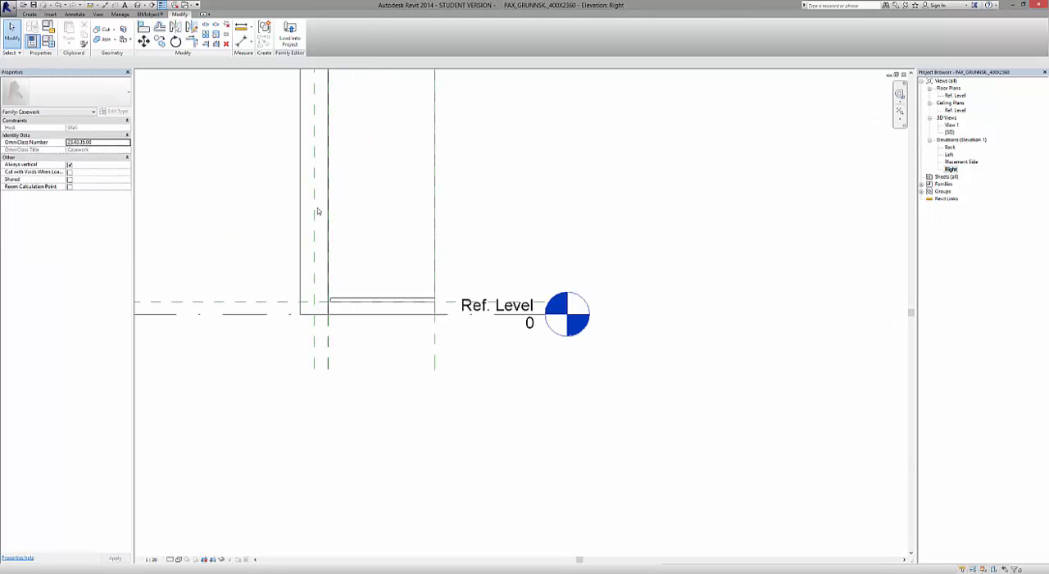
scroll(363, 334, "up", 5)
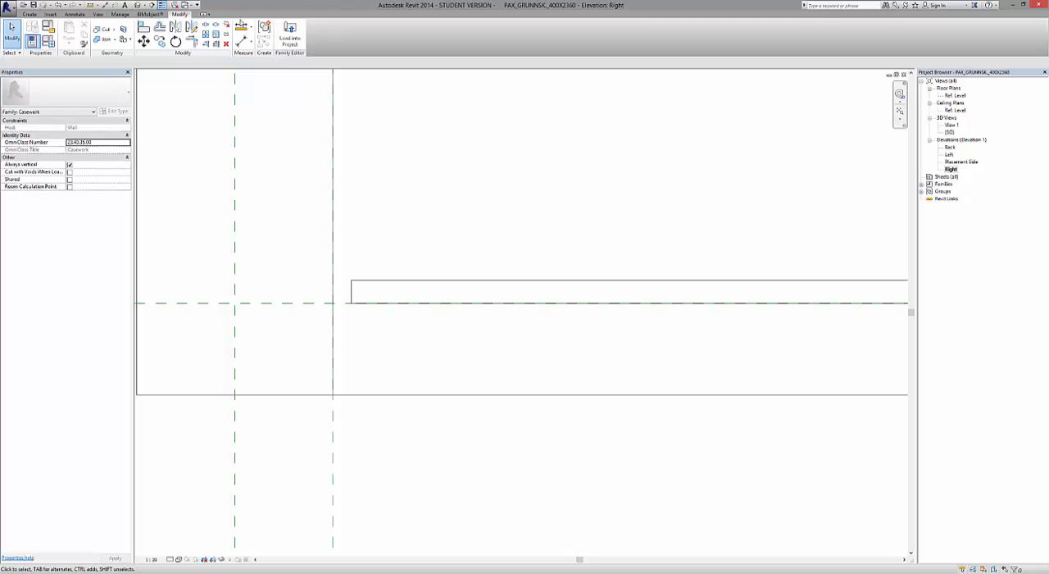
left_click(242, 25)
left_click(352, 281)
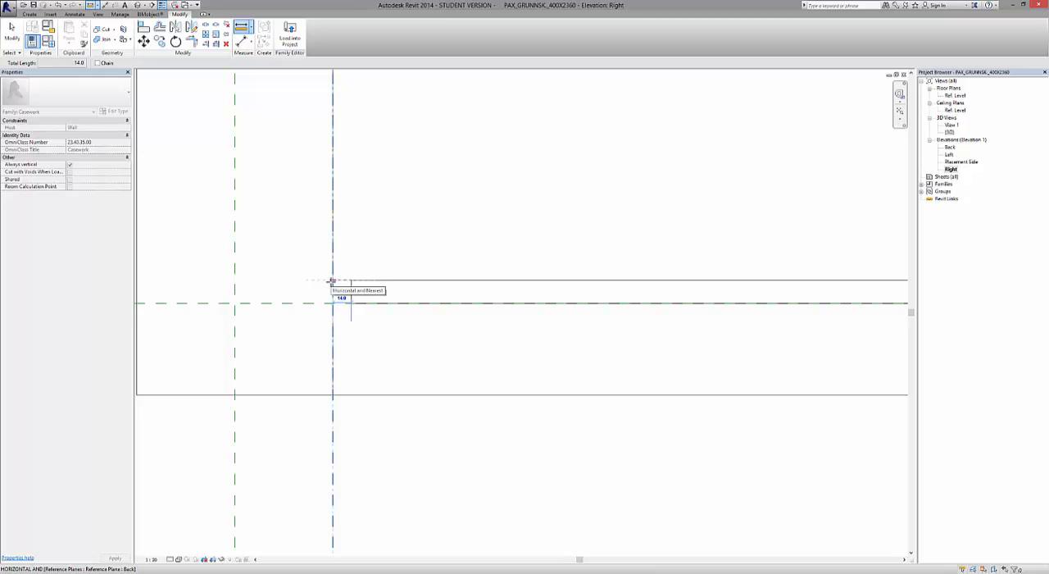
key("Escape")
key("Escape")
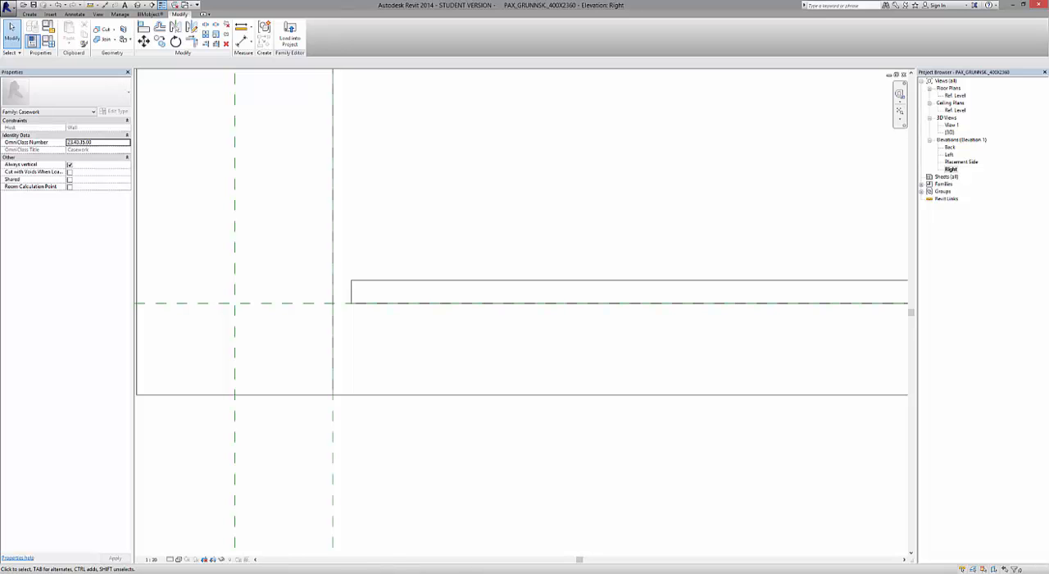
In the Ref. Level floor plan, set the cabinet depth dimension "Dýpt á skáp" to 580.
left_click(368, 550)
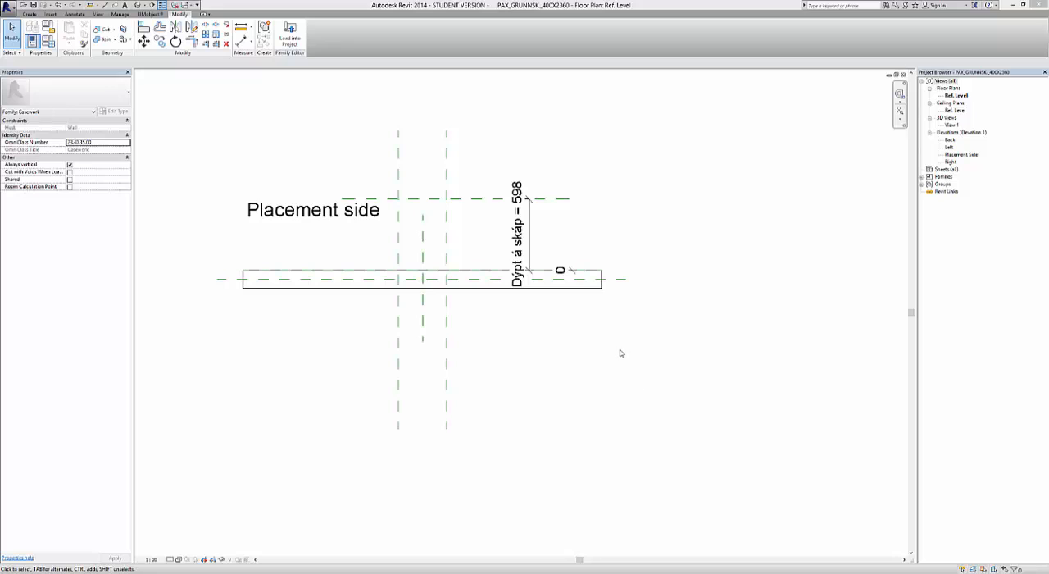
left_click(565, 198)
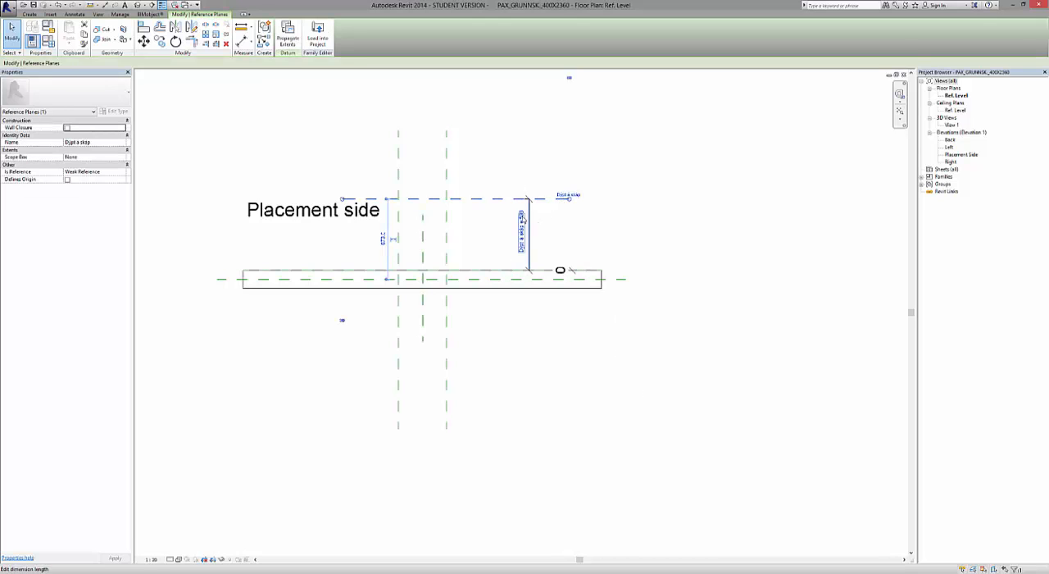
left_click(522, 221)
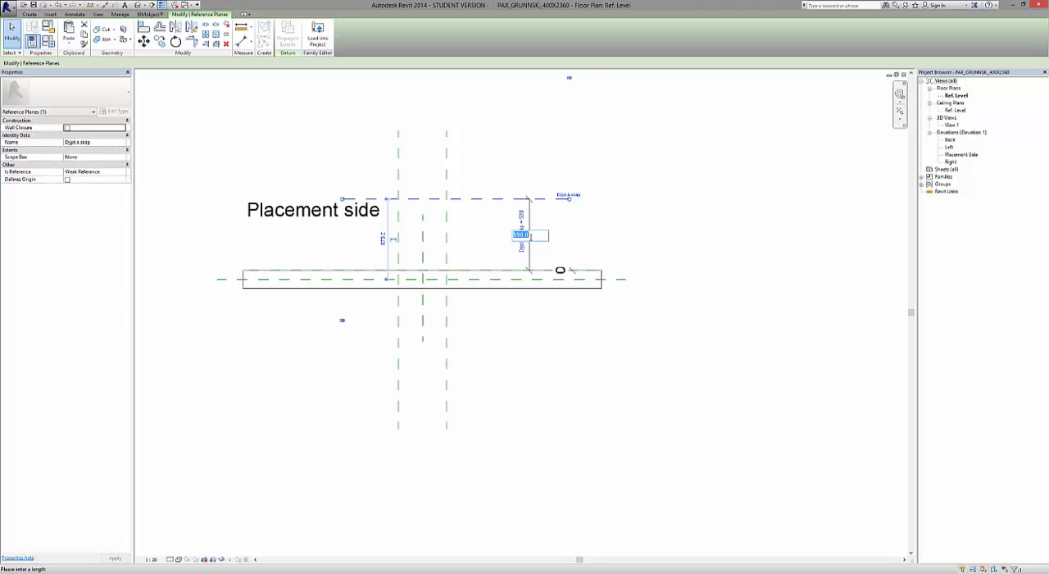
type("500")
key("Return")
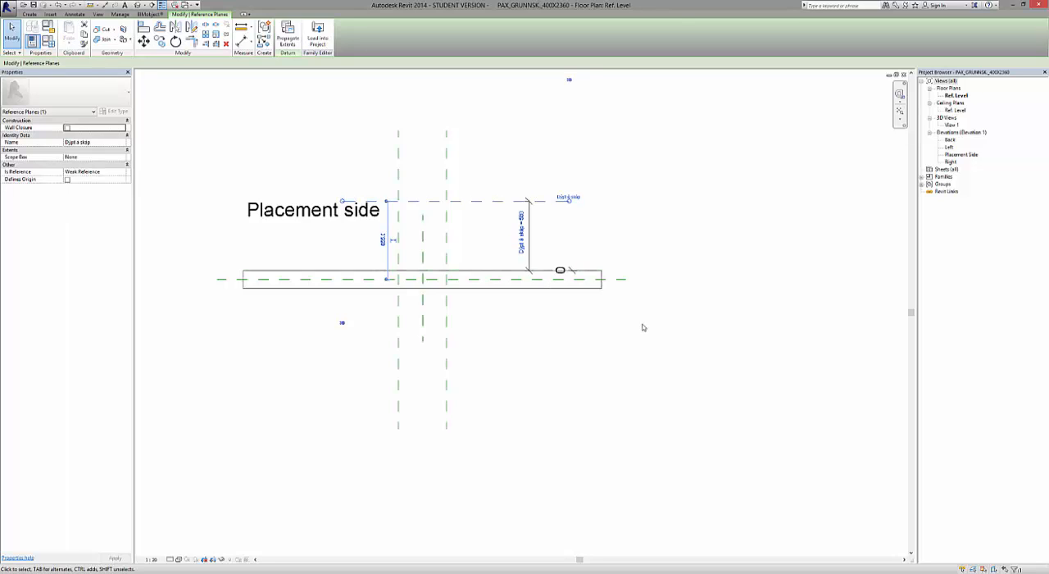
key("Escape")
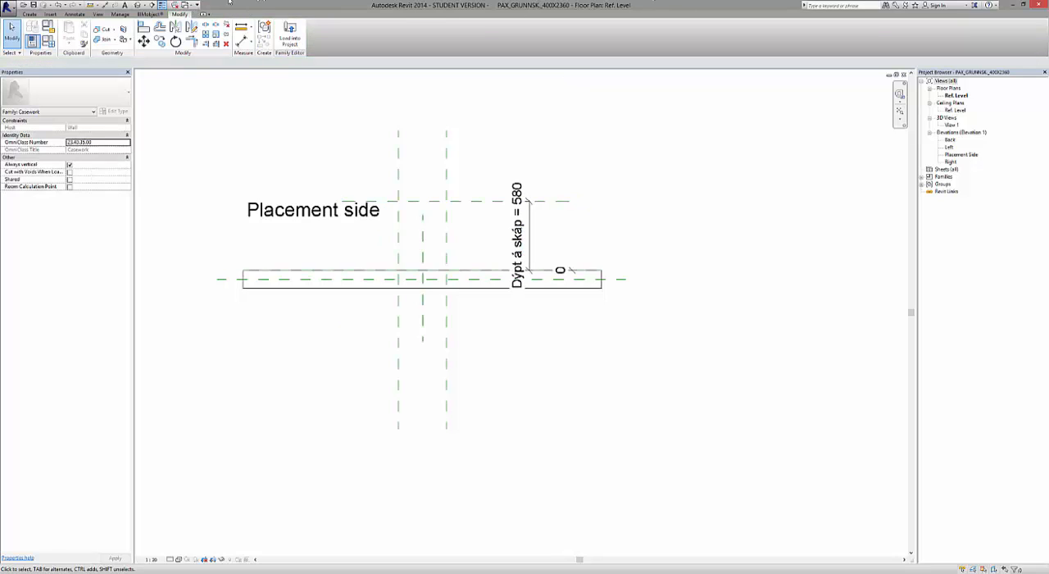
Tile the open views, fit the model in all of them, and maximize the Placement Side elevation.
left_click(98, 14)
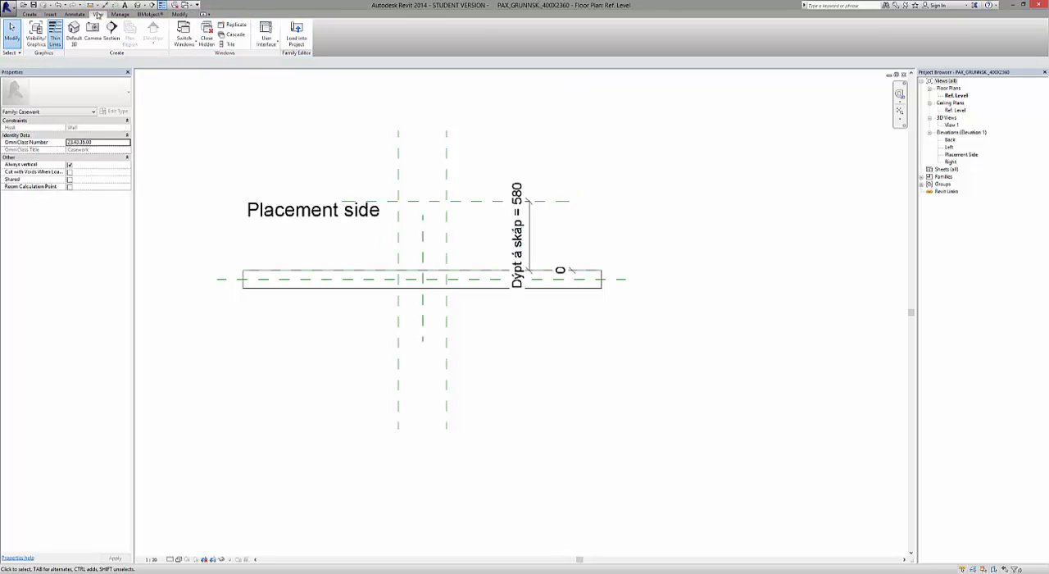
left_click(228, 45)
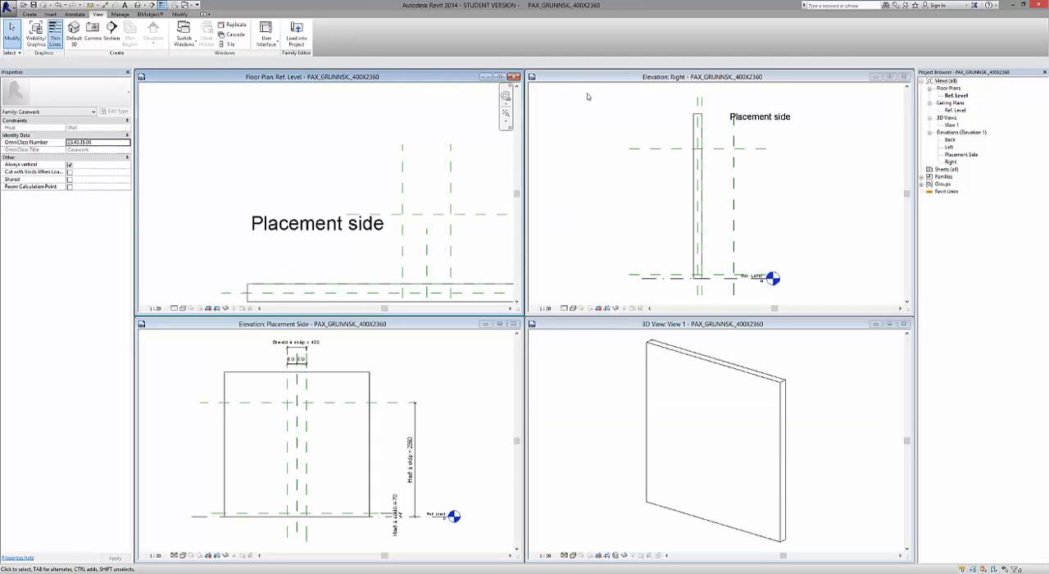
key("z")
key("a")
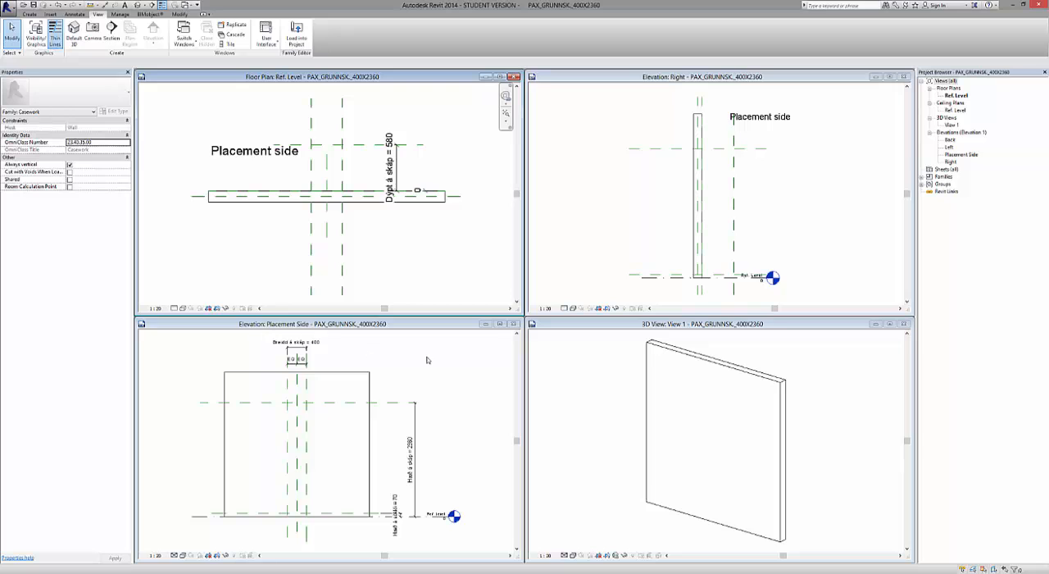
left_click(502, 326)
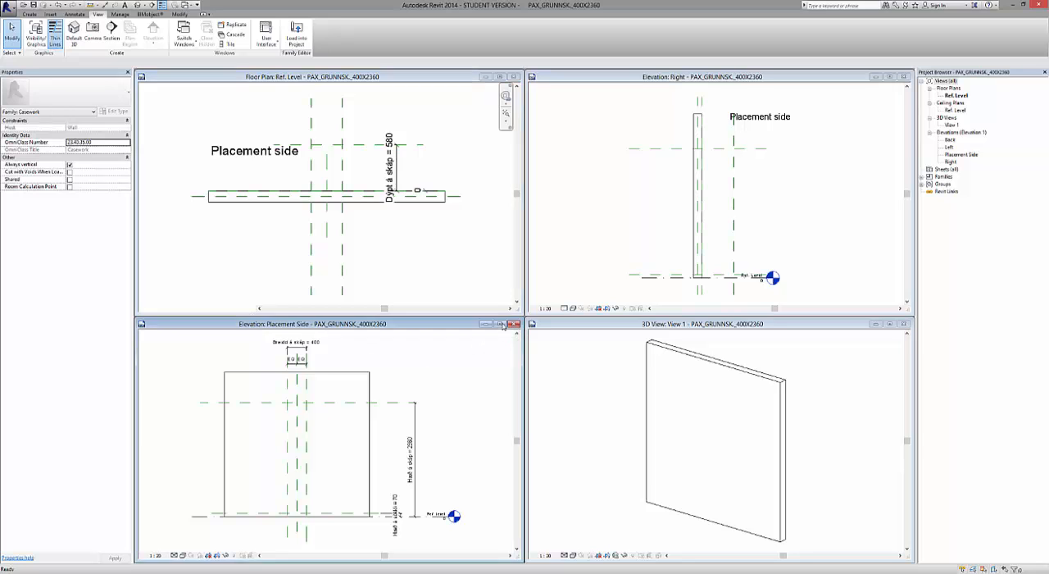
left_click(501, 325)
Draw a rectangle of reference lines between the two cabinet width planes, from the 2360 height plane to the 70 plinth plane.
scroll(610, 342, "down", 2)
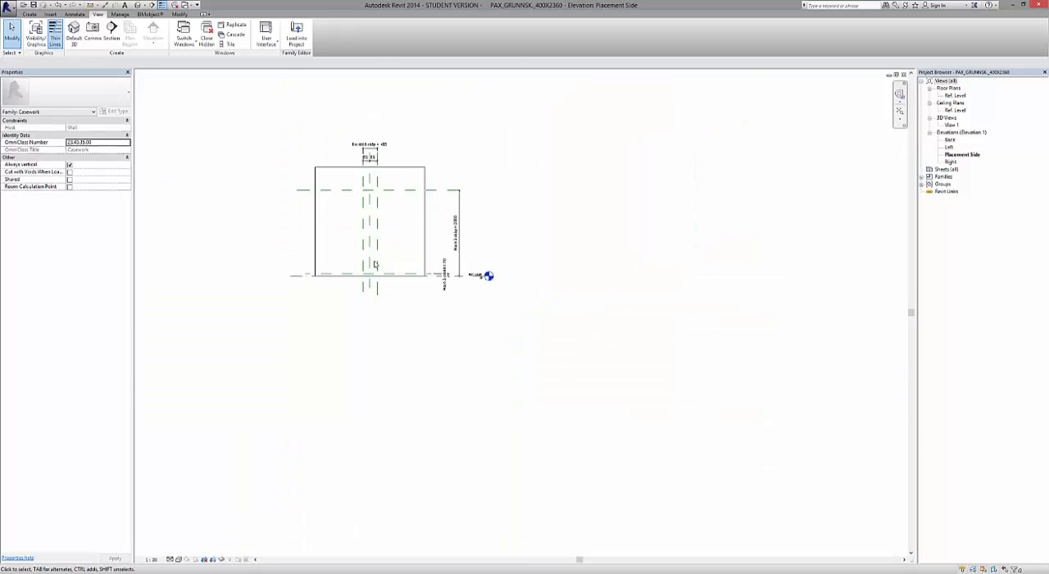
scroll(320, 170, "up", 2)
scroll(328, 171, "up", 1)
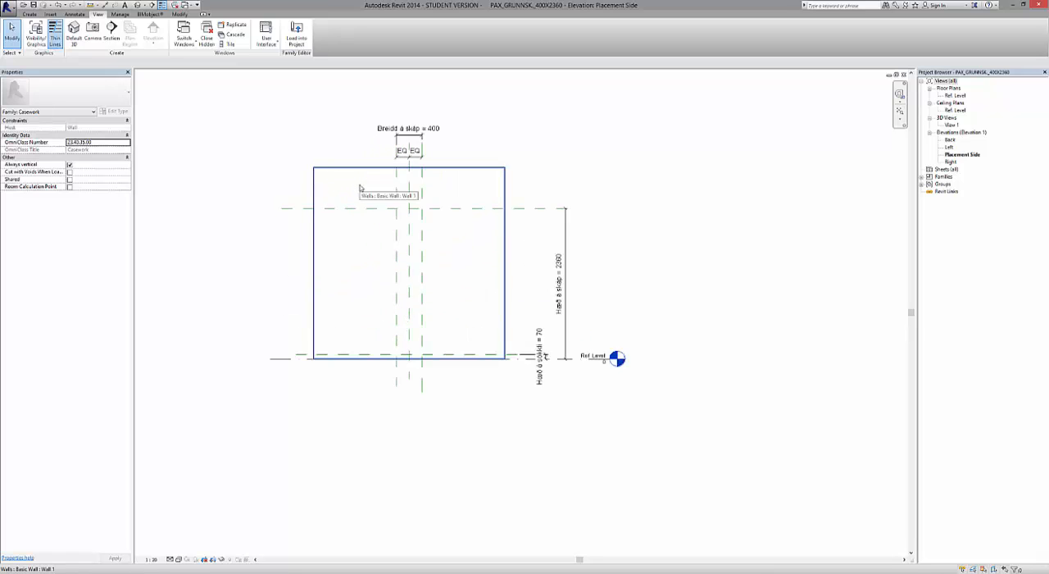
scroll(349, 178, "up", 1)
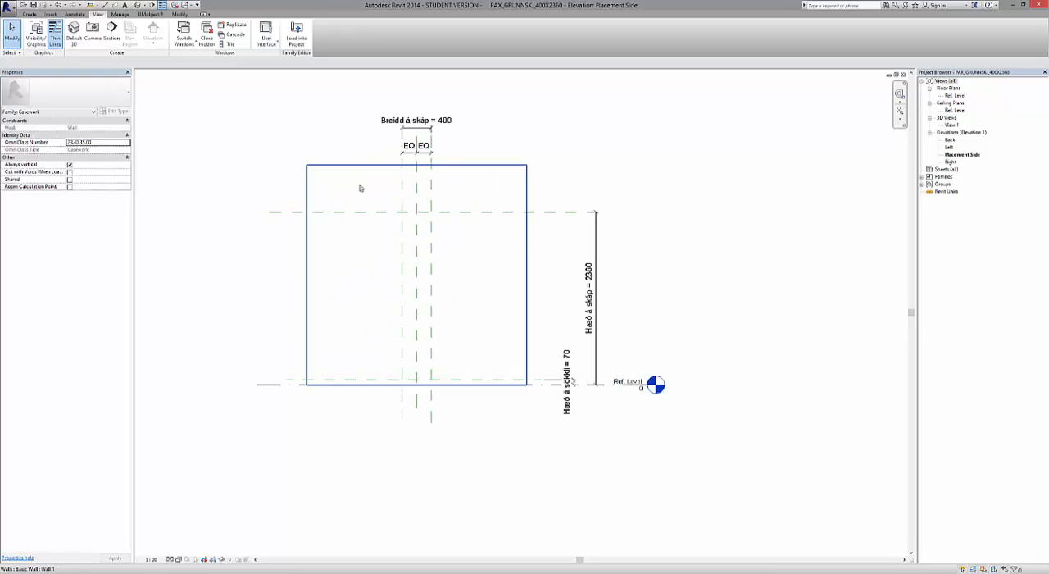
left_click(30, 15)
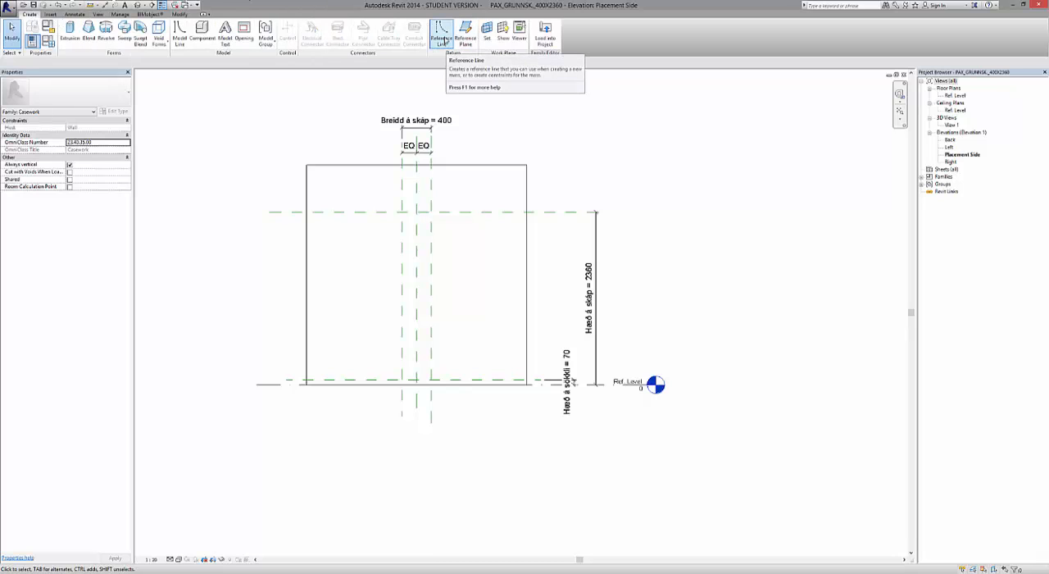
left_click(443, 40)
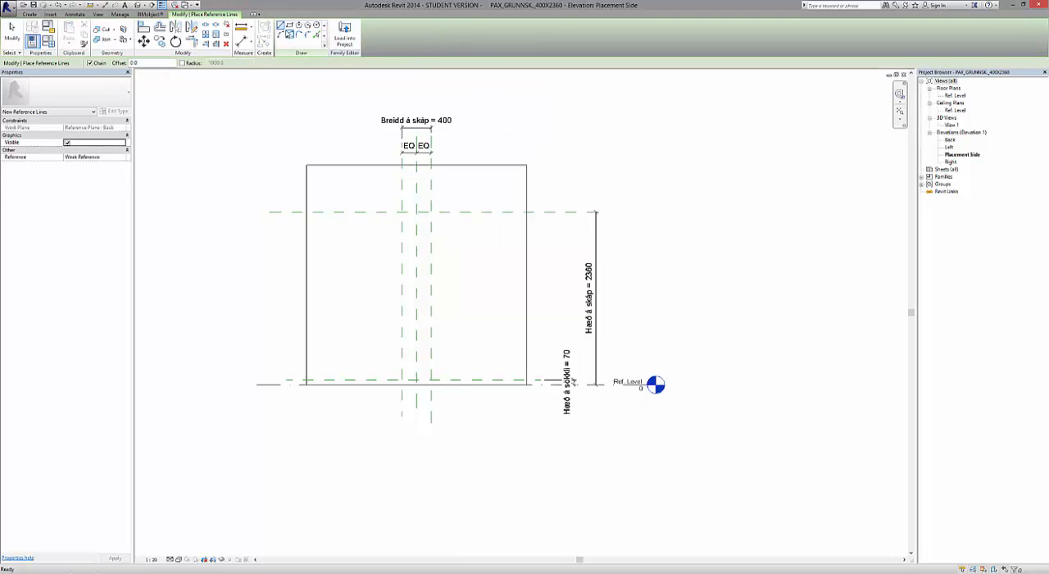
left_click(289, 27)
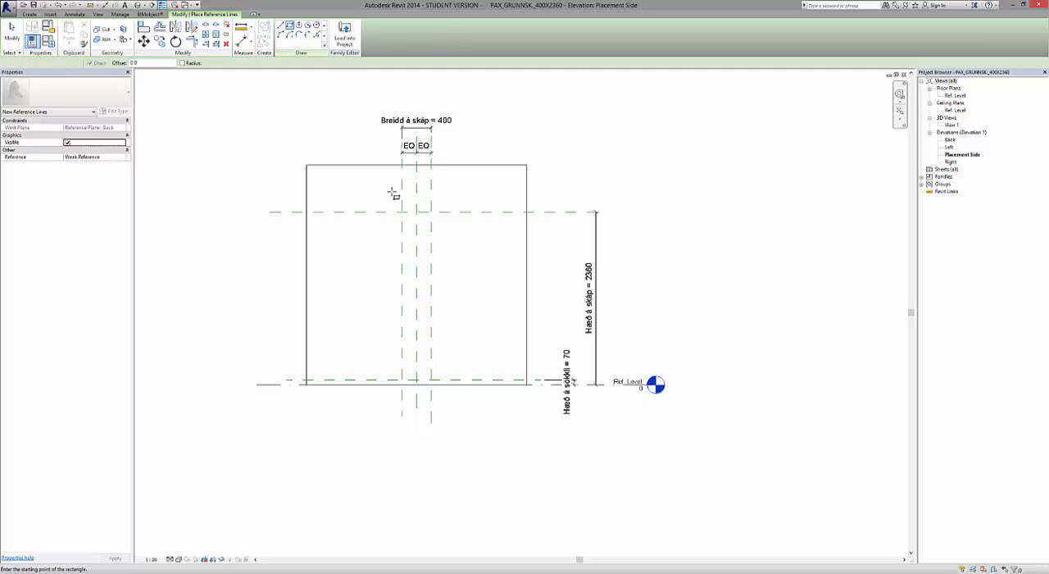
scroll(402, 212, "up", 5)
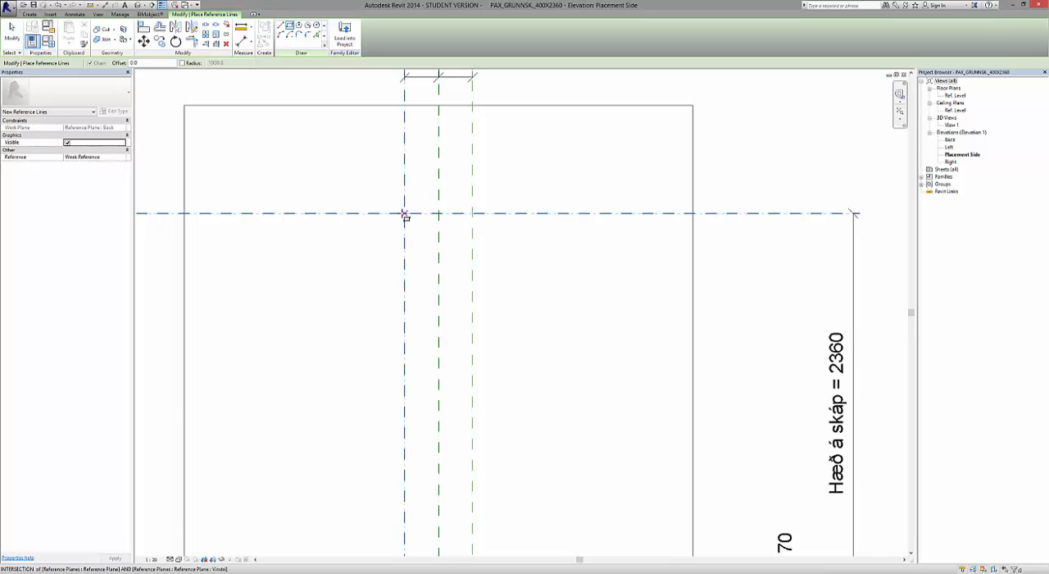
left_click(405, 214)
scroll(410, 221, "down", 4)
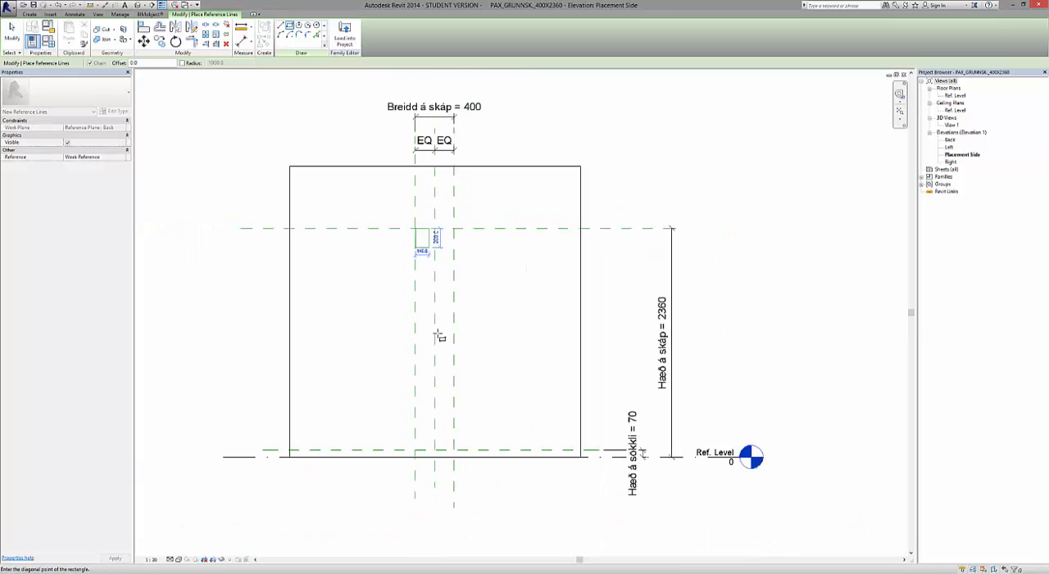
scroll(435, 449, "up", 4)
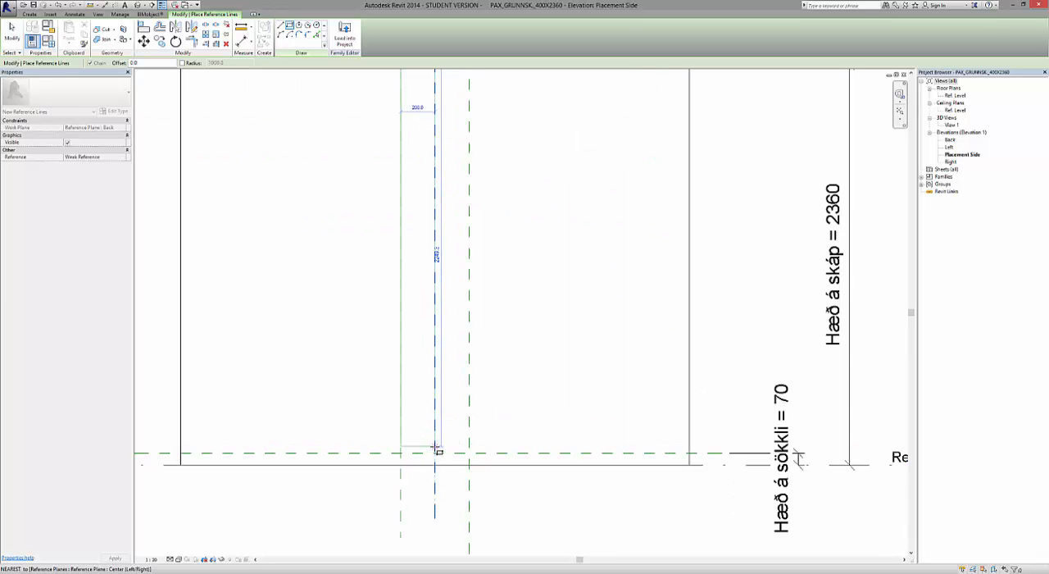
scroll(435, 452, "up", 3)
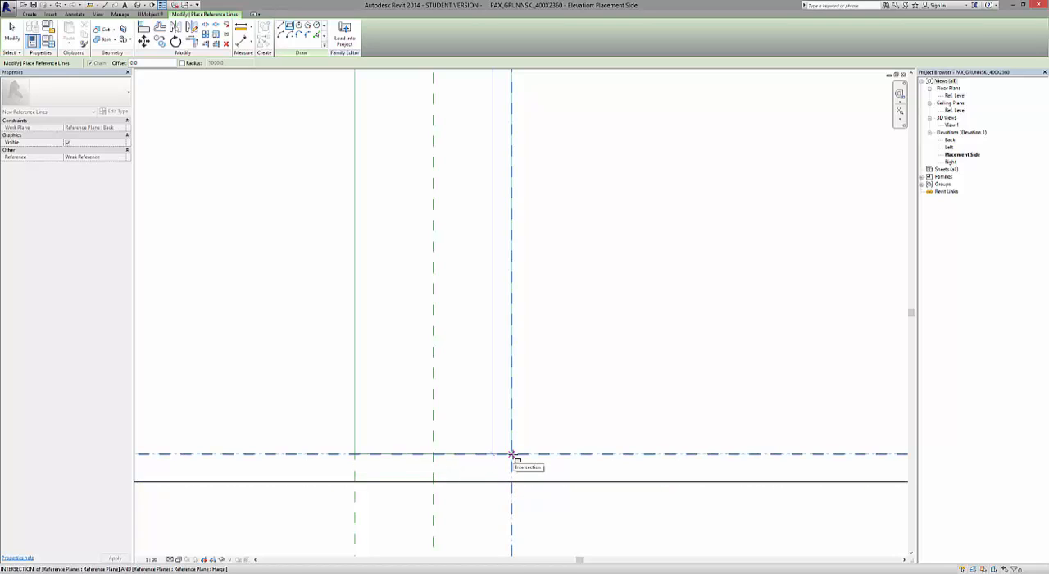
left_click(512, 453)
scroll(469, 486, "down", 4)
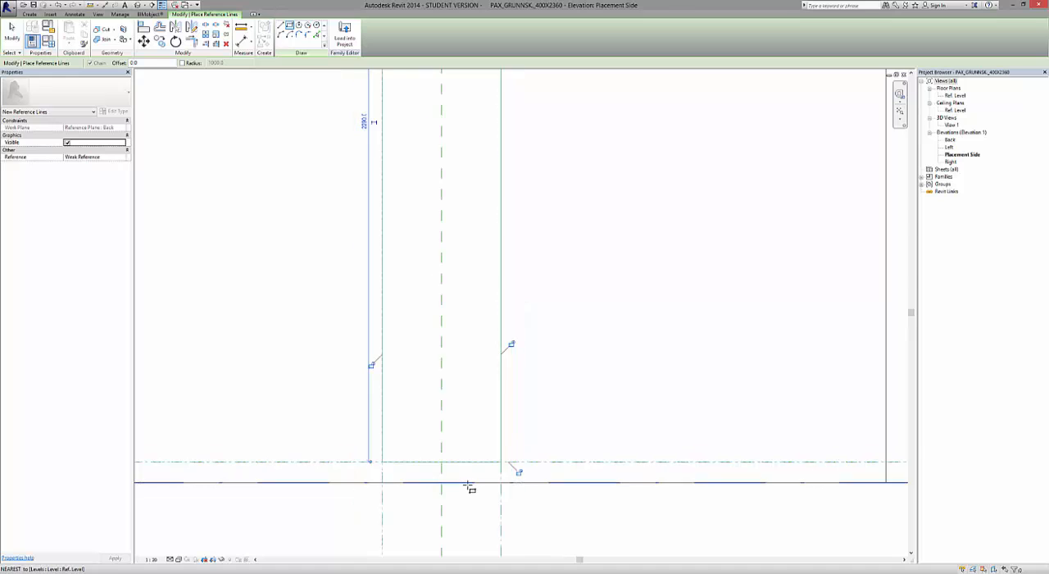
Lock all four sides of the reference line rectangle to the surrounding reference planes and finish placing reference lines.
scroll(469, 486, "down", 2)
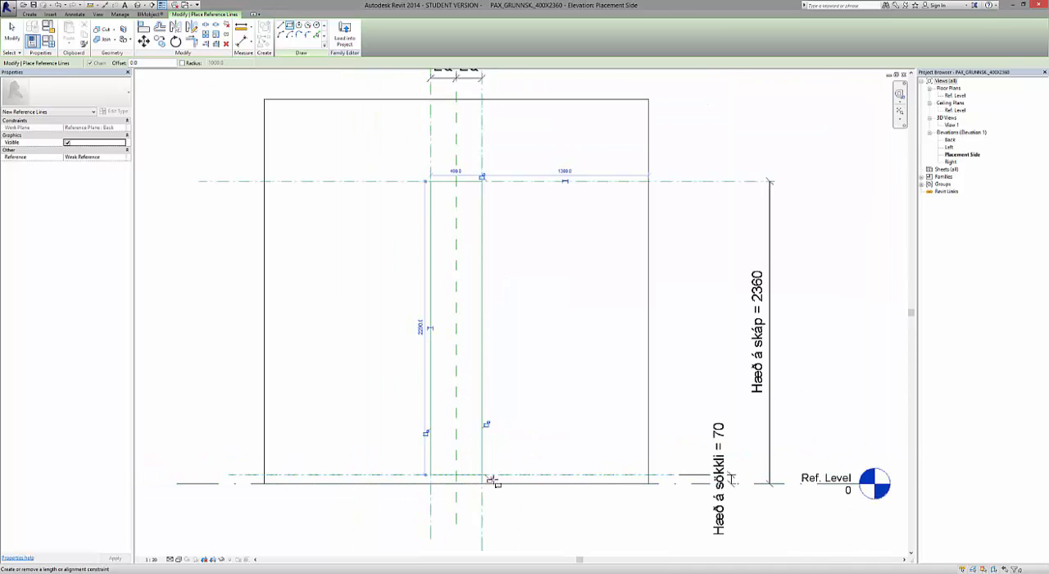
left_click(490, 478)
left_click(487, 426)
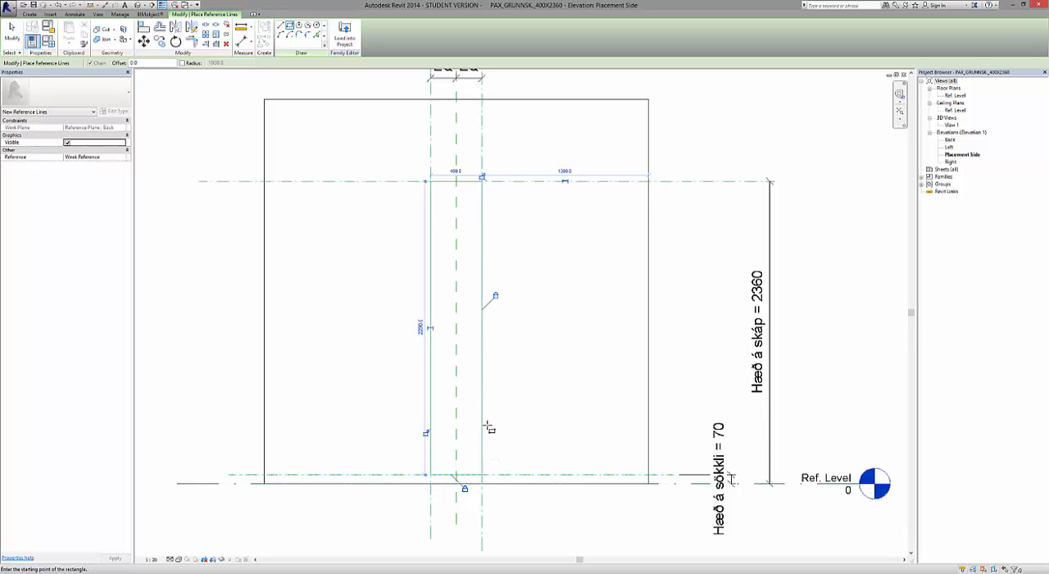
left_click(427, 434)
left_click(483, 177)
left_click(9, 34)
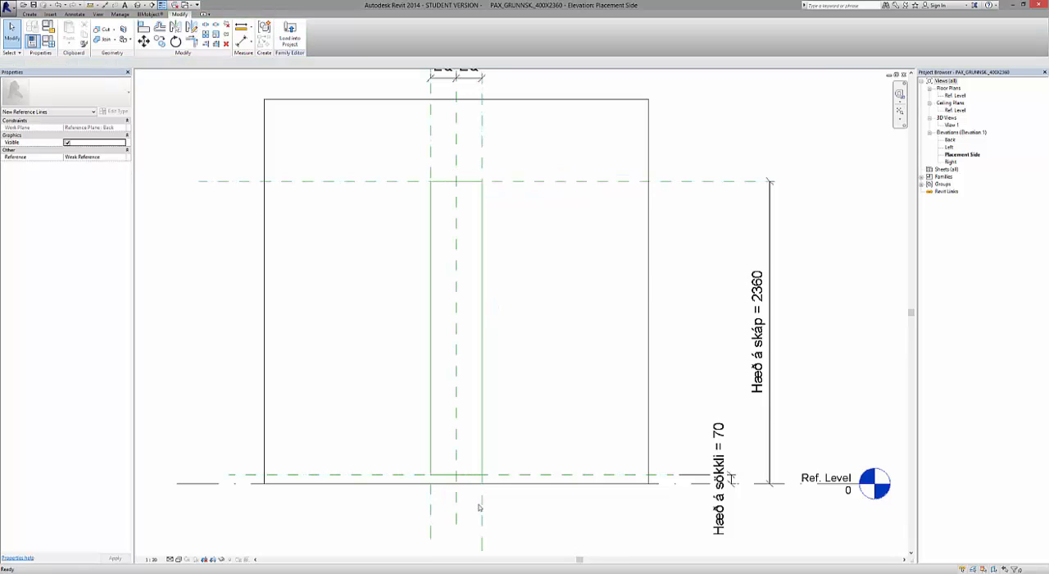
Extend the lower ends of both vertical reference lines past the plinth plane down to the Ref. Level.
scroll(460, 492, "up", 1)
scroll(460, 498, "up", 3)
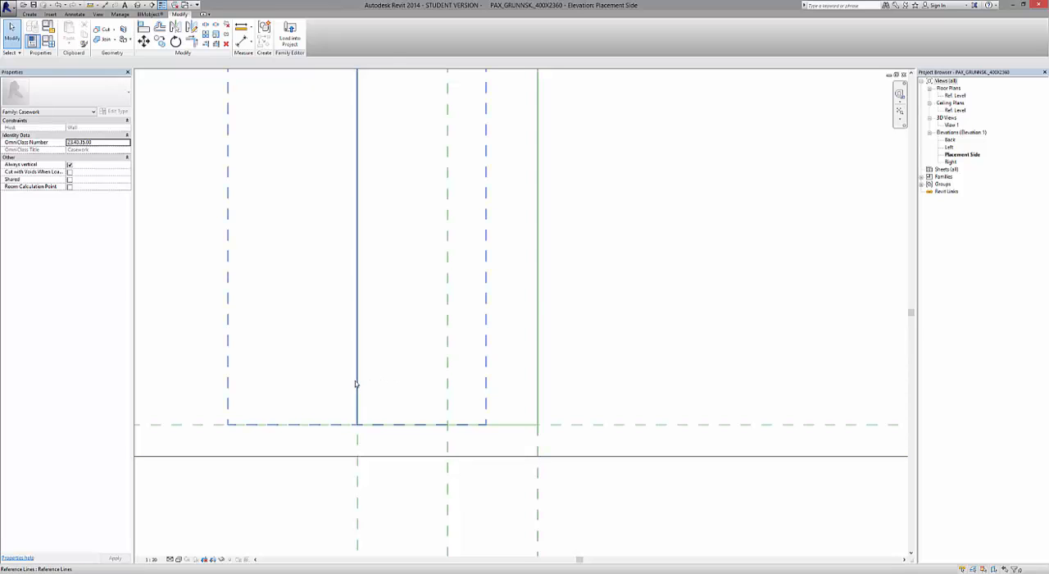
left_click(356, 382)
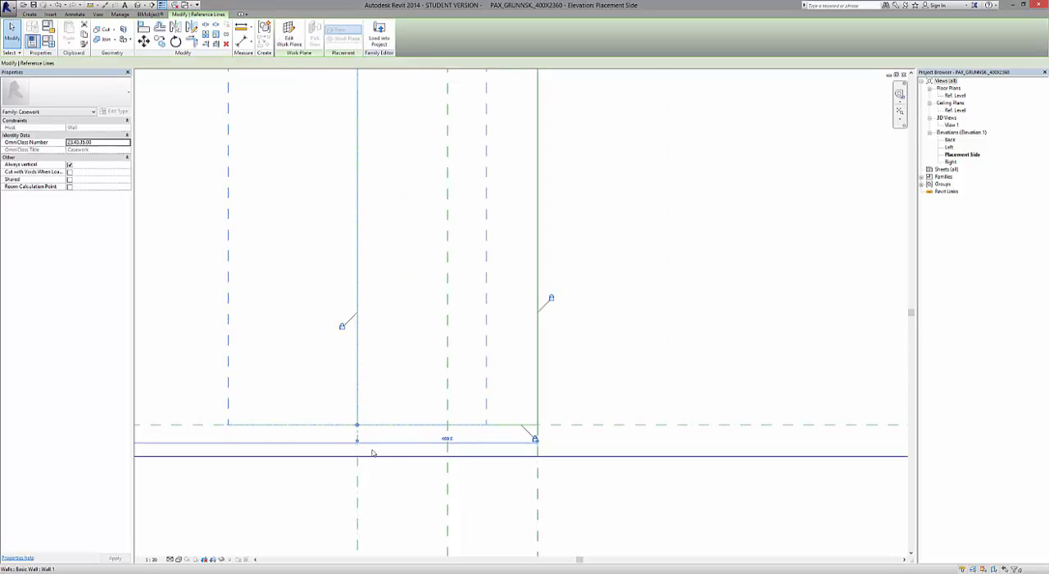
left_click_drag(358, 425, 356, 455)
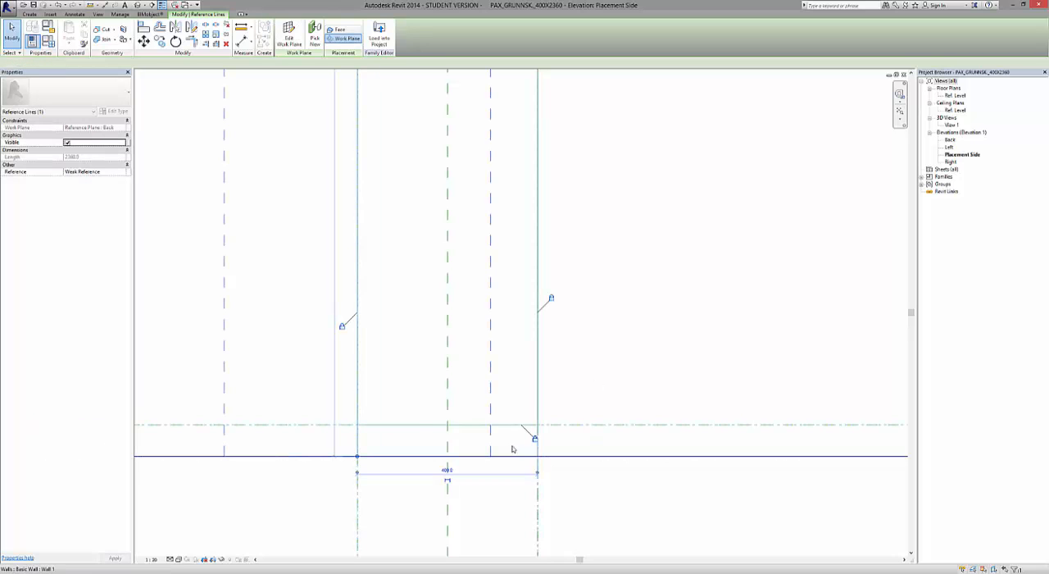
scroll(435, 434, "down", 4)
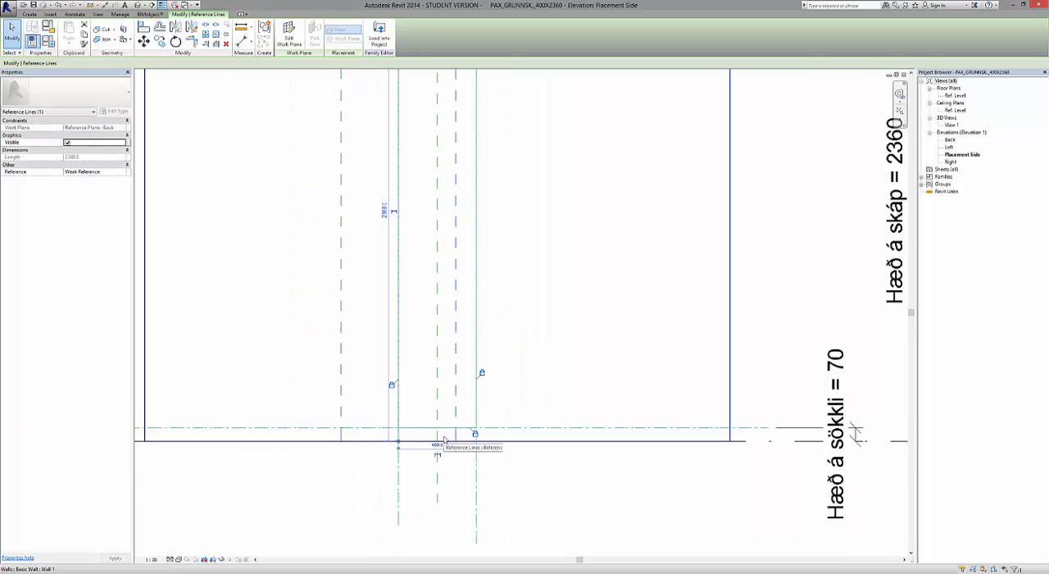
scroll(443, 442, "down", 2)
scroll(539, 441, "up", 5)
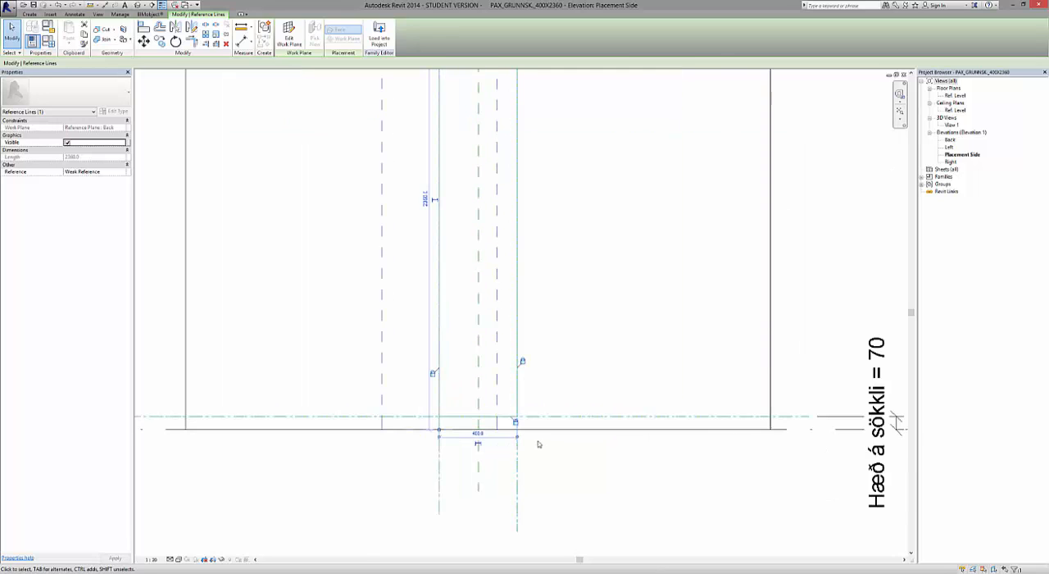
left_click(504, 375)
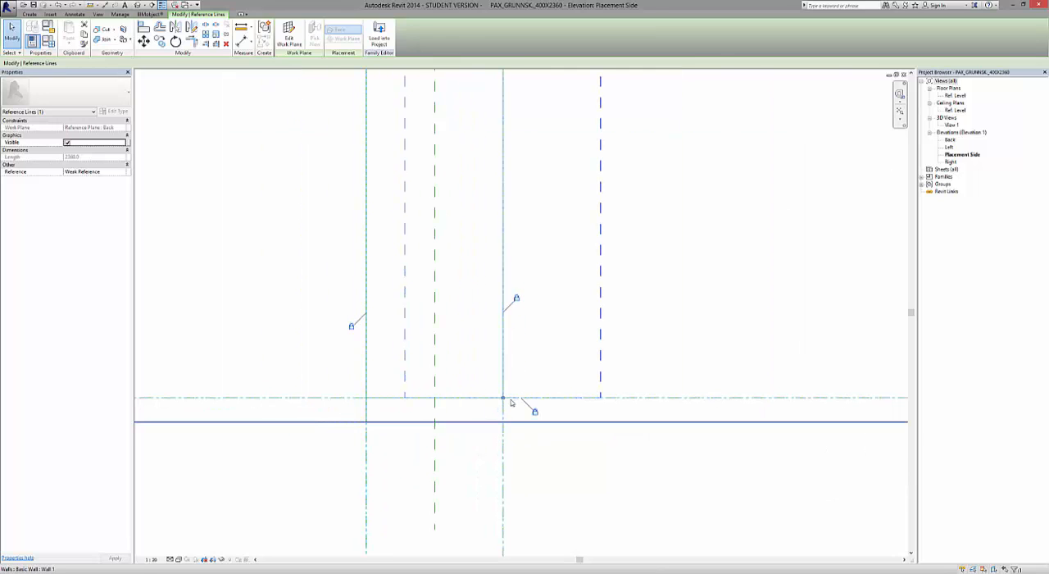
left_click_drag(503, 398, 503, 424)
left_click(550, 469)
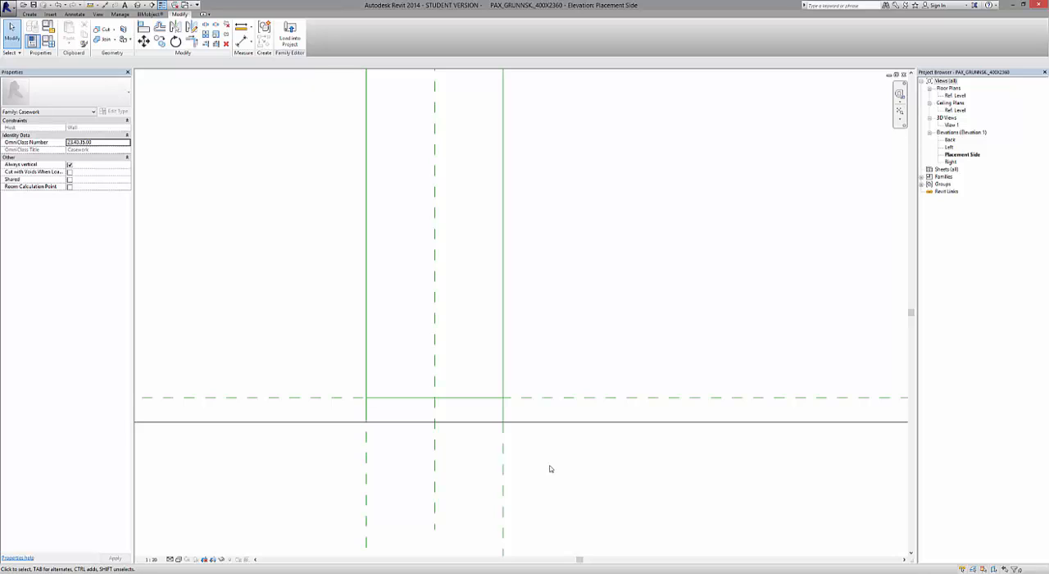
left_click(654, 421)
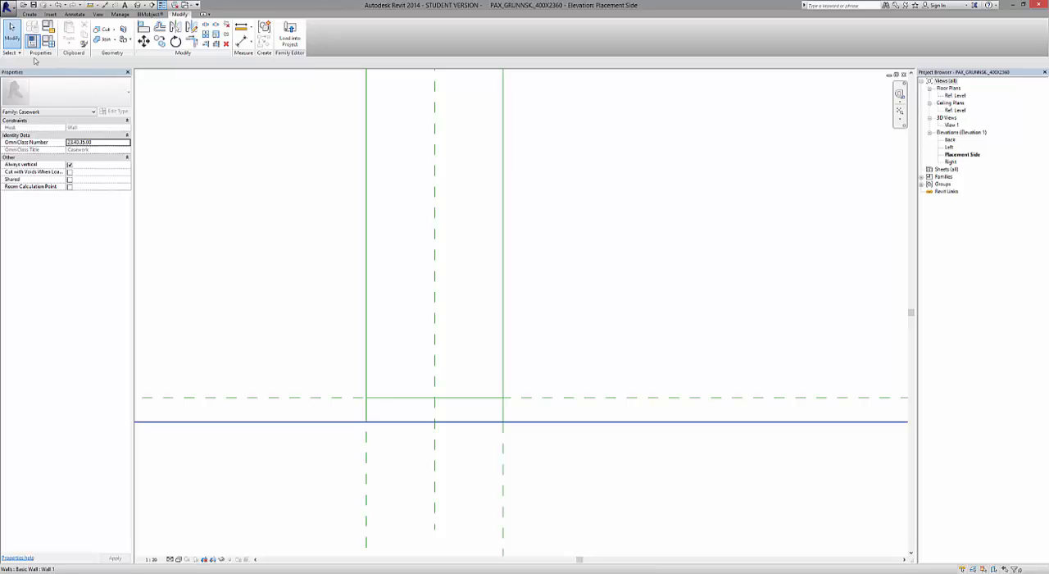
left_click(29, 13)
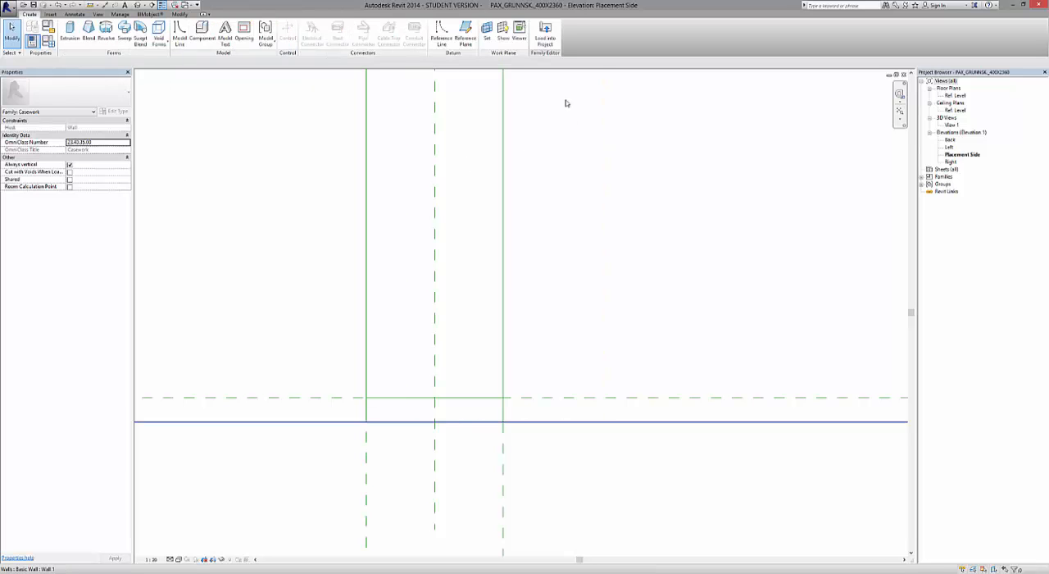
scroll(492, 405, "down", 5)
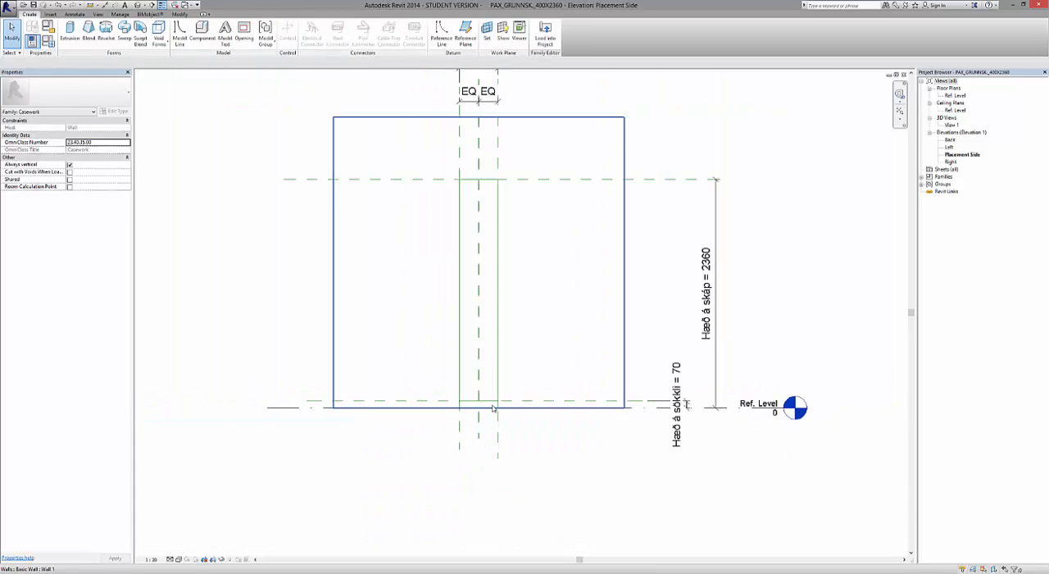
Draw a rectangle of reference lines offset 18 mm inside the existing one, from the cabinet's upper corner to the opposite plinth corner.
scroll(488, 197, "up", 3)
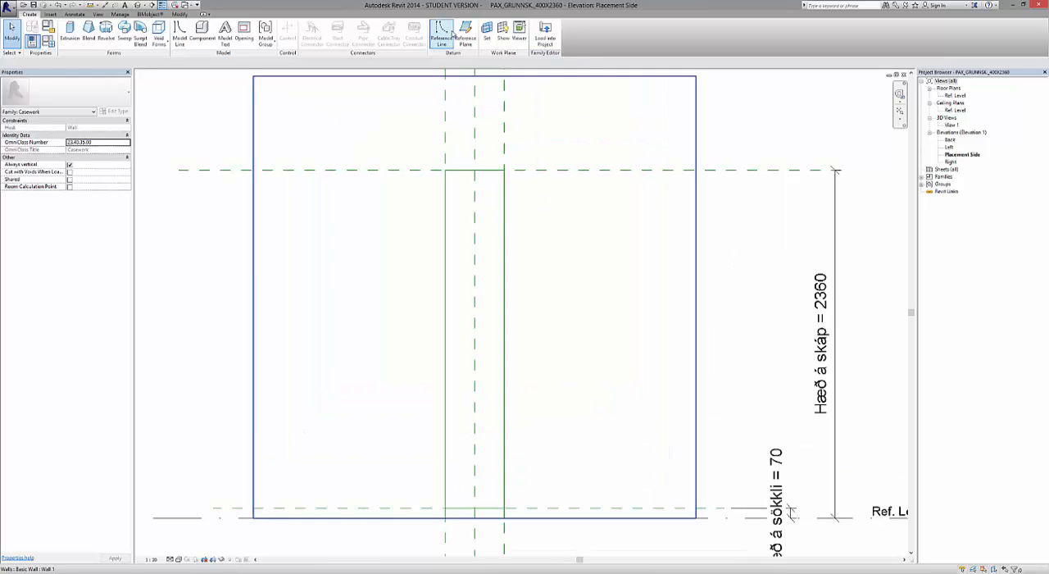
left_click(443, 34)
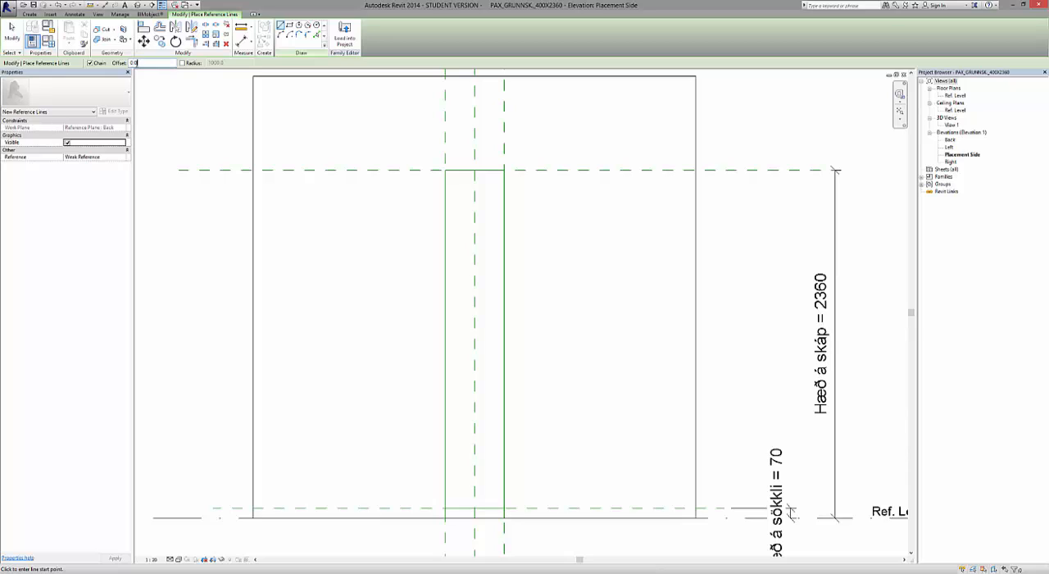
double_click(132, 63)
key("Return")
left_click(288, 27)
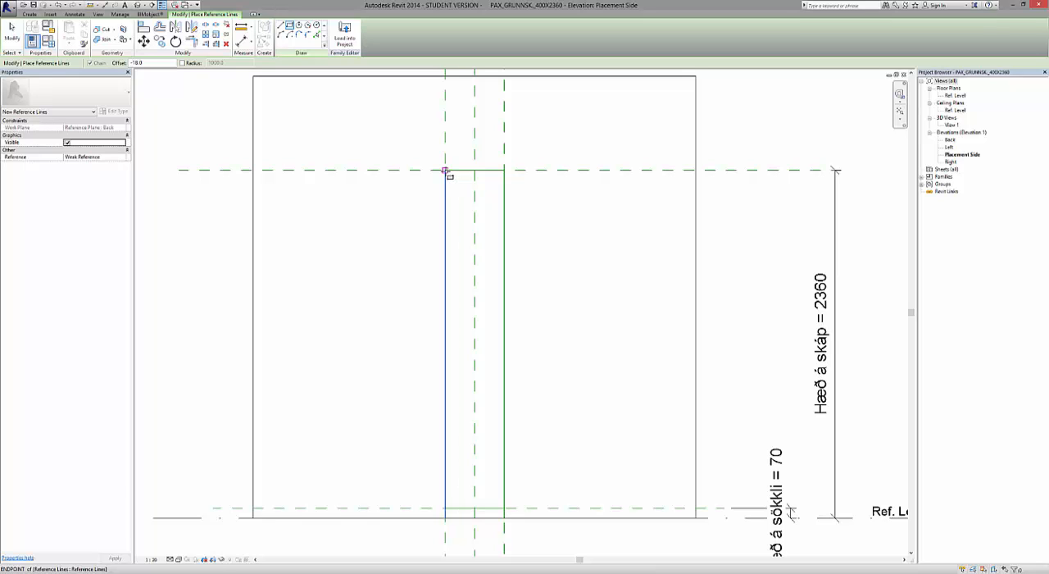
left_click(445, 172)
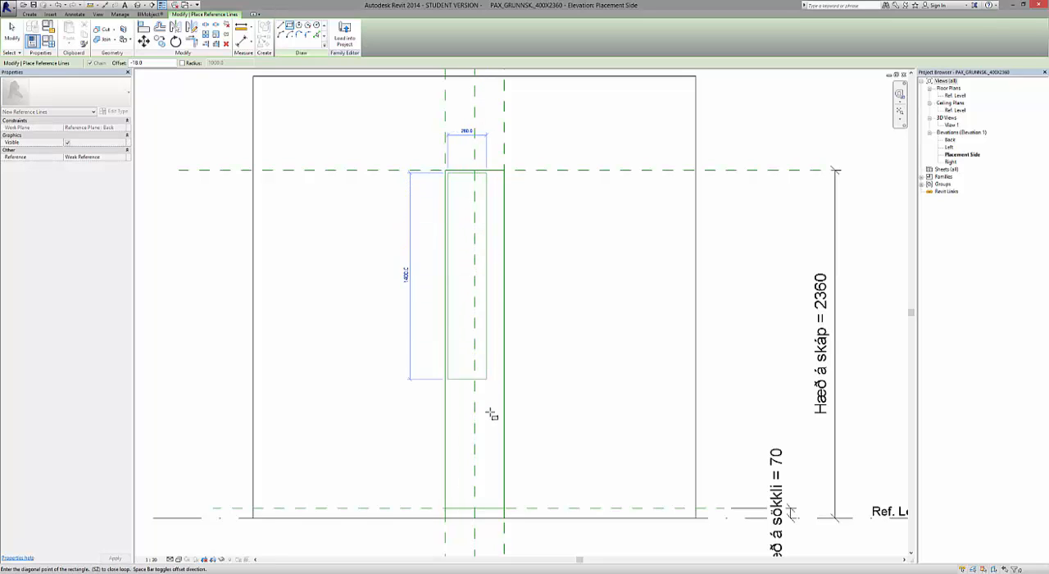
scroll(499, 540, "up", 2)
scroll(498, 533, "up", 3)
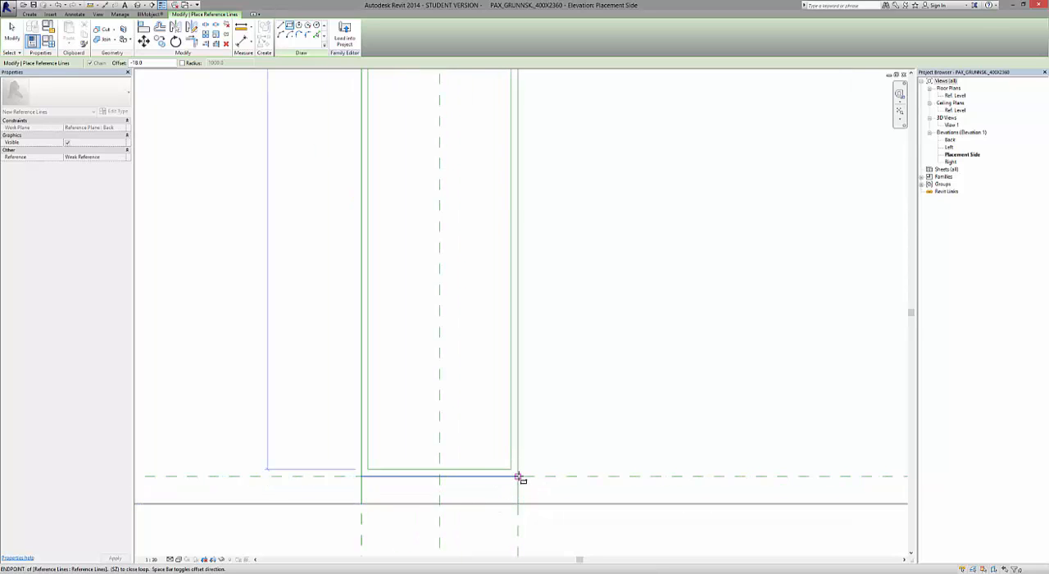
left_click(518, 477)
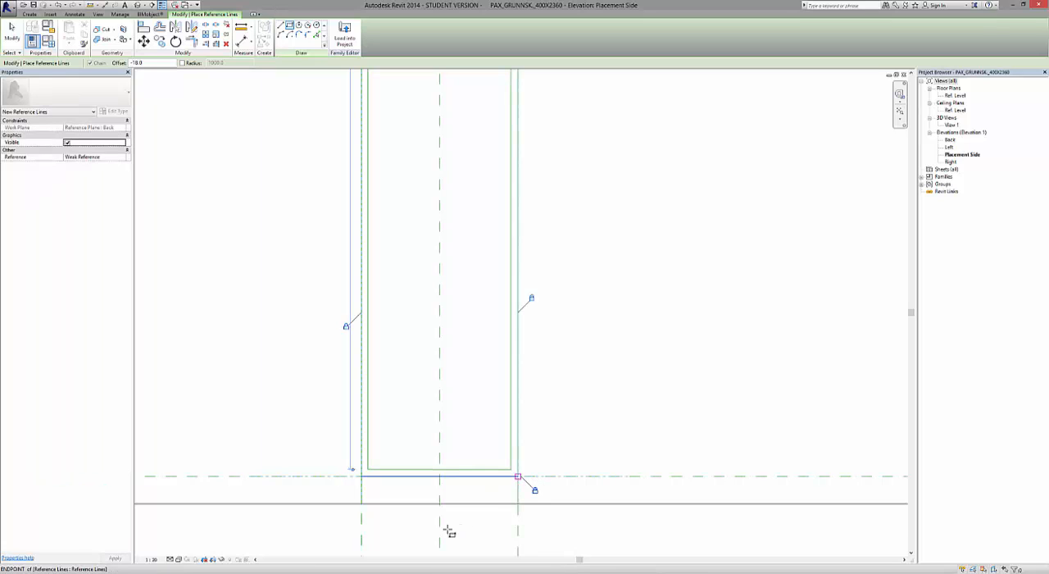
Examine the lock constraints around the inner rectangle at the plinth and cabinet top, and finish placing reference lines.
scroll(440, 542, "down", 3)
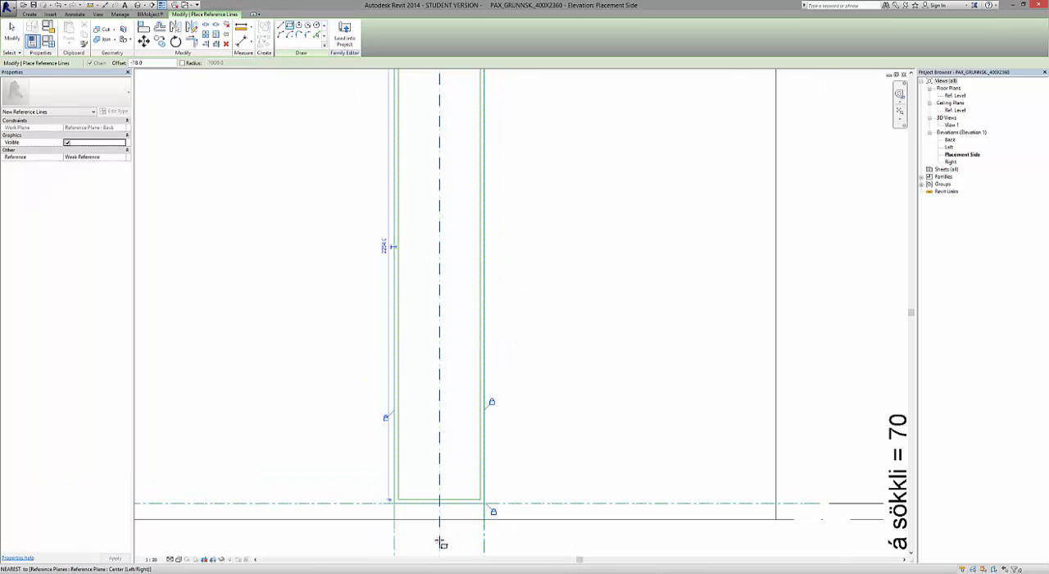
scroll(438, 543, "down", 1)
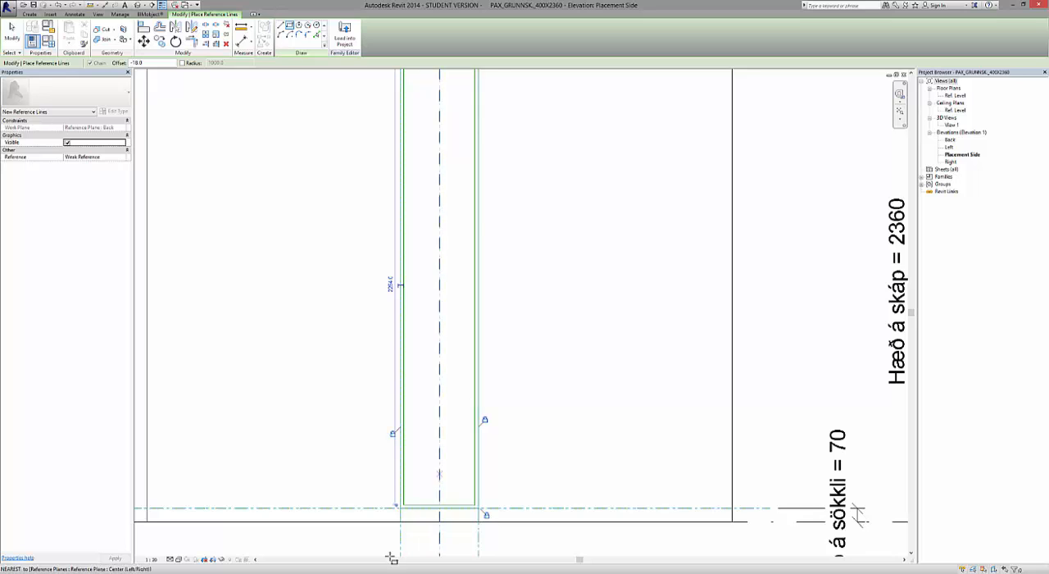
scroll(391, 558, "down", 3)
scroll(398, 496, "up", 1)
scroll(460, 220, "up", 1)
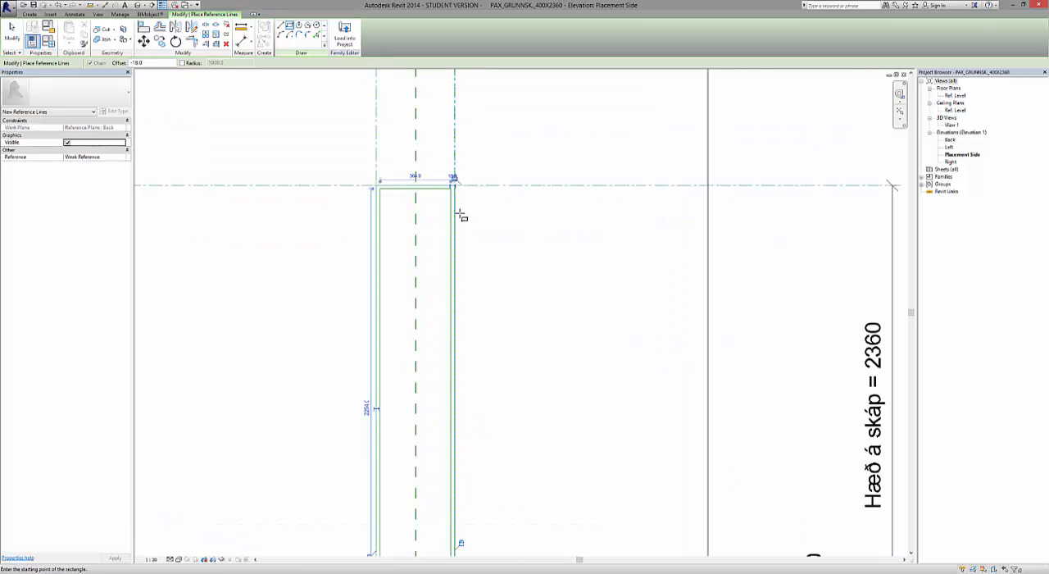
scroll(457, 182, "up", 3)
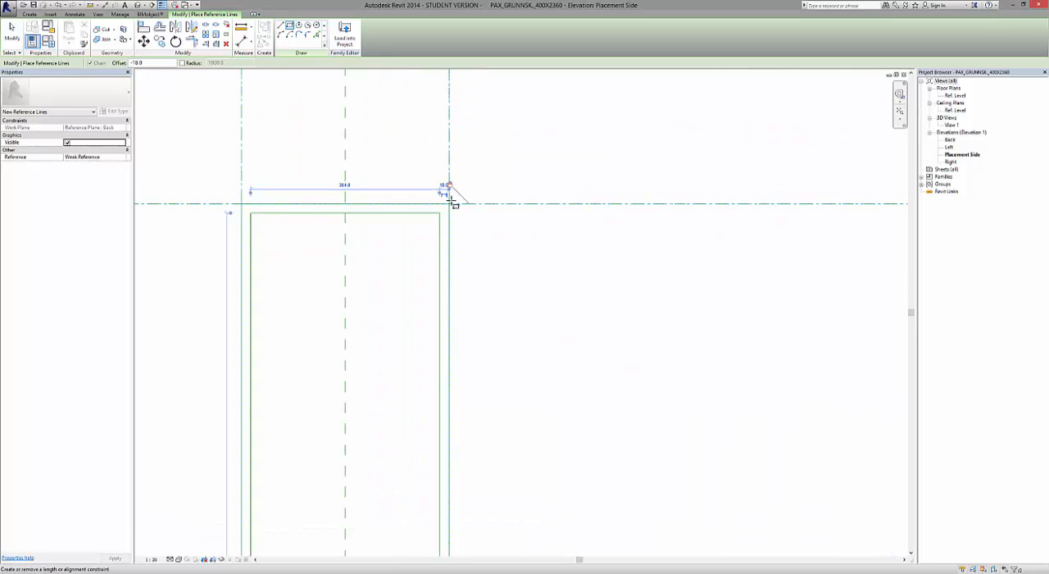
left_click(450, 198)
scroll(450, 199, "down", 5)
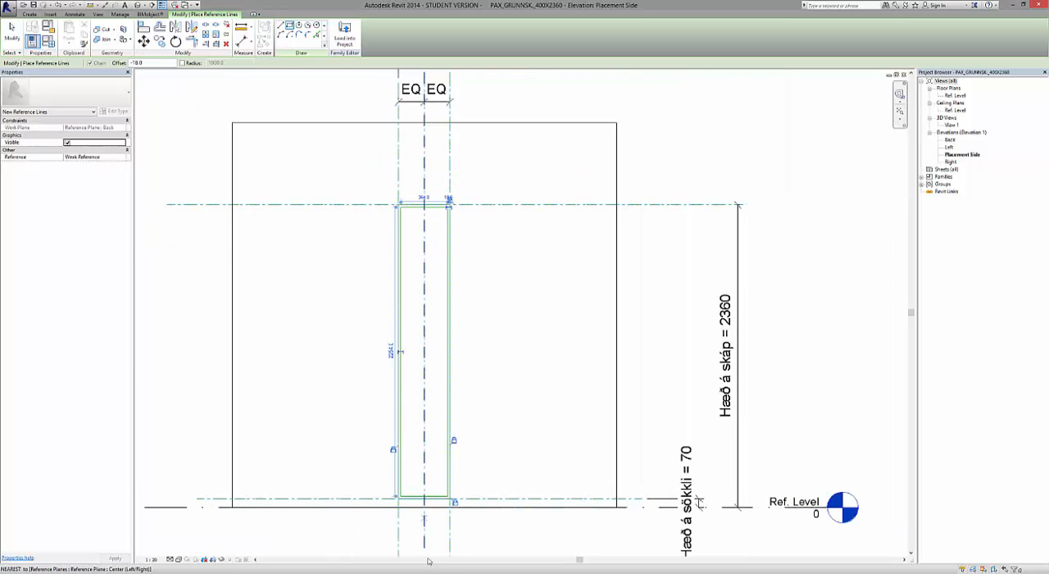
scroll(426, 562, "up", 3)
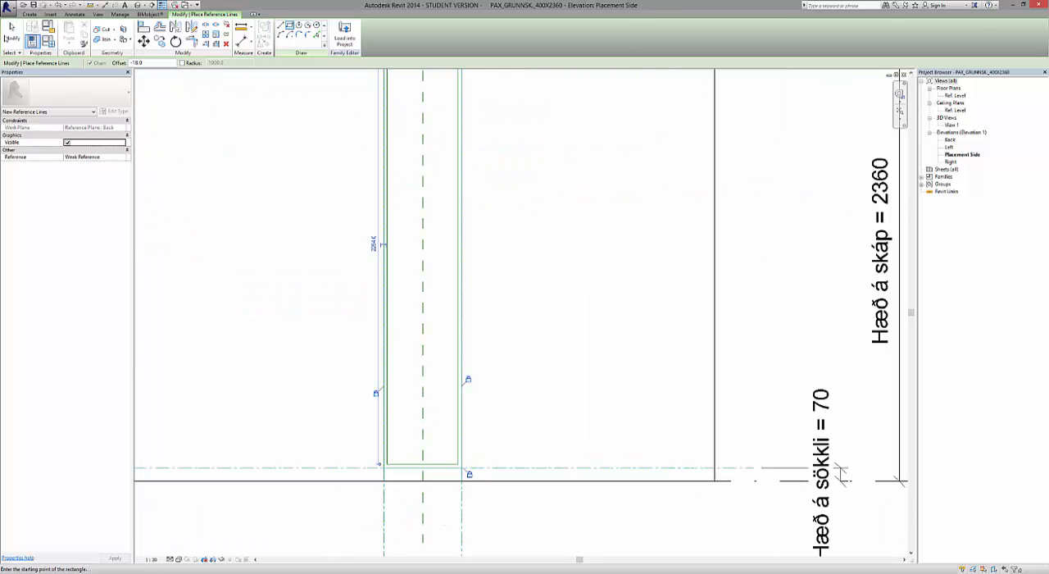
left_click(11, 33)
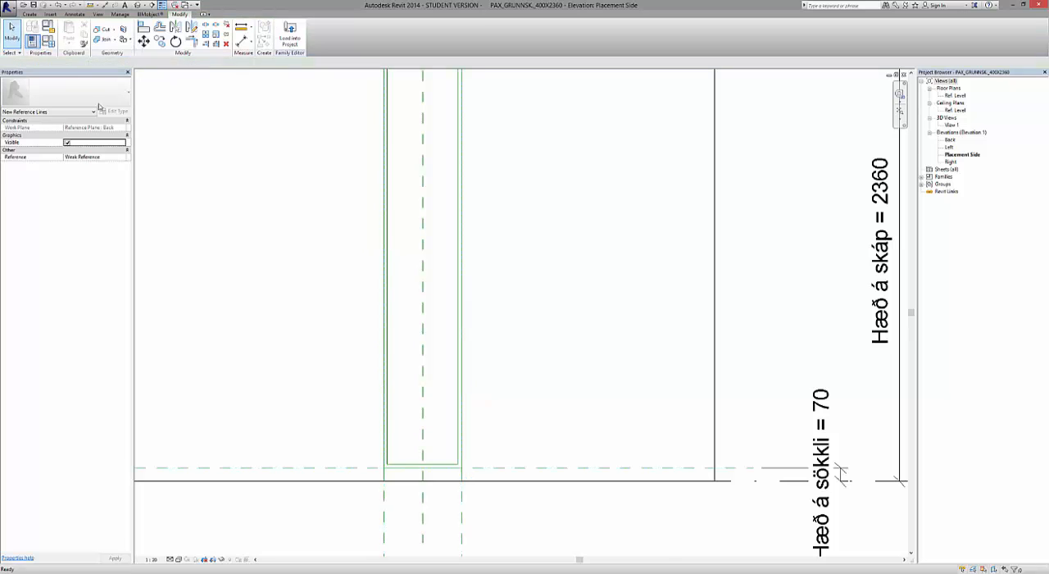
Extend the lower ends of both inner vertical reference lines down to the Ref. Level.
scroll(355, 511, "up", 4)
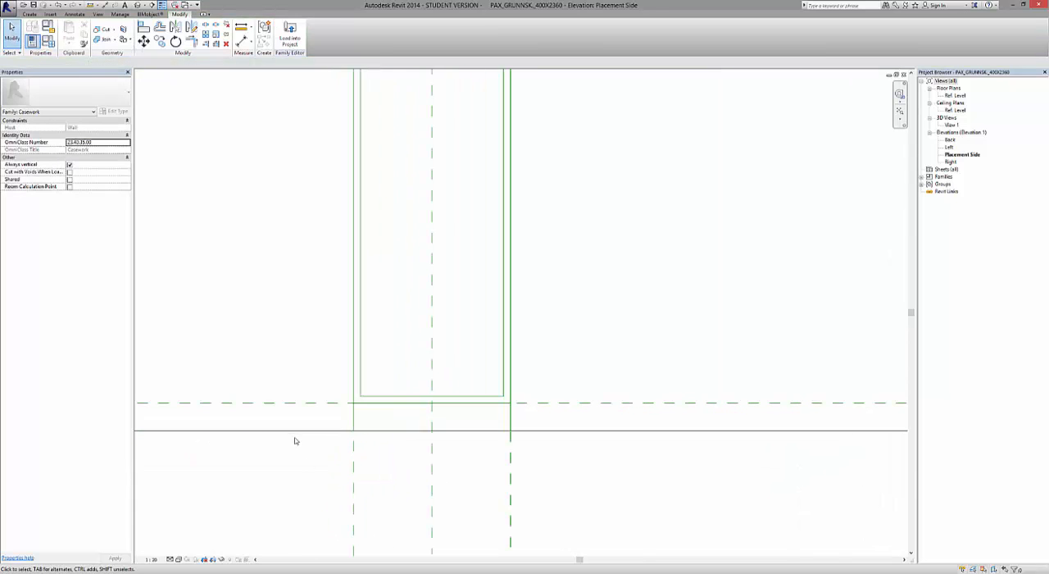
left_click(362, 386)
scroll(360, 397, "up", 5)
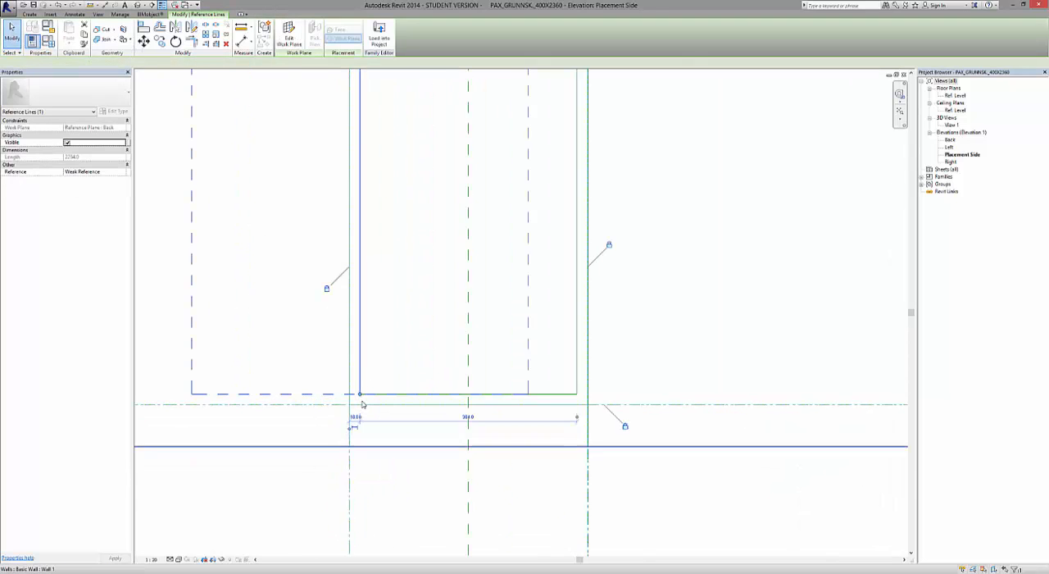
left_click(359, 388)
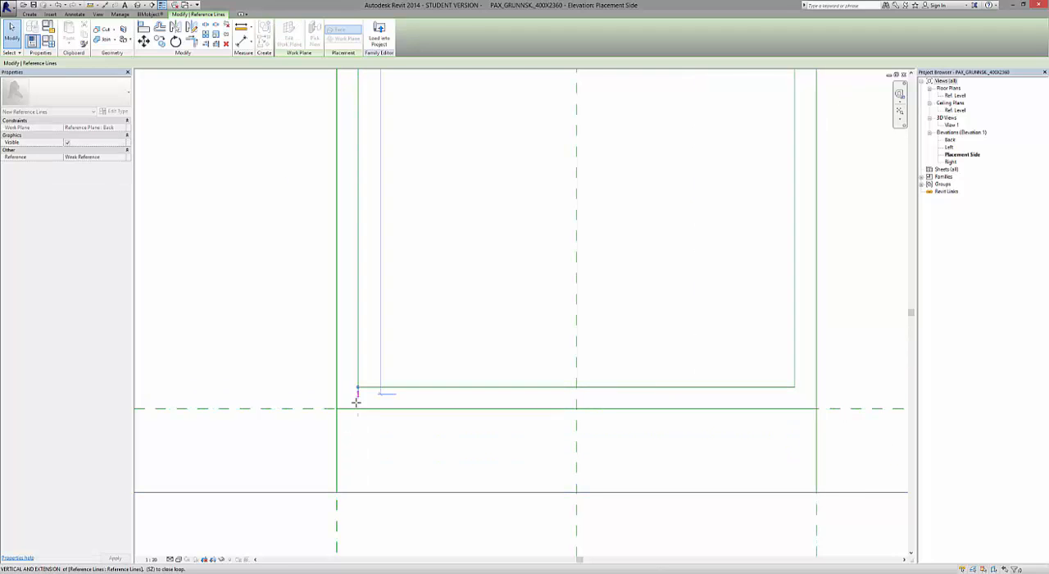
left_click_drag(353, 490, 356, 491)
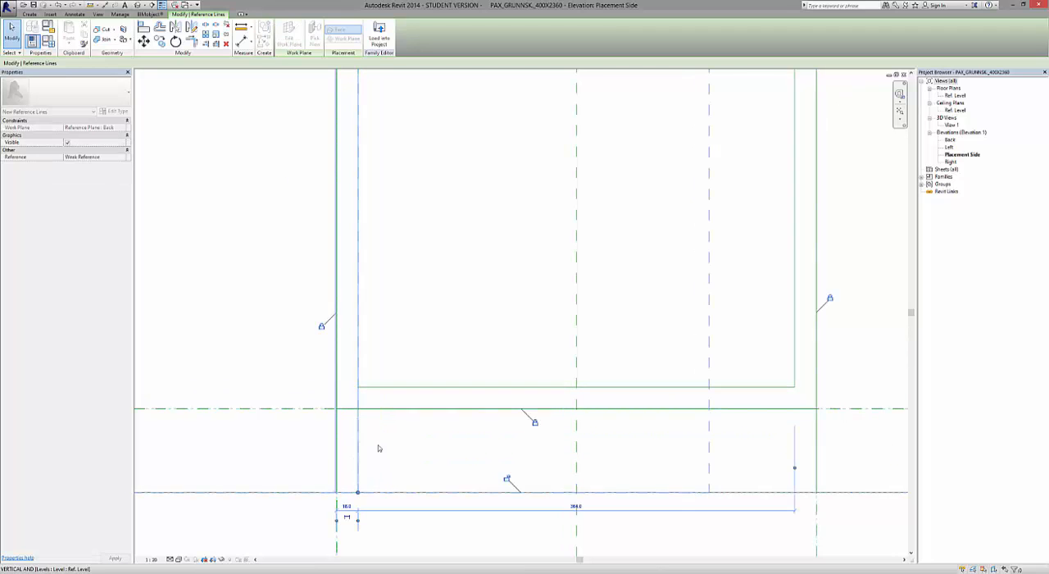
left_click(795, 351)
left_click_drag(795, 388, 793, 492)
Shorten the reference line on the plinth plane at both ends so it spans only between the inner vertical lines.
left_click(529, 409)
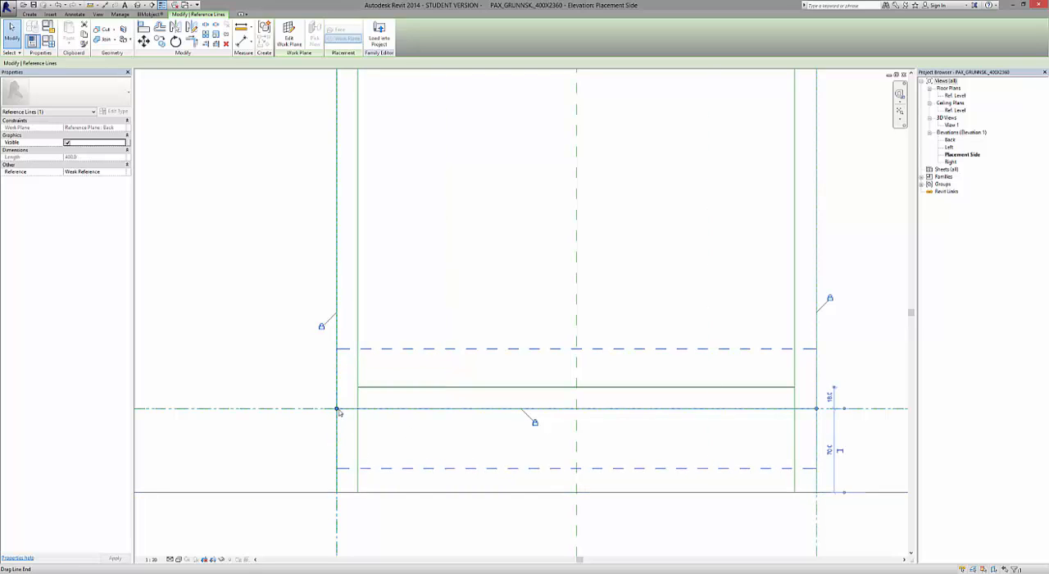
left_click_drag(337, 408, 358, 408)
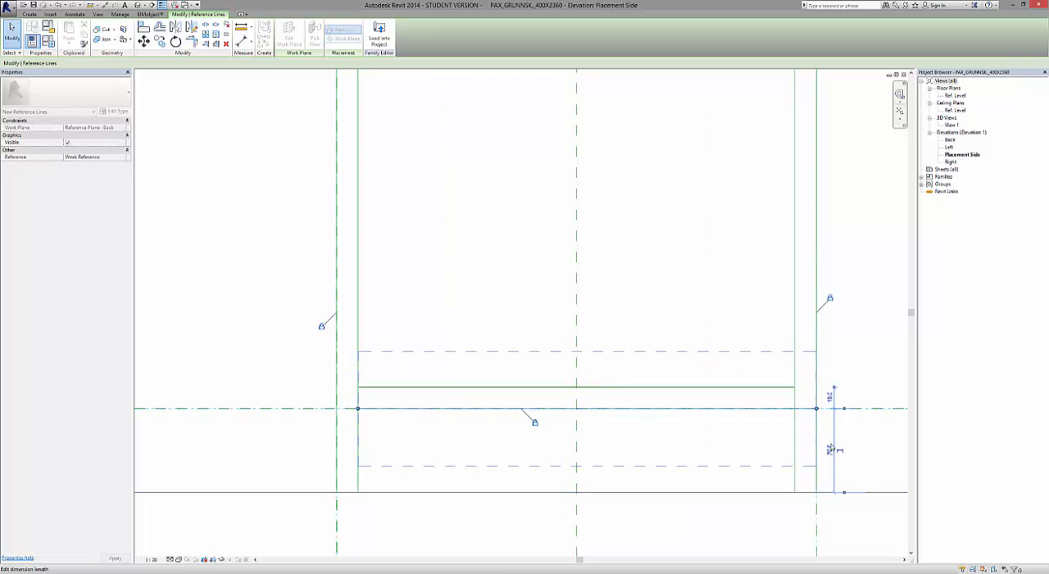
left_click_drag(812, 408, 794, 408)
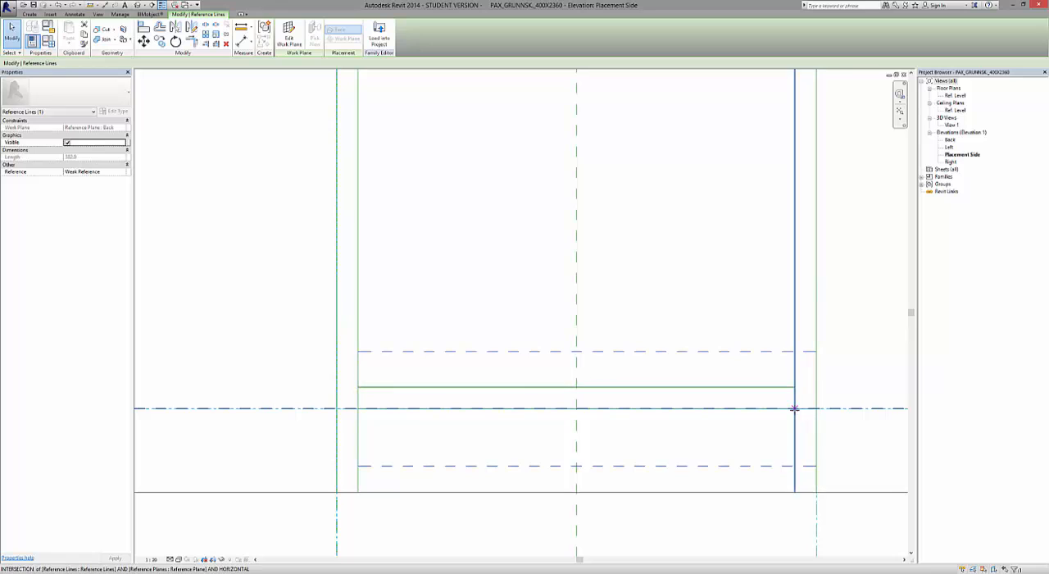
scroll(447, 484, "down", 4)
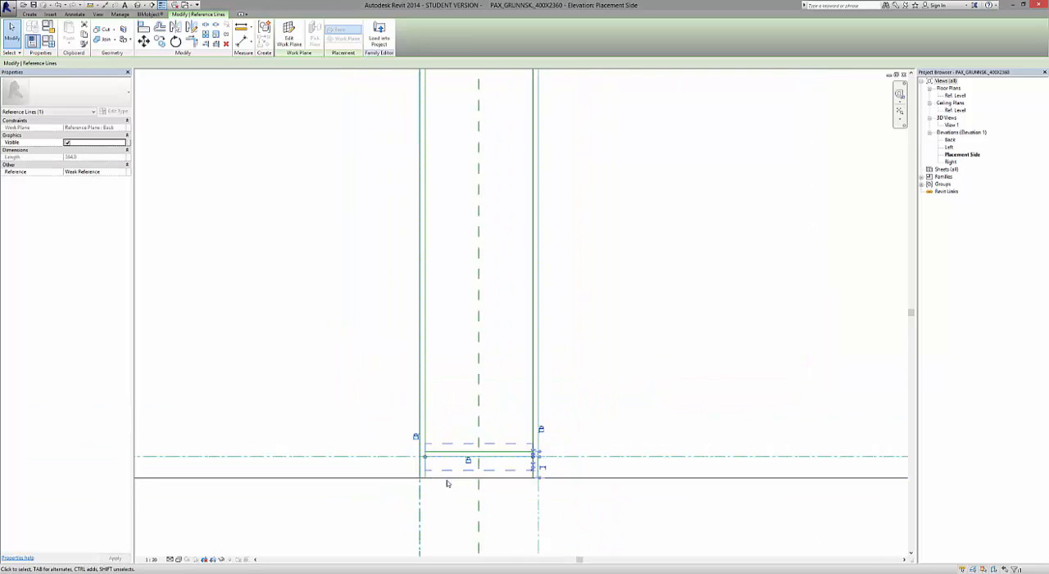
left_click(590, 513)
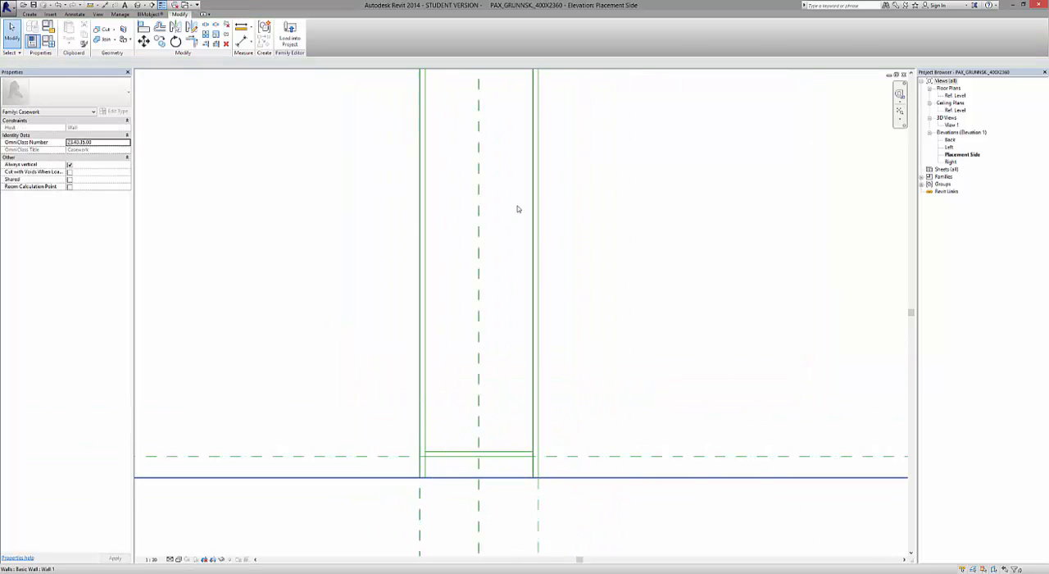
Start a solid extrusion in the Placement Side elevation with Reference Plane : Back as its work plane.
scroll(390, 304, "down", 2)
middle_click_drag(389, 305, 402, 398)
scroll(402, 398, "down", 3)
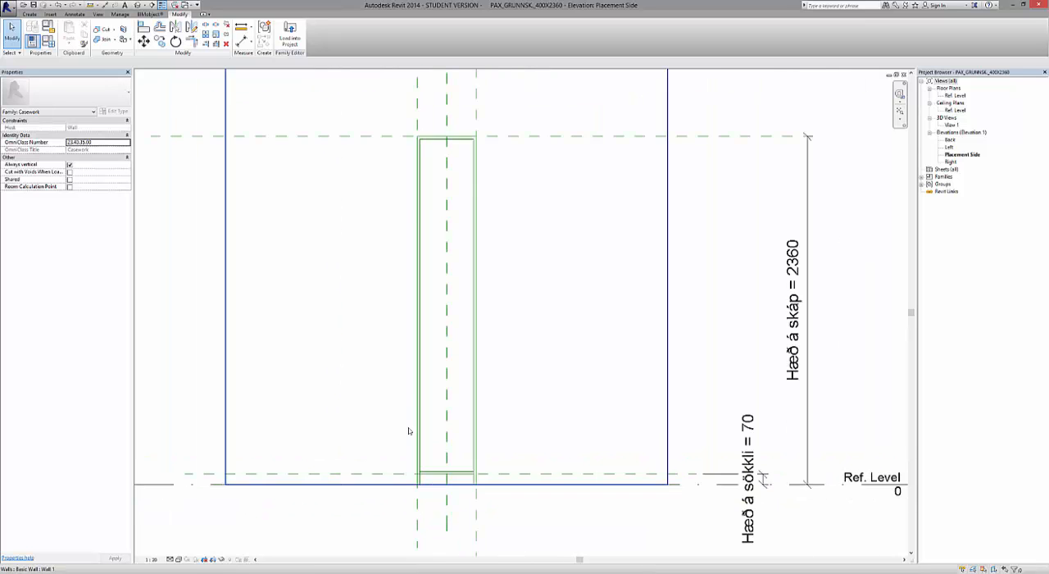
scroll(405, 220, "up", 5)
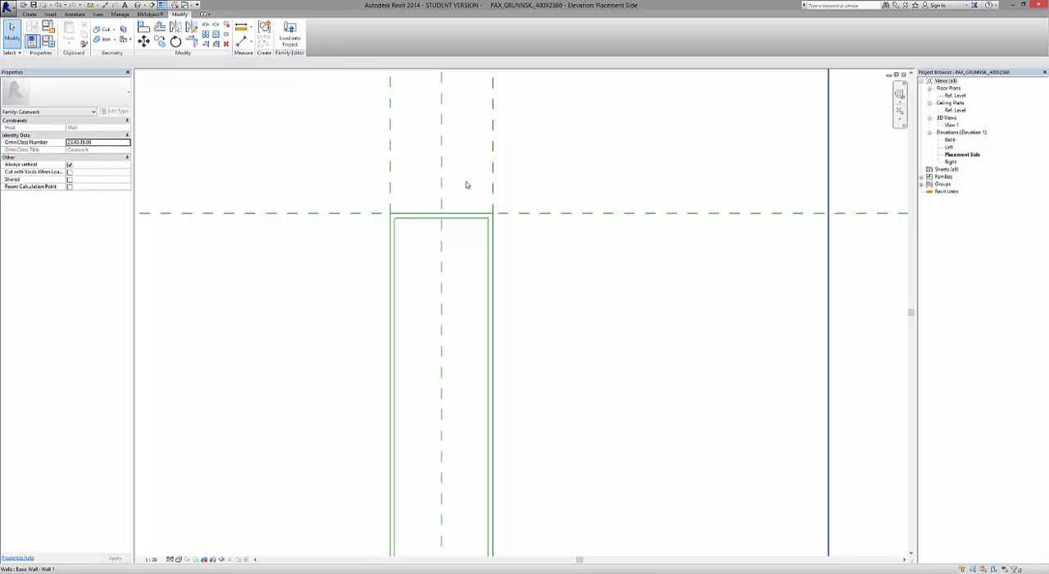
scroll(469, 183, "down", 3)
scroll(477, 334, "down", 2)
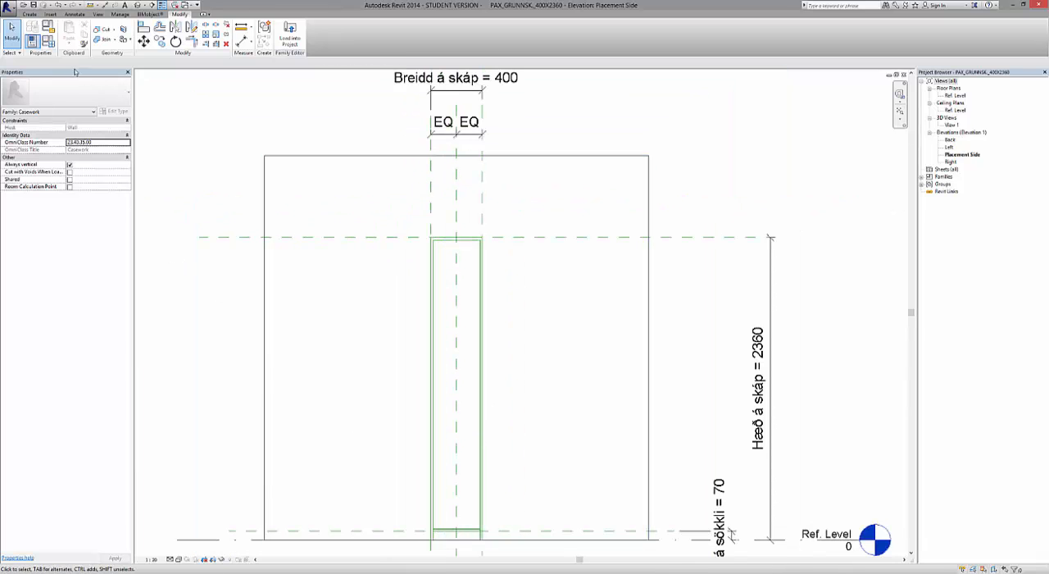
left_click(29, 14)
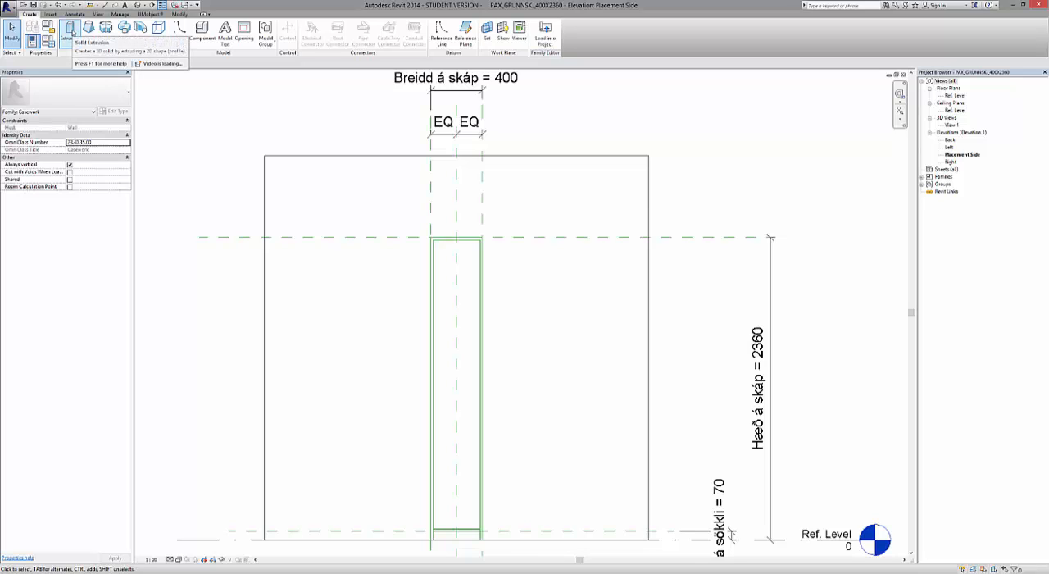
left_click(71, 30)
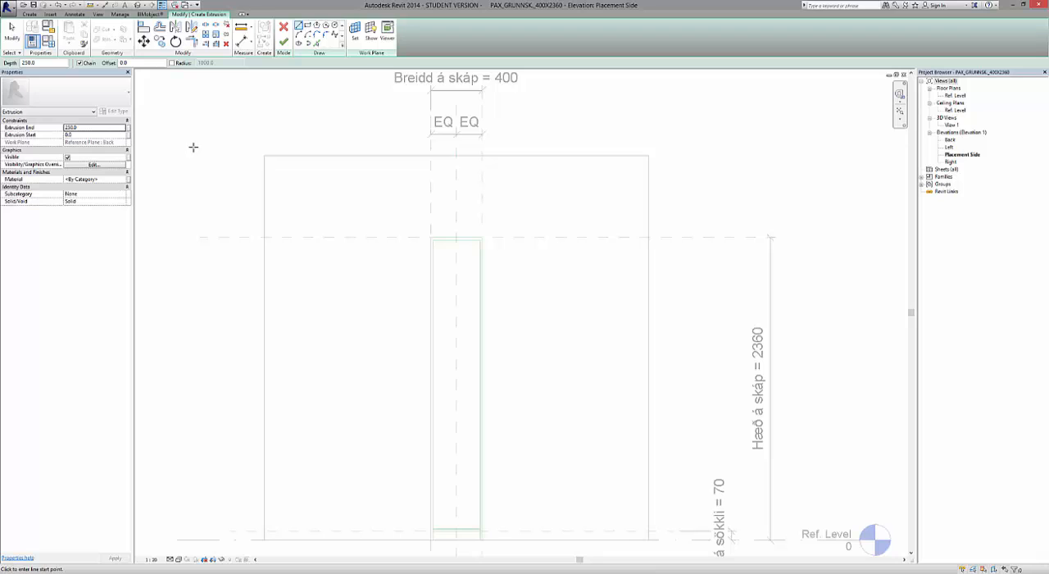
left_click(362, 47)
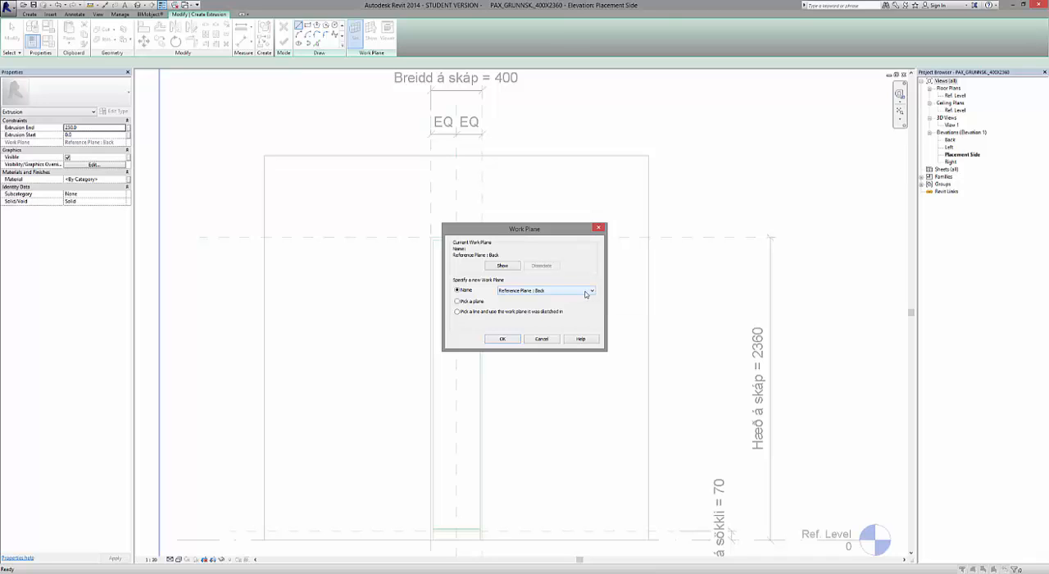
left_click(502, 339)
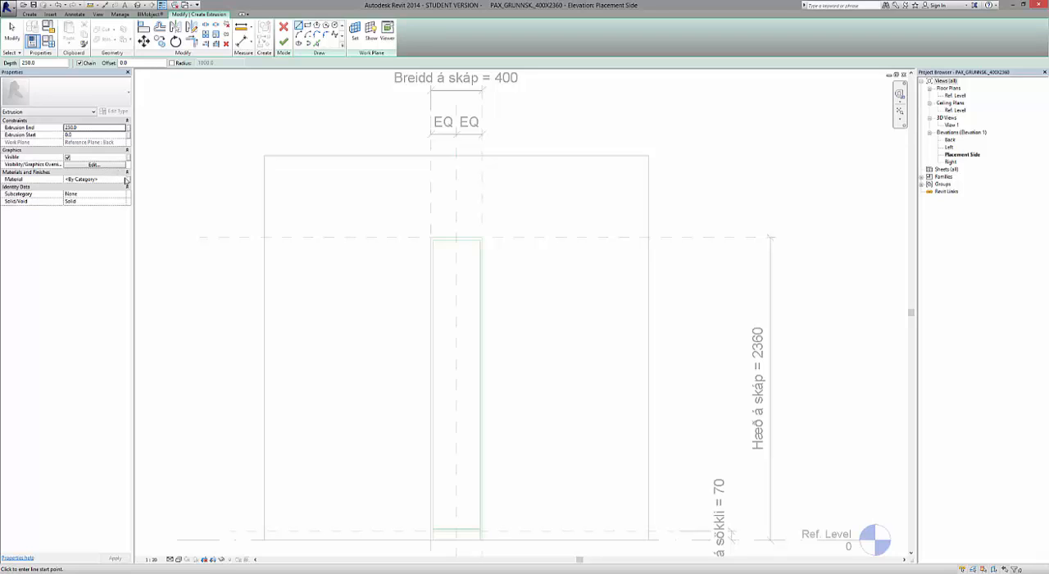
Duplicate the Default material from the extrusion's material setting and name the copy Spónlögð plata.
left_click(127, 182)
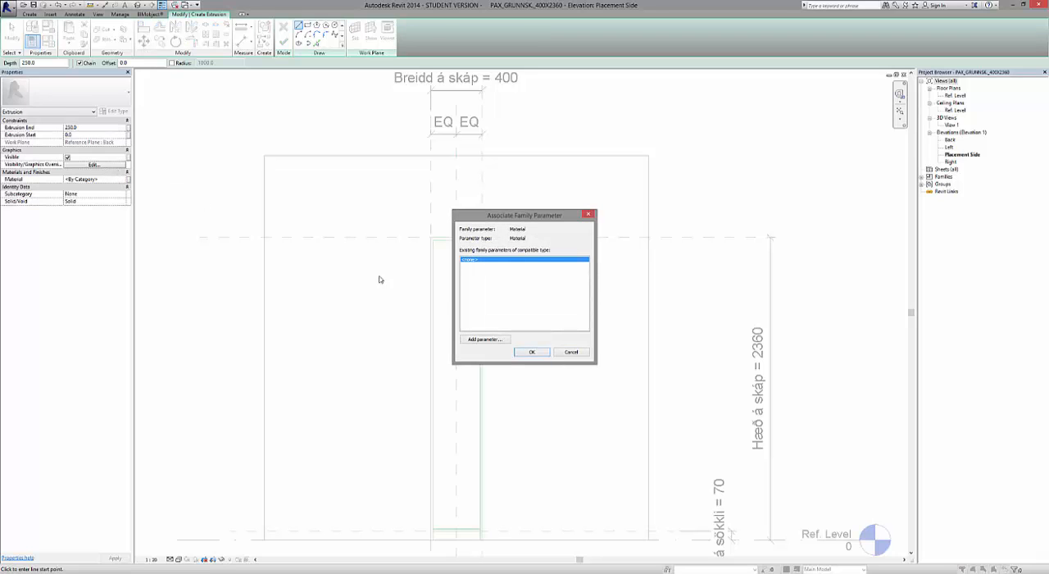
left_click(570, 352)
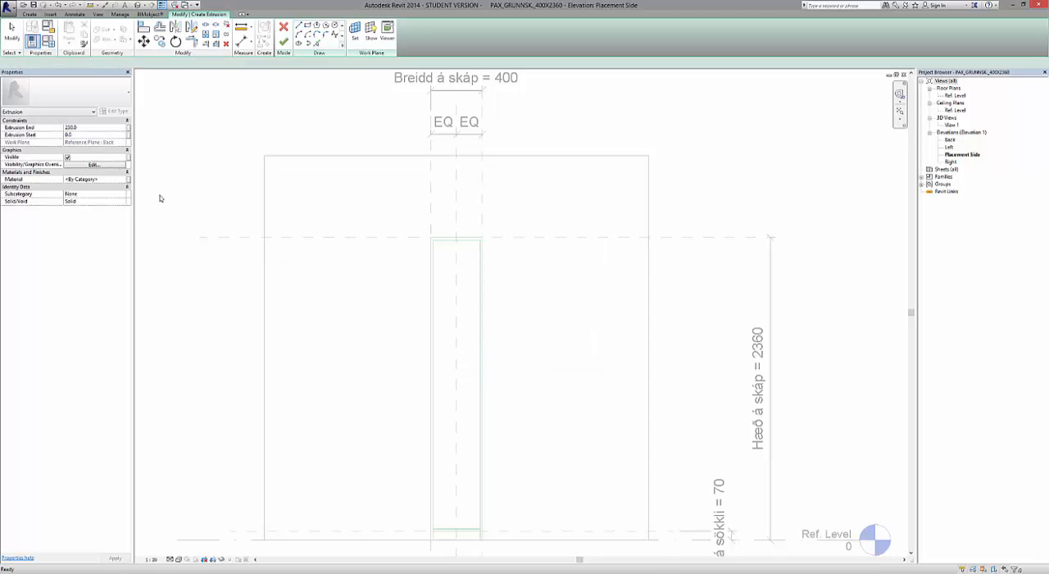
left_click(121, 182)
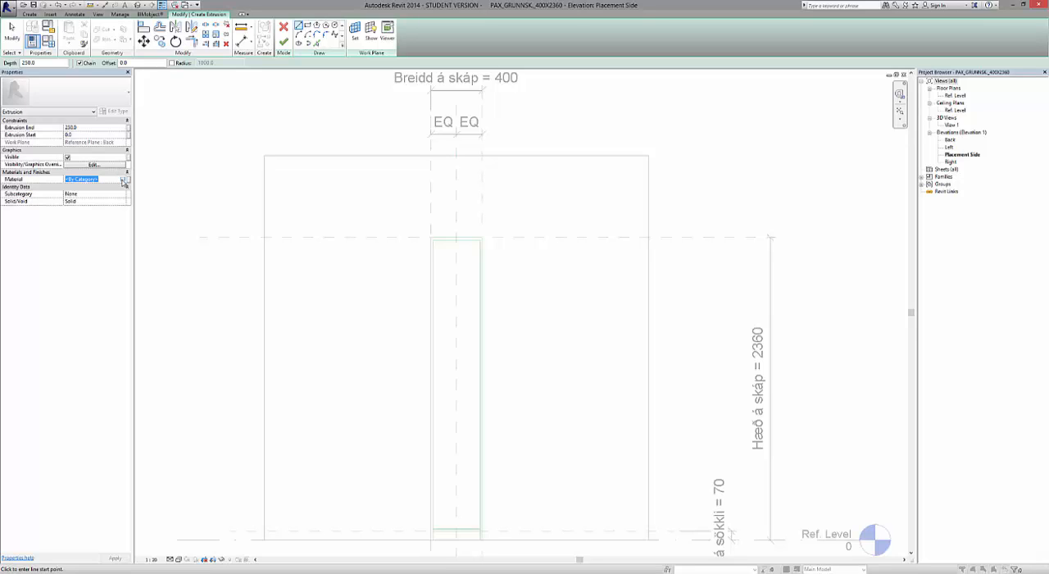
left_click(124, 179)
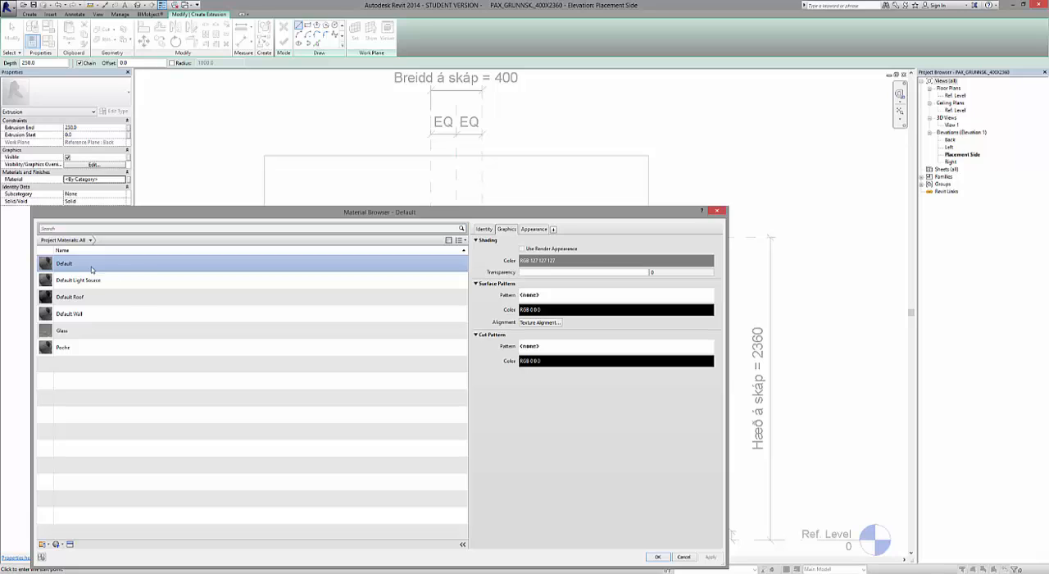
right_click(93, 269)
left_click(109, 281)
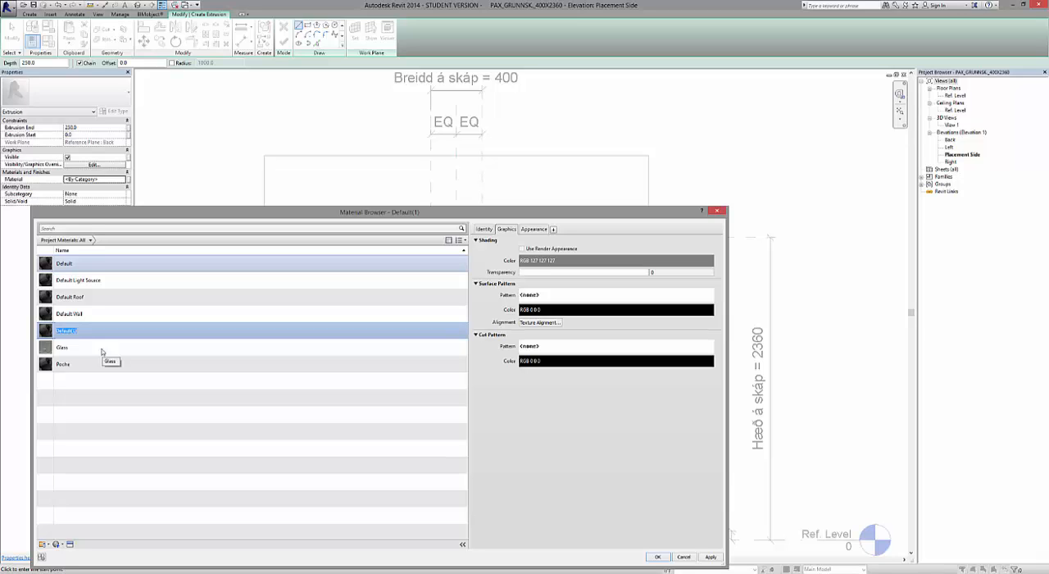
type("G")
left_click(101, 351)
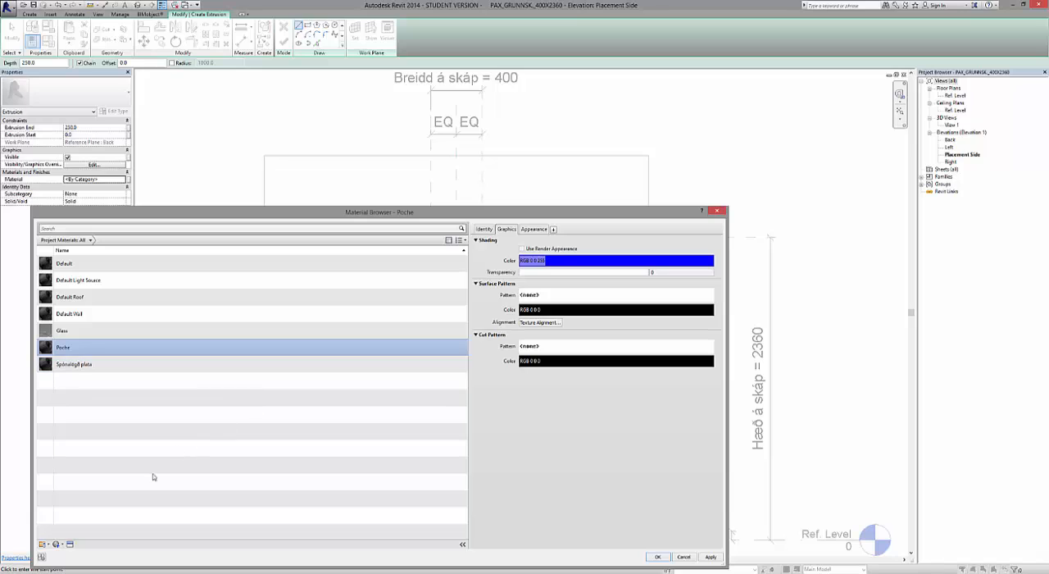
Replace the Poche material's appearance with the Ash Door asset from the Wood appearance library and assign Poche to the extrusion.
left_click(70, 545)
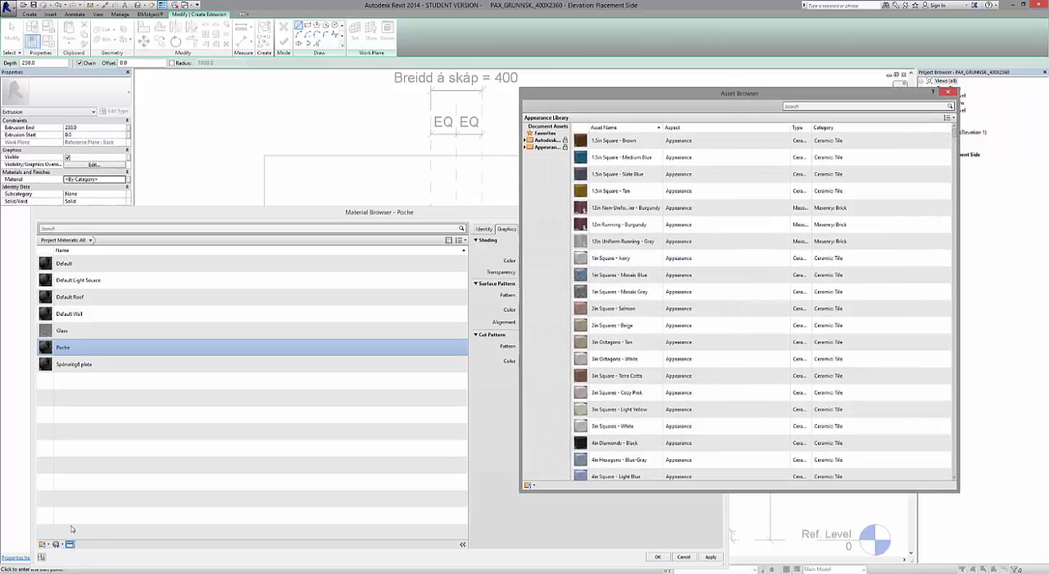
left_click(525, 146)
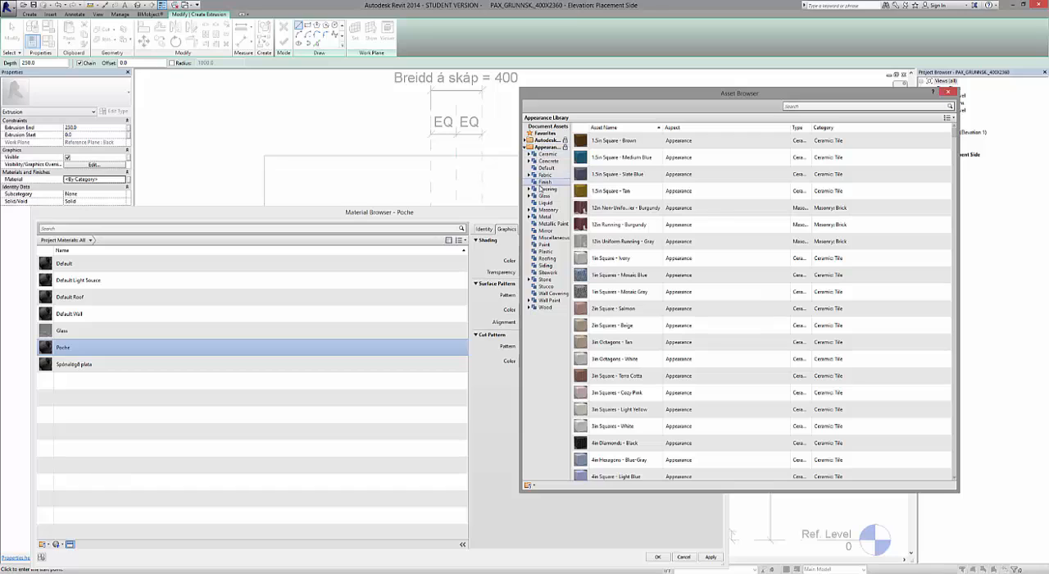
left_click(547, 307)
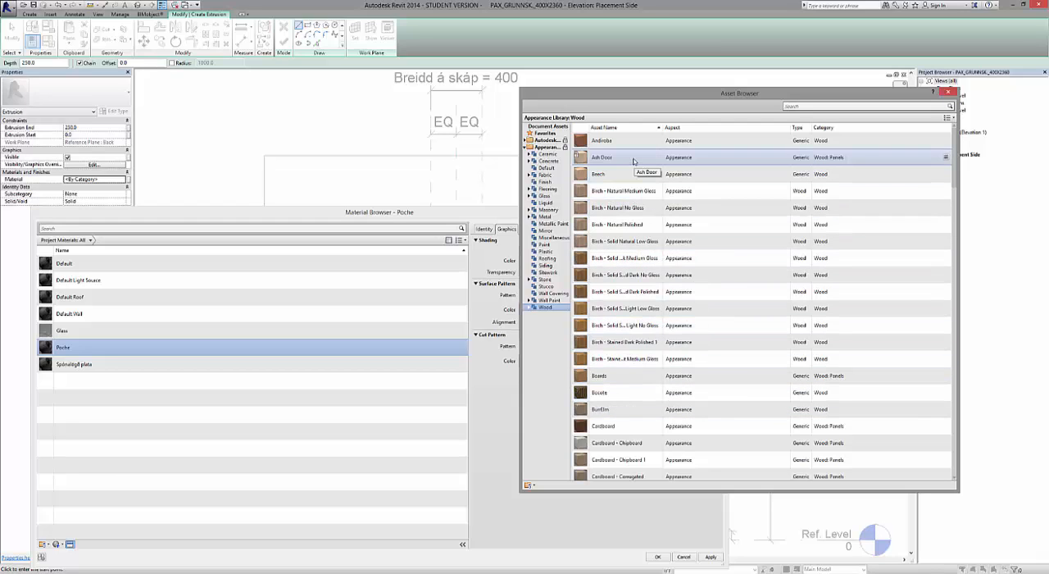
left_click(946, 156)
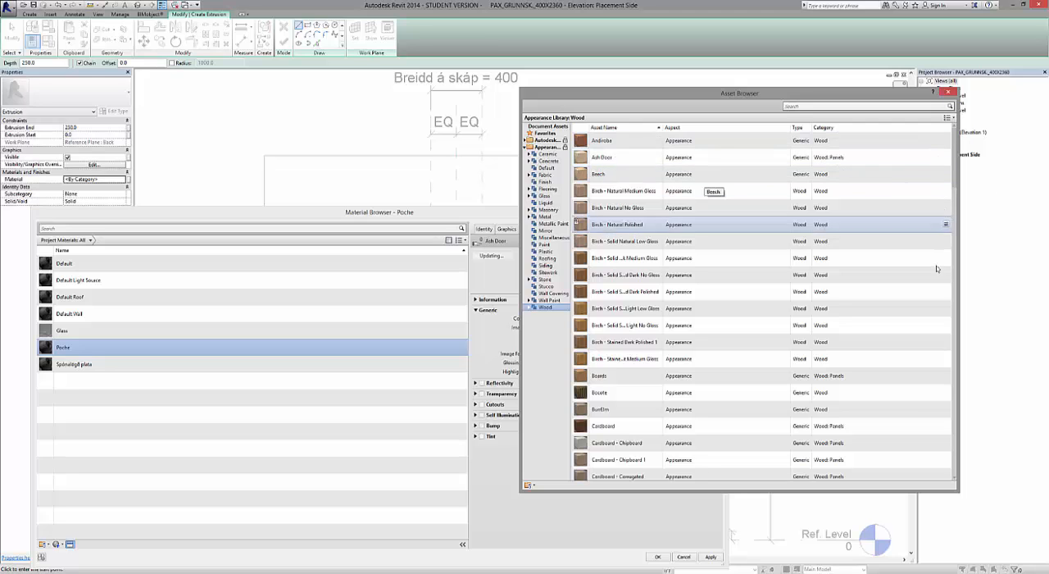
left_click(948, 92)
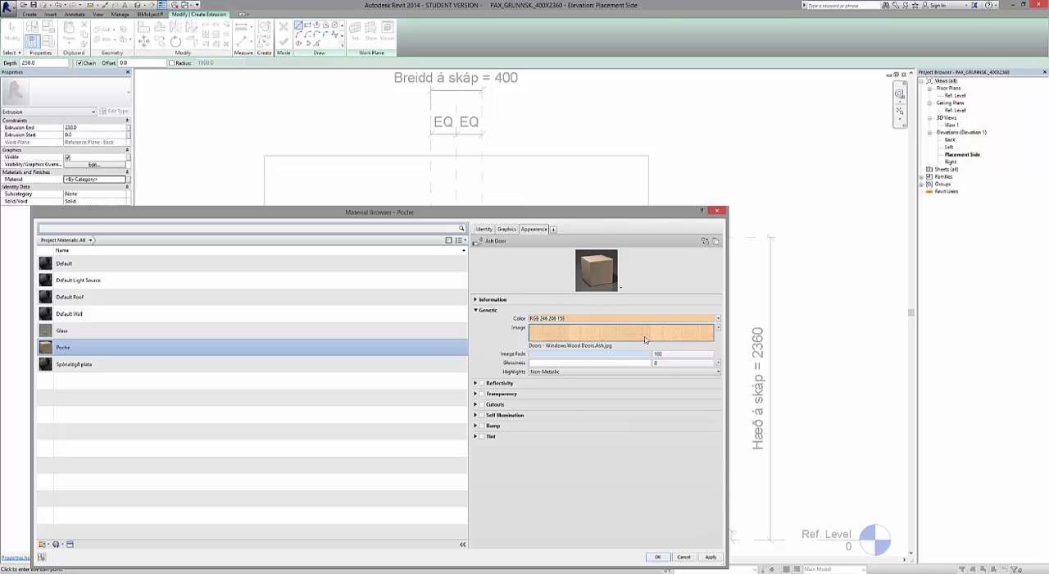
left_click(712, 556)
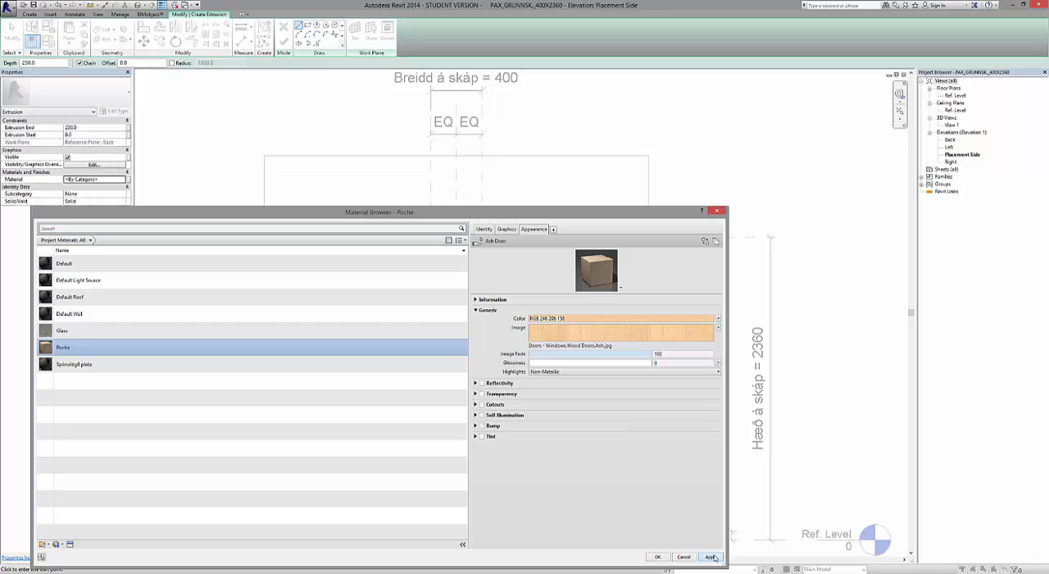
left_click(658, 557)
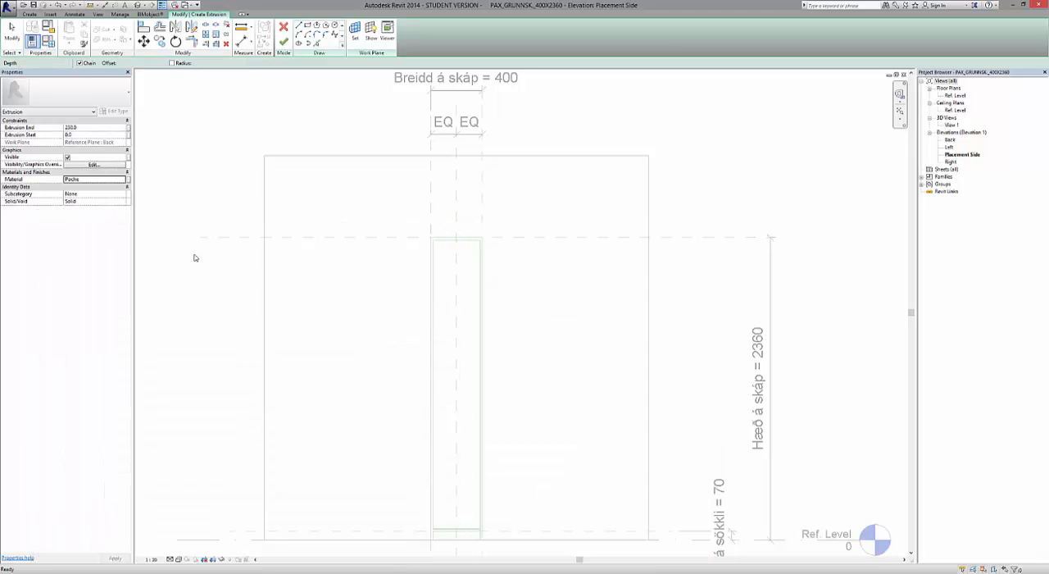
Set the extrusion end to 580 and sketch the left side panel's 18 mm wide rectangle from the cabinet top to Ref. Level.
left_click(98, 129)
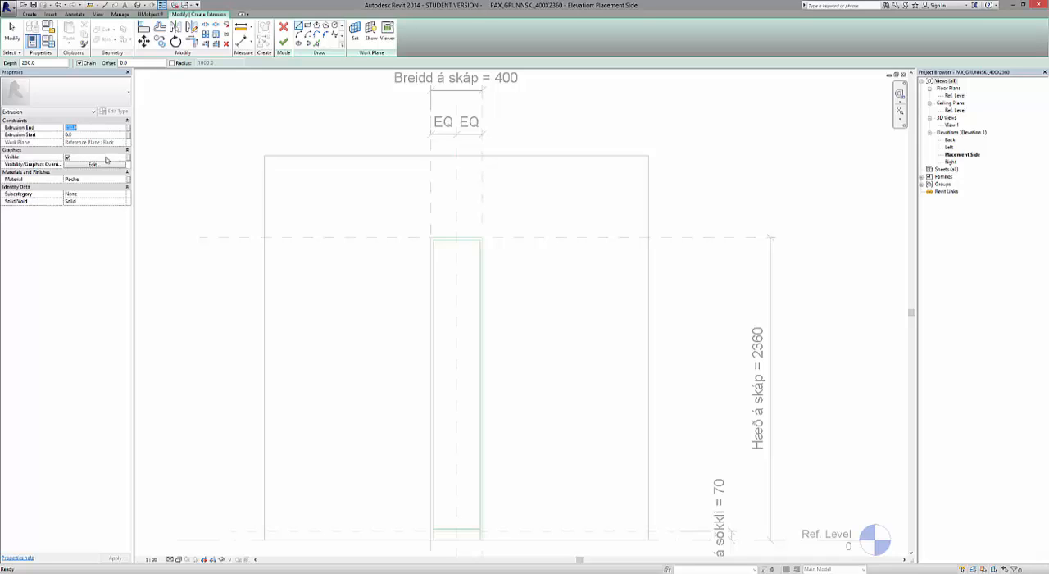
type("50")
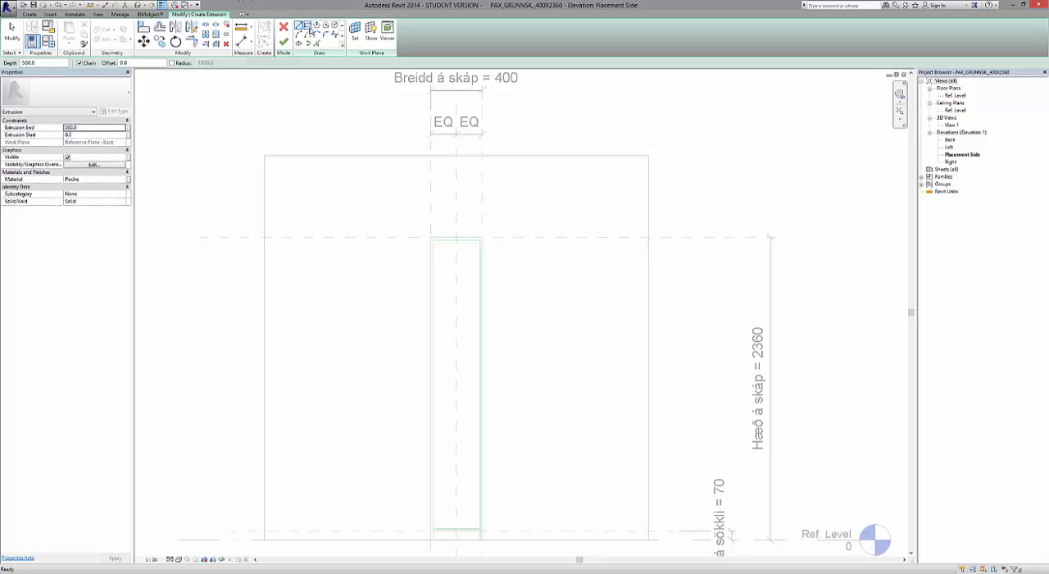
left_click(307, 25)
scroll(438, 286, "up", 4)
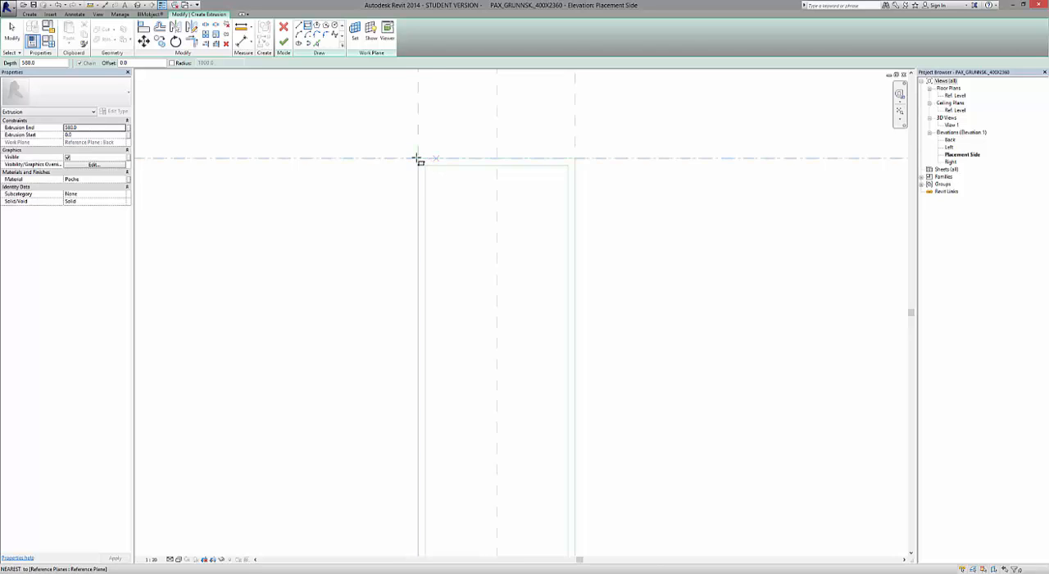
scroll(418, 160, "down", 3)
scroll(418, 168, "down", 1)
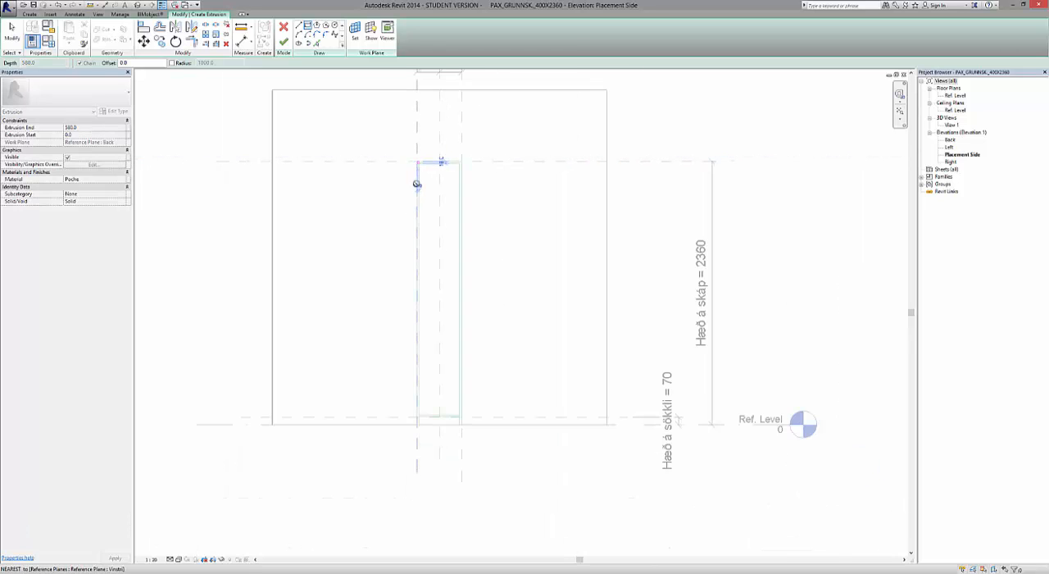
scroll(418, 426, "up", 3)
scroll(414, 424, "up", 5)
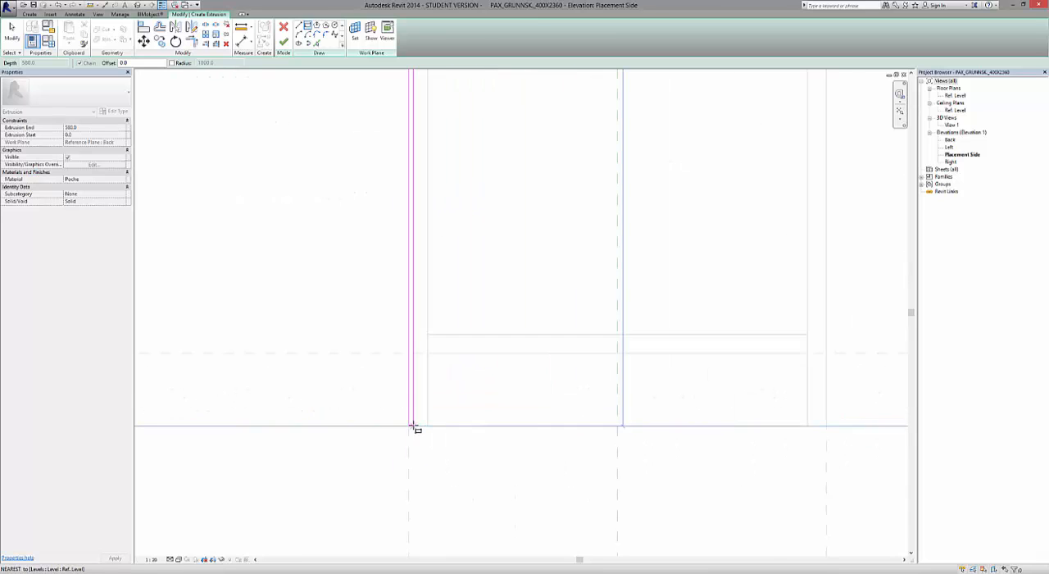
left_click(439, 427)
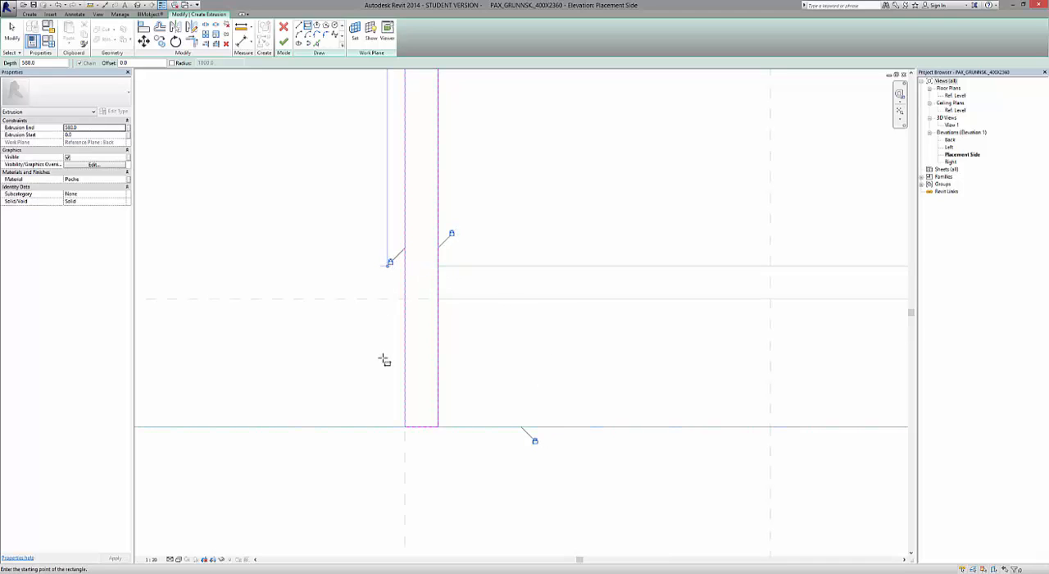
Lock the side panel rectangle's top edge to the cabinet-height reference plane and finish the extrusion.
scroll(379, 386, "down", 6)
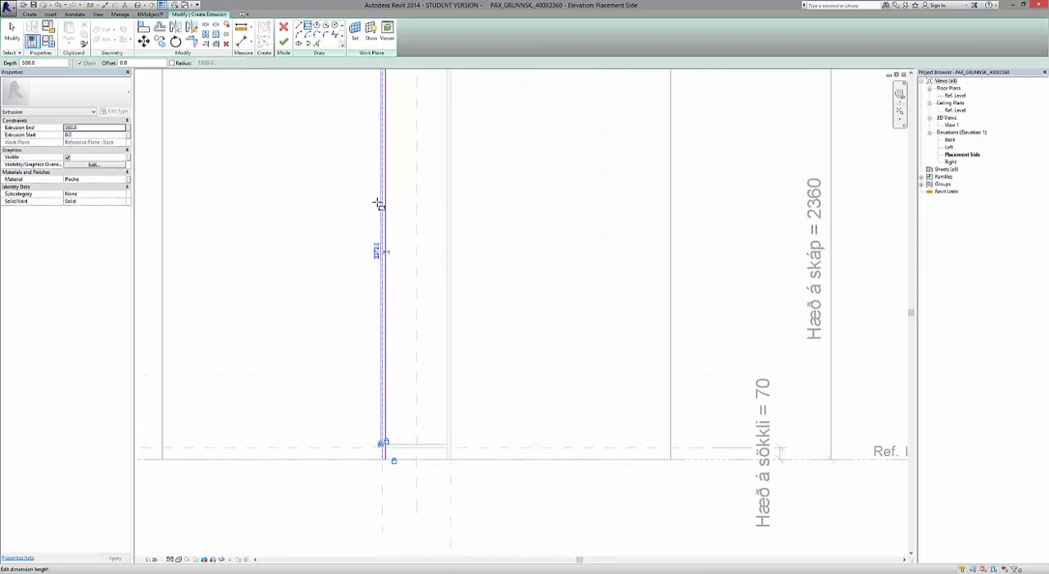
scroll(378, 203, "down", 5)
scroll(410, 206, "up", 5)
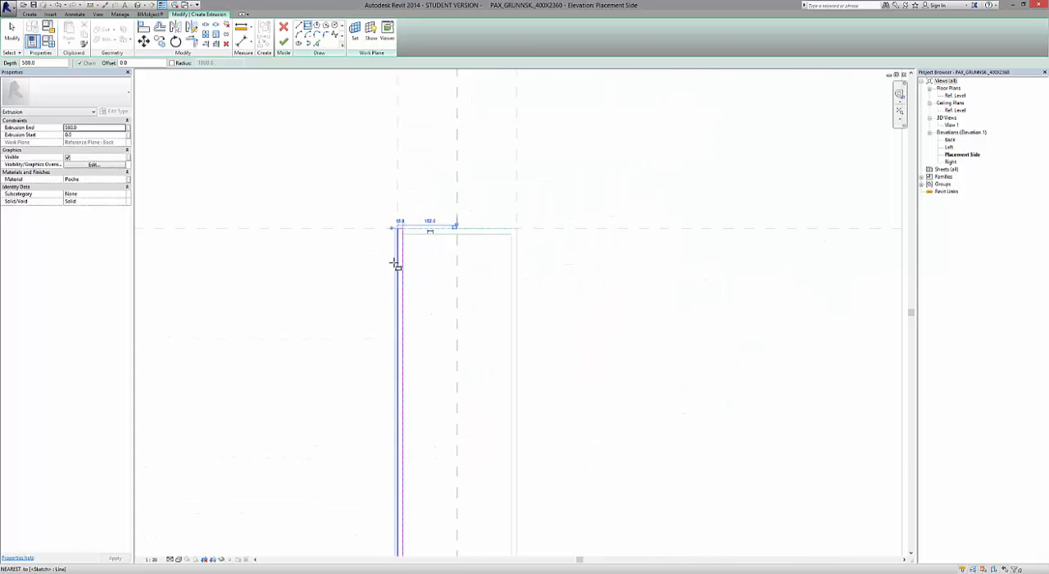
scroll(395, 264, "up", 3)
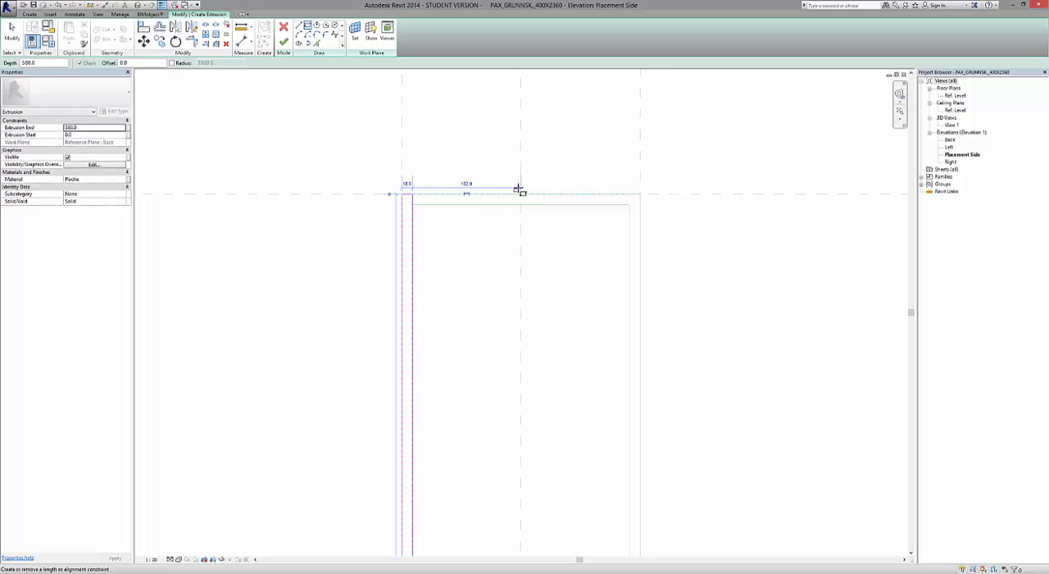
left_click(518, 189)
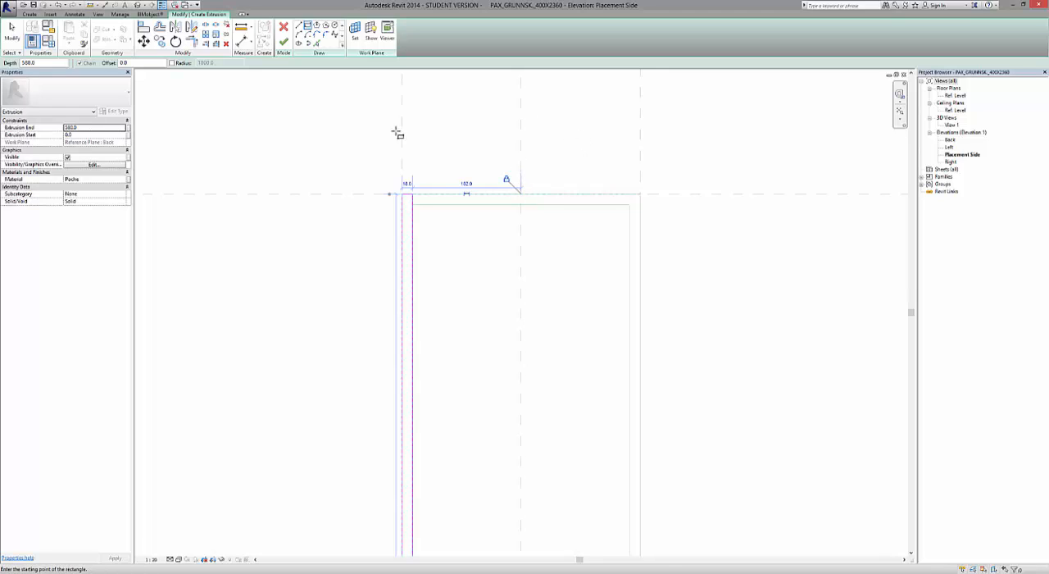
left_click(283, 41)
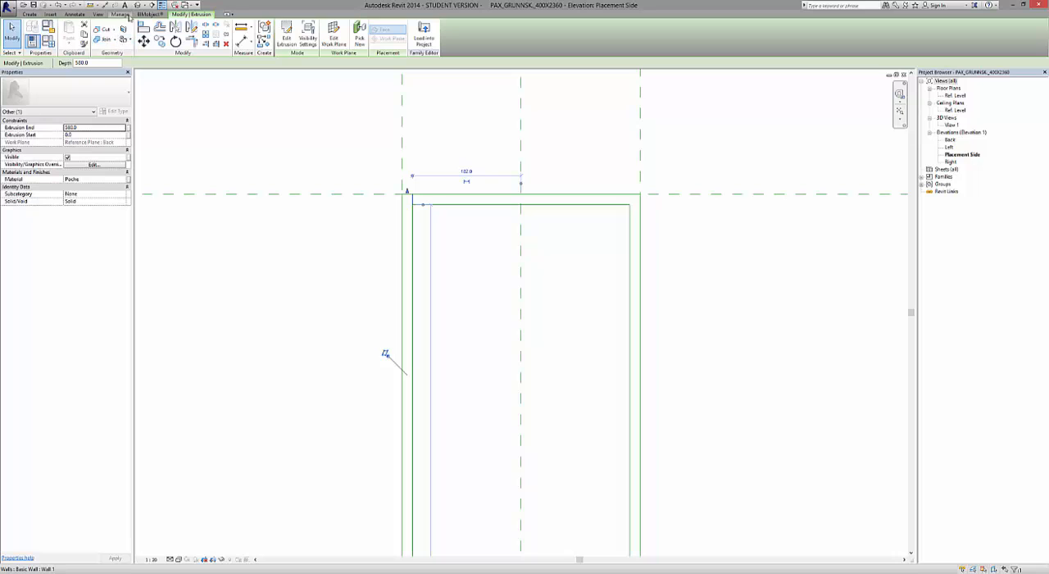
Tile the open plan, elevation and 3D views side by side.
left_click(98, 14)
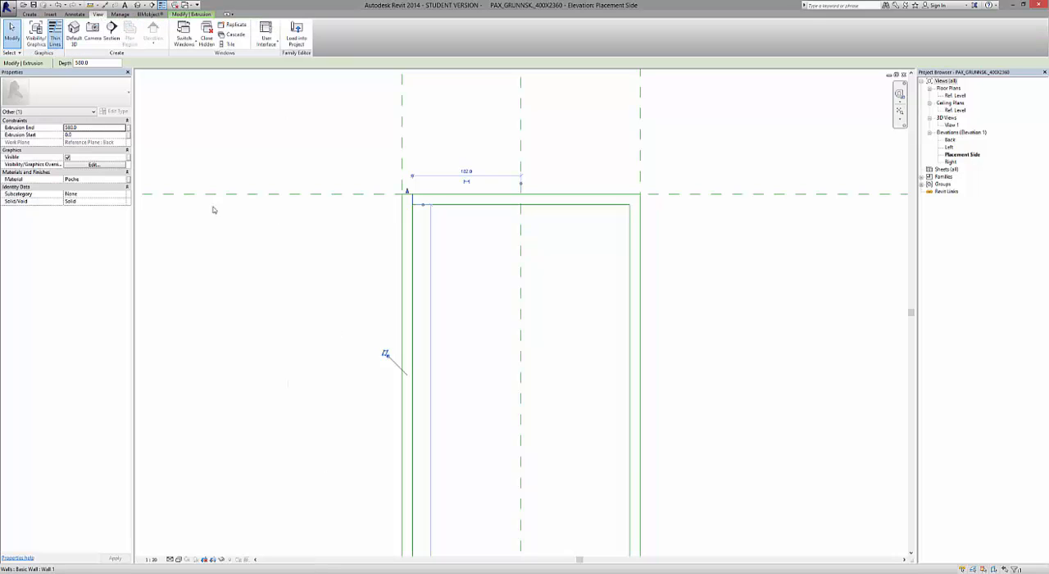
left_click(227, 44)
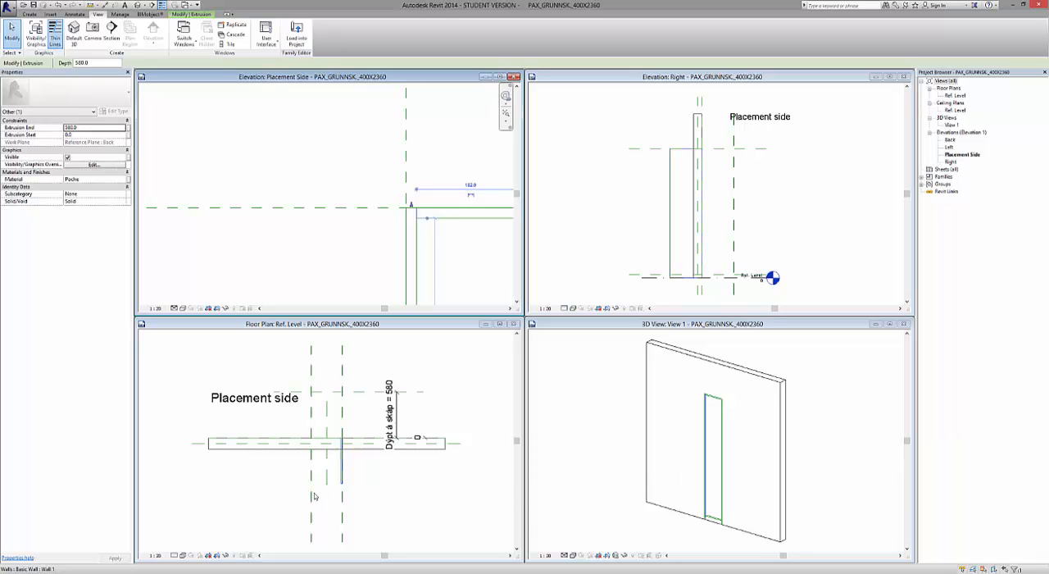
Set the left side panel's extrusion end to -580 so it extends to the placement side of the wall.
left_click(416, 519)
scroll(307, 480, "up", 4)
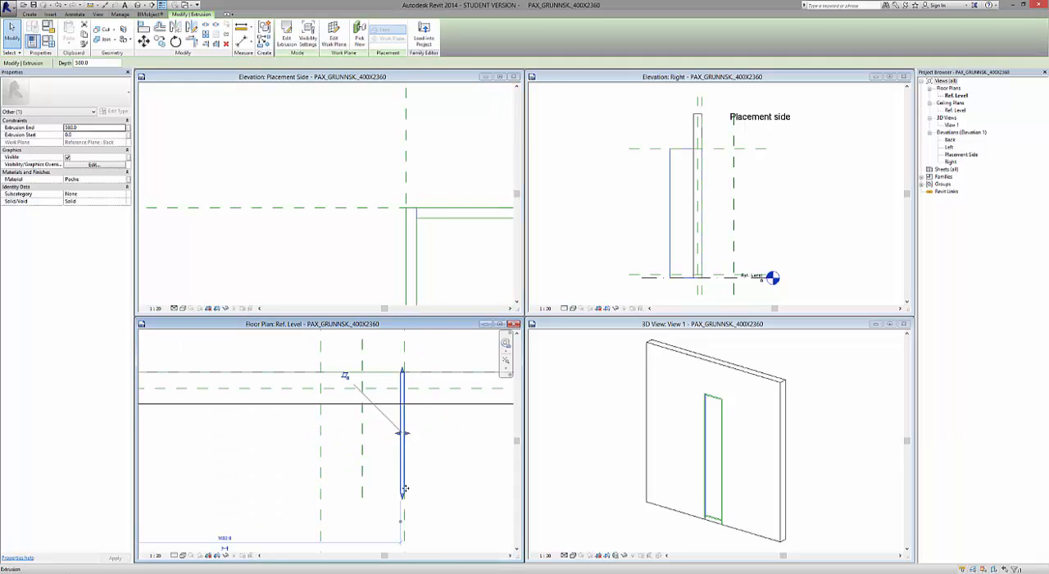
left_click_drag(404, 499, 405, 501)
left_click(405, 417)
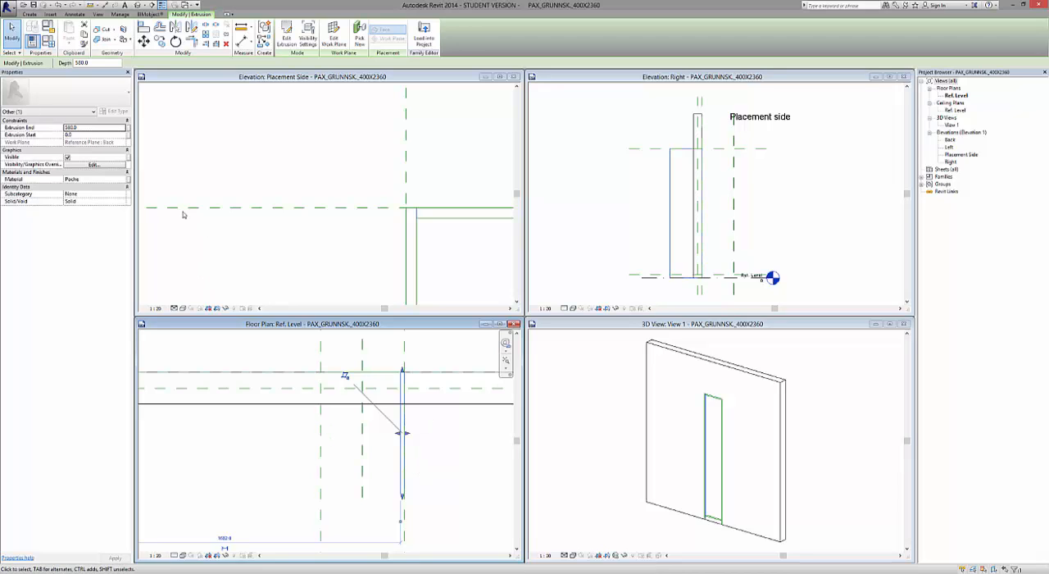
left_click(96, 129)
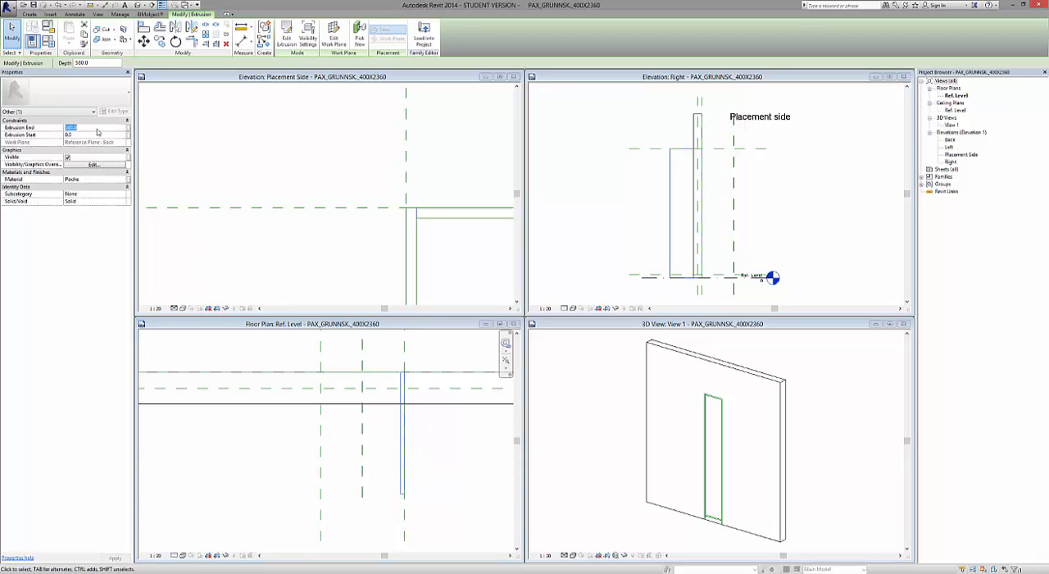
type("-180")
left_click(218, 412)
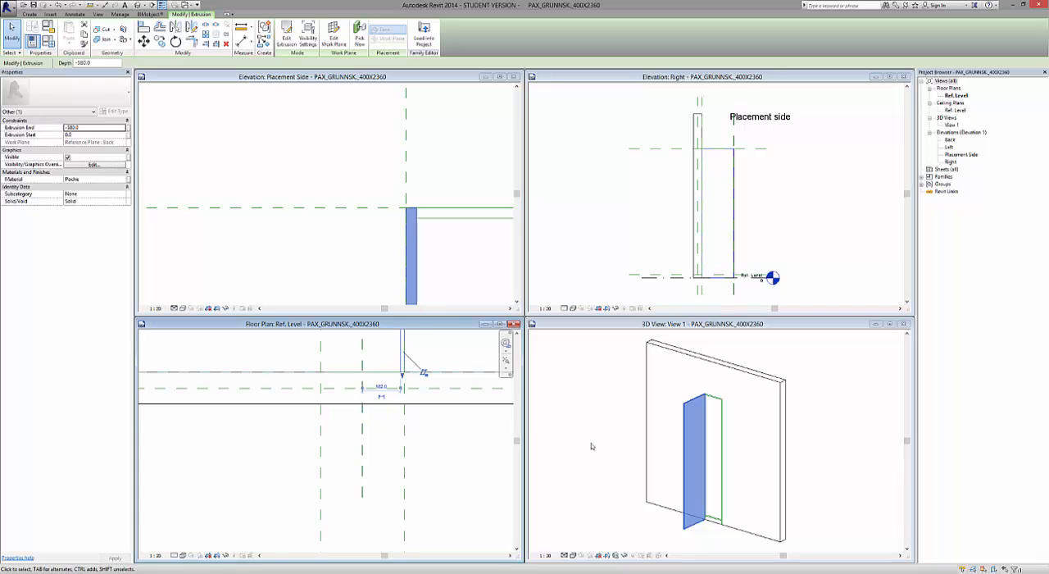
Examine the side panel's position against the cabinet width and depth reference planes in the Placement Side elevation and floor plan.
left_click(351, 239)
scroll(351, 236, "down", 4)
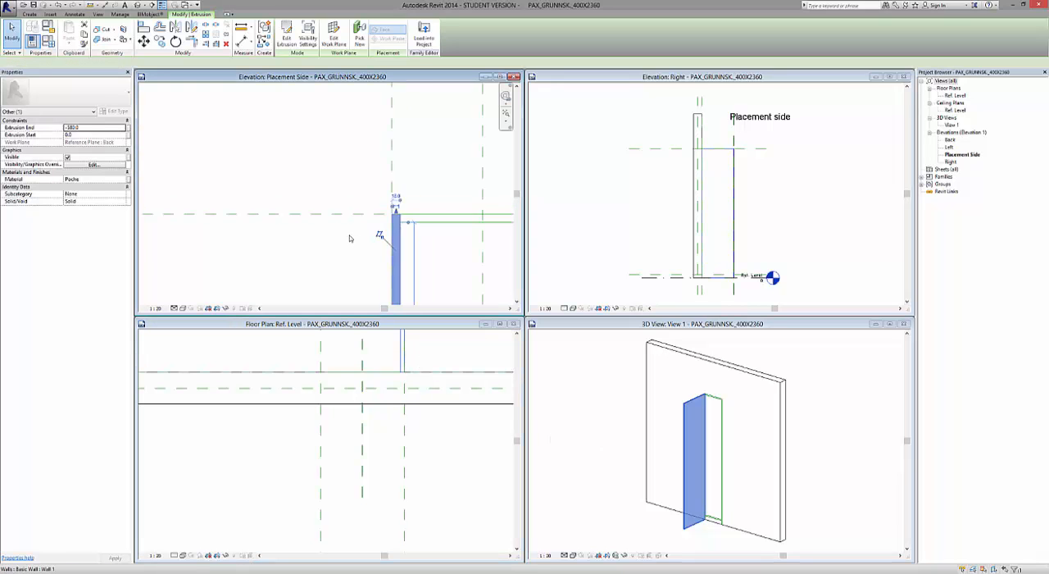
scroll(338, 181, "down", 3)
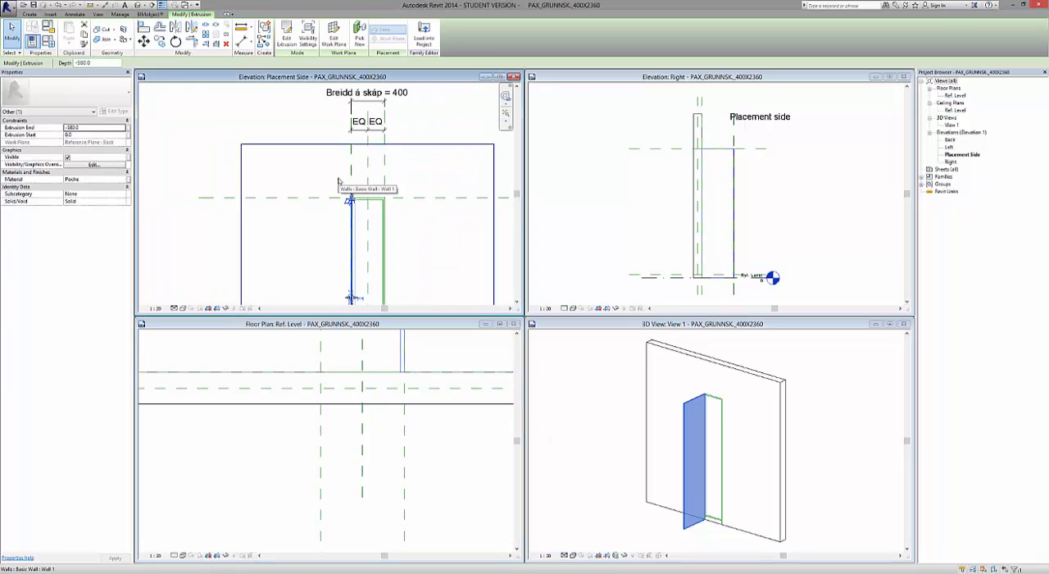
left_click(418, 518)
scroll(405, 459, "up", 3)
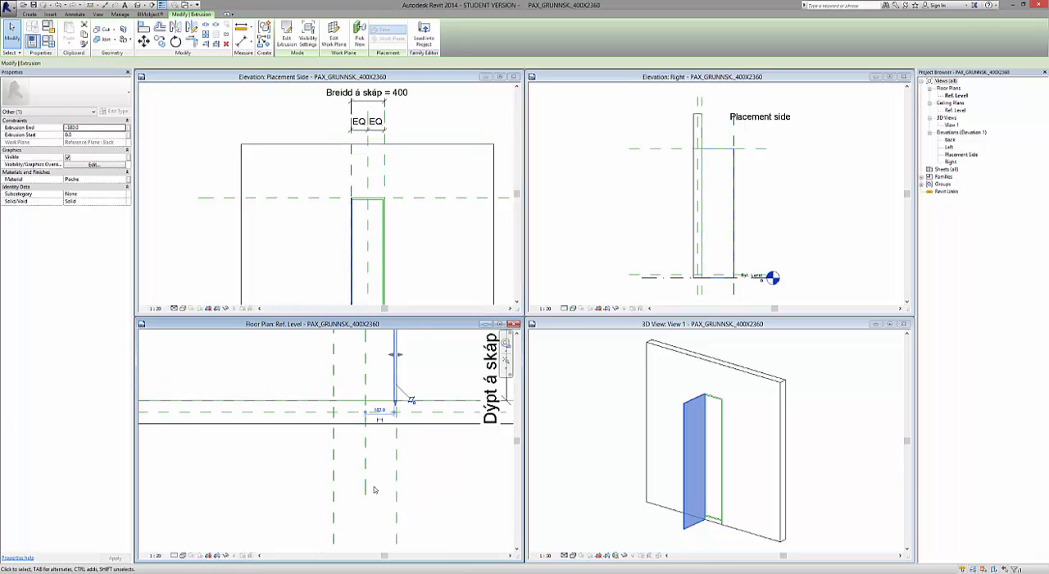
scroll(402, 423, "up", 2)
middle_click_drag(382, 418, 376, 439)
scroll(376, 439, "down", 1)
scroll(376, 439, "up", 1)
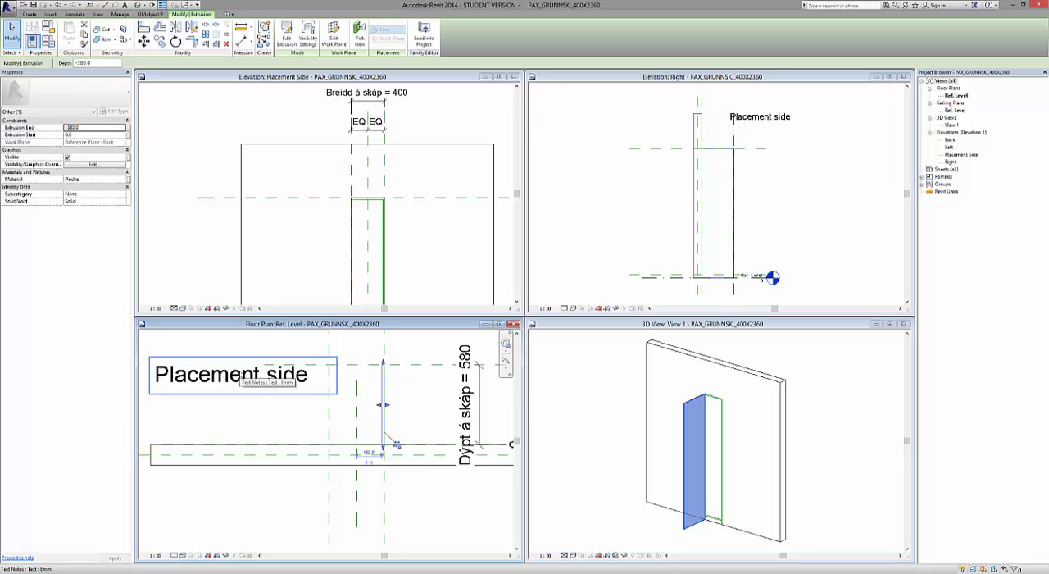
Set the 3D view's visual style to Realistic and inspect the side panel's wood material.
left_click(588, 442)
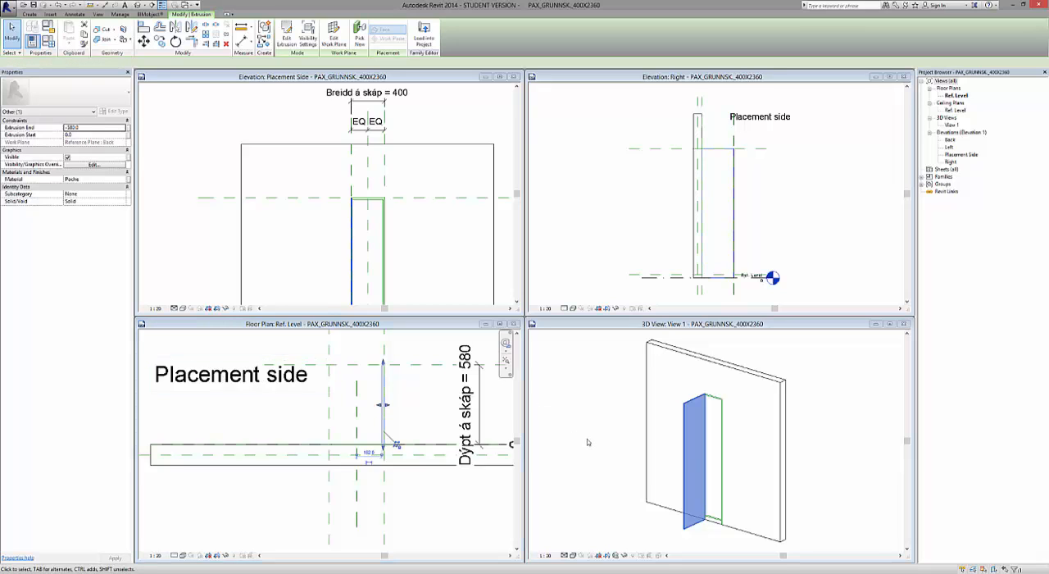
left_click(833, 494)
scroll(646, 501, "up", 2)
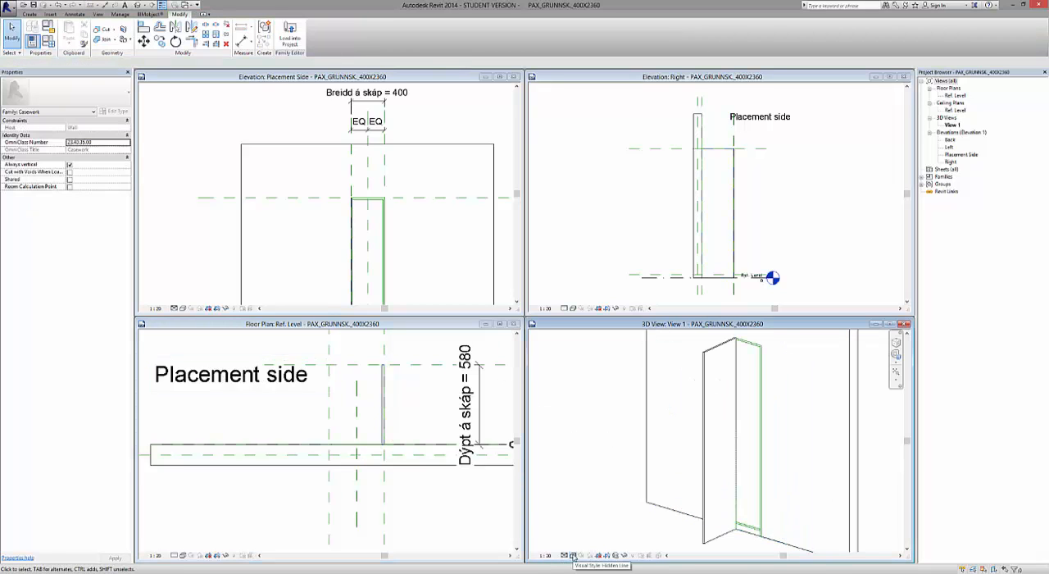
left_click(573, 556)
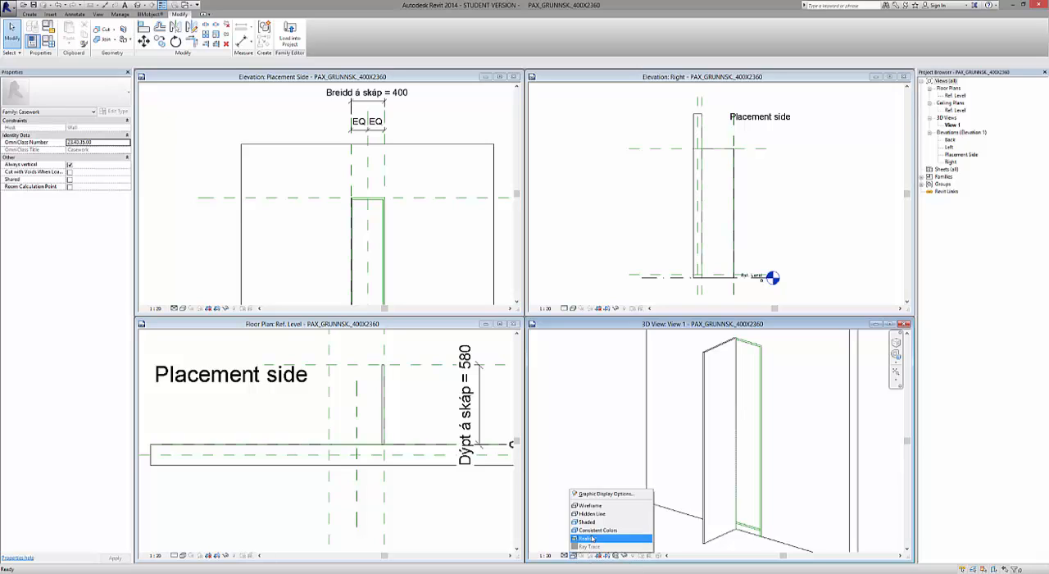
left_click(592, 539)
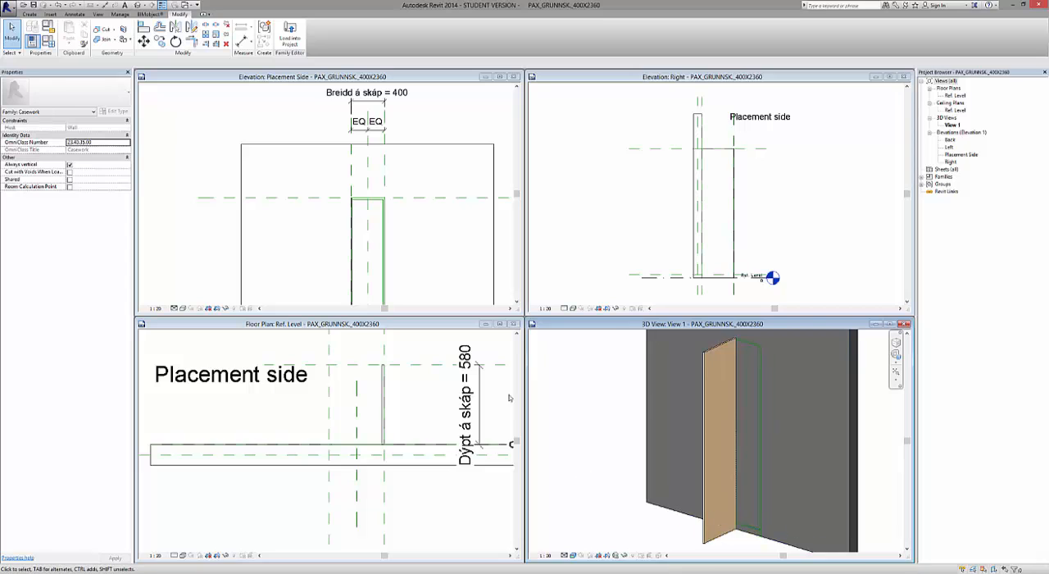
scroll(629, 428, "down", 5)
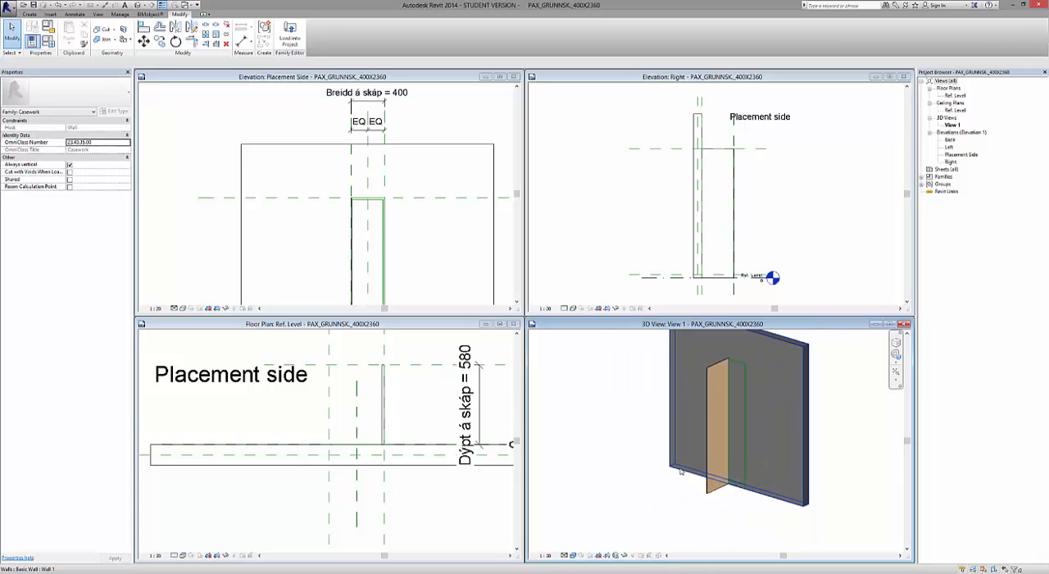
middle_click_drag(680, 472, 646, 473, "shift")
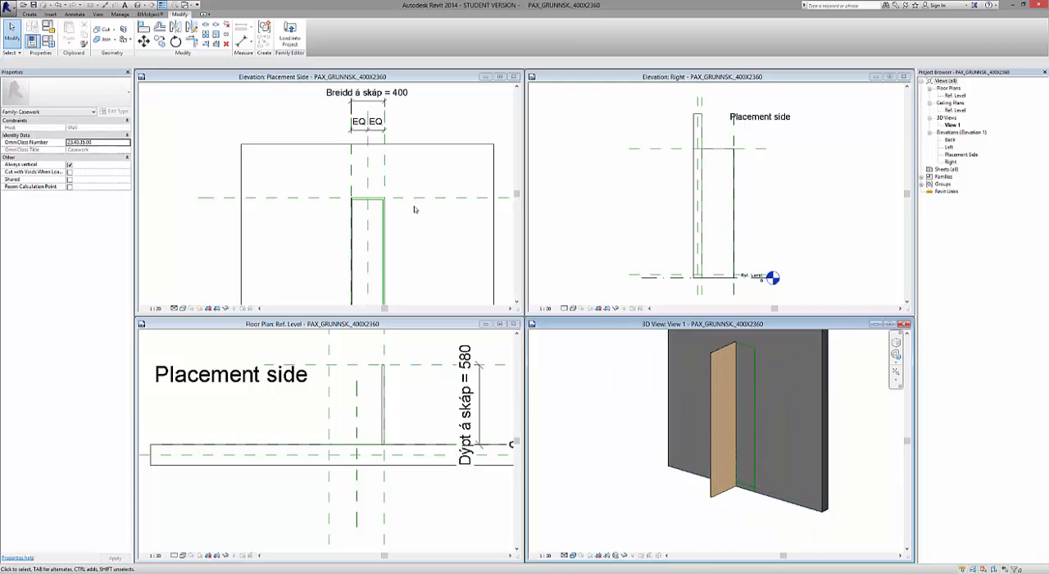
Maximize the Placement Side elevation and start a new extrusion with its end set to -580.
left_click(500, 77)
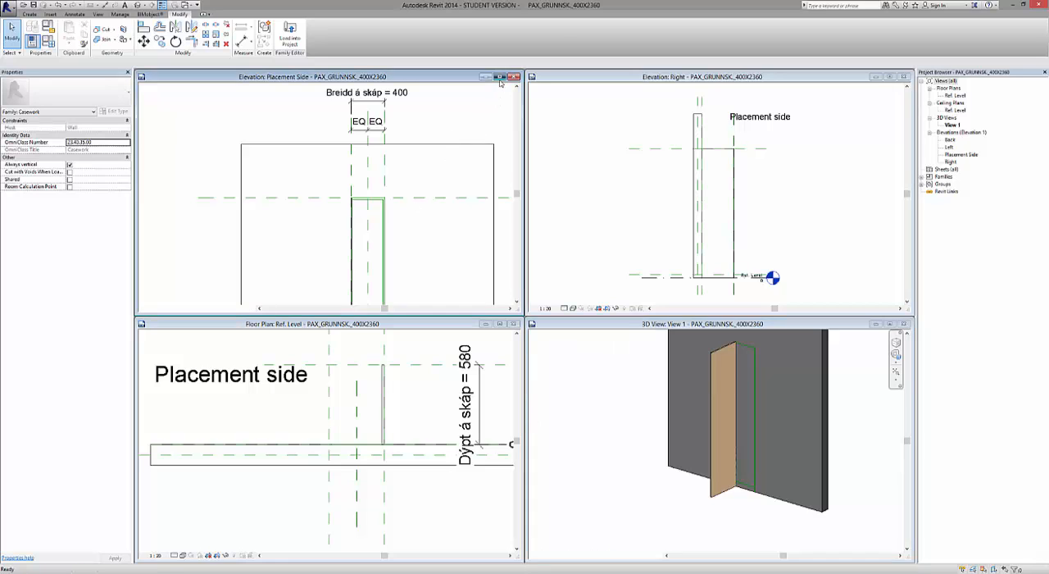
scroll(347, 210, "up", 5)
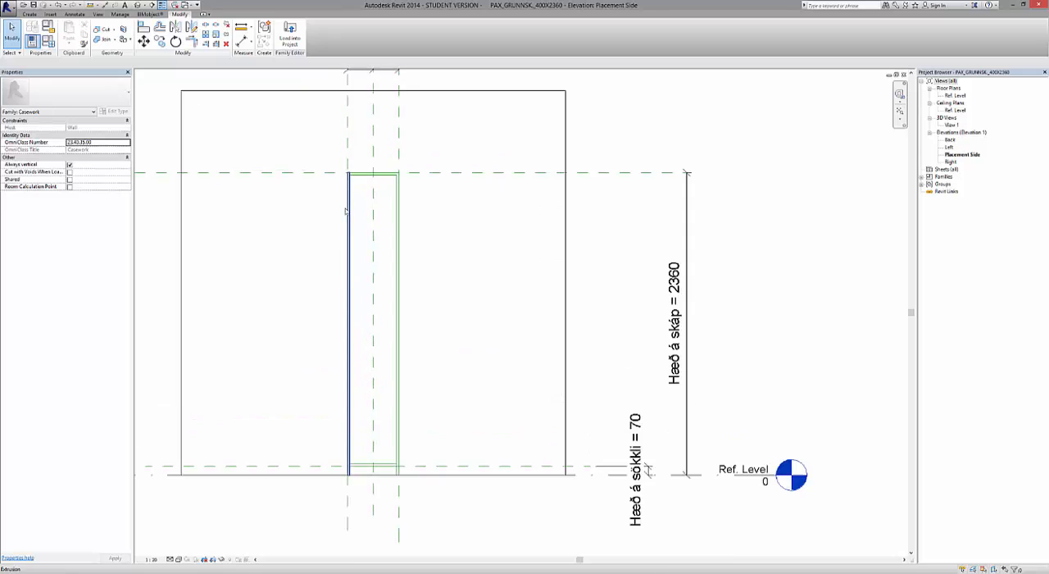
scroll(504, 223, "up", 2)
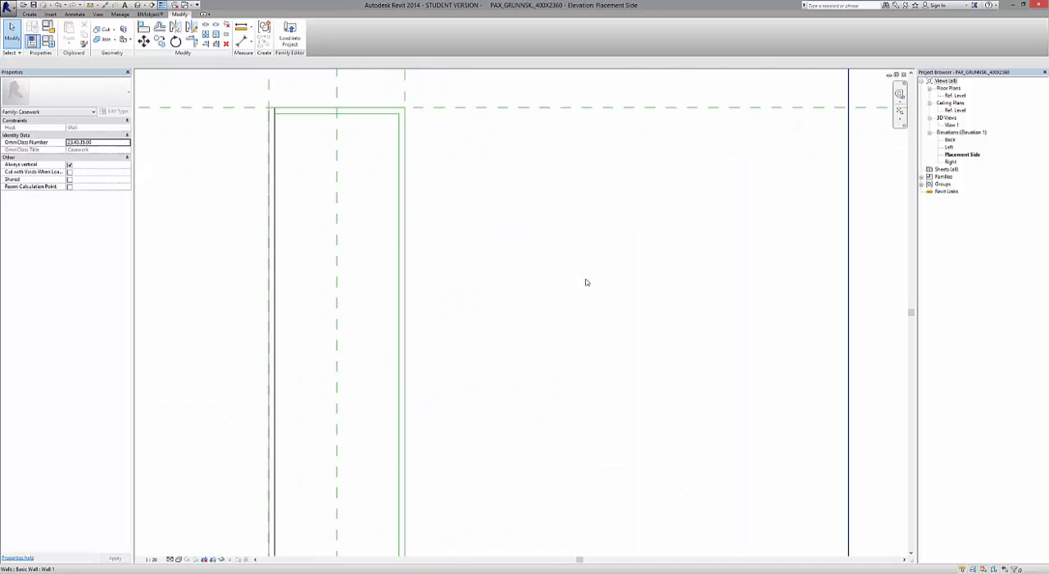
scroll(619, 349, "down", 1)
scroll(459, 142, "up", 2)
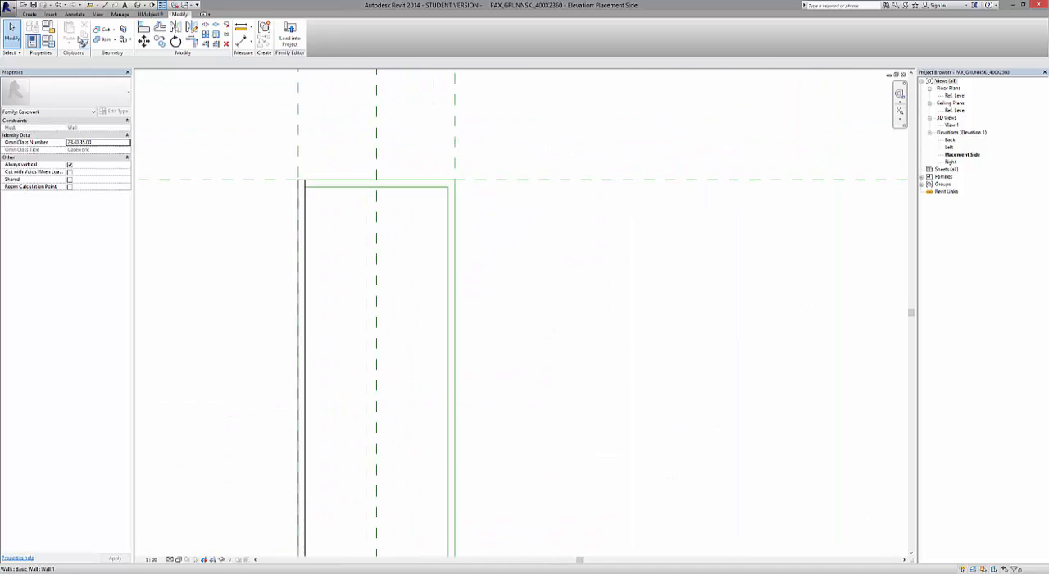
left_click(28, 15)
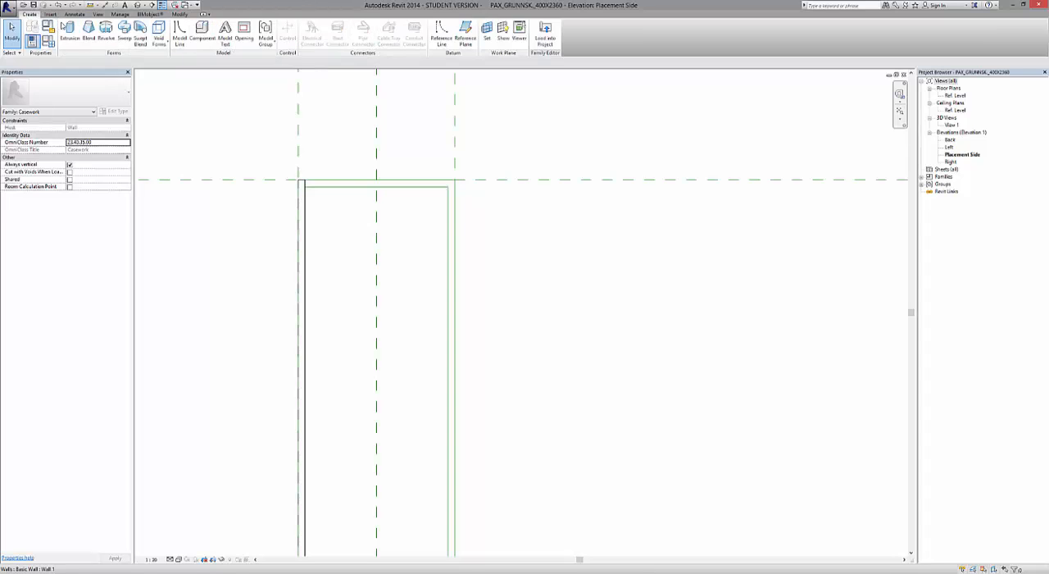
left_click(68, 31)
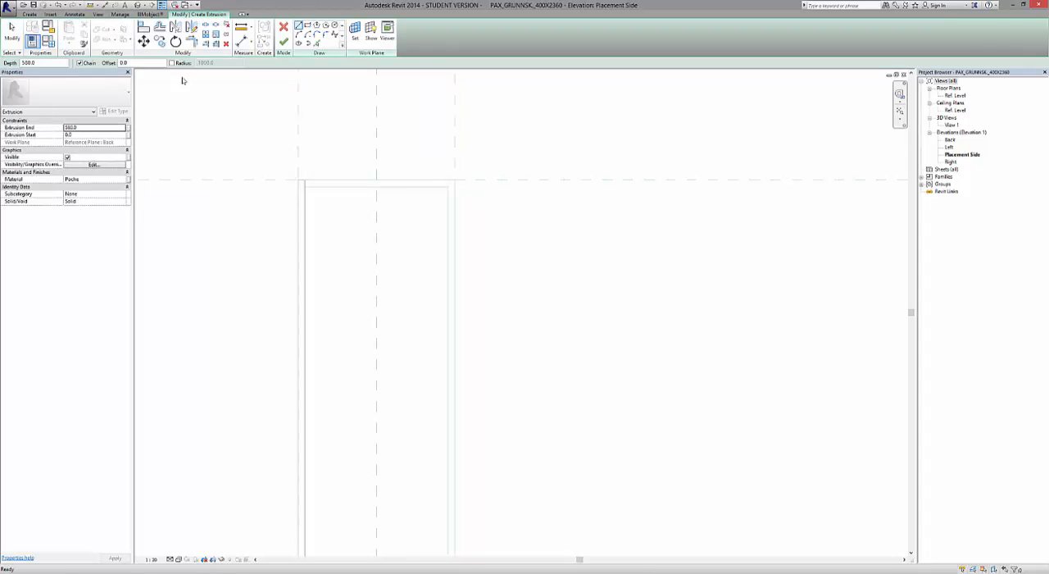
left_click(103, 130)
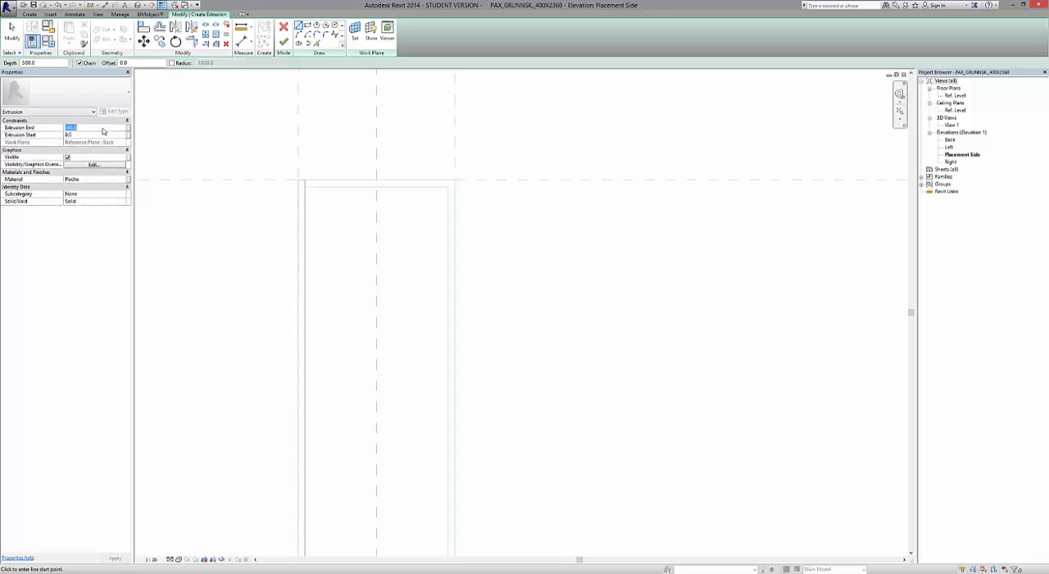
type("-")
Assign the Spónalögð plata material to the new extrusion.
left_click(121, 179)
left_click(124, 180)
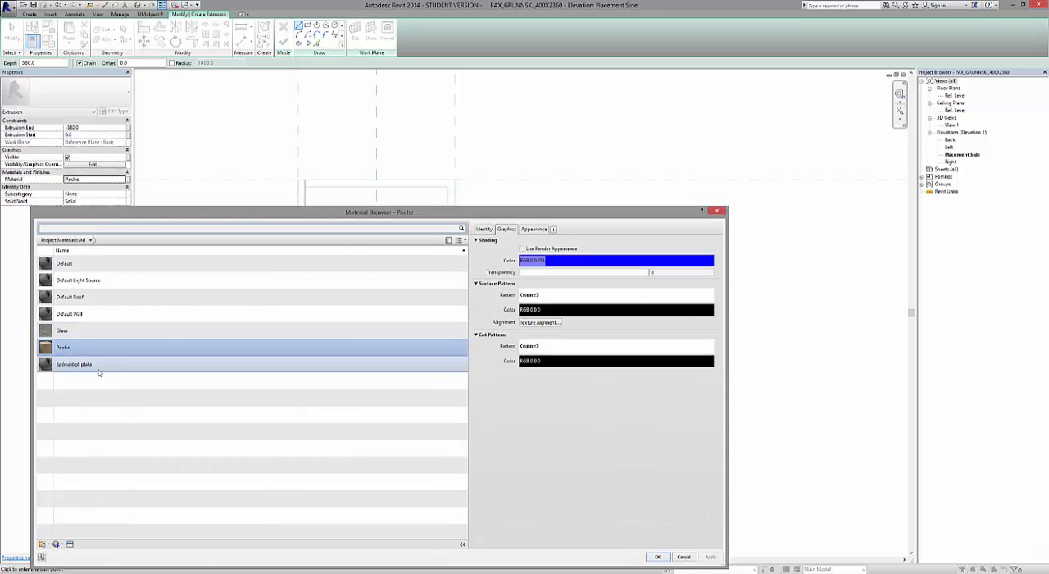
left_click(93, 370)
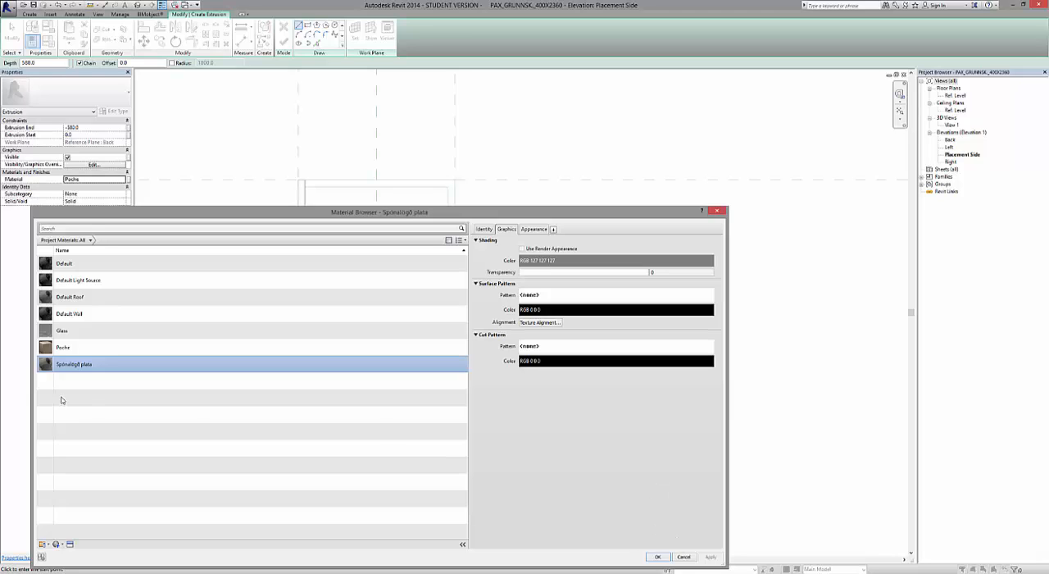
double_click(52, 368)
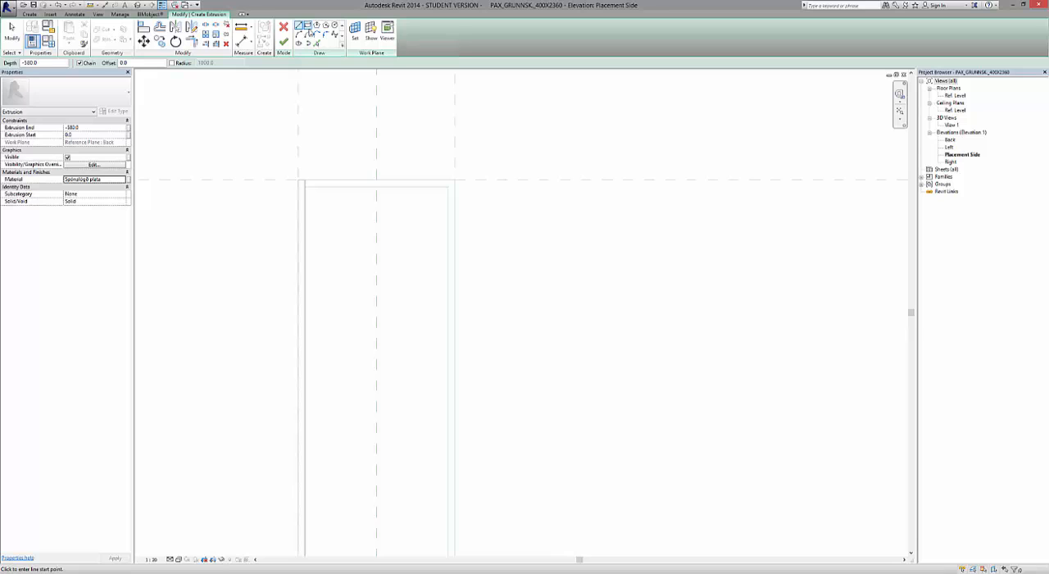
Sketch the right side panel's 18 mm wide rectangle along the reference lines from the cabinet top to Ref. Level.
left_click(309, 30)
scroll(429, 150, "up", 2)
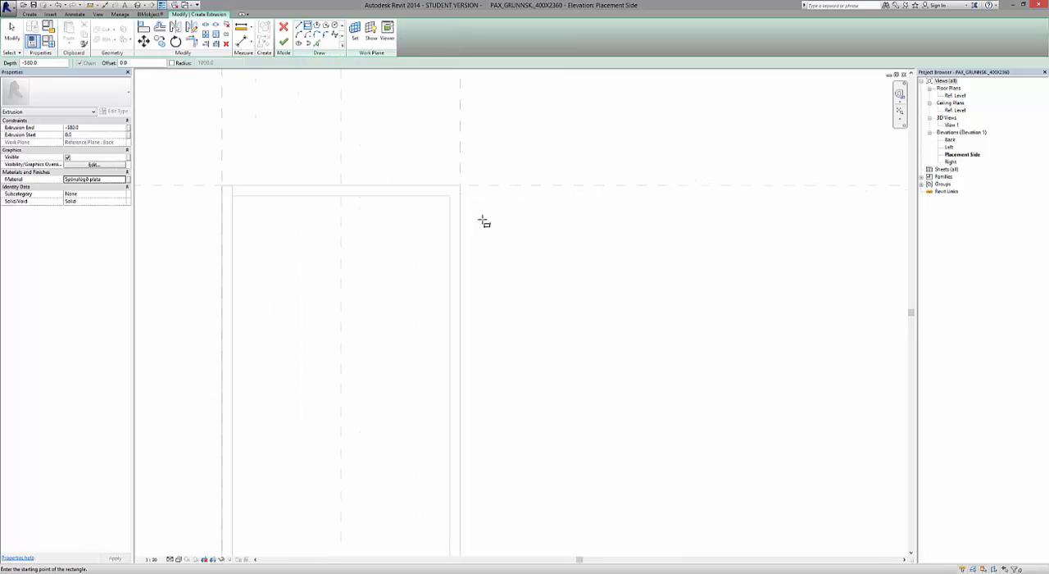
scroll(483, 222, "up", 1)
left_click(457, 180)
scroll(455, 180, "down", 5)
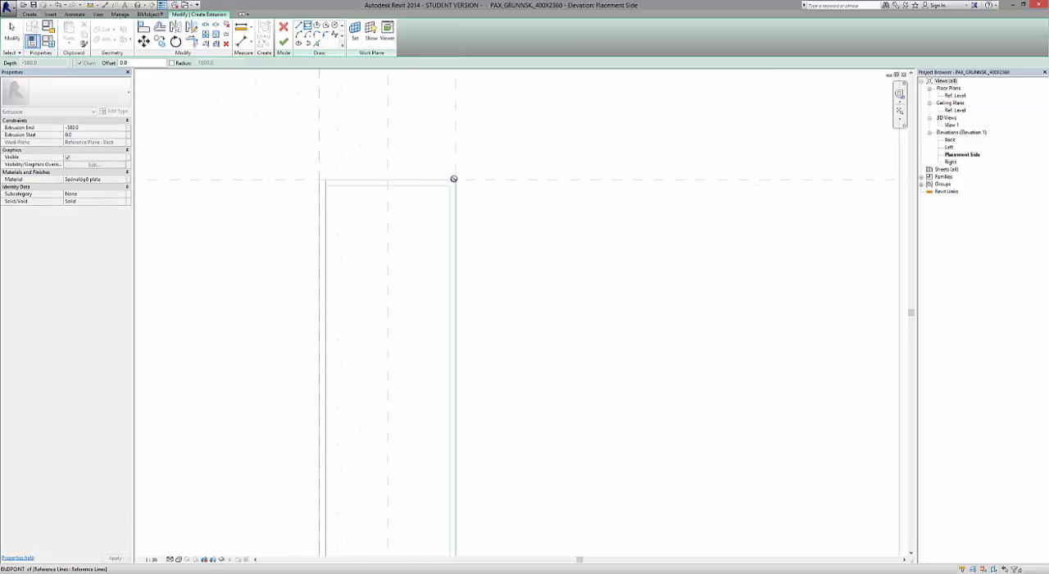
scroll(465, 451, "up", 5)
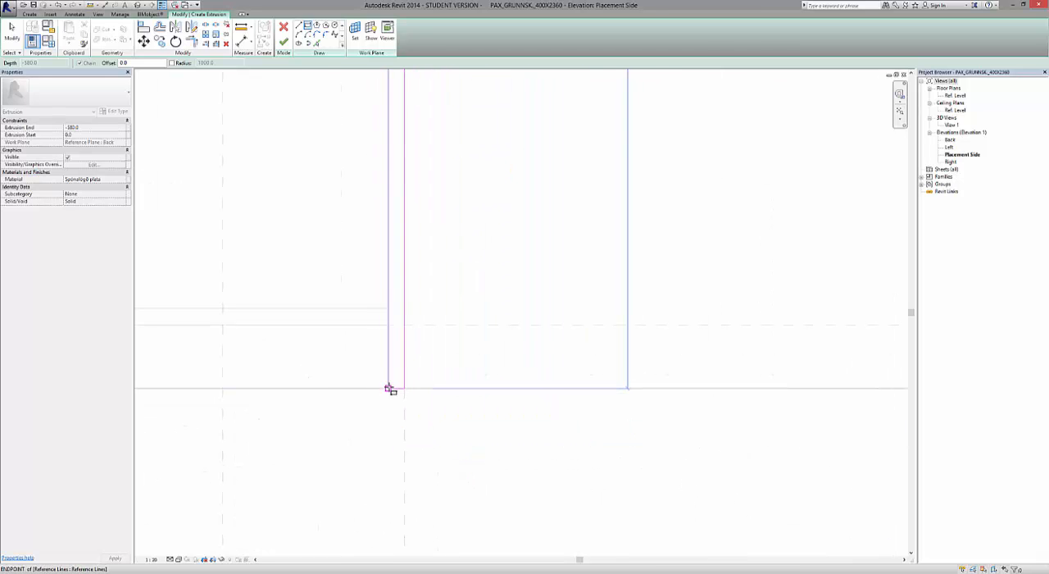
left_click(389, 389)
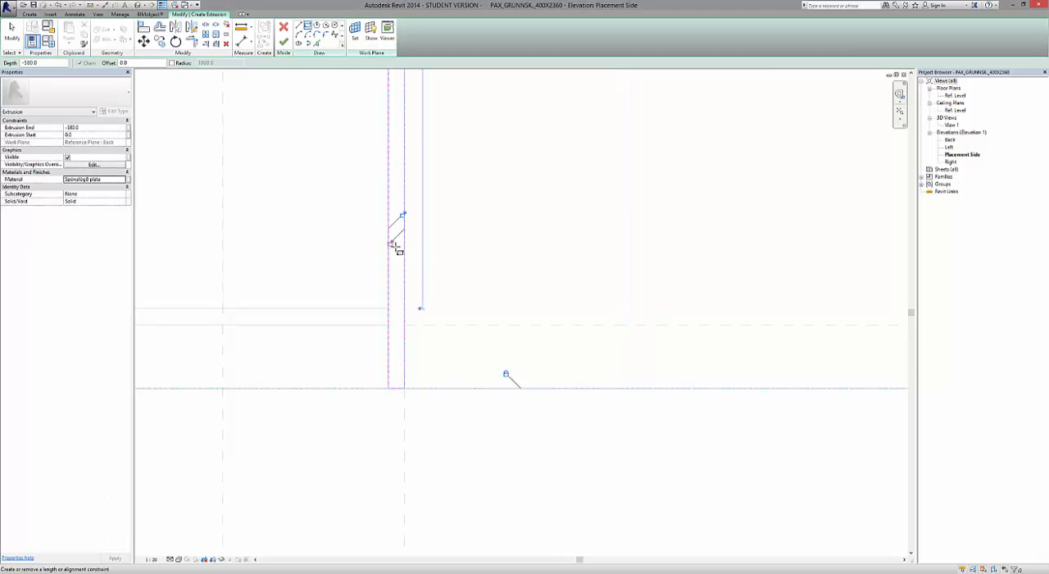
Lock the right panel rectangle's side, bottom and top edges to the adjoining references and finish the extrusion.
scroll(409, 435, "down", 4)
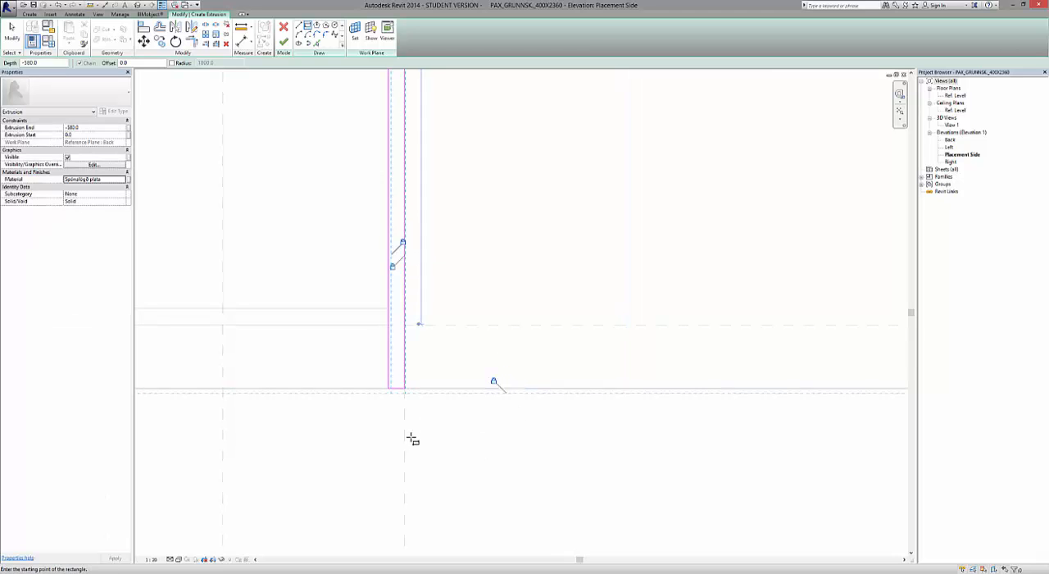
scroll(412, 435, "down", 3)
scroll(385, 180, "up", 5)
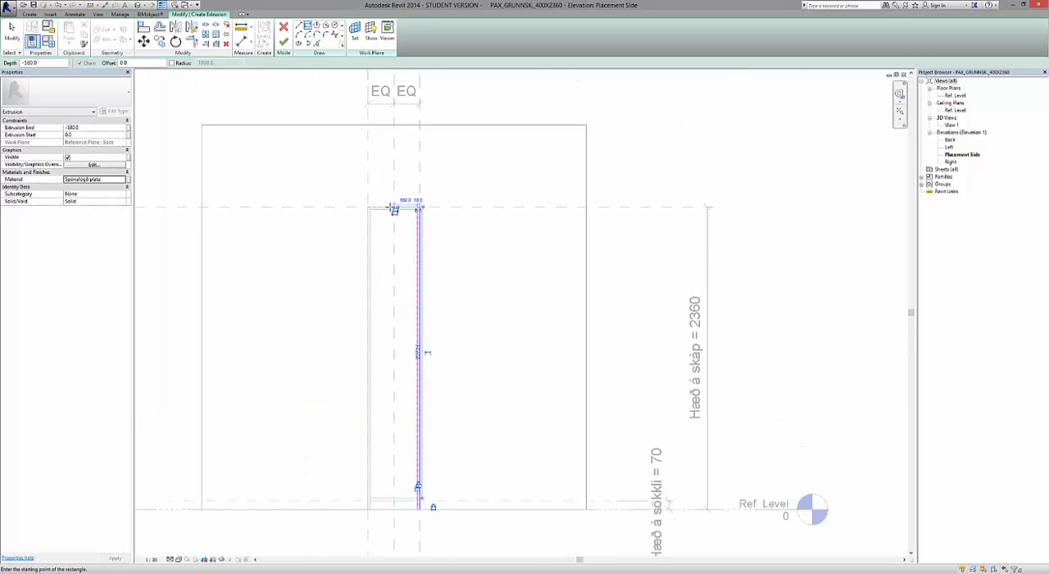
scroll(419, 235, "up", 3)
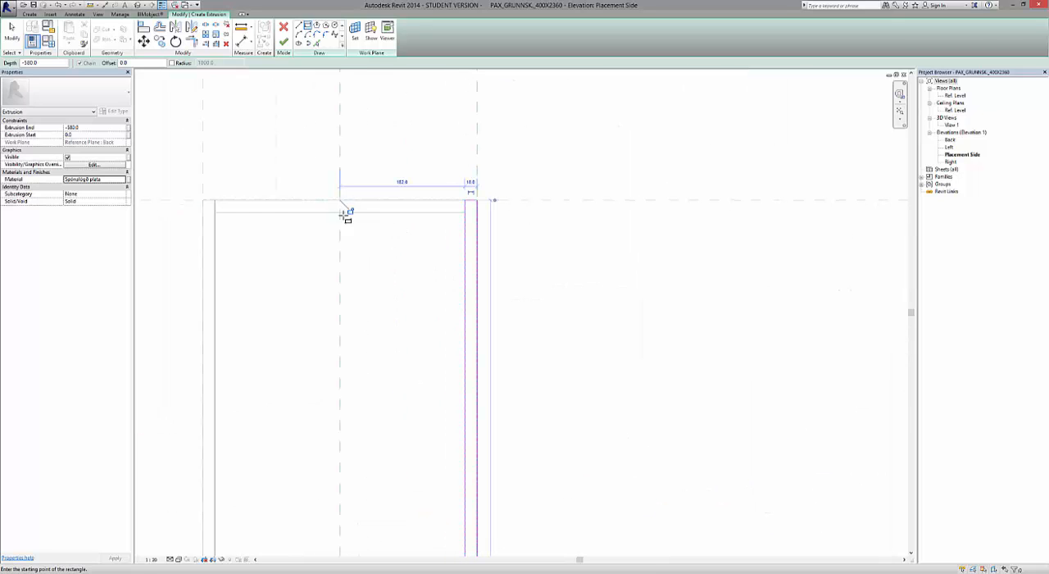
scroll(341, 218, "up", 1)
scroll(341, 217, "up", 2)
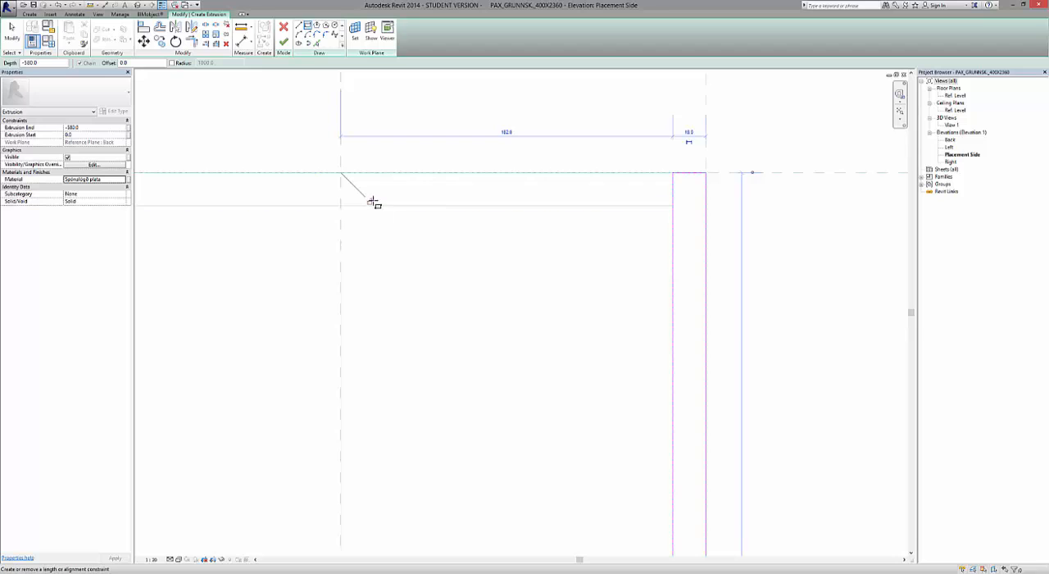
scroll(412, 196, "down", 4)
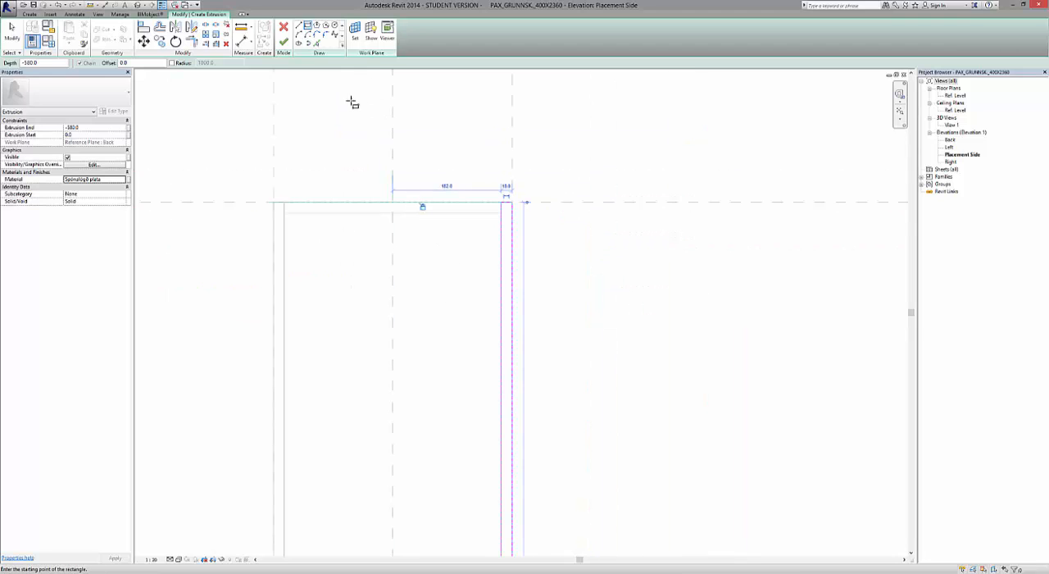
left_click(283, 43)
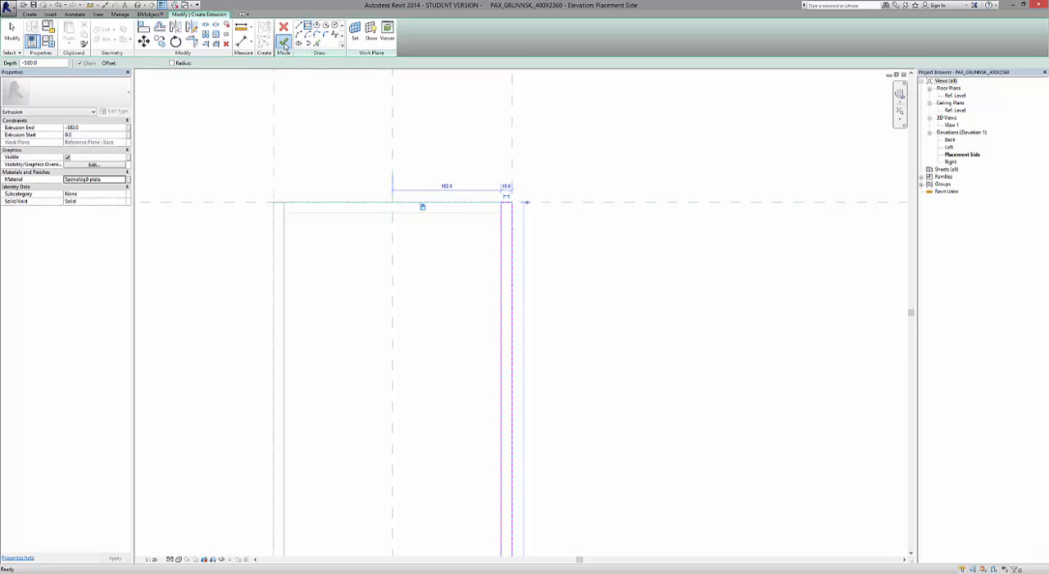
left_click(620, 350)
scroll(546, 299, "down", 5)
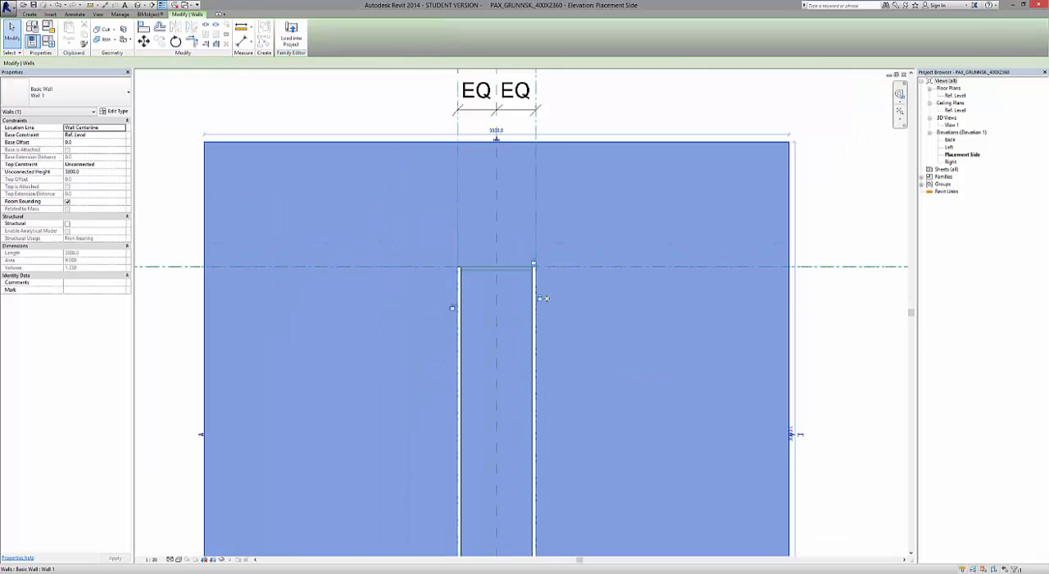
Tile all open views and activate the 3D view at the lower ends of the two side panels.
left_click(847, 226)
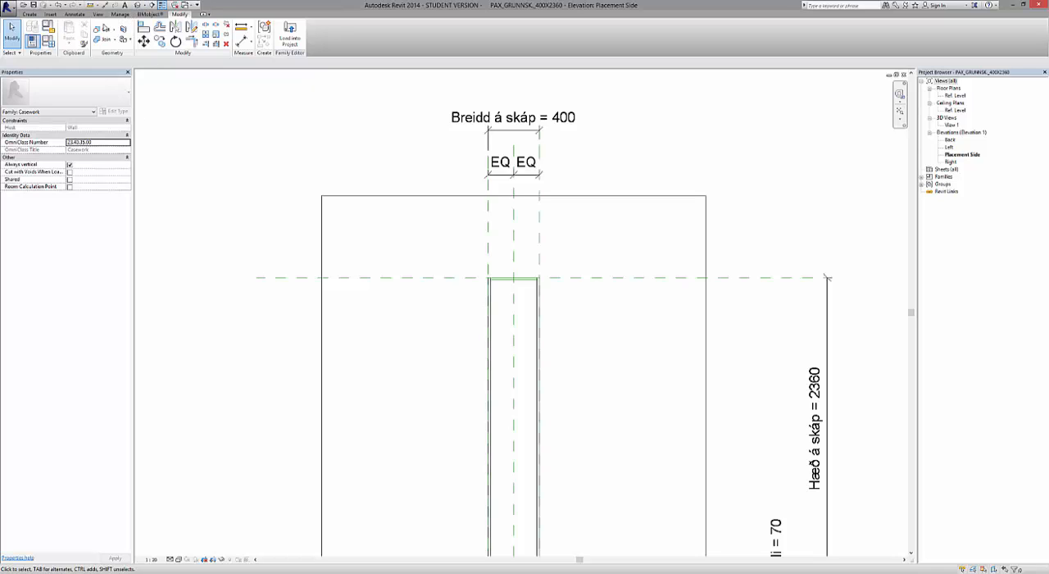
left_click(100, 16)
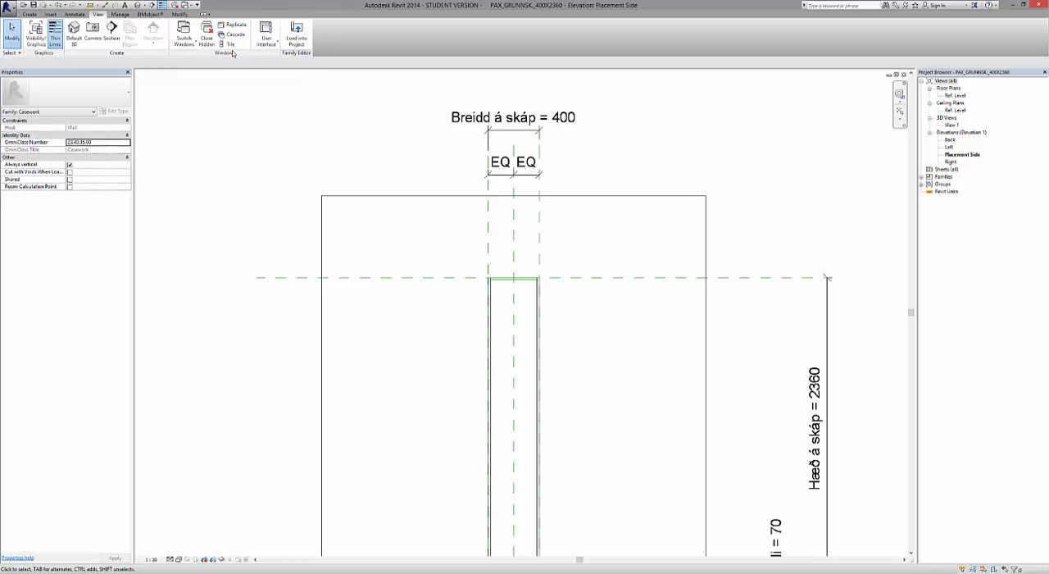
left_click(233, 45)
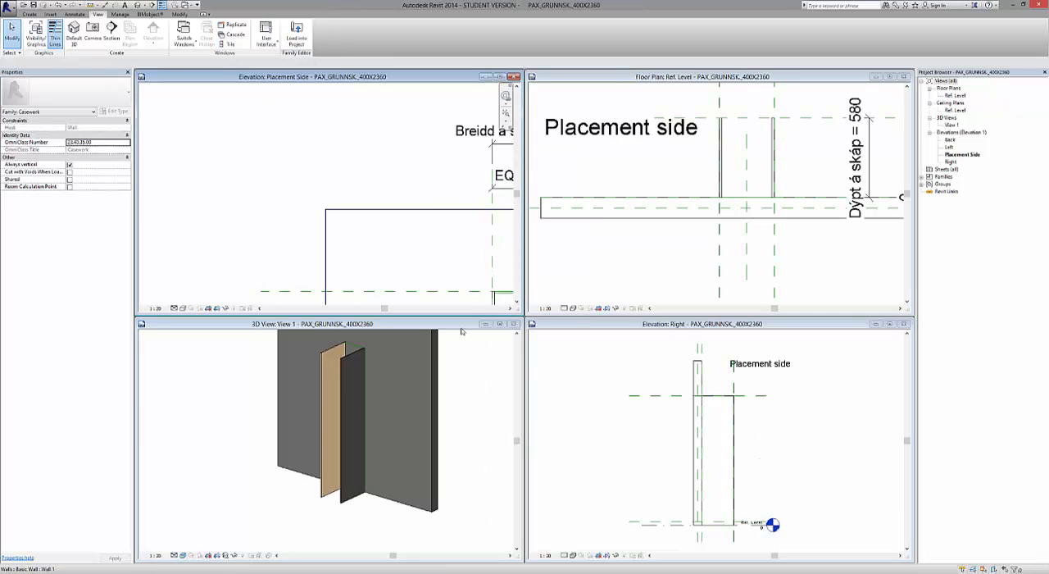
scroll(326, 517, "up", 3)
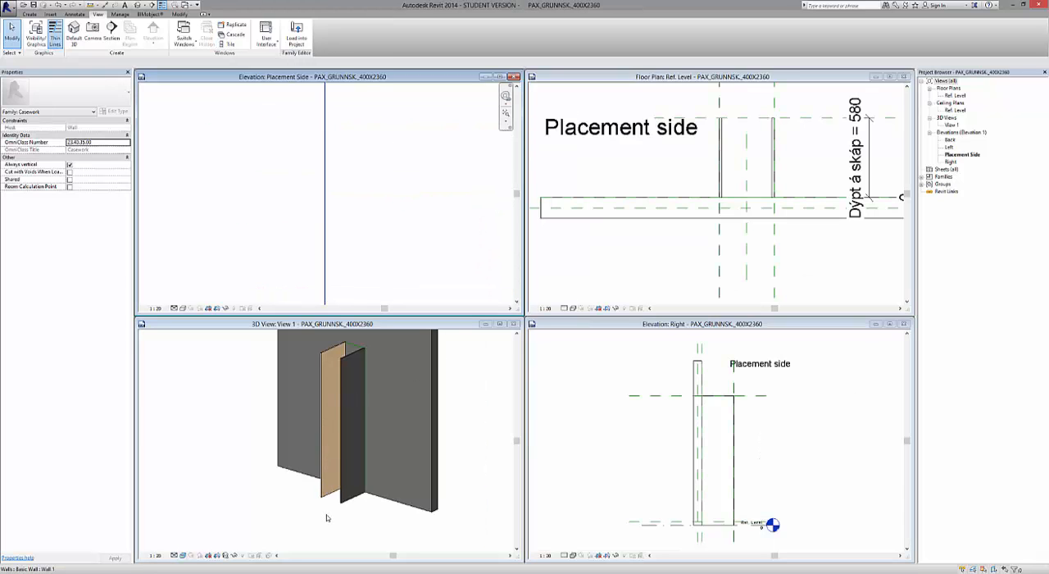
left_click(325, 517)
scroll(332, 491, "up", 2)
scroll(332, 492, "up", 3)
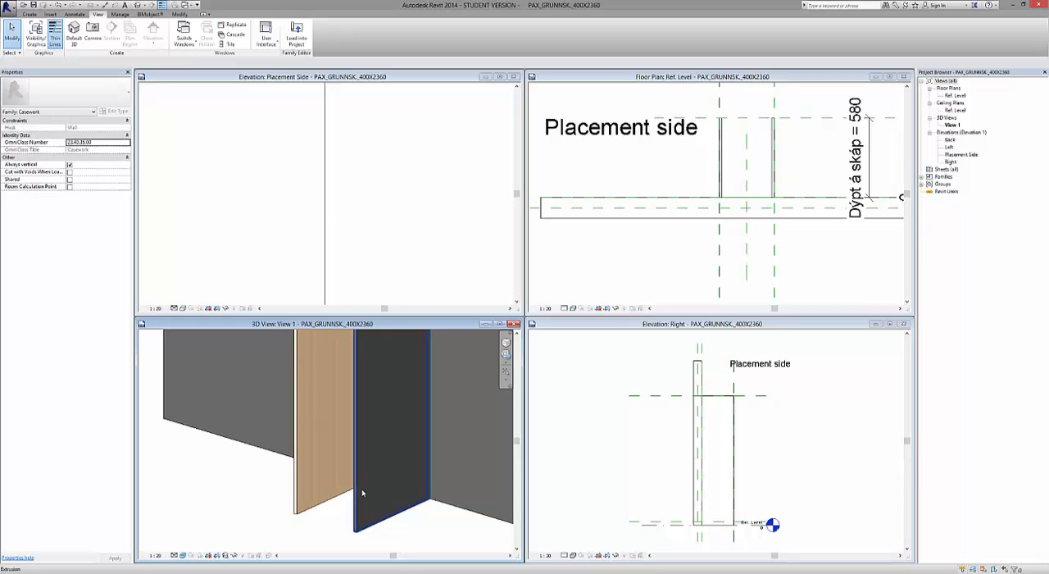
Replace the appearance of the right side panel's Spónalögð plata material with the Ash Door asset from the Wood library.
left_click(365, 496)
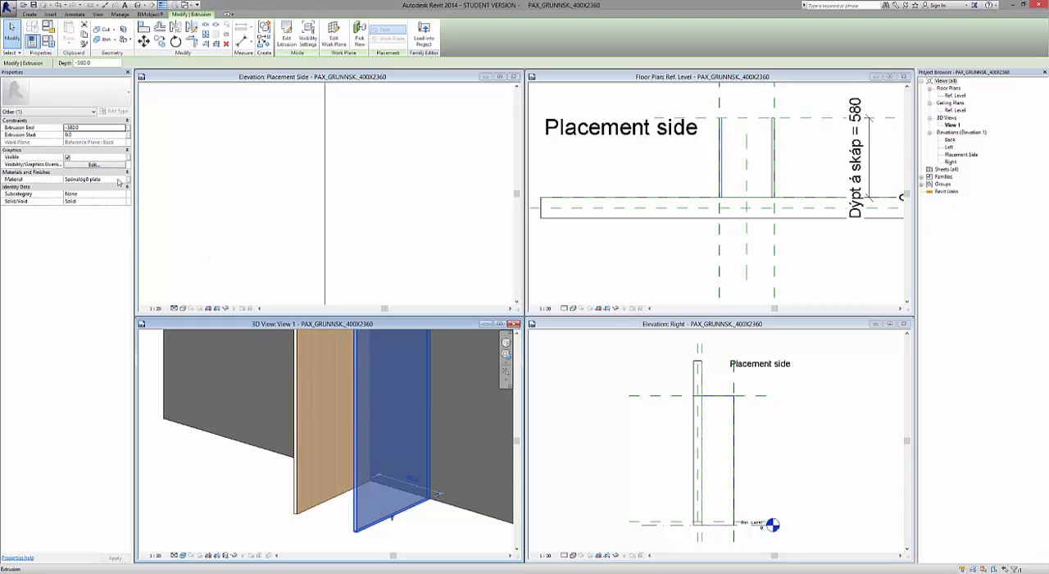
left_click(120, 180)
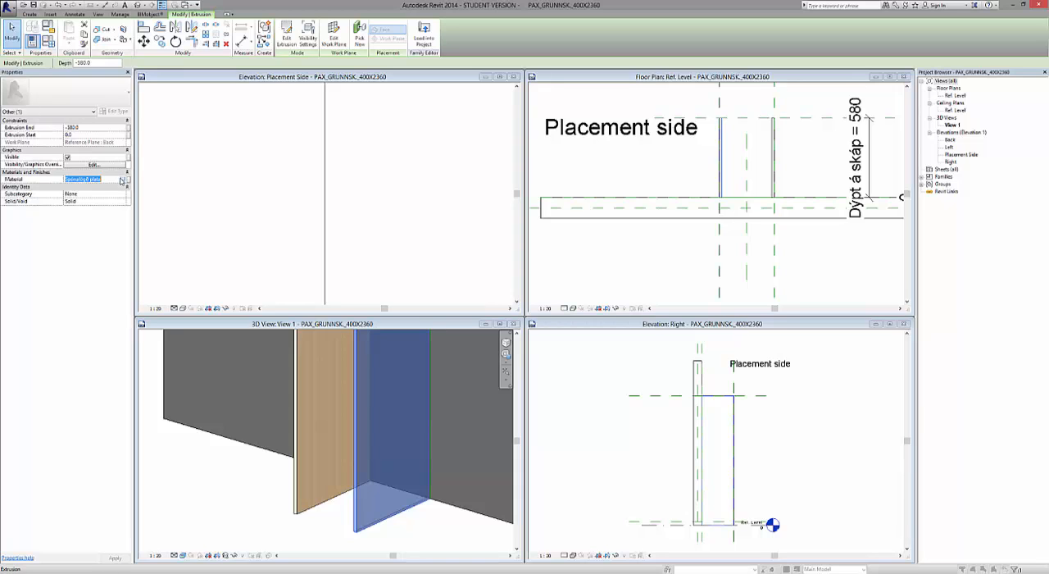
left_click(122, 179)
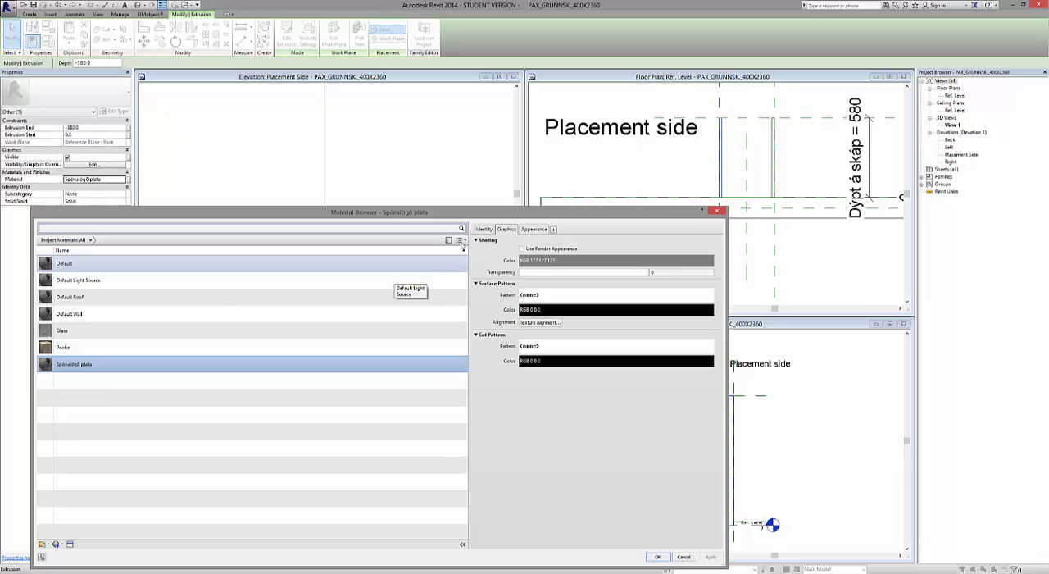
left_click(533, 230)
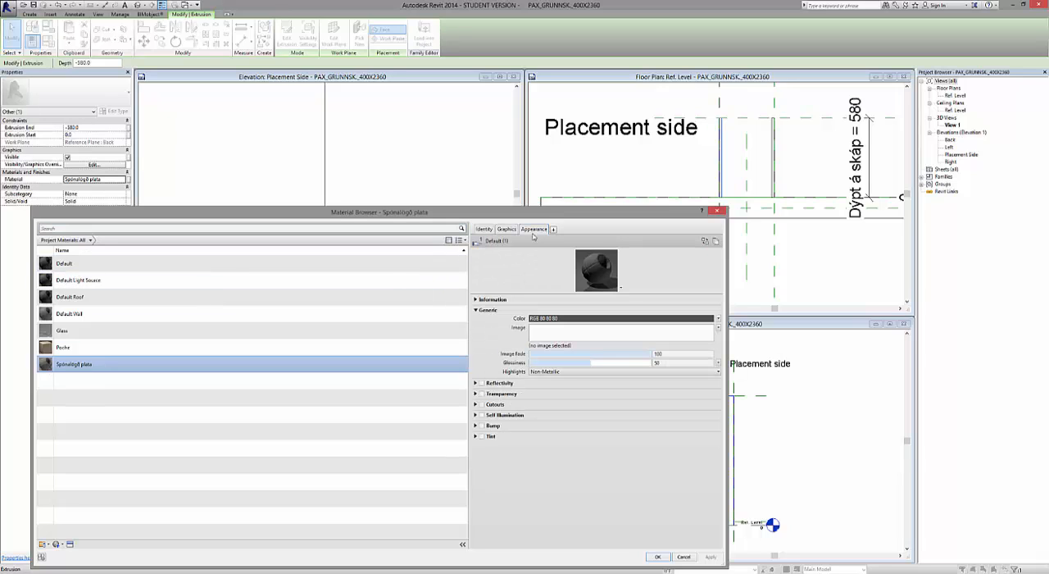
left_click(70, 543)
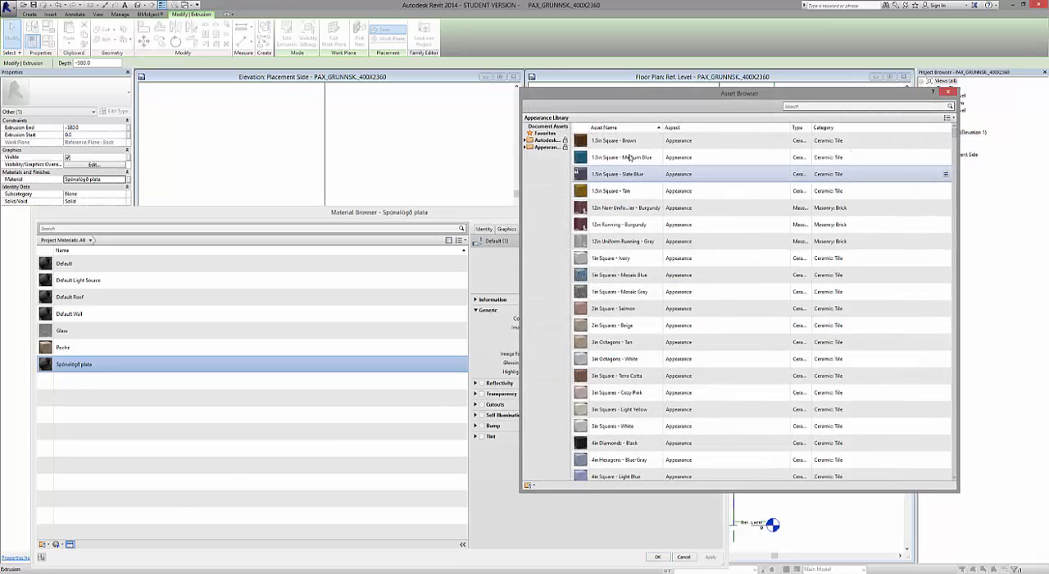
left_click(525, 147)
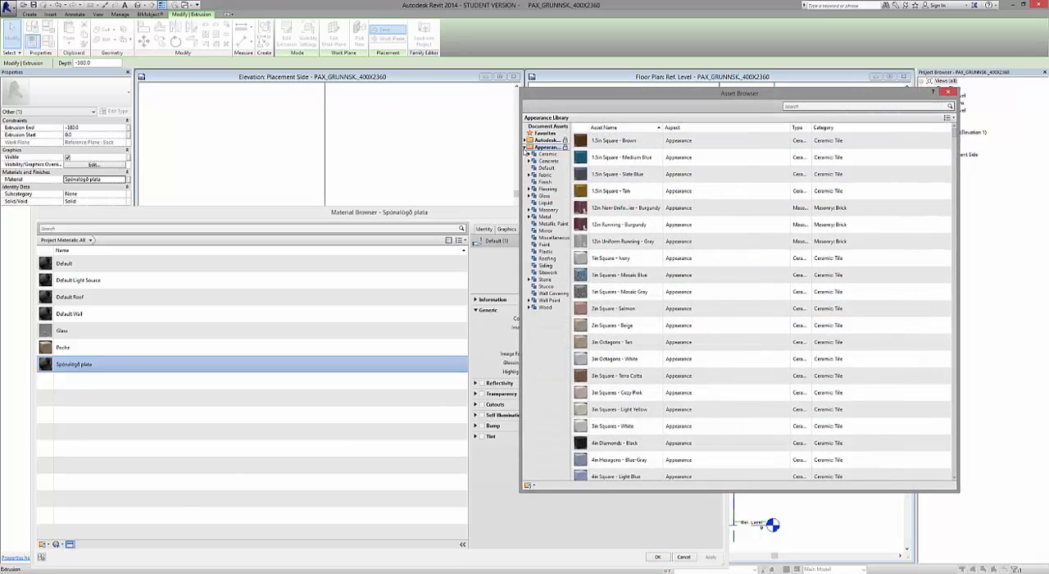
left_click(527, 310)
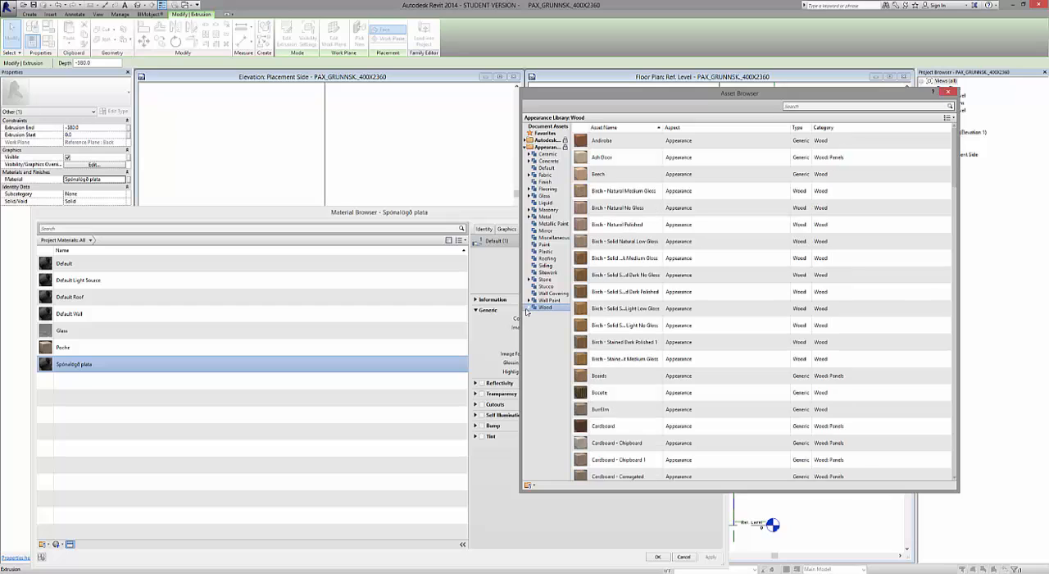
double_click(628, 160)
left_click(949, 92)
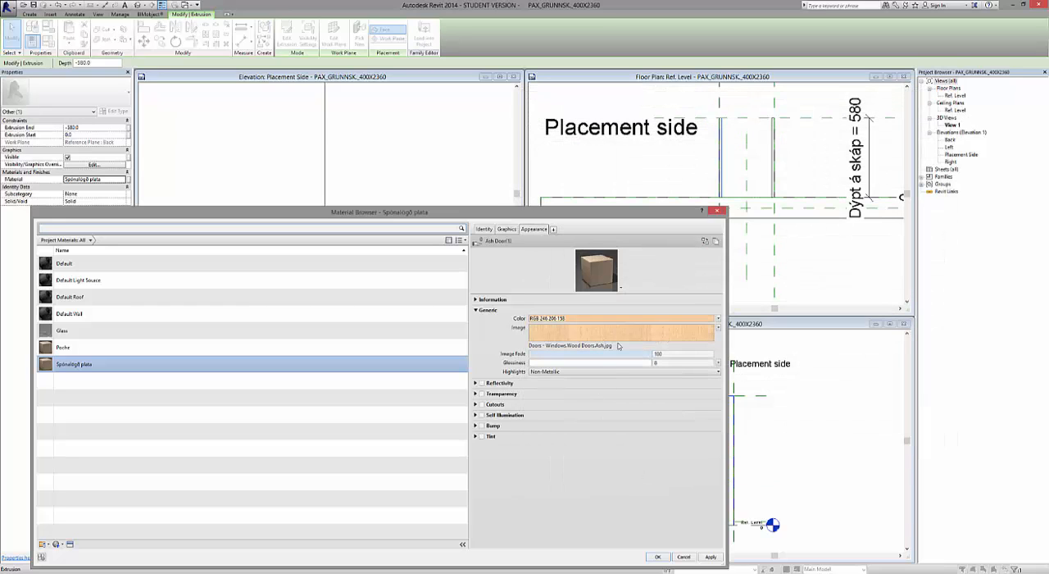
left_click(656, 558)
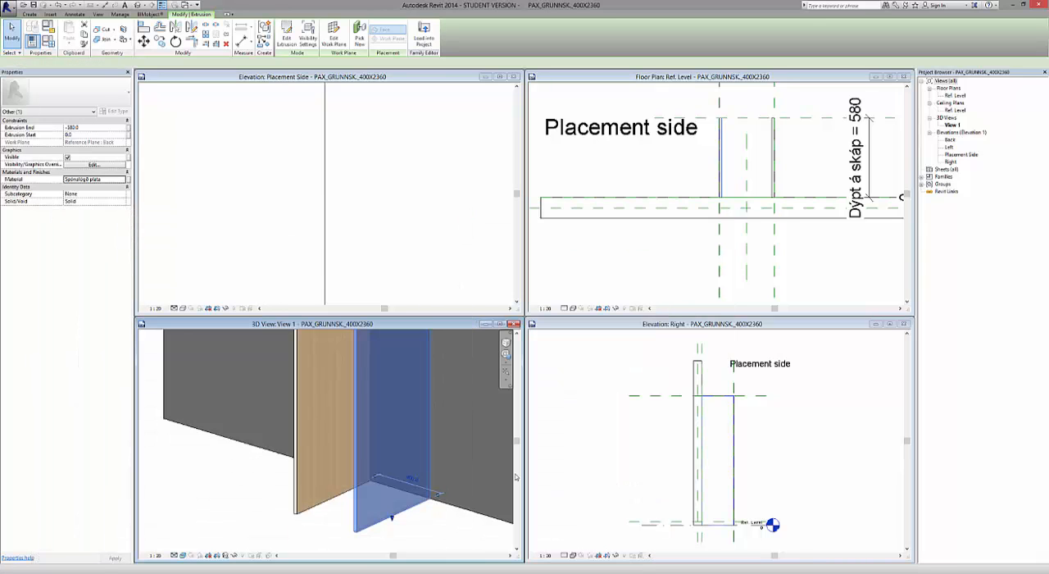
Inspect the wood appearance on both side panels in the 3D view, close up and as a whole.
left_click(232, 510)
scroll(396, 409, "down", 4)
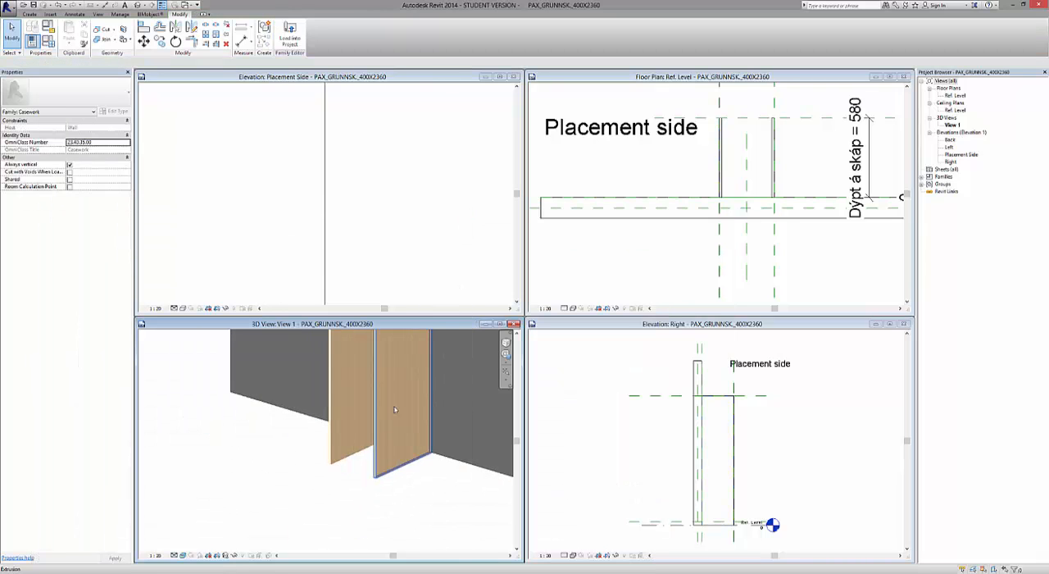
scroll(344, 510, "down", 2)
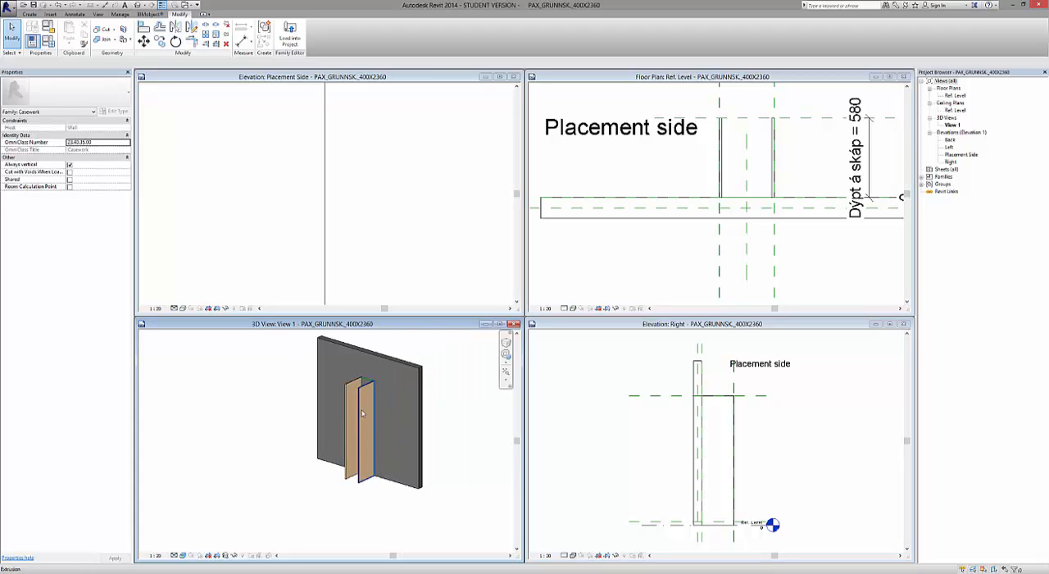
scroll(367, 386, "up", 5)
scroll(367, 383, "up", 5)
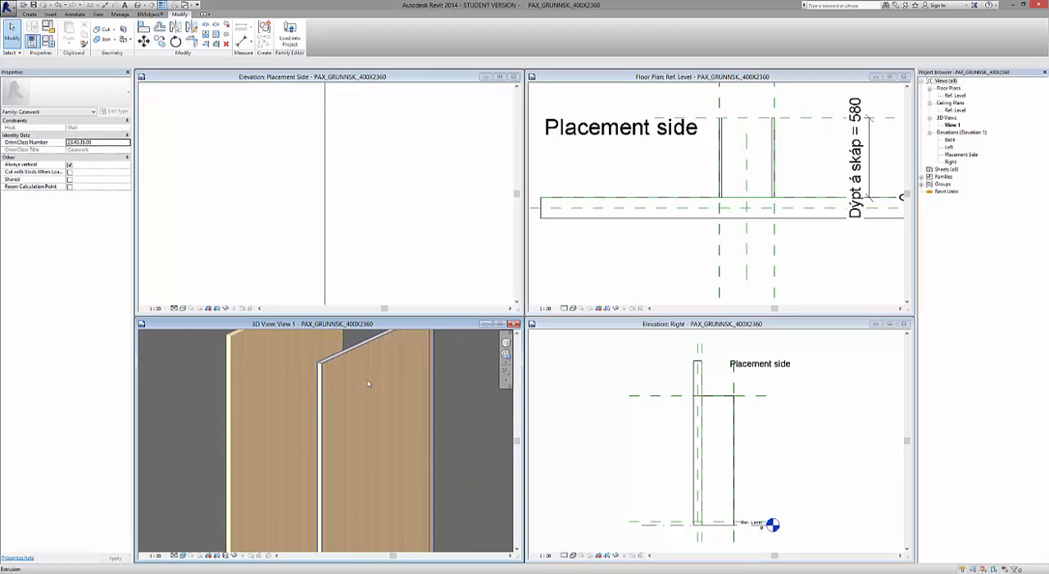
scroll(367, 383, "down", 4)
scroll(368, 383, "down", 4)
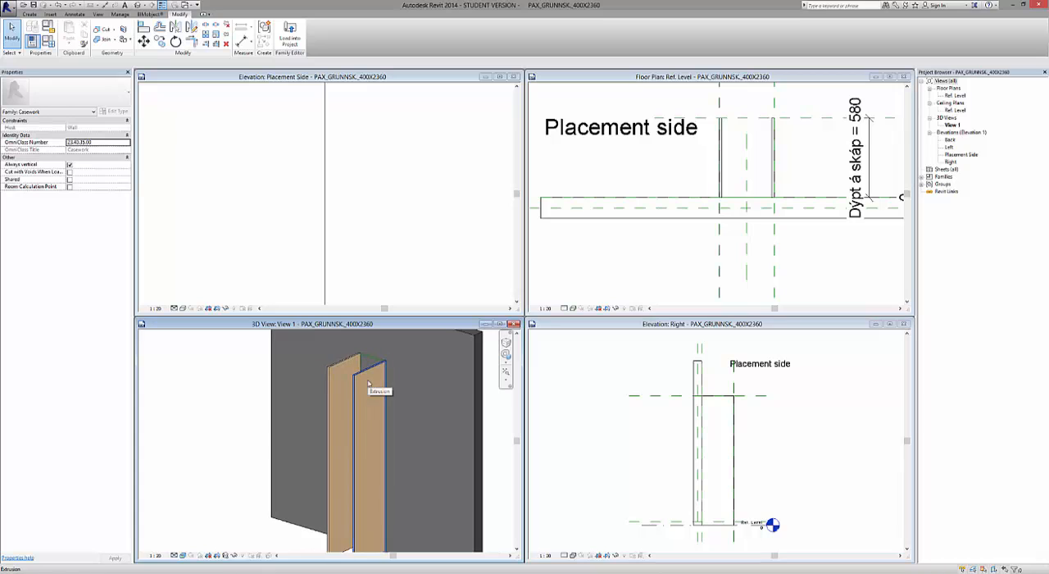
Maximize the Placement Side elevation and frame the upper part of the cabinet.
left_click(372, 269)
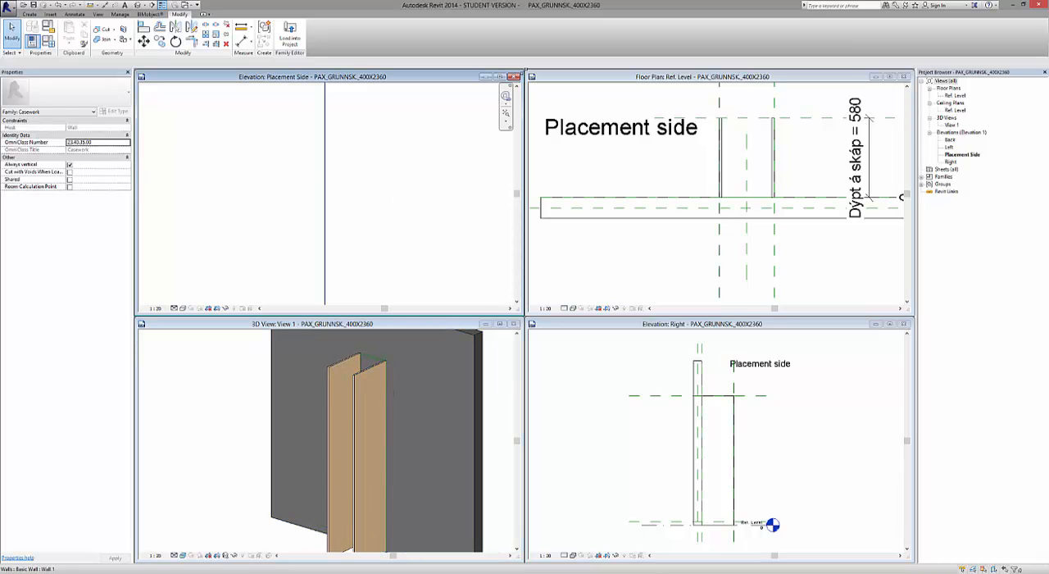
left_click(499, 77)
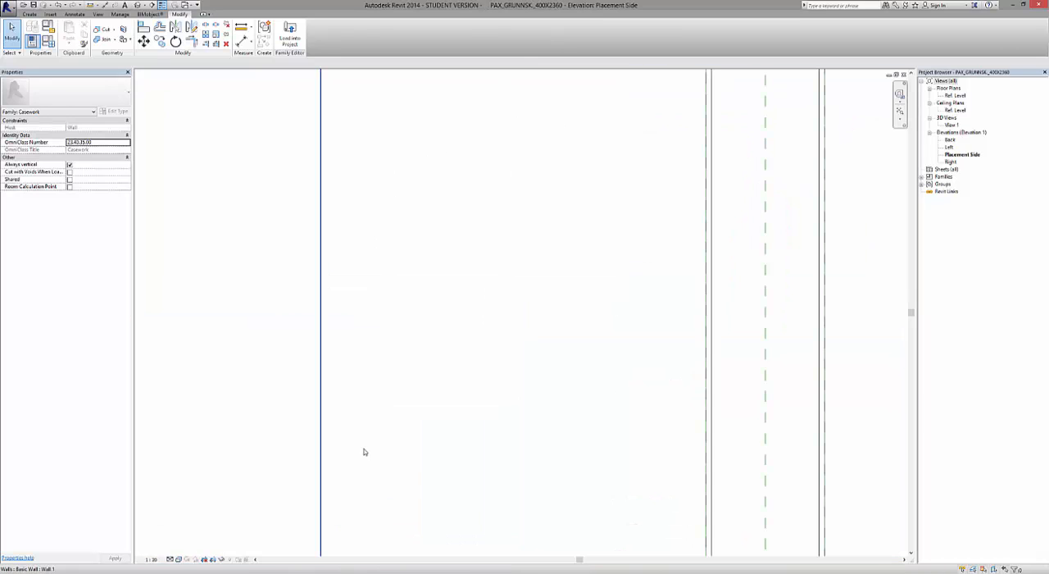
scroll(317, 499, "down", 5)
scroll(468, 402, "up", 2)
scroll(475, 345, "up", 2)
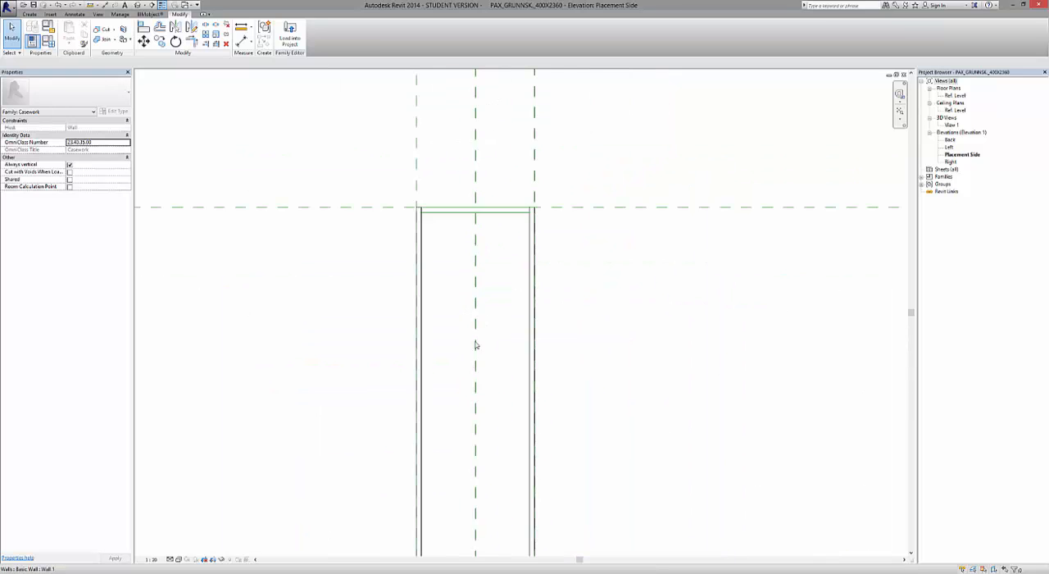
scroll(482, 291, "up", 2)
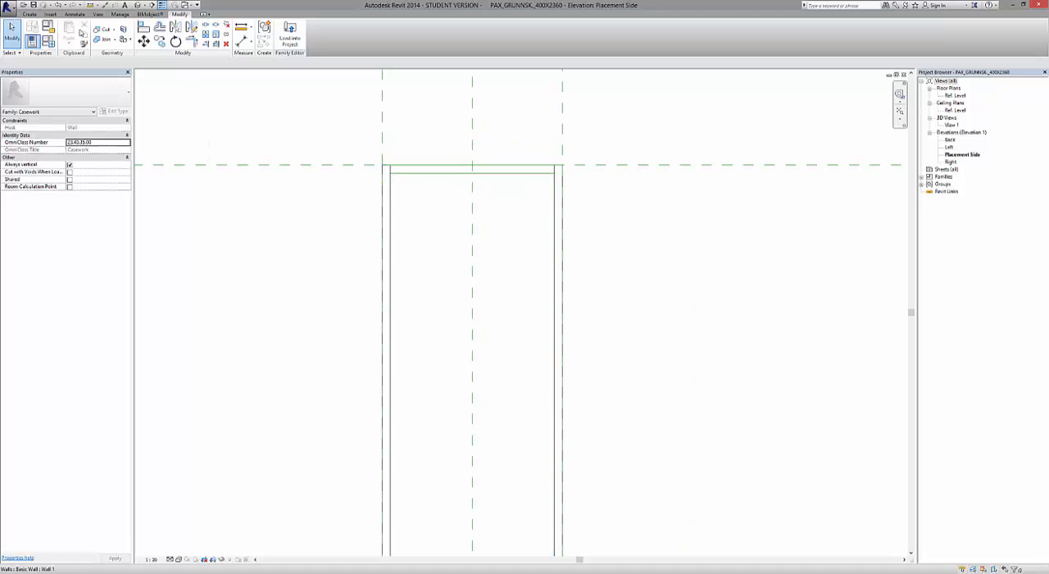
Start a new extrusion ending at -580 and sketch the top panel as a 364 x 18 mm rectangle between the side panels.
left_click(29, 14)
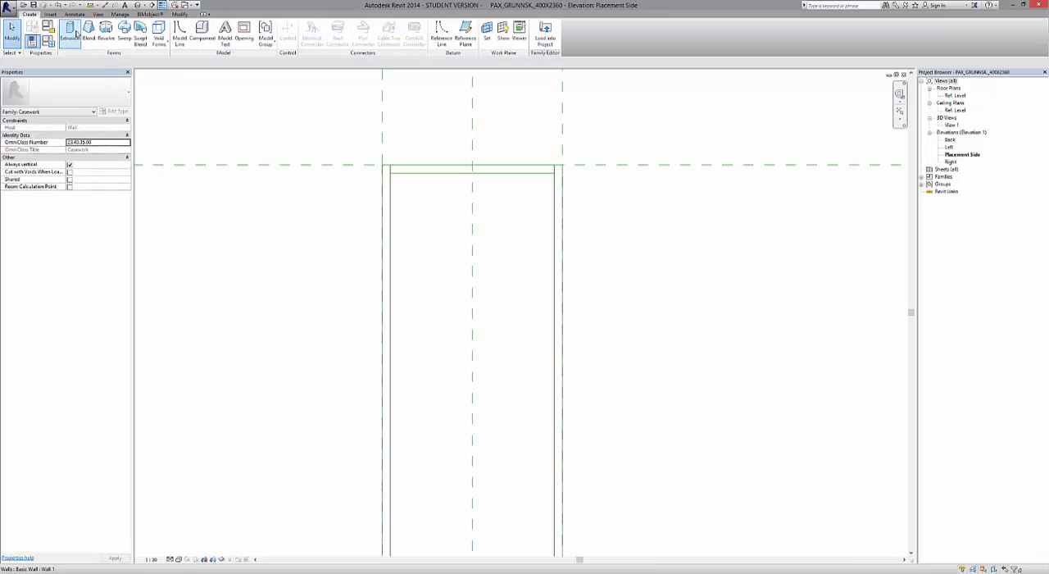
left_click(75, 33)
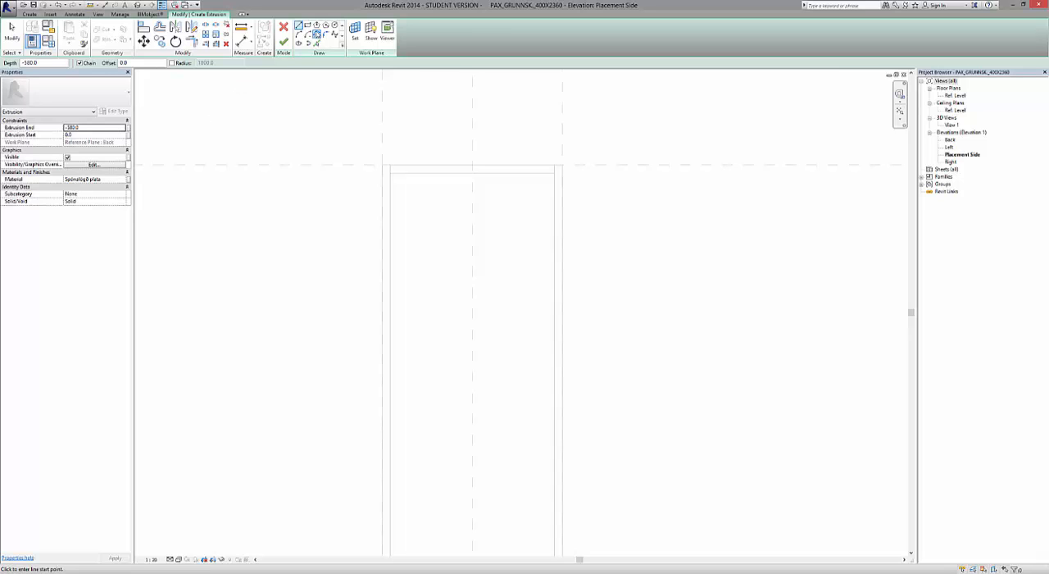
left_click(307, 26)
scroll(363, 145, "up", 5)
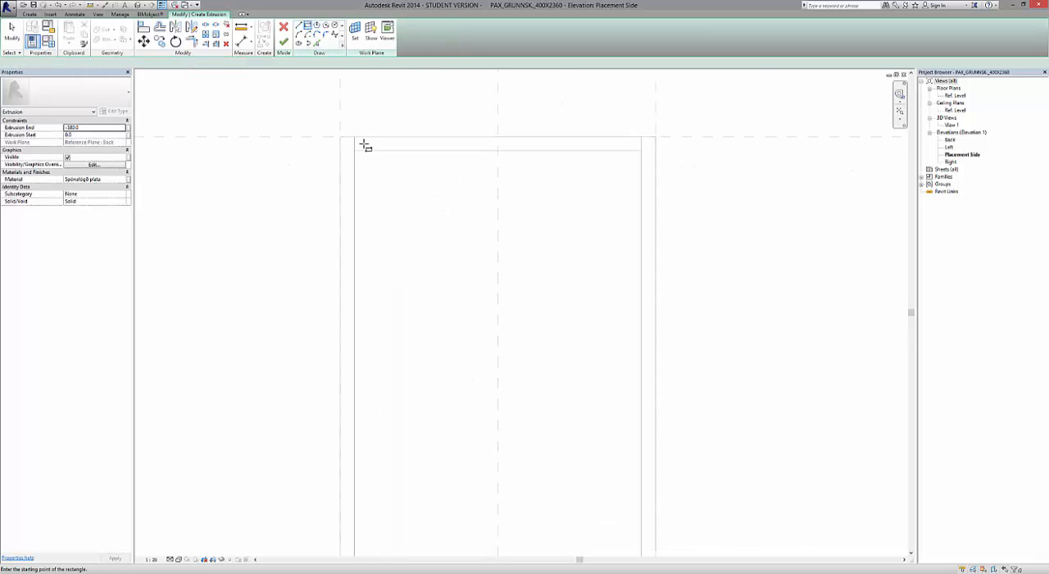
left_click(350, 133)
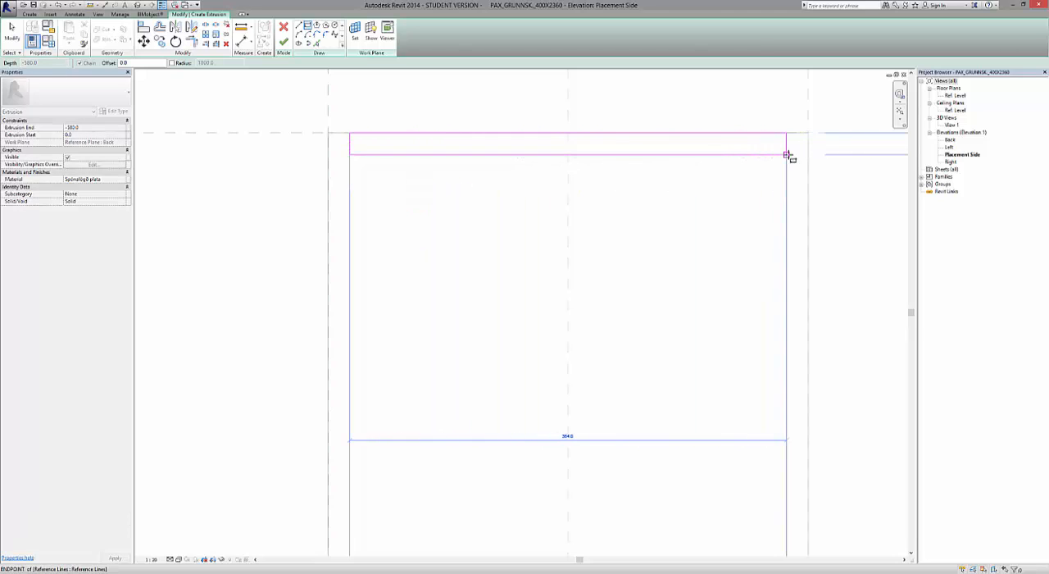
left_click(787, 154)
scroll(492, 211, "down", 2)
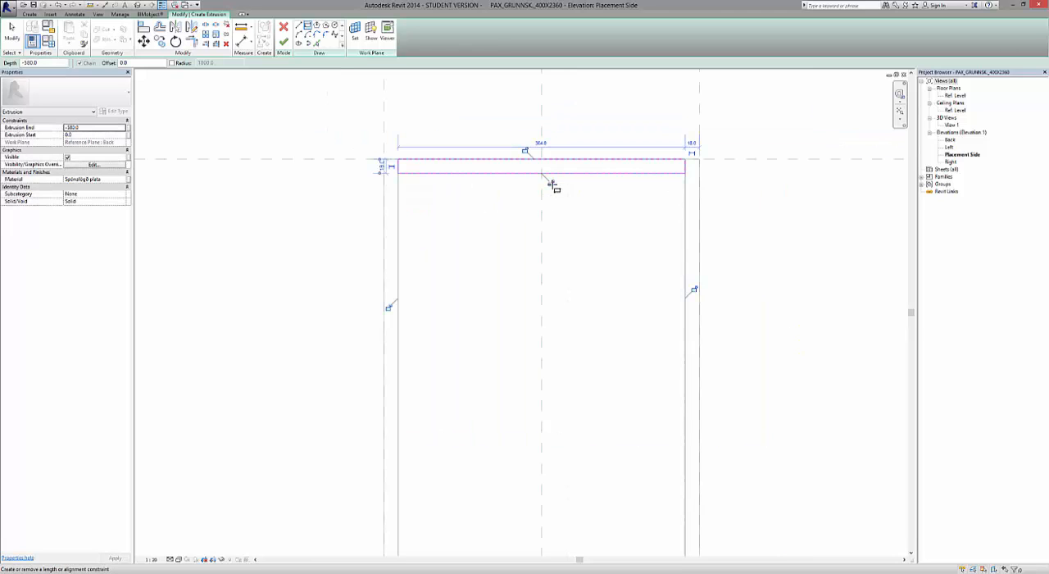
Lock all four edges of the top panel rectangle to the adjoining references and finish the extrusion.
left_click(555, 187)
left_click(525, 152)
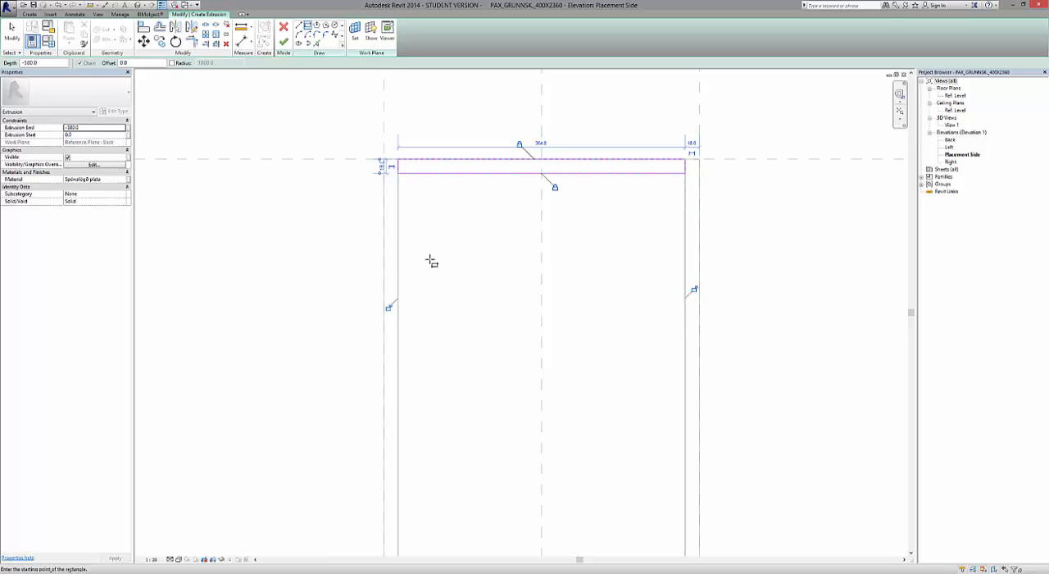
left_click(390, 309)
left_click(694, 292)
left_click(284, 41)
left_click(294, 296)
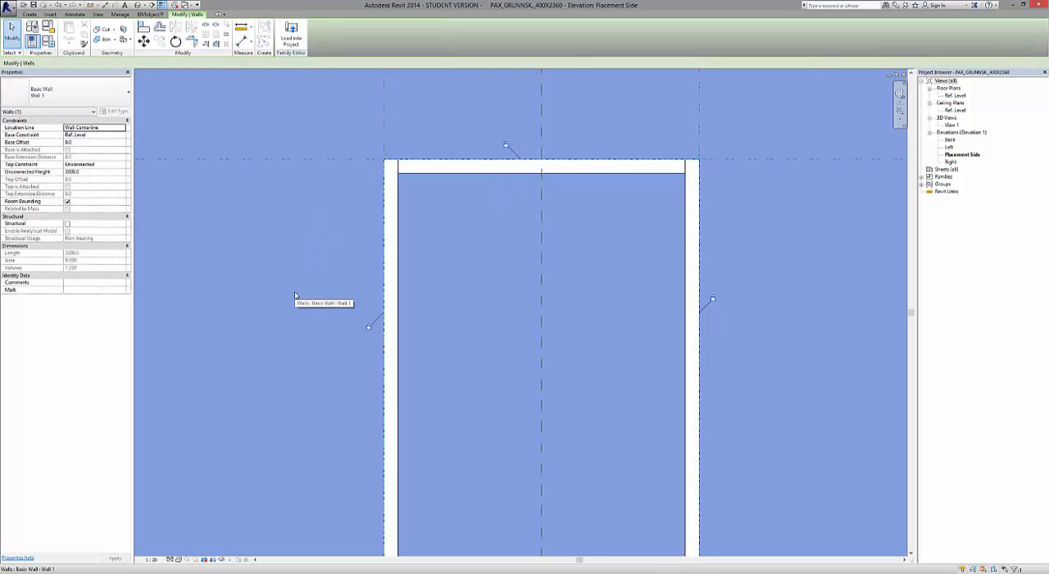
Clear the wall selection and open the default 3D view of the family.
scroll(335, 237, "down", 5)
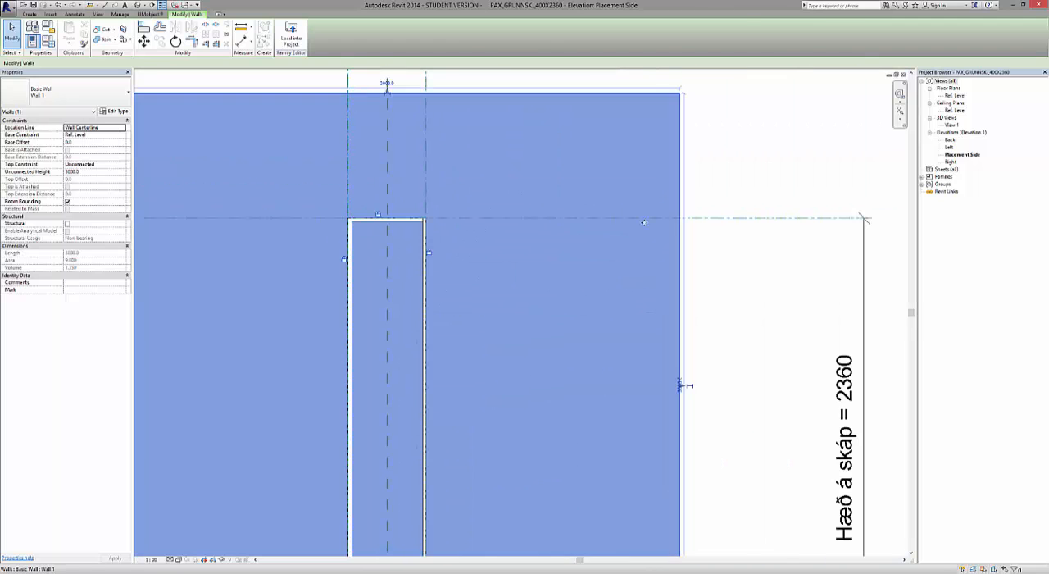
left_click(751, 292)
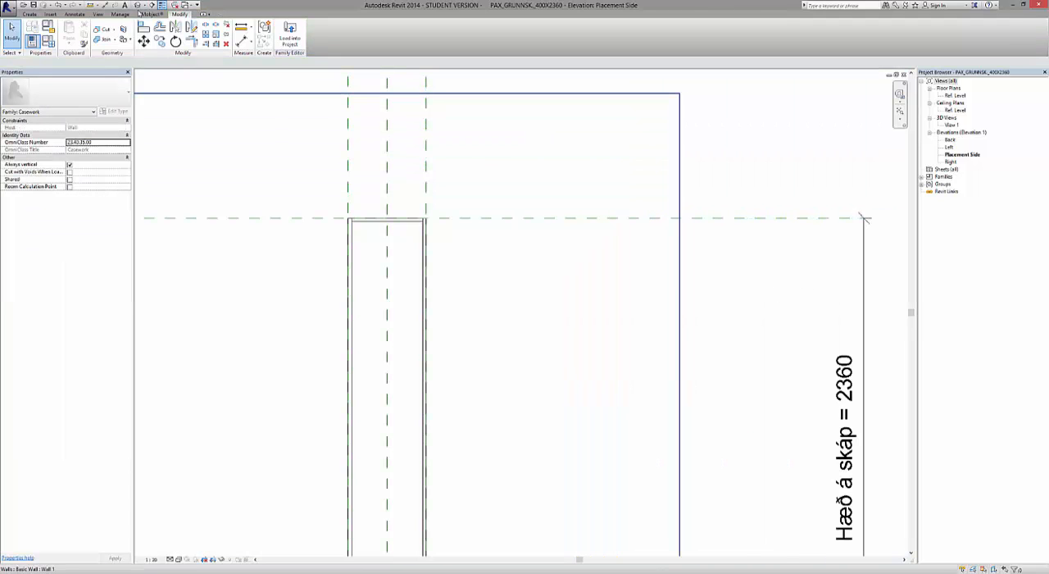
left_click(137, 5)
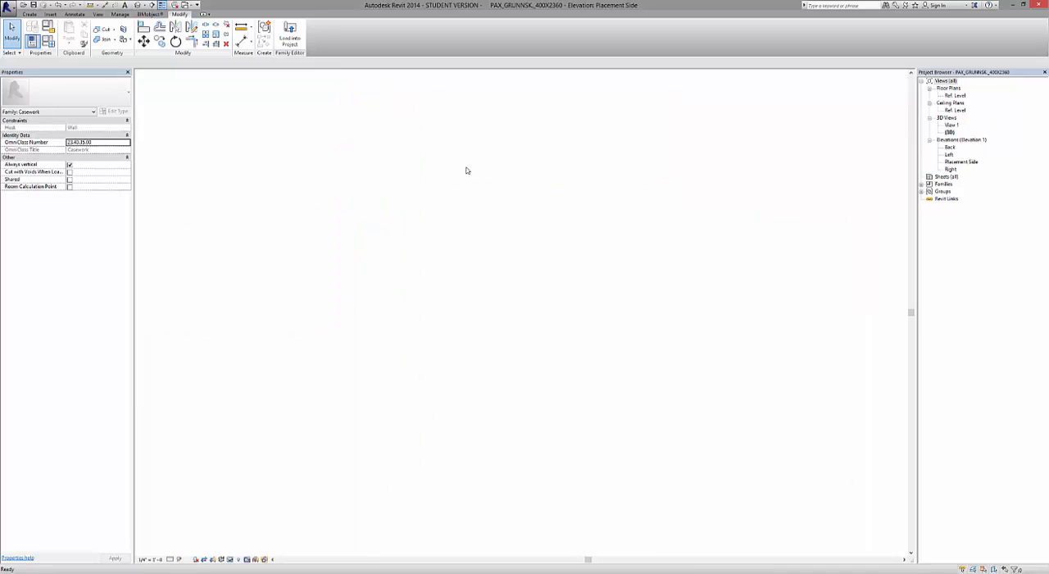
scroll(582, 371, "down", 2)
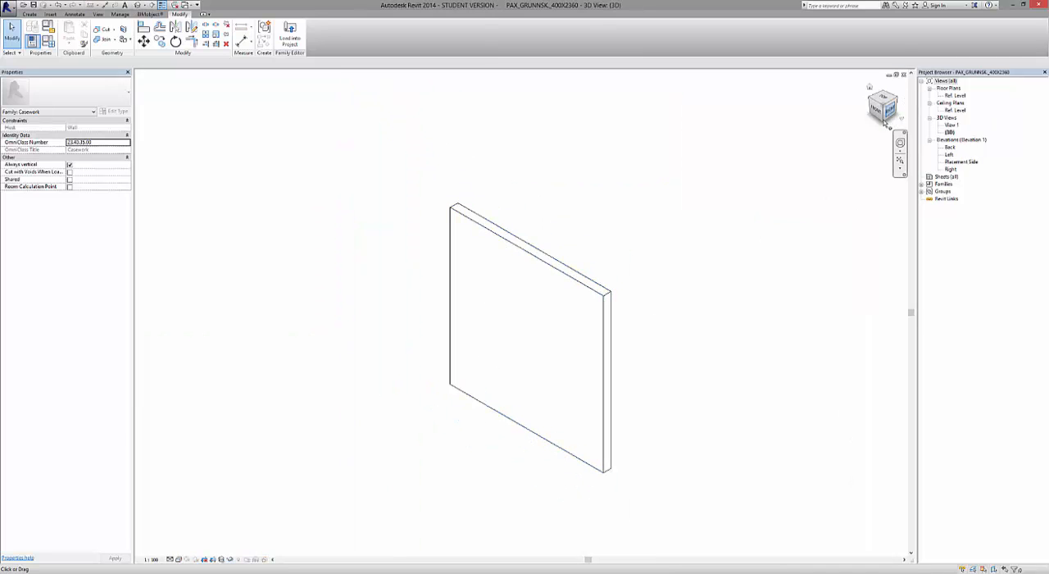
Display the 3D view with shaded surfaces and inspect the top panel between the cabinet's side panels from the open side.
left_click(891, 109)
left_click_drag(877, 121, 821, 210)
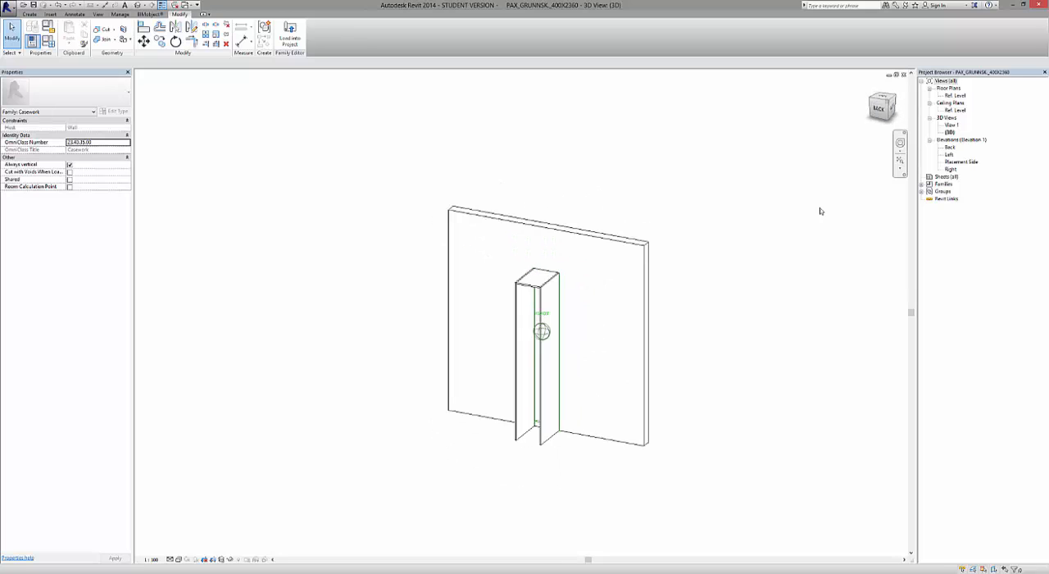
left_click(178, 559)
left_click(209, 538)
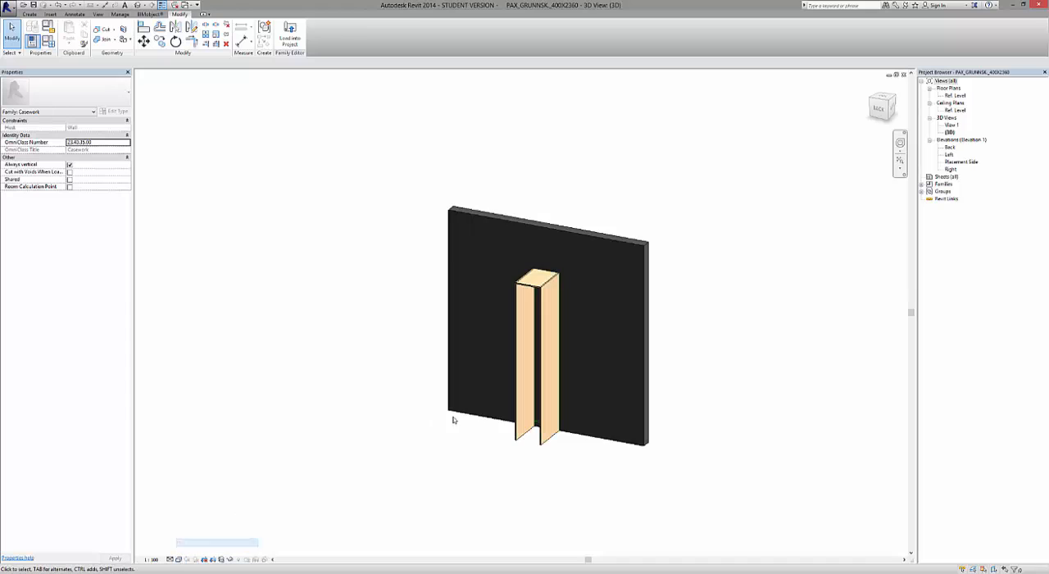
scroll(569, 281, "up", 5)
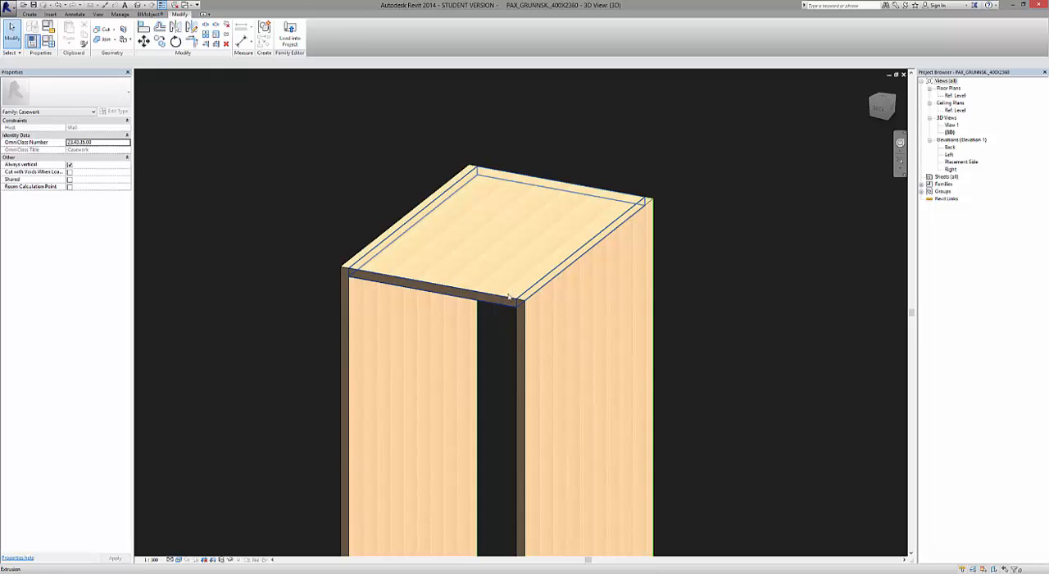
scroll(480, 249, "down", 5)
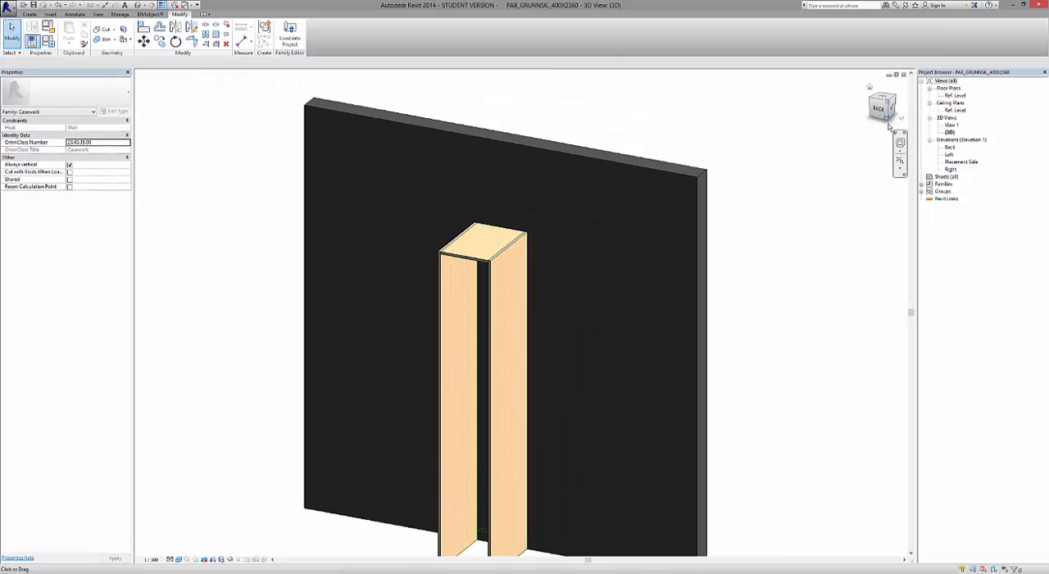
left_click(884, 116)
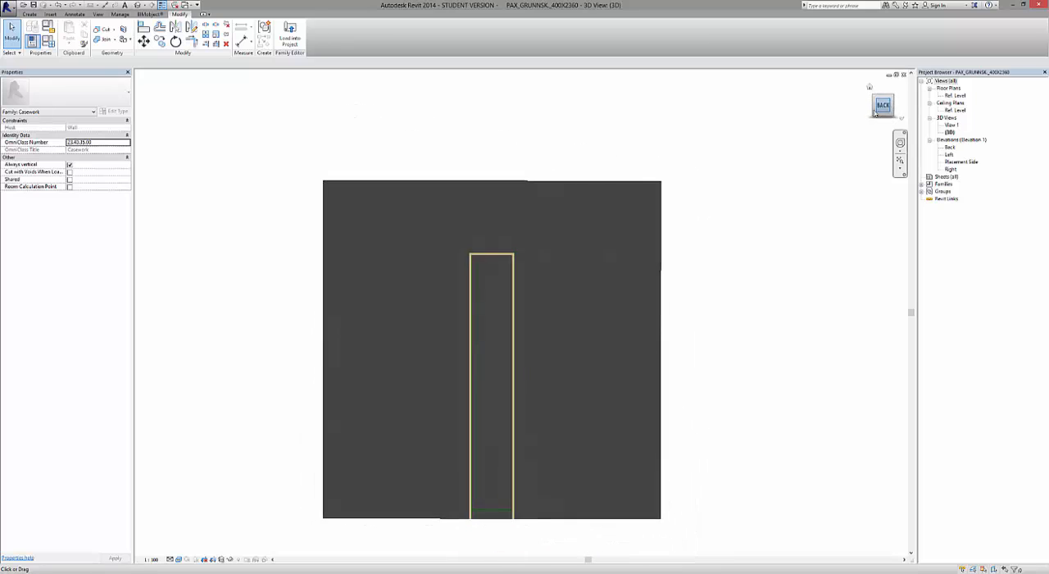
scroll(522, 241, "up", 6)
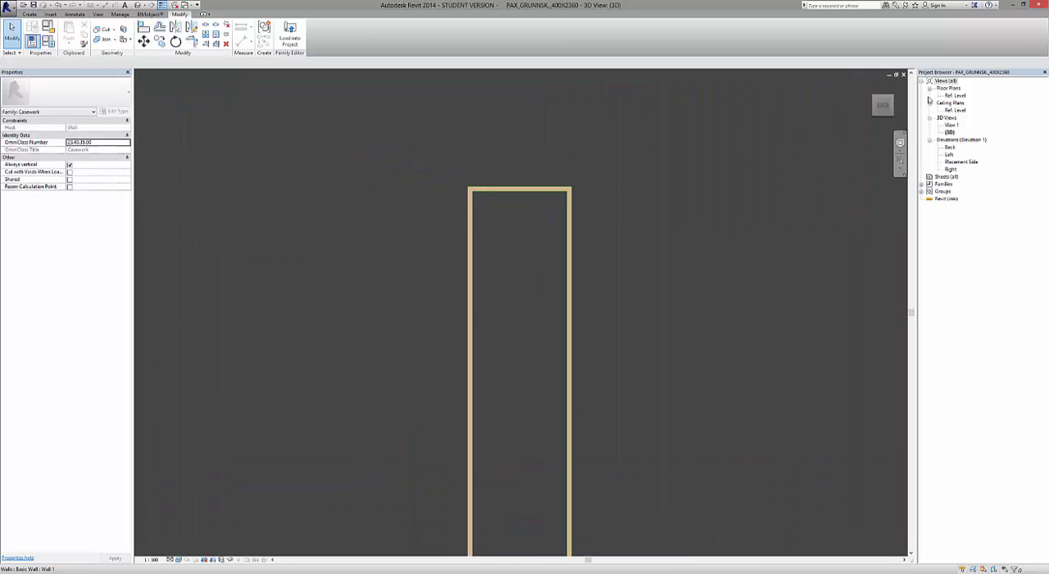
left_click_drag(884, 117, 874, 128)
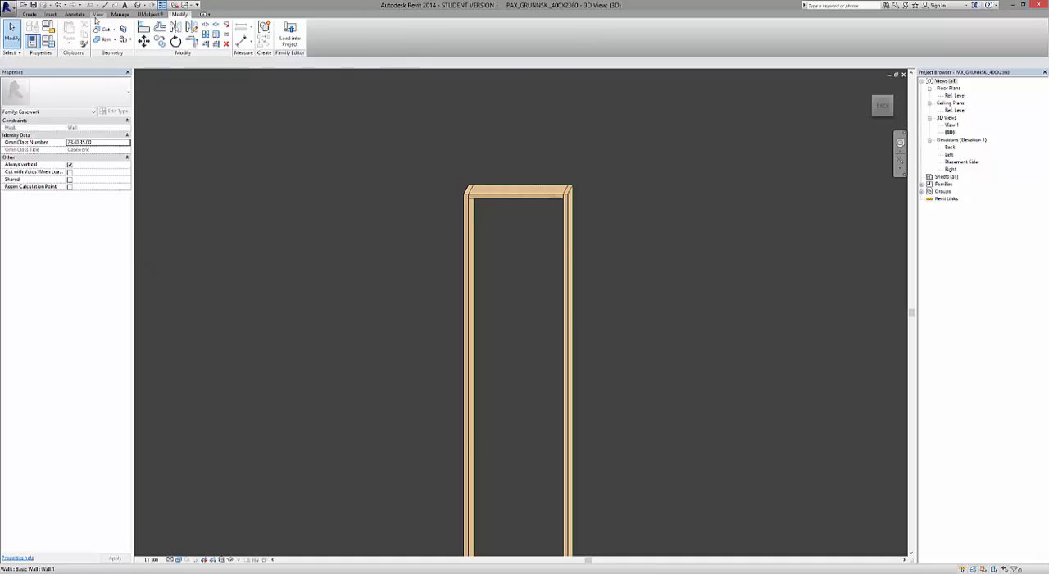
Tile all open views, fit the model in each one, and maximize the Placement Side elevation.
left_click(97, 14)
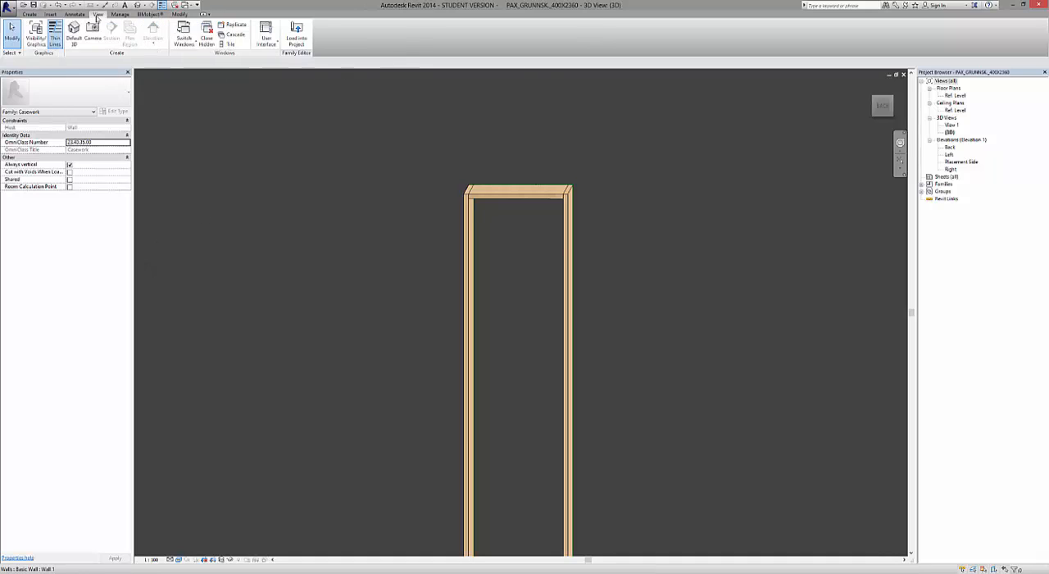
left_click(230, 44)
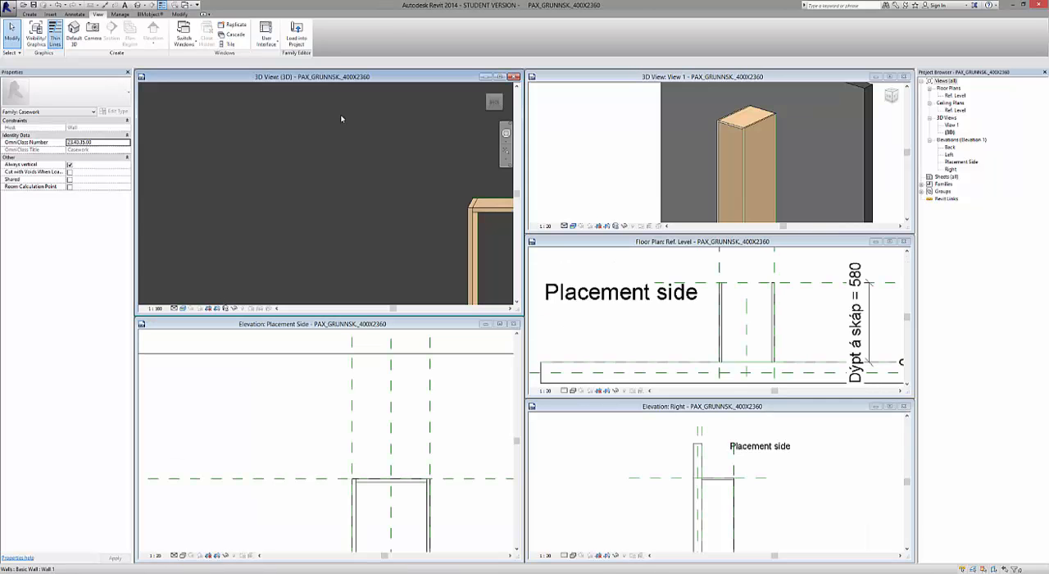
key("a")
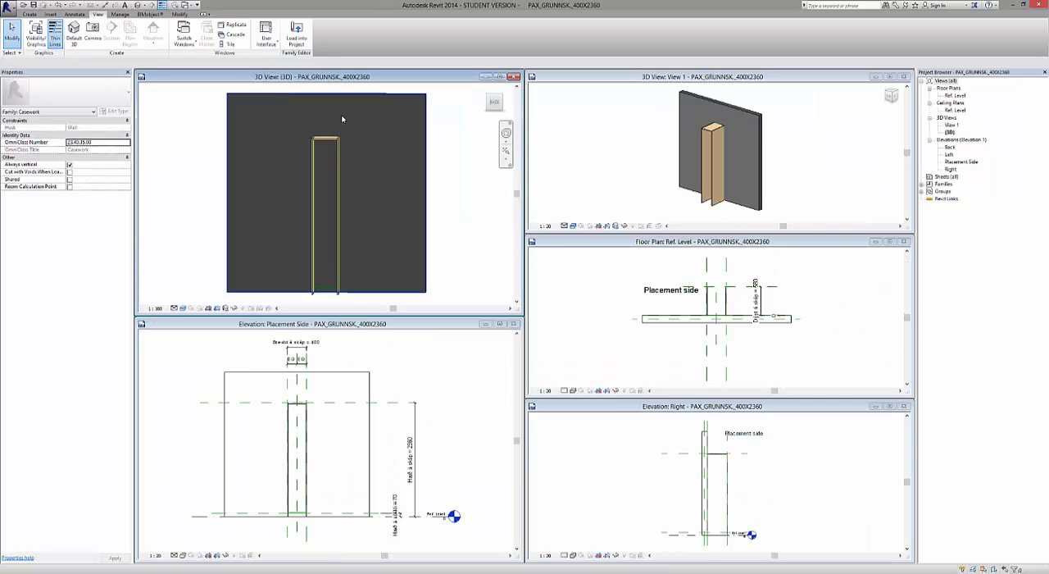
left_click(438, 396)
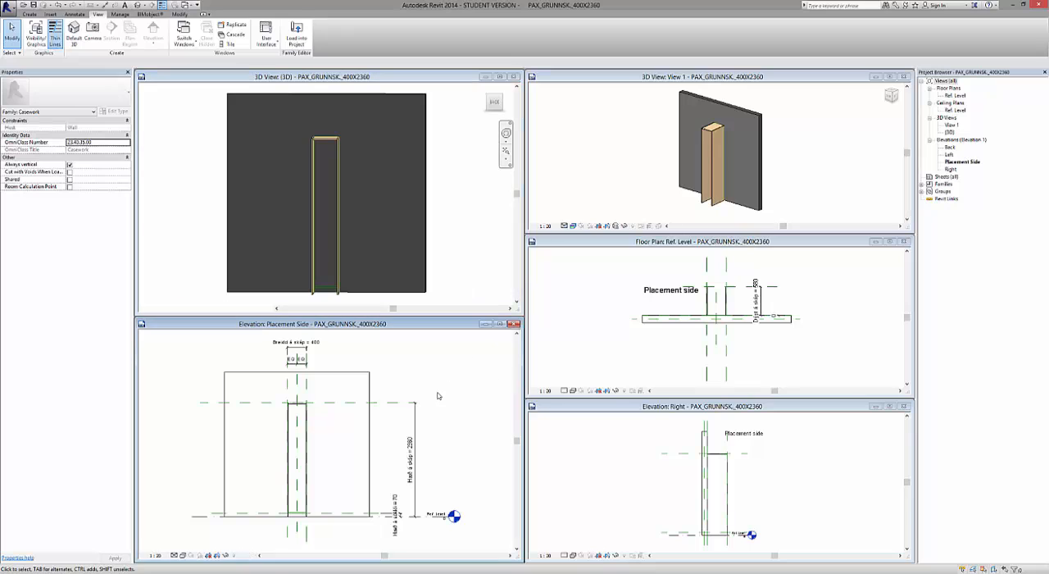
left_click(499, 325)
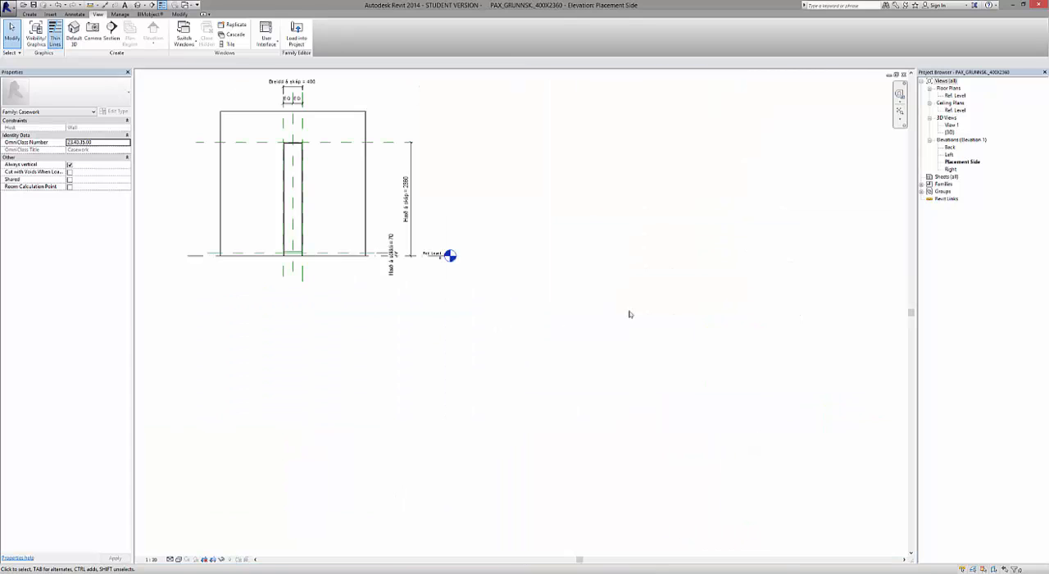
Start a new extrusion in the Placement Side elevation with Reference Plane : Back as its work plane.
scroll(246, 246, "up", 4)
scroll(414, 426, "down", 2)
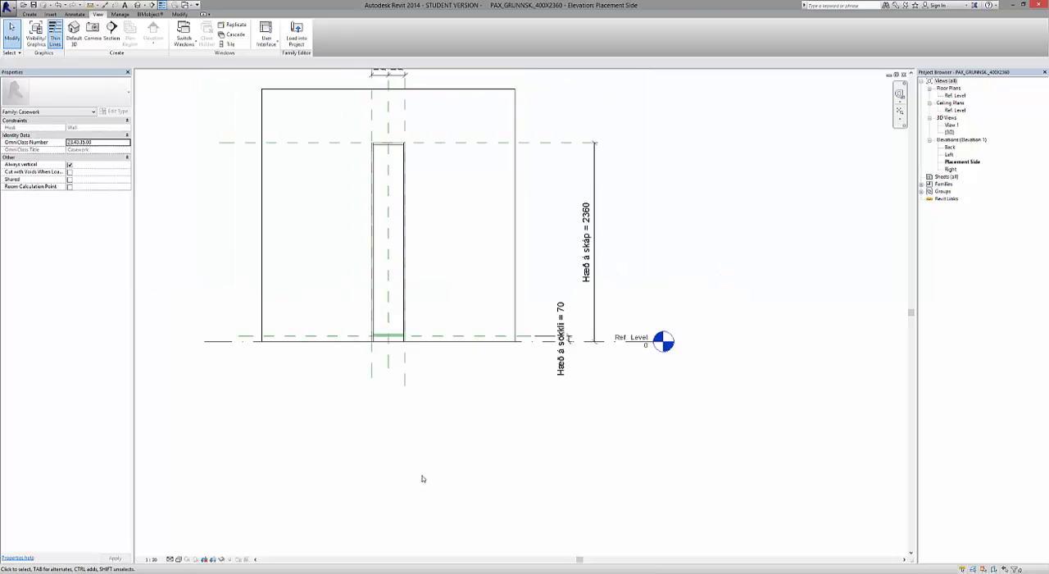
scroll(402, 320, "up", 2)
scroll(401, 315, "up", 1)
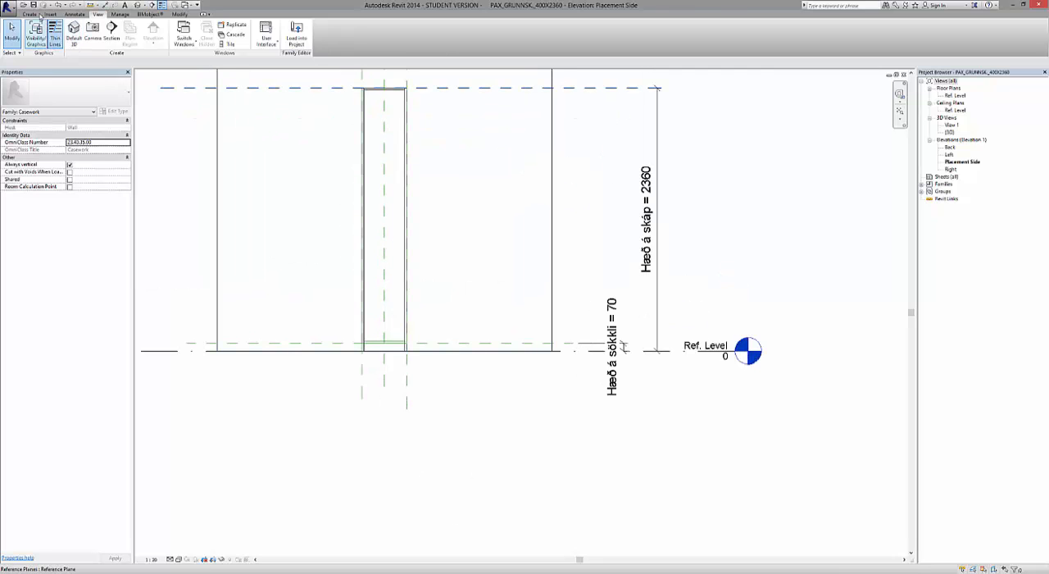
left_click(31, 14)
left_click(71, 33)
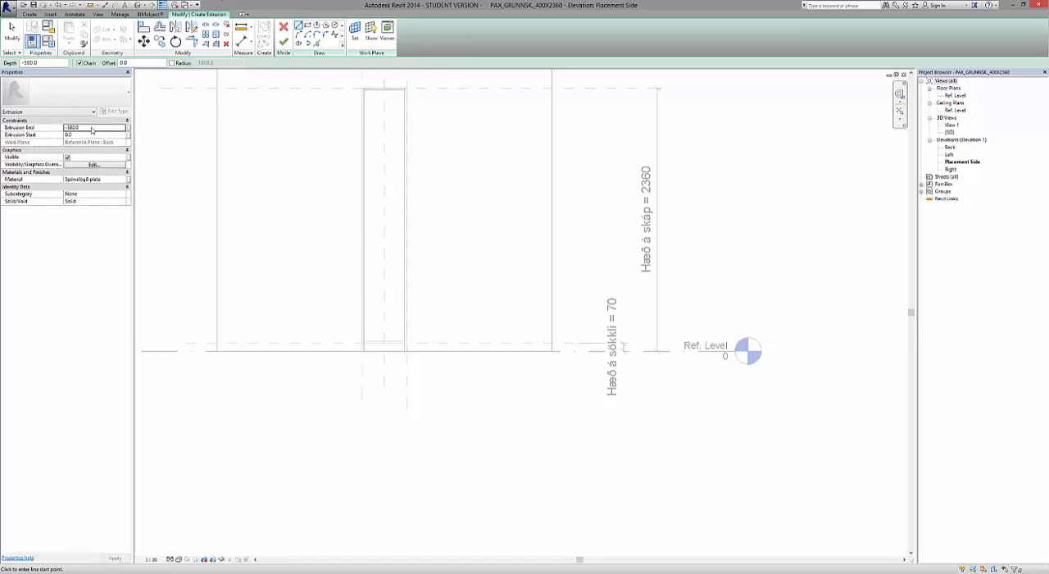
left_click(353, 37)
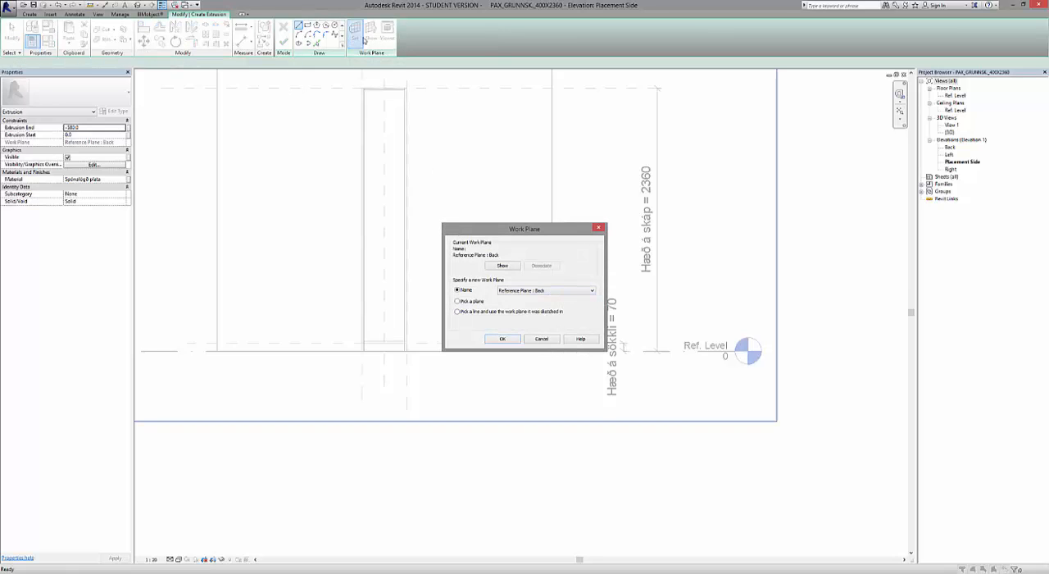
left_click(503, 339)
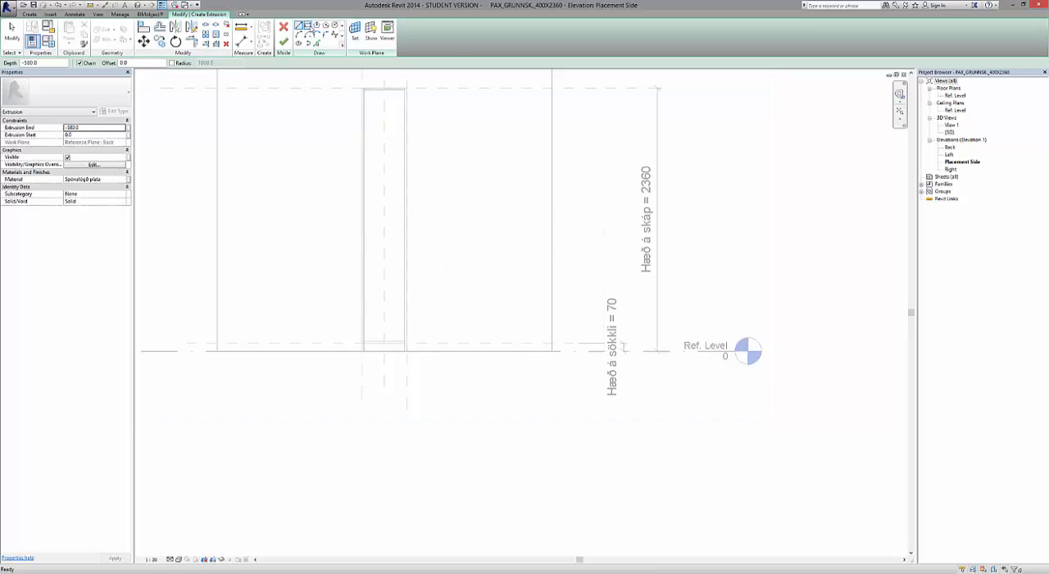
Sketch the bottom panel as a 364 x 18 mm rectangle between the side panels, directly above the 70 mm plinth plane, locking its edges.
left_click(308, 25)
scroll(402, 320, "up", 2)
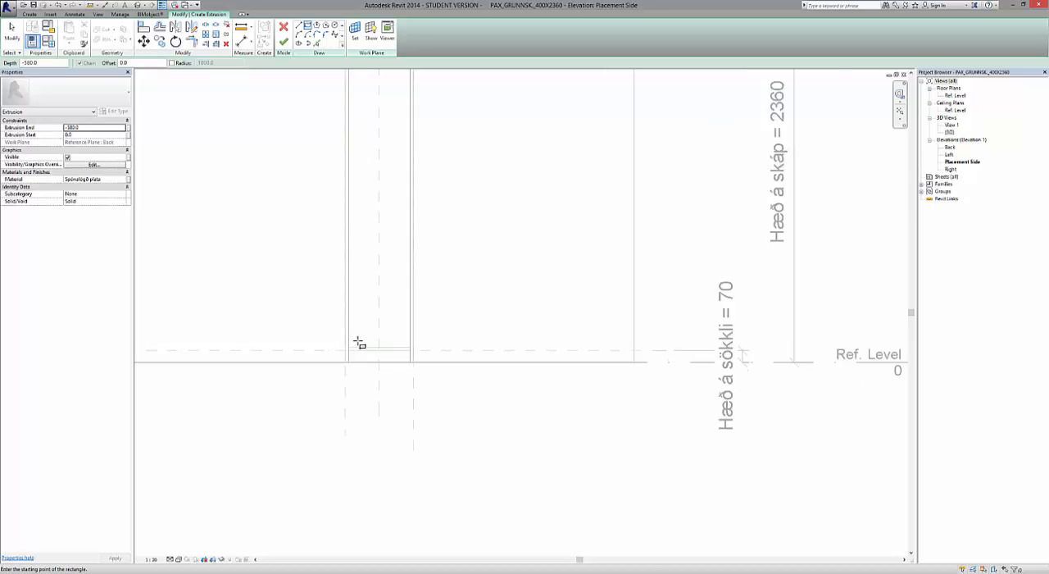
scroll(359, 343, "up", 4)
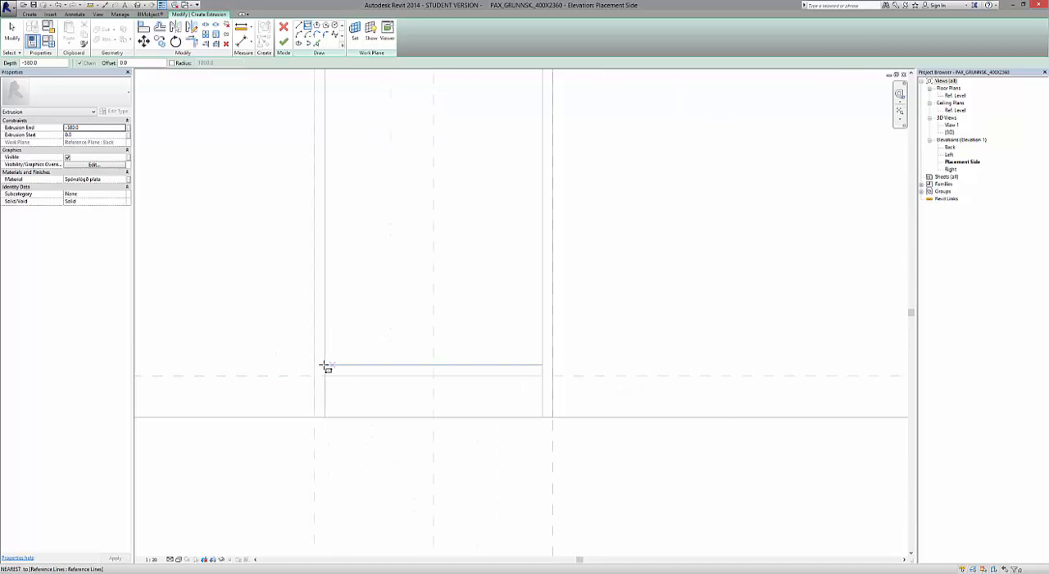
left_click(324, 366)
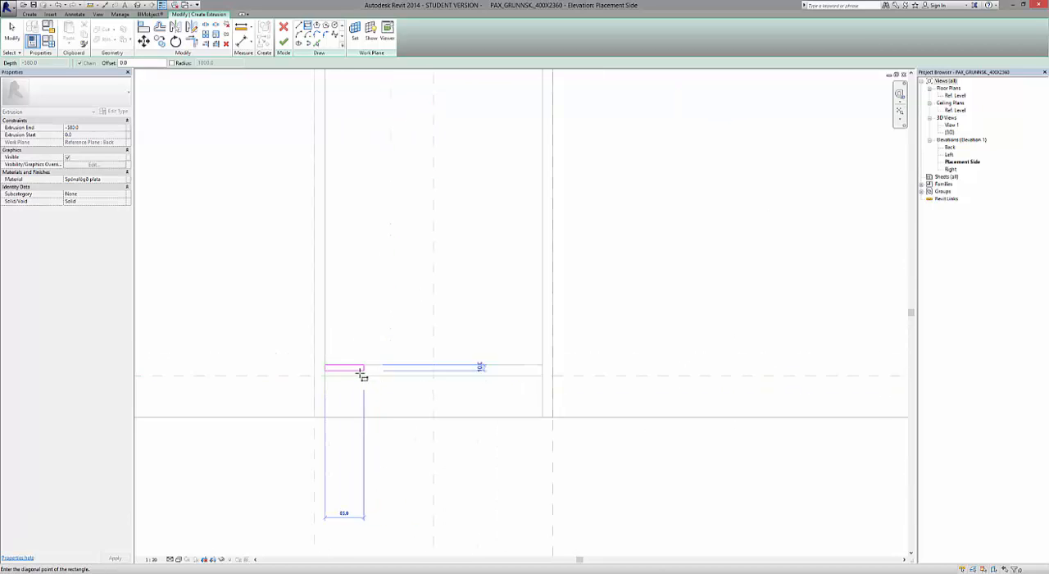
scroll(329, 368, "up", 3)
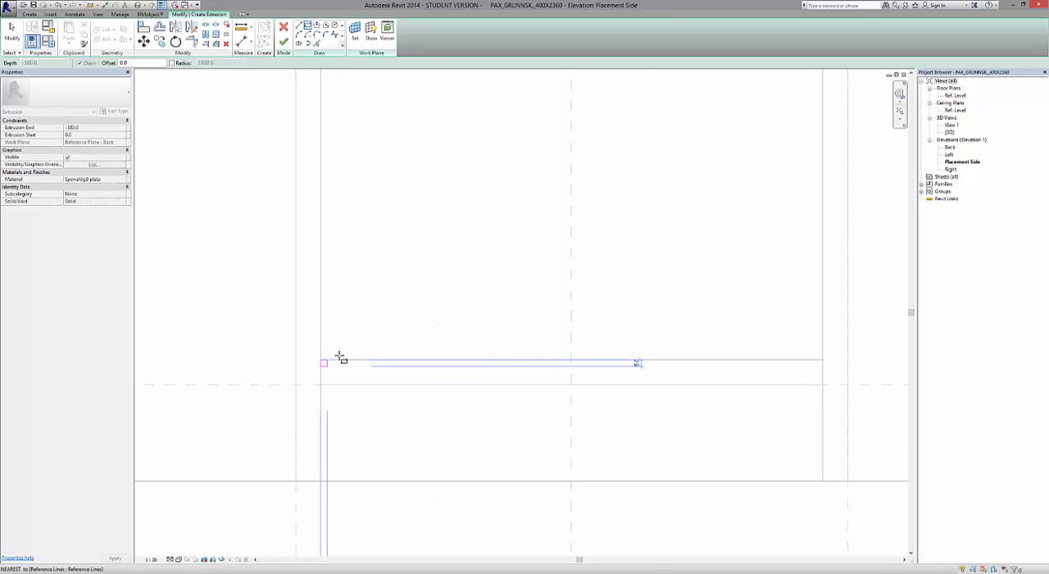
scroll(320, 362, "down", 3)
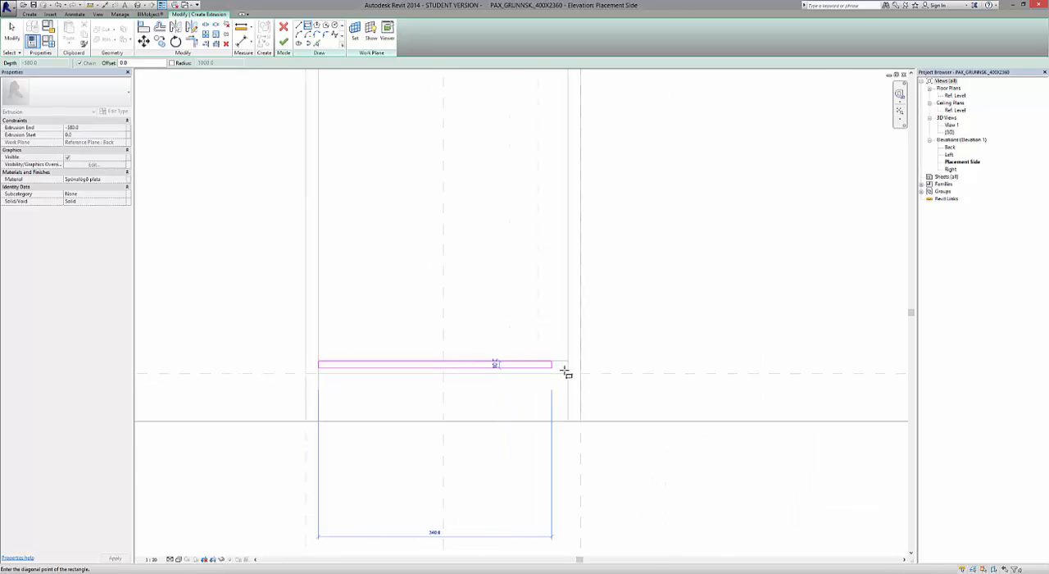
left_click(568, 373)
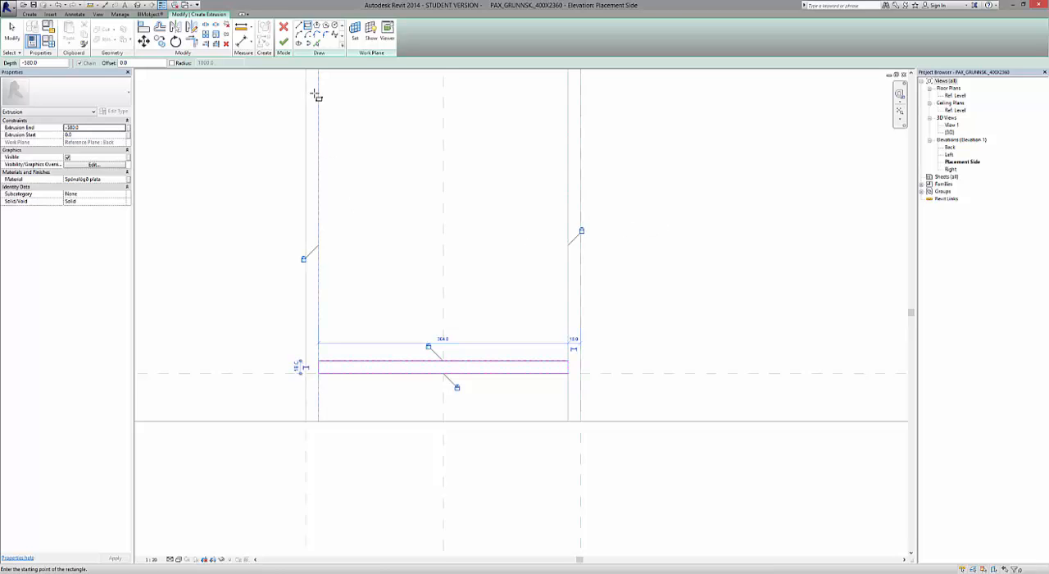
Finish the bottom panel extrusion and clear its selection.
left_click(283, 42)
scroll(481, 406, "down", 4)
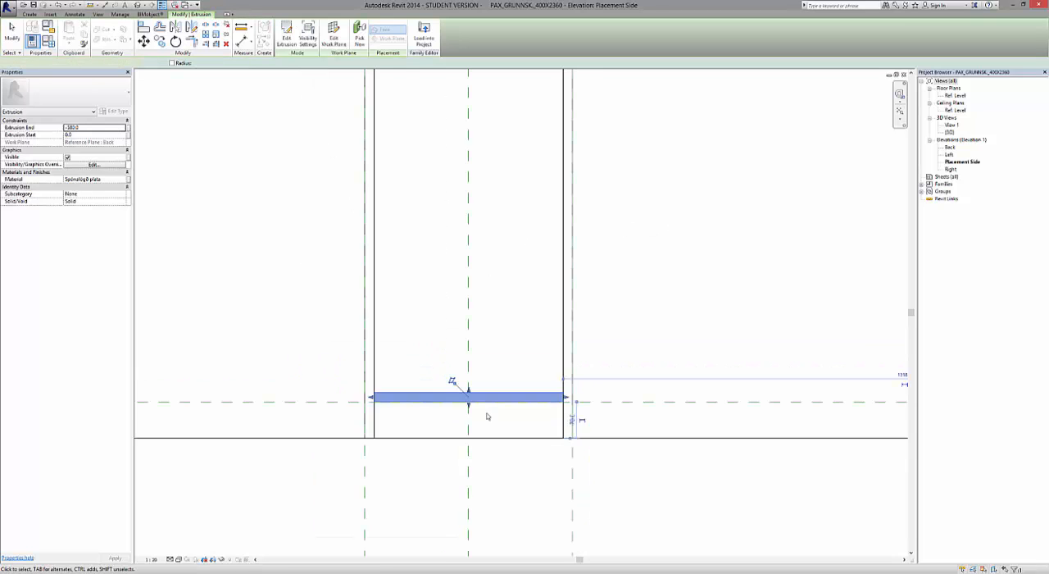
scroll(481, 407, "down", 3)
left_click(520, 460)
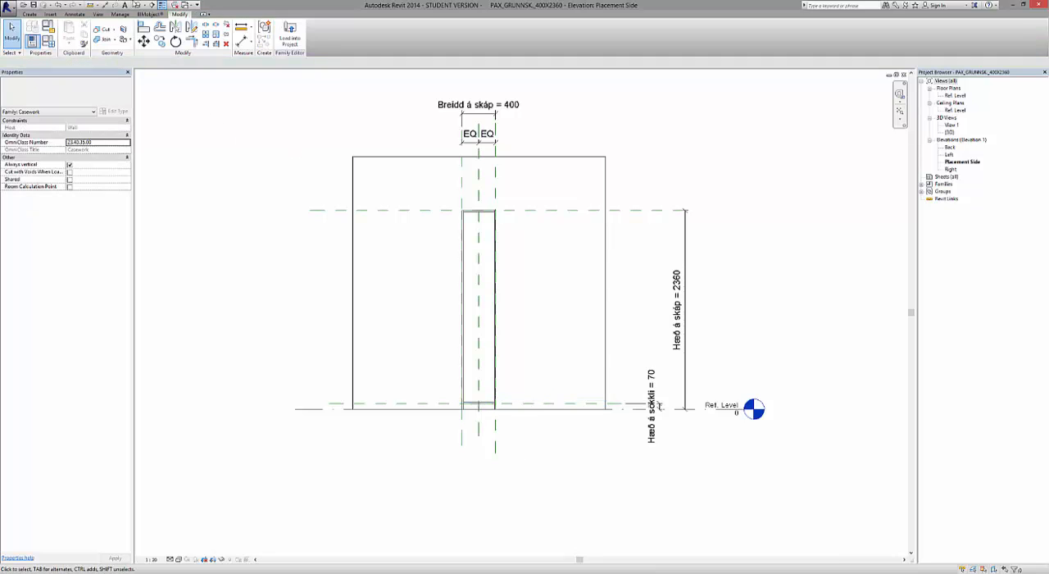
Check the new bottom panel in the default 3D view from an angled back view and save the family.
left_click(138, 5)
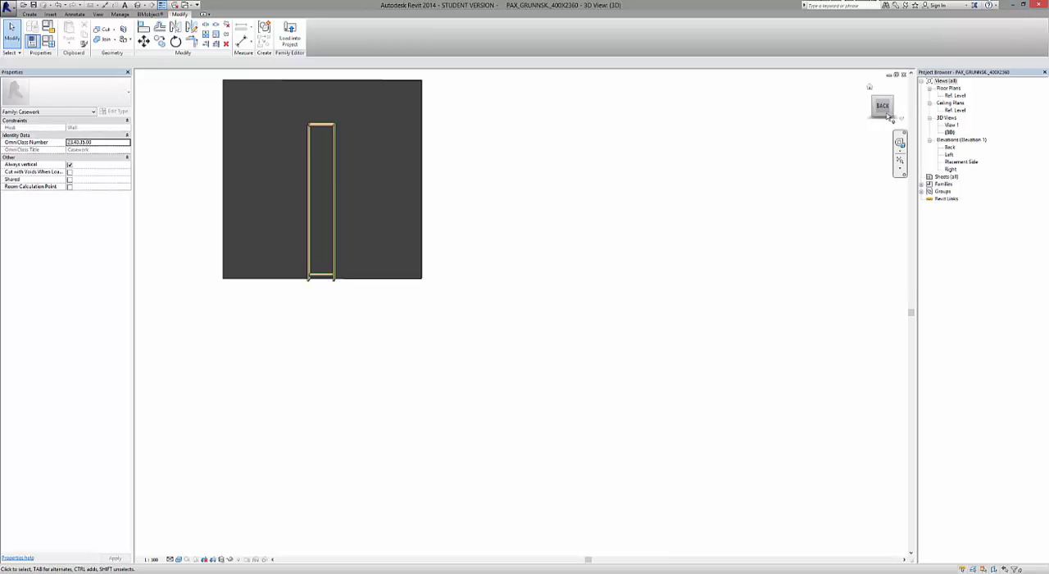
left_click(889, 116)
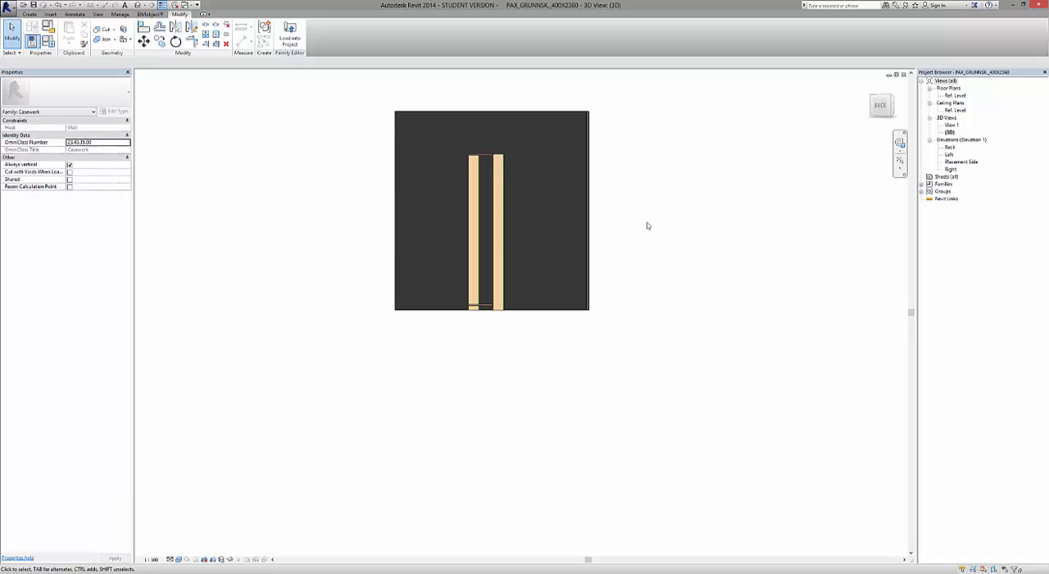
left_click(891, 99)
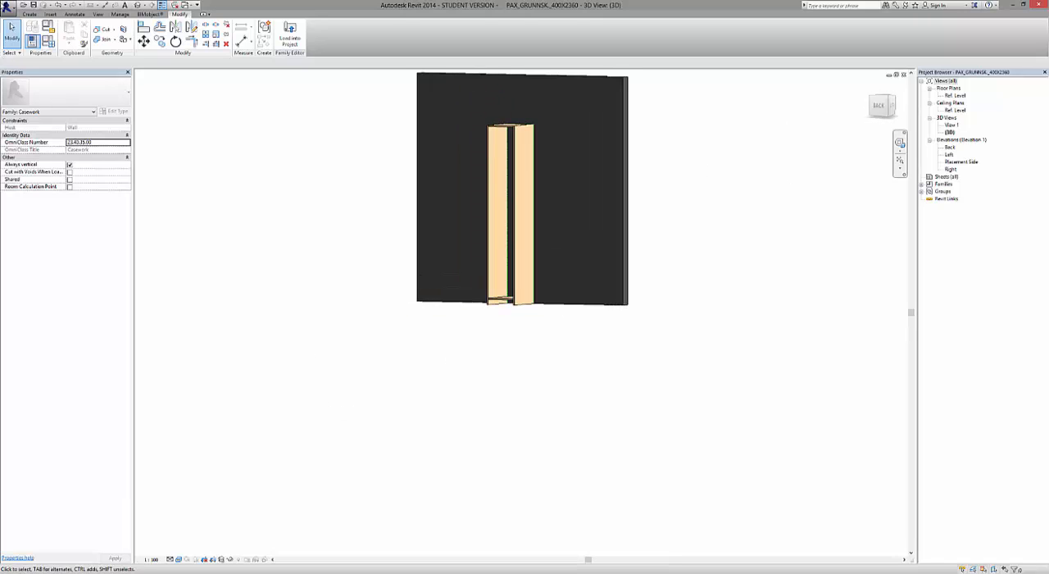
left_click(34, 6)
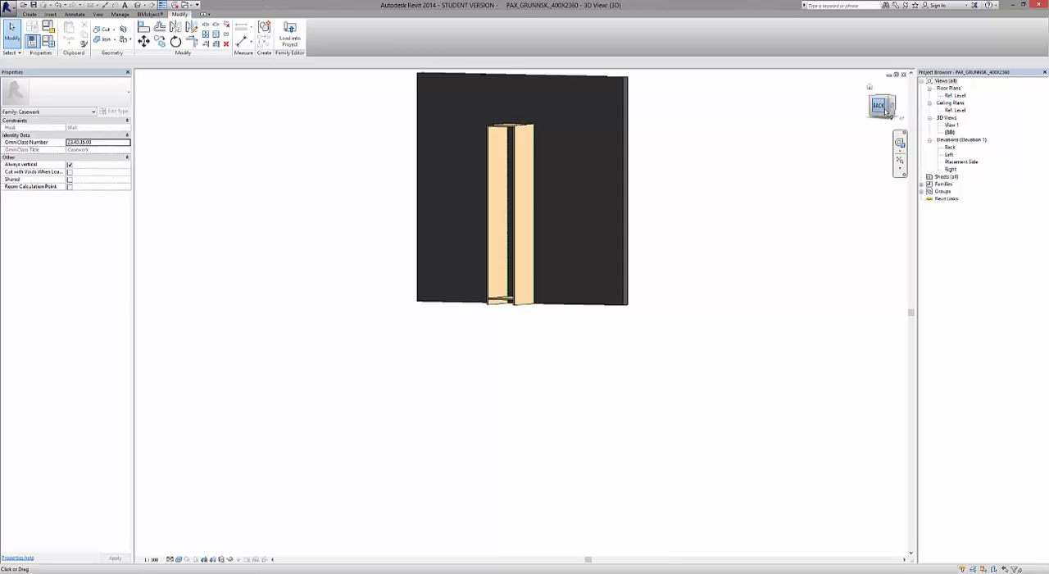
Select the bottom panel in the back-facing 3D view and set its extrusion start to -14.
left_click(885, 109)
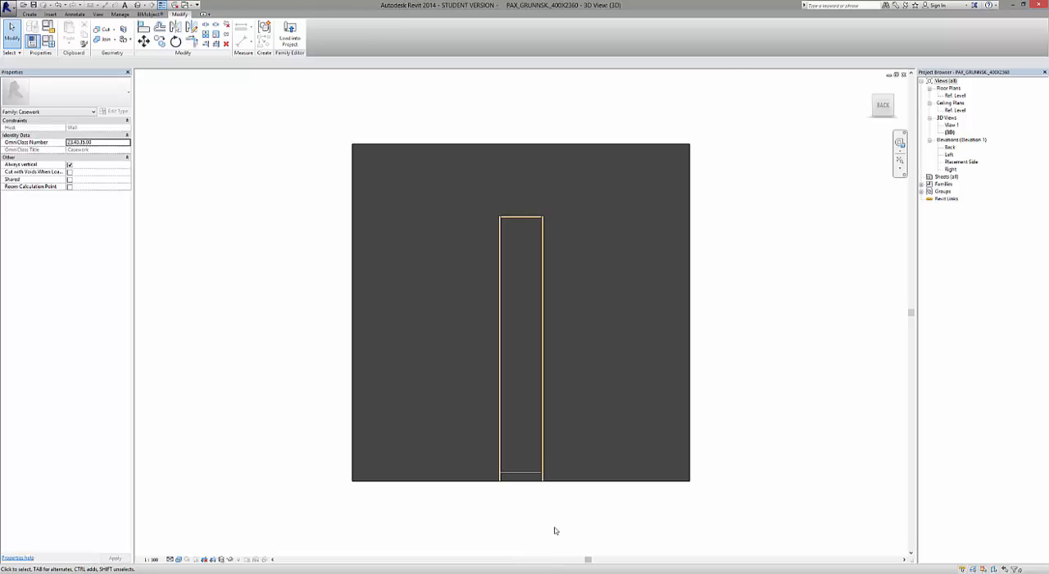
scroll(555, 530, "up", 3)
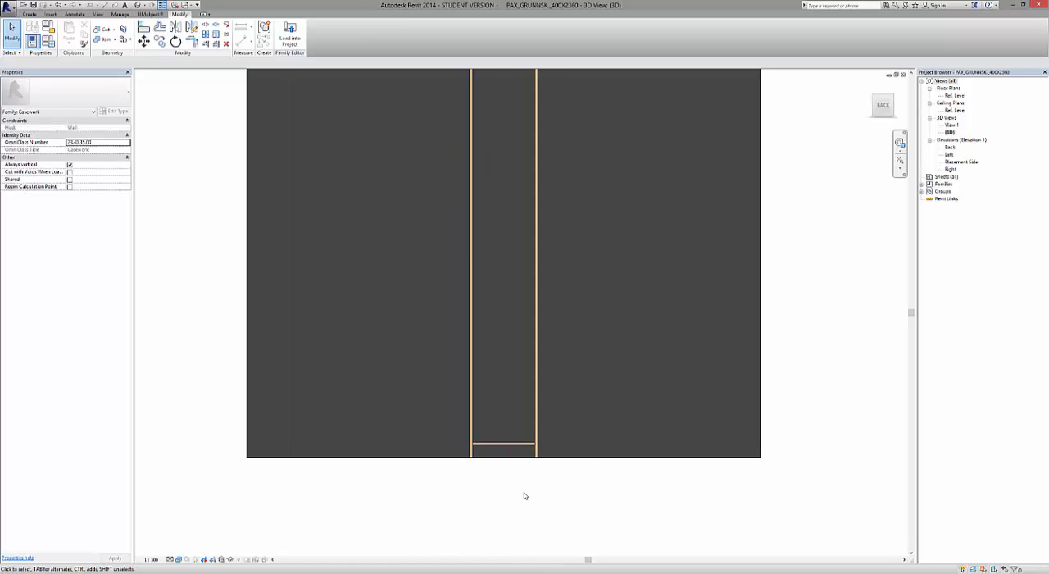
scroll(523, 495, "down", 1)
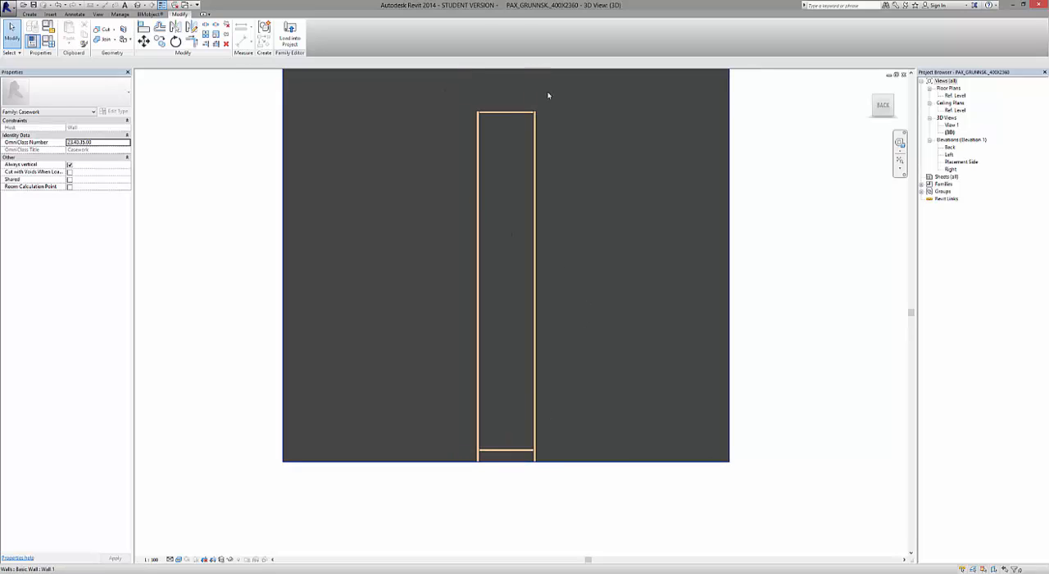
left_click(492, 449)
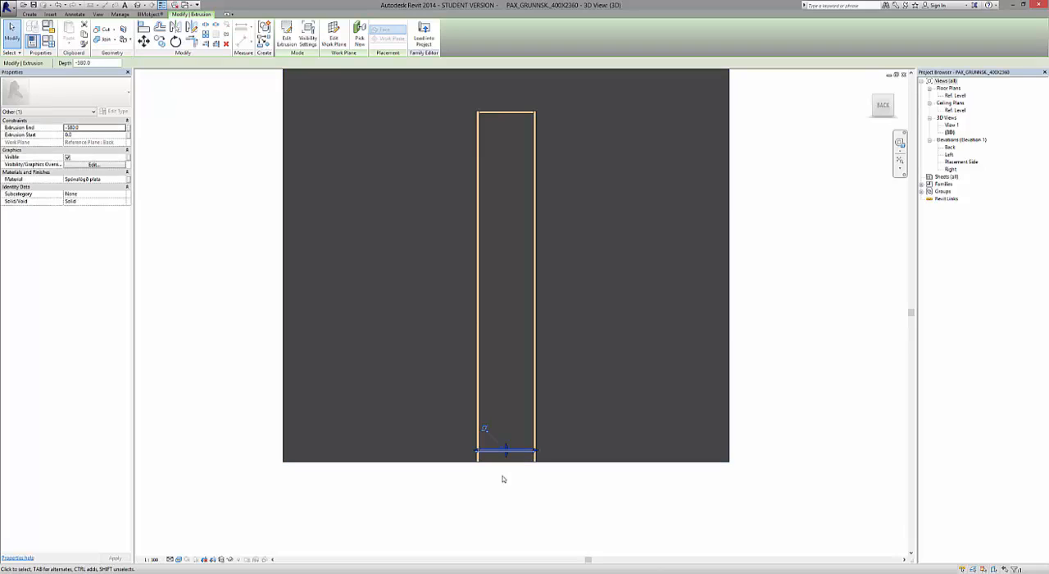
left_click(95, 135)
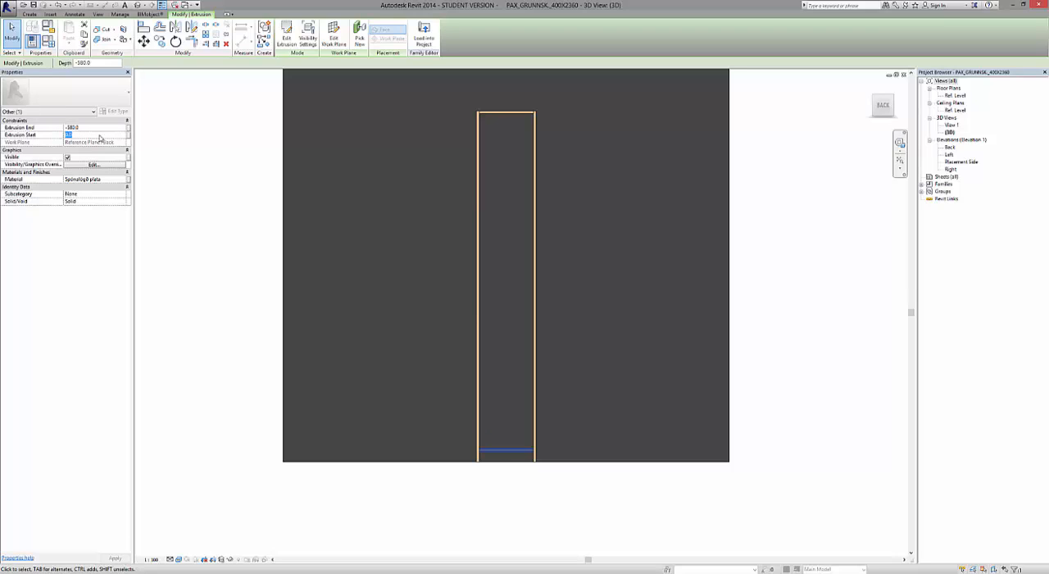
type("-14")
Measure the gap between the bottom panel's rear edge and the Back reference plane in the Right elevation.
left_click(580, 489)
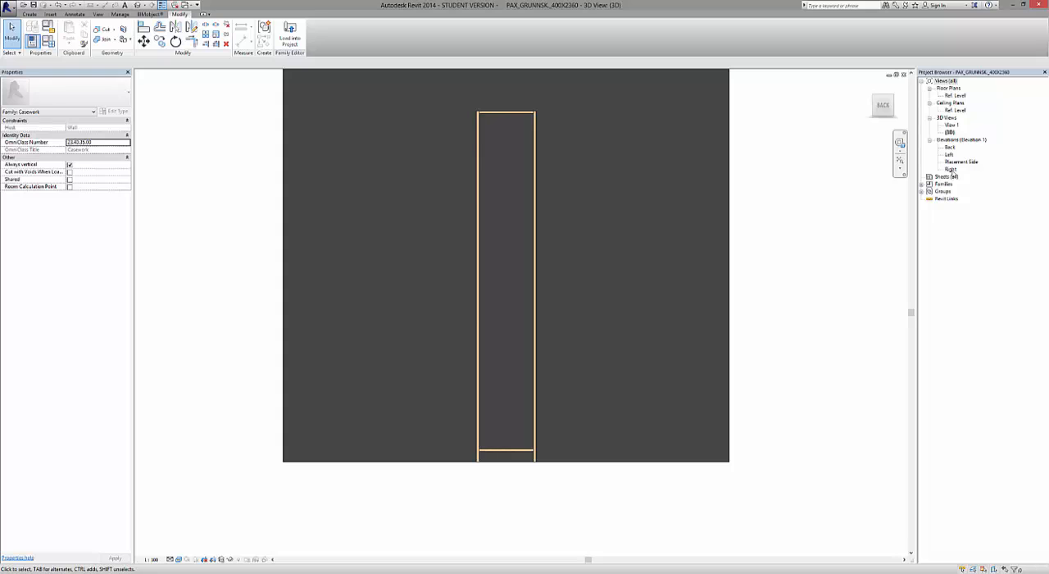
double_click(951, 170)
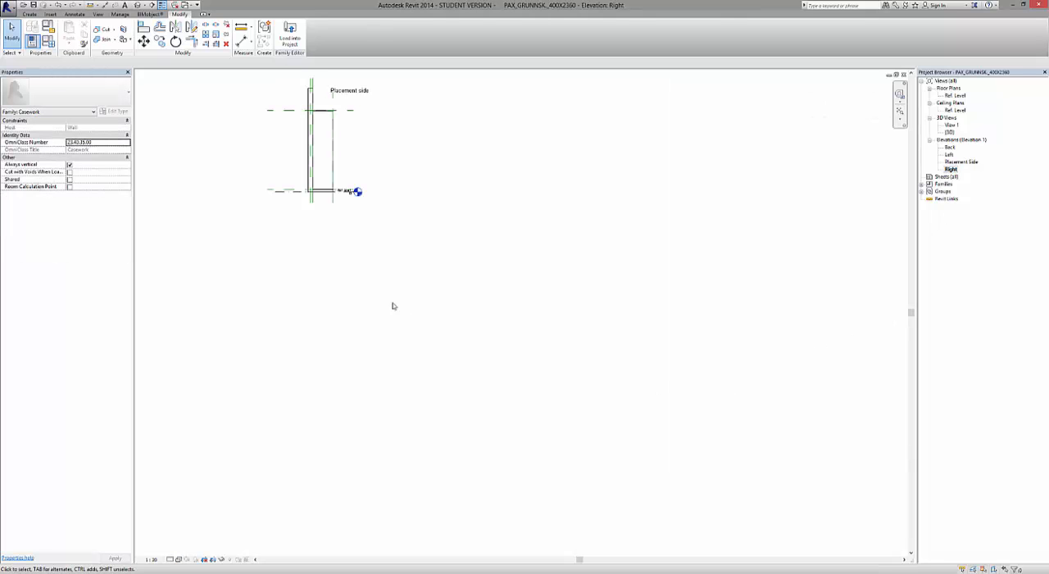
scroll(309, 160, "up", 8)
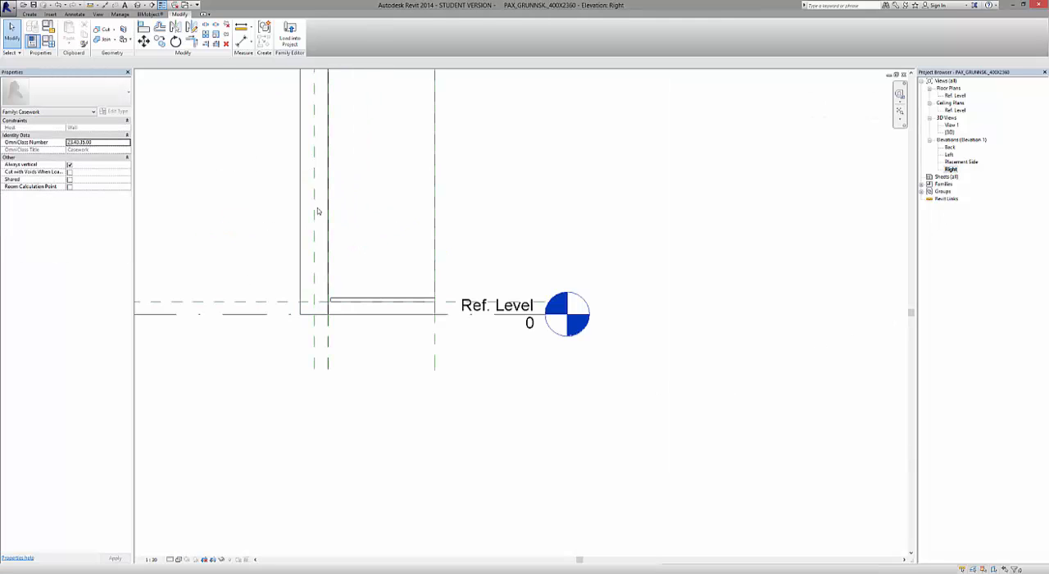
scroll(362, 334, "up", 6)
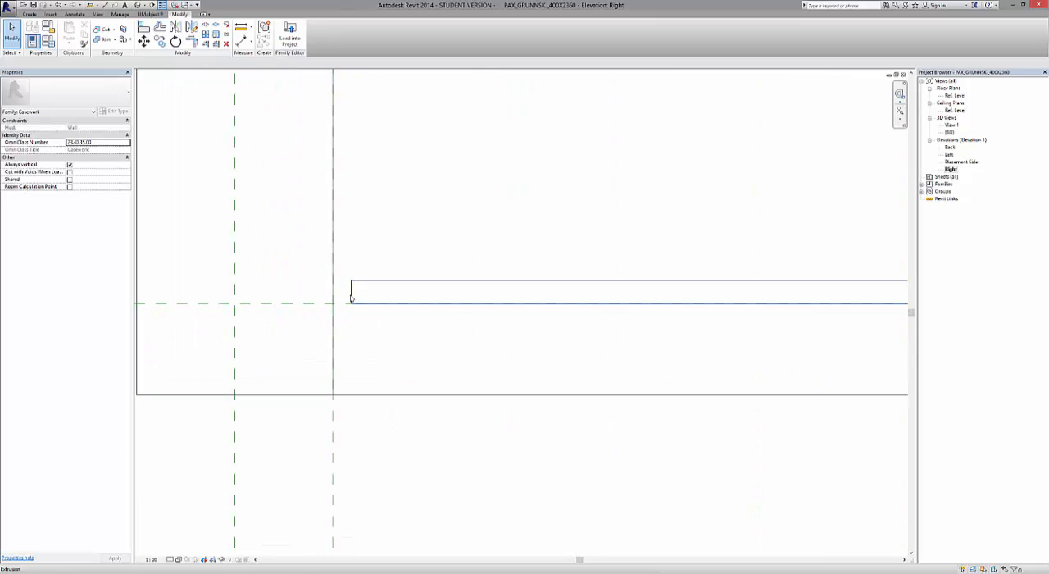
left_click(241, 26)
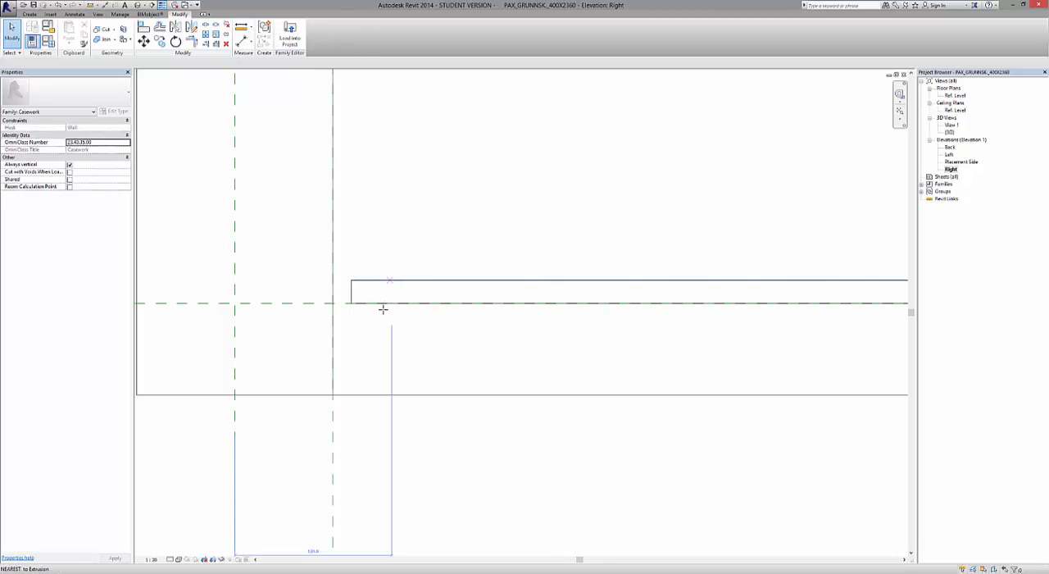
left_click(351, 281)
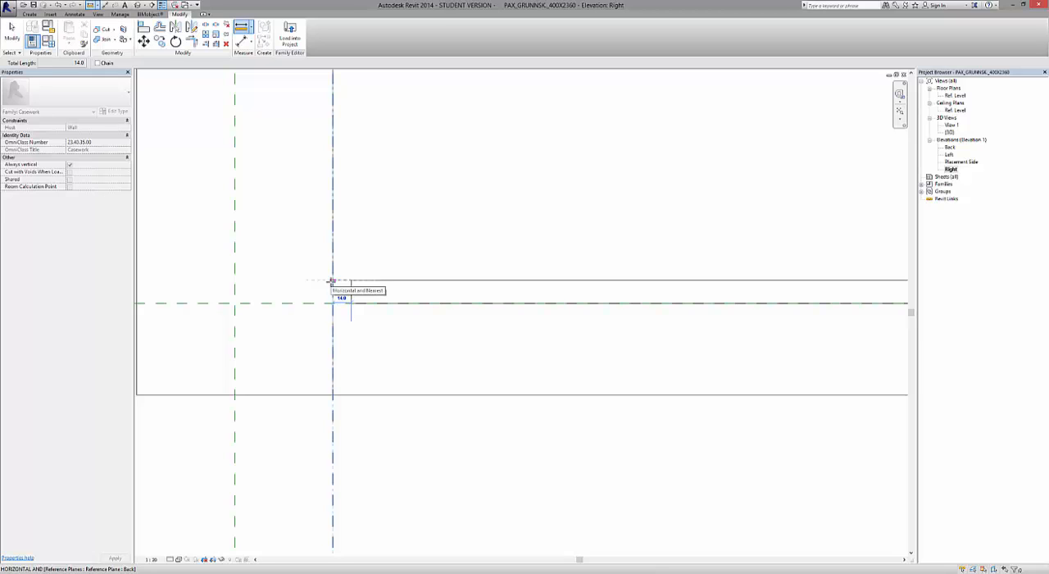
key("Escape")
key("Escape")
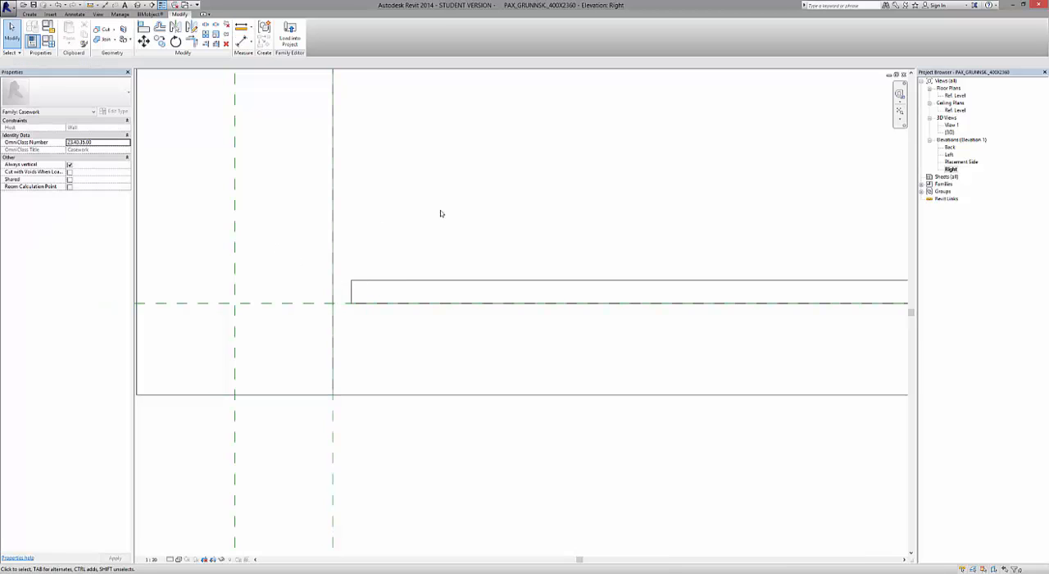